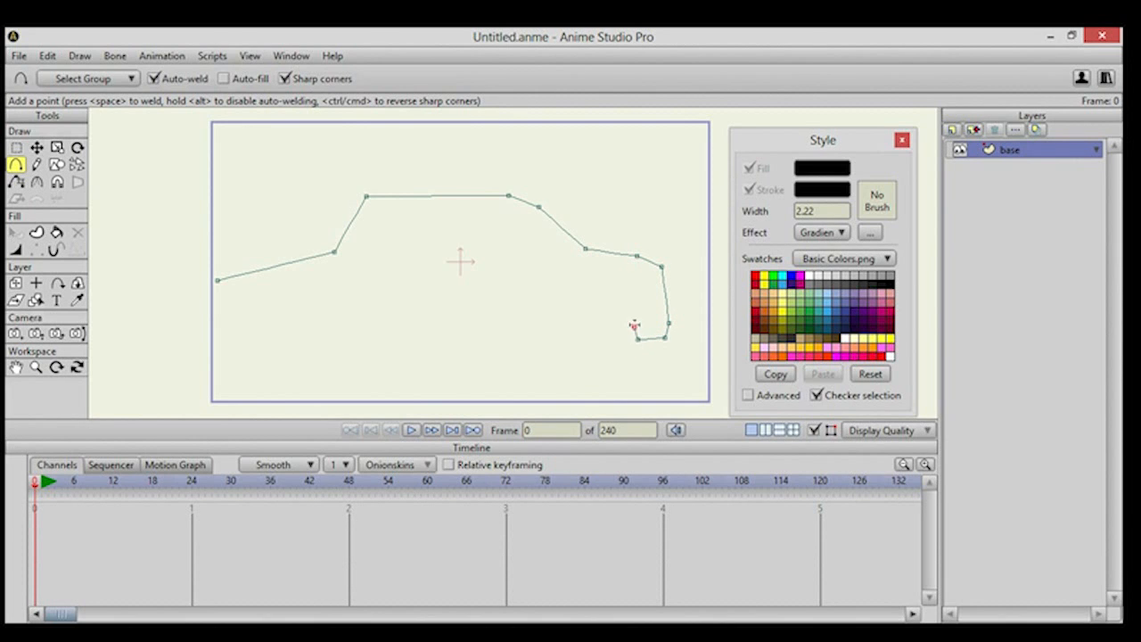
Finish the car outline with the right wheel arch, underside, left wheel arch and left end, and close it at its starting point.
{"action": "left_click_drag", "start_coordinate": [622, 307], "coordinate": [603, 307]}
{"action": "left_click_drag", "start_coordinate": [580, 342], "coordinate": [206, 298]}
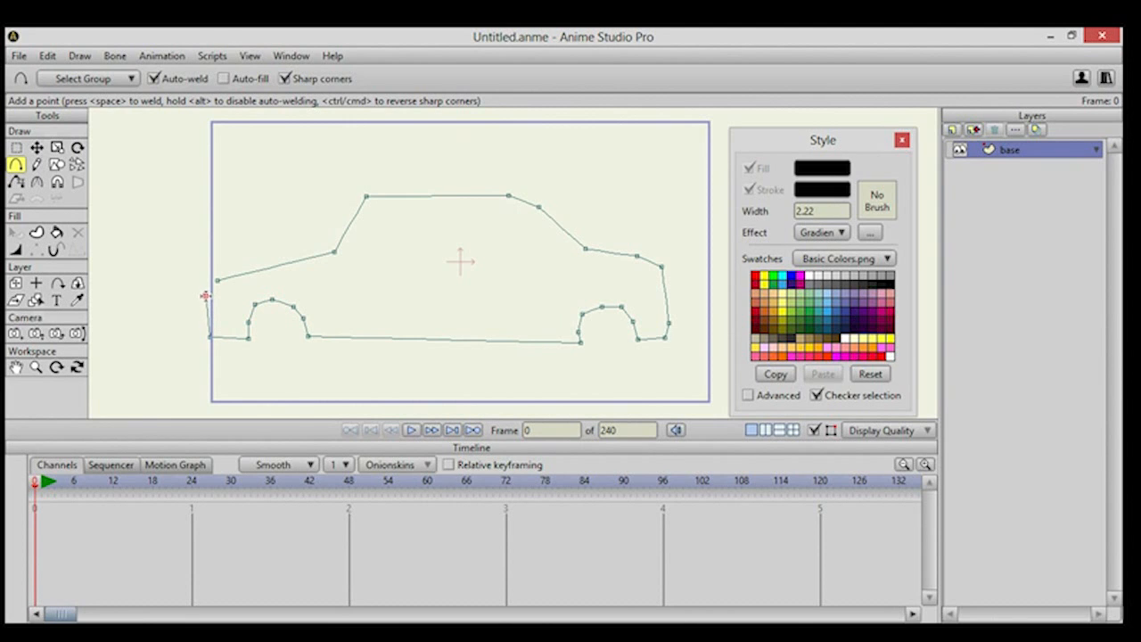
{"action": "left_click_drag", "start_coordinate": [216, 283], "coordinate": [217, 280]}
Round the points of the right wheel arch with the Curvature tool.
{"action": "scroll", "coordinate": [469, 263], "scroll_direction": "up", "scroll_amount": 1}
{"action": "left_click_drag", "start_coordinate": [383, 259], "coordinate": [384, 240]}
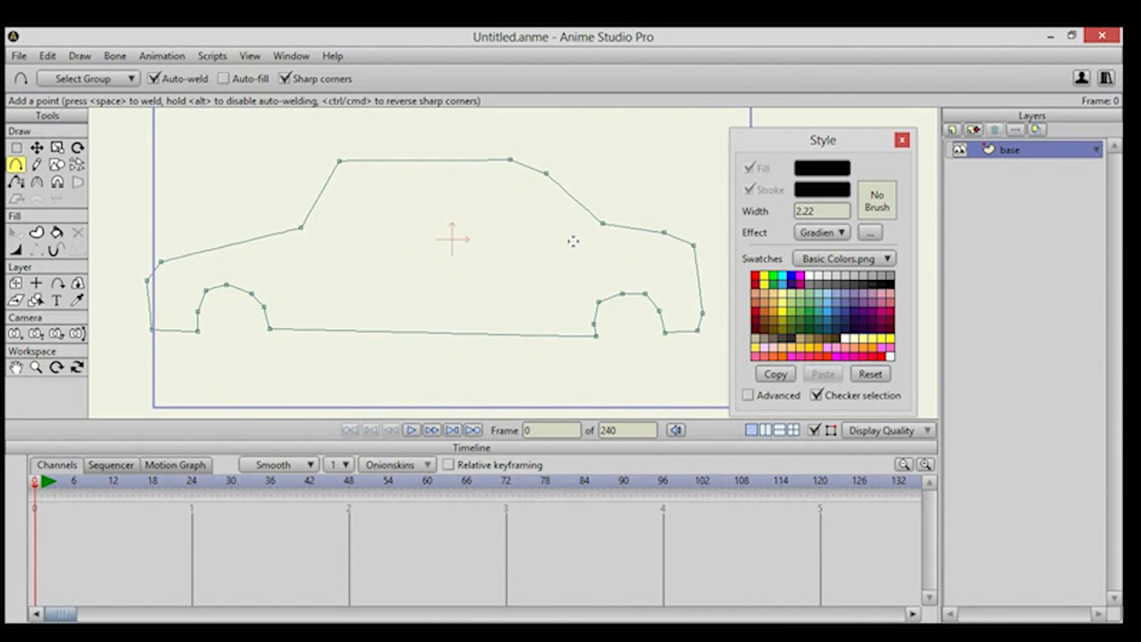
{"action": "left_click", "coordinate": [37, 182]}
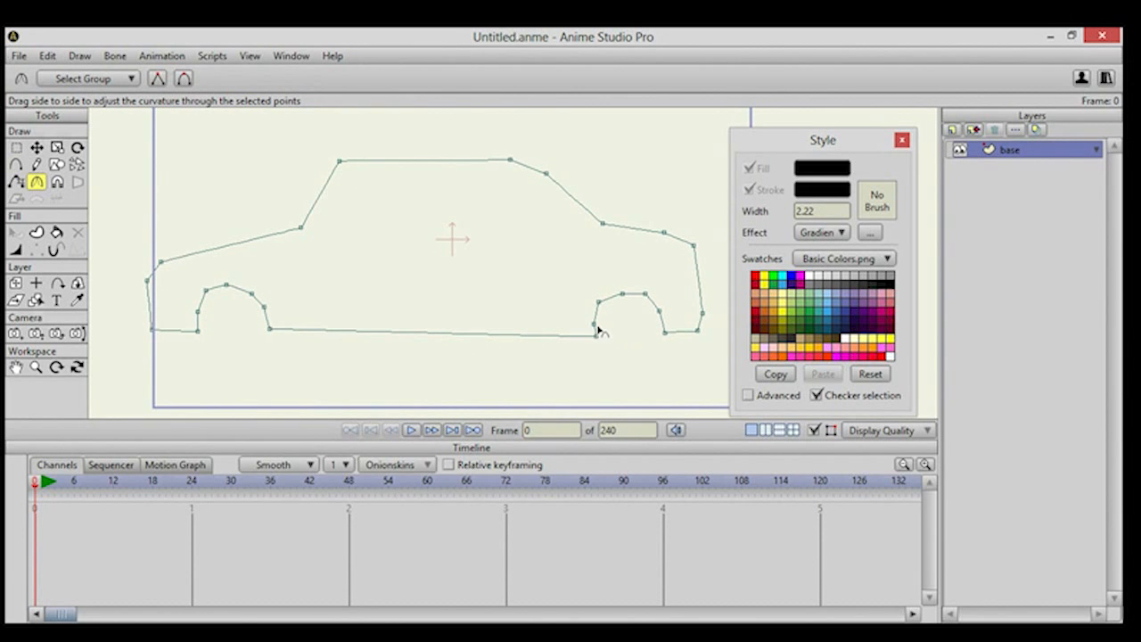
{"action": "left_click", "coordinate": [622, 294]}
{"action": "left_click", "coordinate": [645, 294]}
{"action": "left_click_drag", "start_coordinate": [593, 324], "coordinate": [739, 375]}
Round the points of the left wheel arch with the Curvature tool.
{"action": "left_click", "coordinate": [264, 307]}
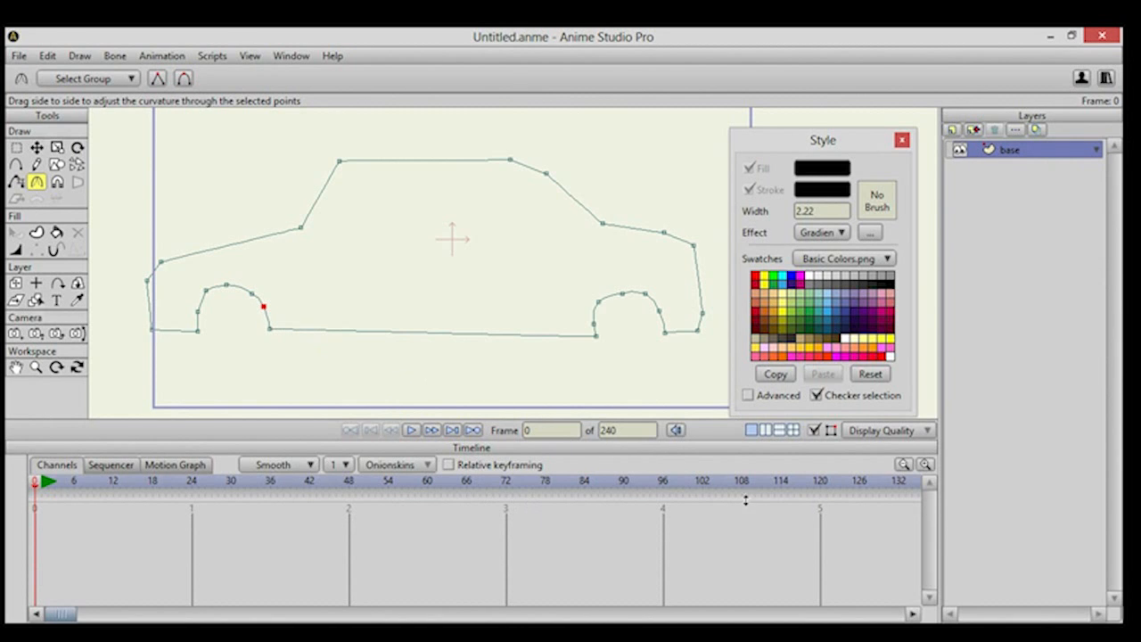
{"action": "left_click", "coordinate": [198, 314]}
{"action": "left_click", "coordinate": [205, 292]}
{"action": "left_click", "coordinate": [227, 285]}
Move the top and left-side points of the left wheel arch to give it a more even, rounded shape.
{"action": "left_click", "coordinate": [36, 147]}
{"action": "scroll", "coordinate": [295, 267], "scroll_direction": "up", "scroll_amount": 2}
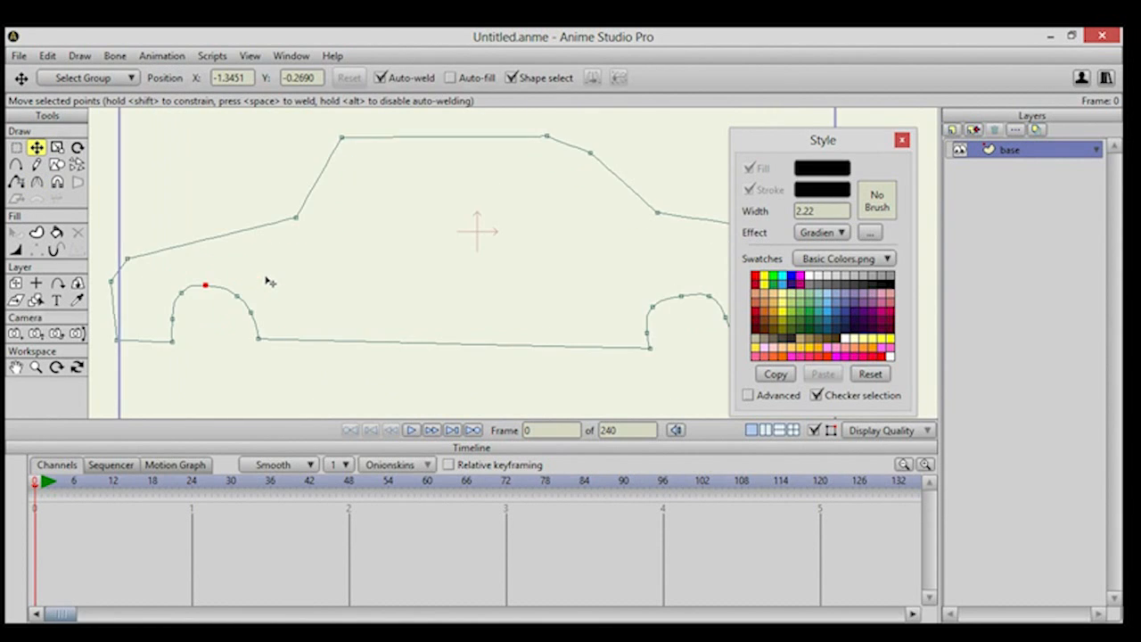
{"action": "left_click_drag", "start_coordinate": [207, 285], "coordinate": [244, 272]}
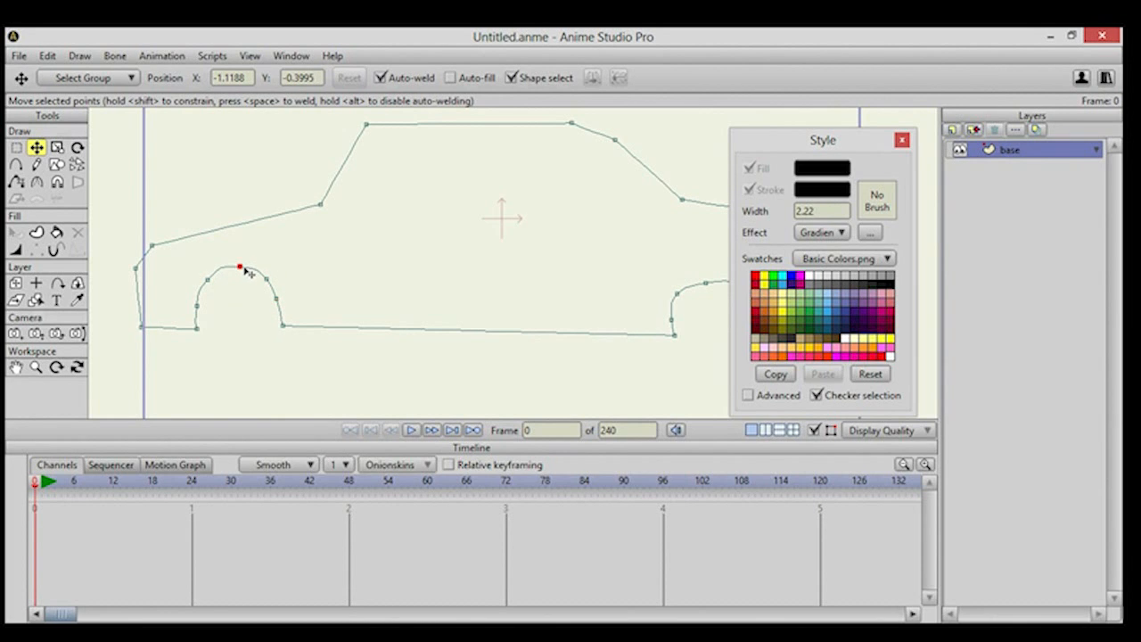
{"action": "left_click_drag", "start_coordinate": [197, 307], "coordinate": [206, 283]}
Refine the curvature of the left wheel arch's points for a smoother arc.
{"action": "left_click", "coordinate": [38, 183]}
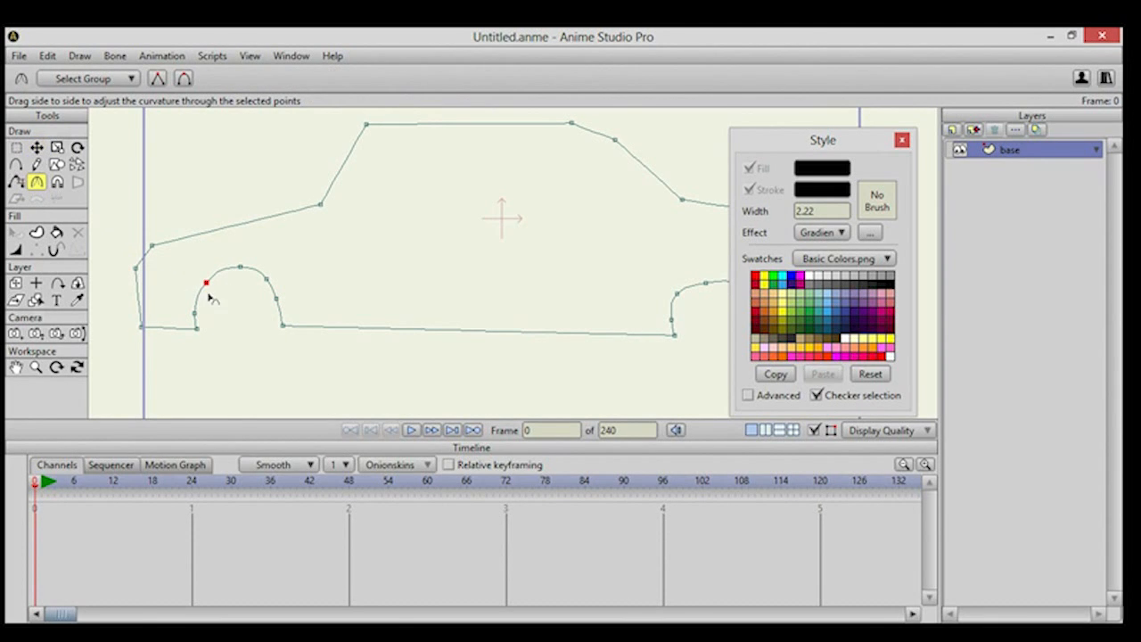
{"action": "left_click", "coordinate": [242, 270]}
{"action": "left_click", "coordinate": [267, 280]}
{"action": "left_click", "coordinate": [276, 299]}
Reposition the right-side points of the left wheel arch so that both of its sides match.
{"action": "left_click", "coordinate": [37, 147]}
{"action": "mouse_move", "coordinate": [276, 303]}
{"action": "left_mouse_down"}
{"action": "mouse_move", "coordinate": [283, 314]}
{"action": "mouse_move", "coordinate": [275, 289]}
{"action": "left_mouse_up"}
{"action": "left_click", "coordinate": [267, 280]}
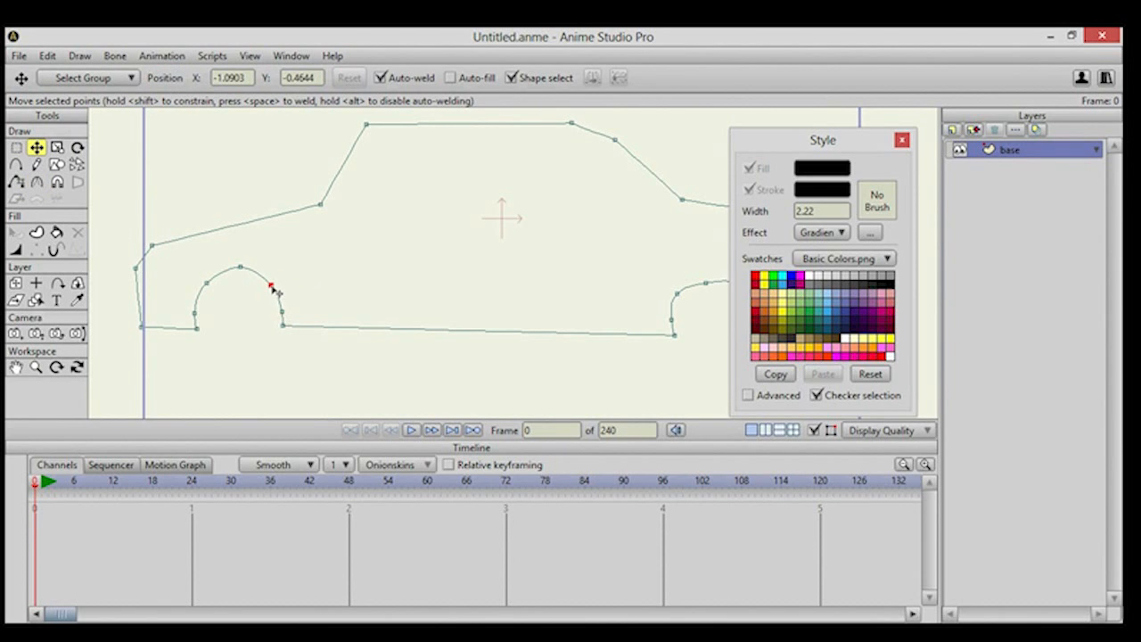
{"action": "left_click_drag", "start_coordinate": [207, 283], "coordinate": [284, 313]}
Reposition the points of the right wheel arch into an even semicircular arc.
{"action": "left_click_drag", "start_coordinate": [590, 308], "coordinate": [445, 306]}
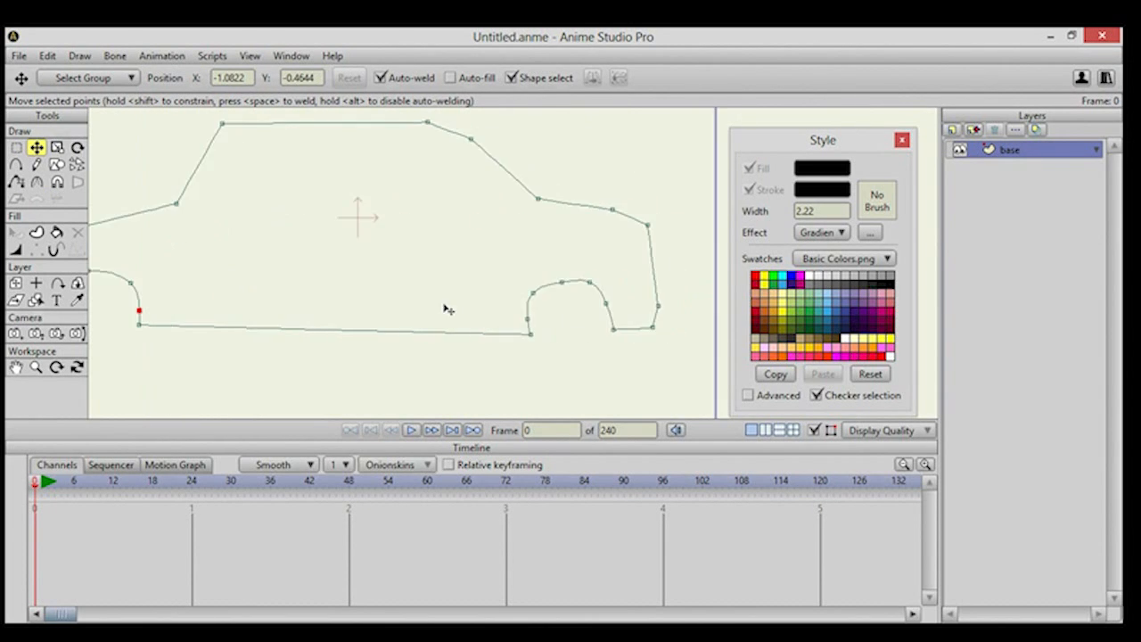
{"action": "left_click_drag", "start_coordinate": [563, 284], "coordinate": [595, 284]}
{"action": "left_click_drag", "start_coordinate": [607, 306], "coordinate": [613, 307]}
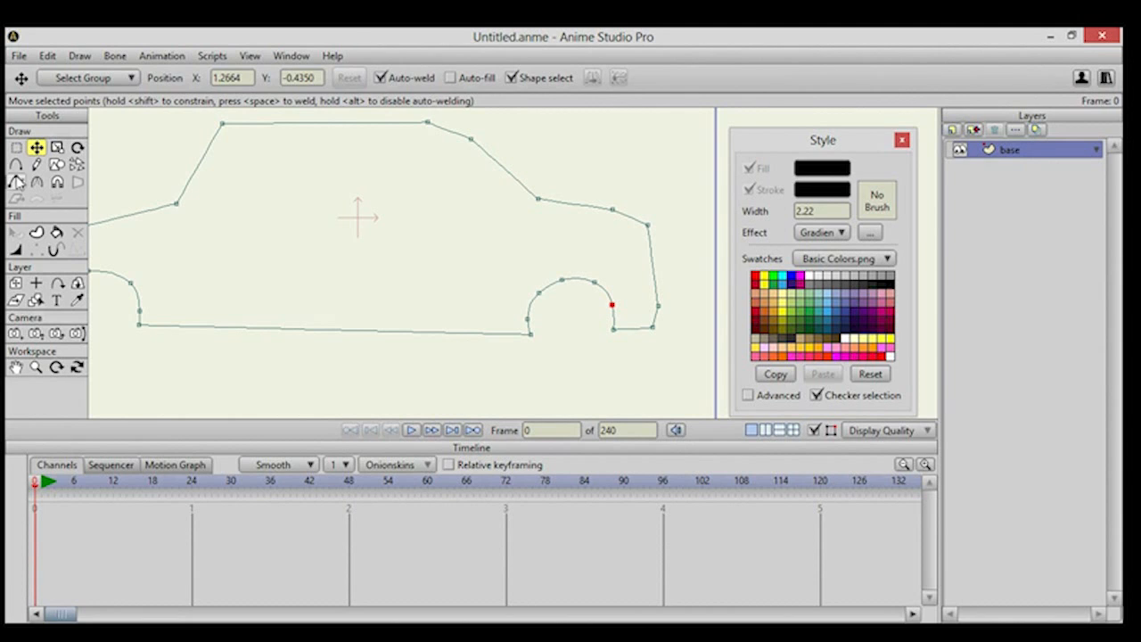
Draw a panel line from the base of the cabin's right slope down to the right wheel arch, welded at both ends.
{"action": "left_click", "coordinate": [16, 165]}
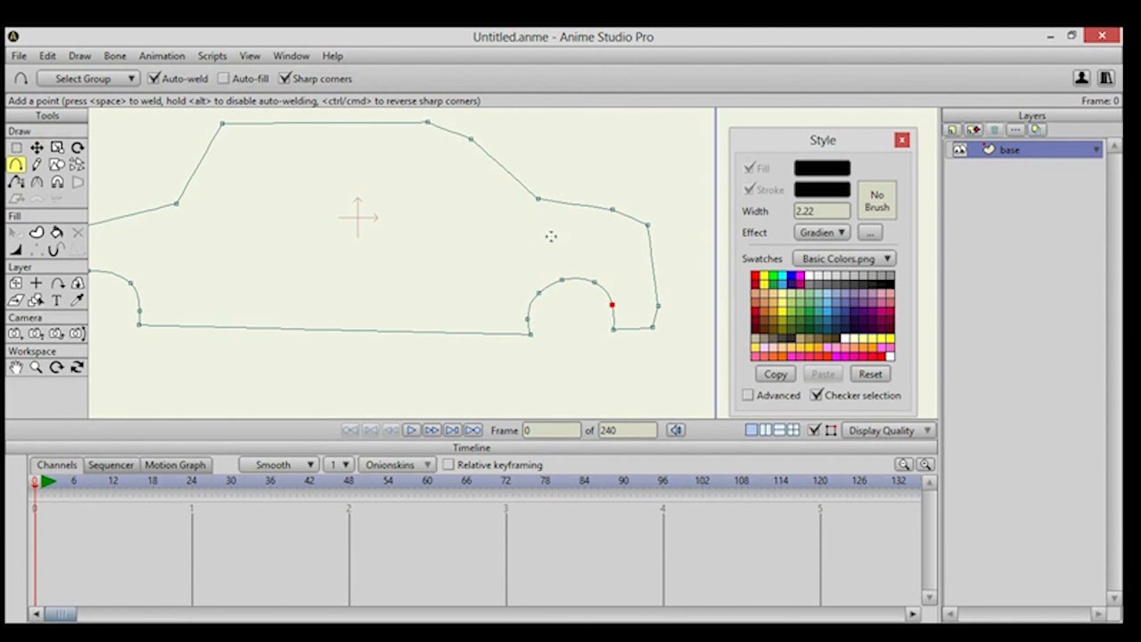
{"action": "left_click_drag", "start_coordinate": [538, 198], "coordinate": [549, 283]}
{"action": "left_click_drag", "start_coordinate": [461, 281], "coordinate": [613, 273]}
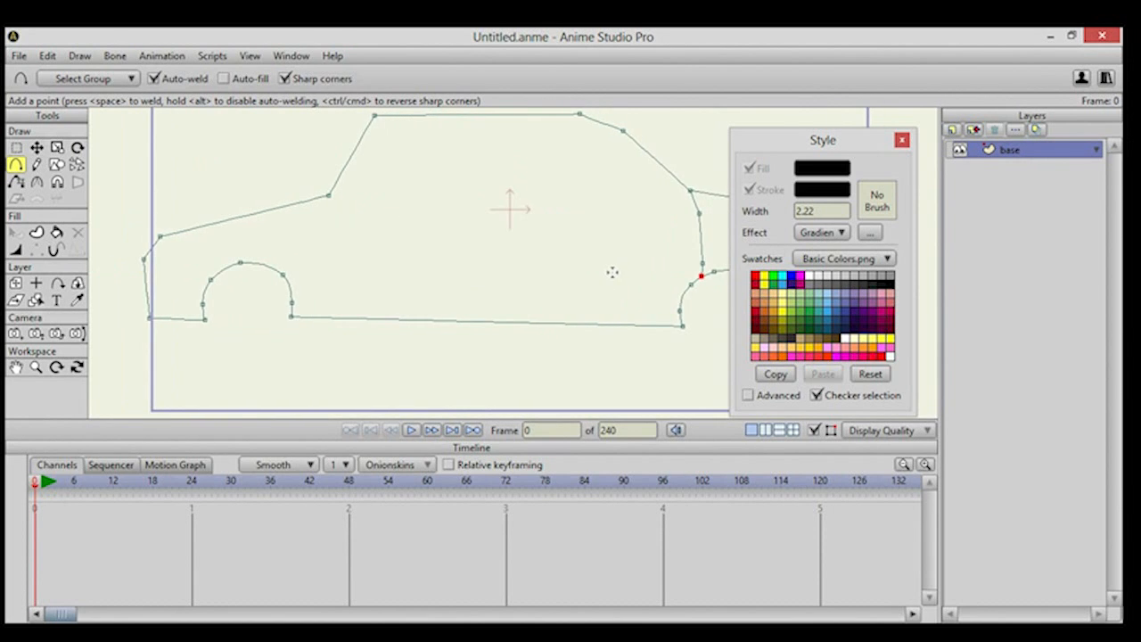
Level the roofline by moving its left corner and the two points at its right end.
{"action": "scroll", "coordinate": [567, 271], "scroll_direction": "down", "scroll_amount": 1}
{"action": "left_click_drag", "start_coordinate": [406, 162], "coordinate": [391, 183]}
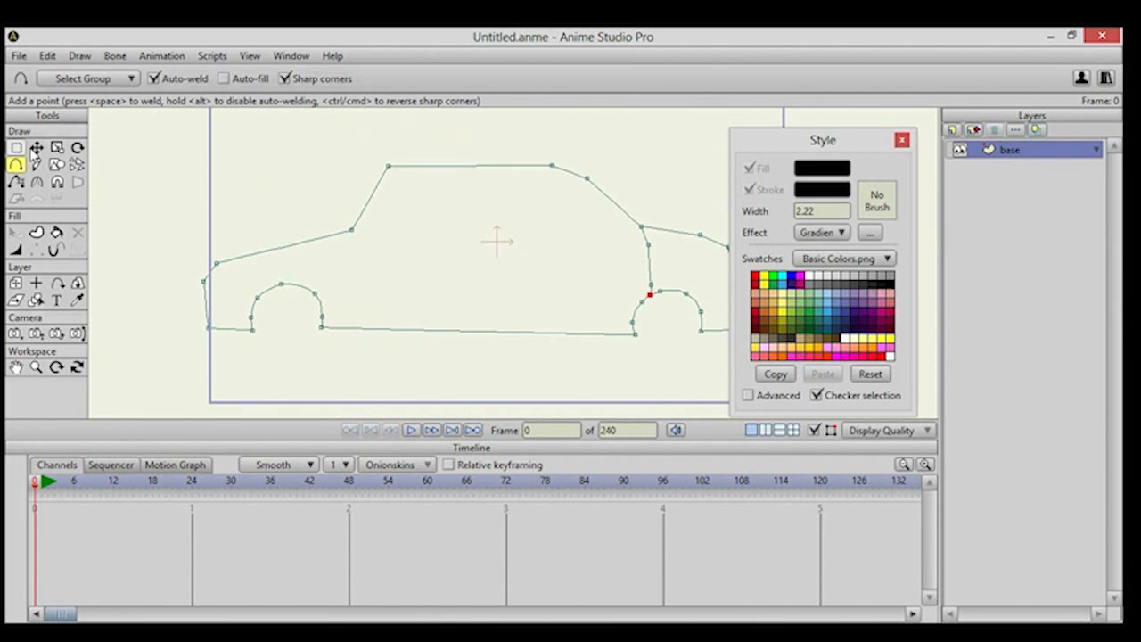
{"action": "key", "text": "t"}
{"action": "left_click", "coordinate": [389, 168]}
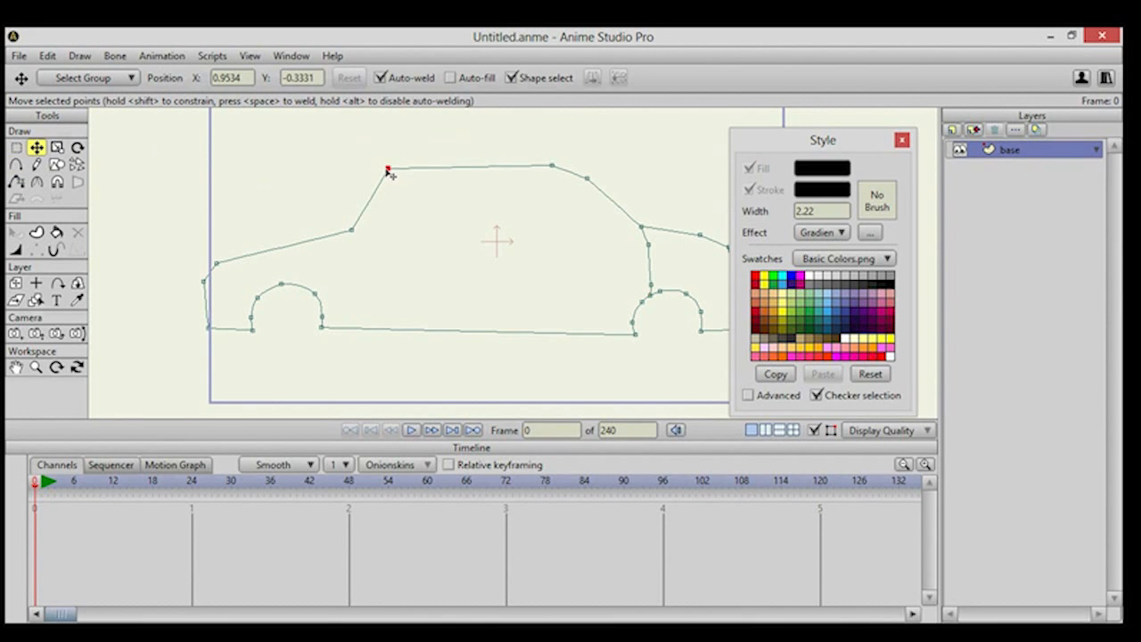
{"action": "left_click", "coordinate": [588, 181]}
{"action": "left_click_drag", "start_coordinate": [553, 167], "coordinate": [560, 171]}
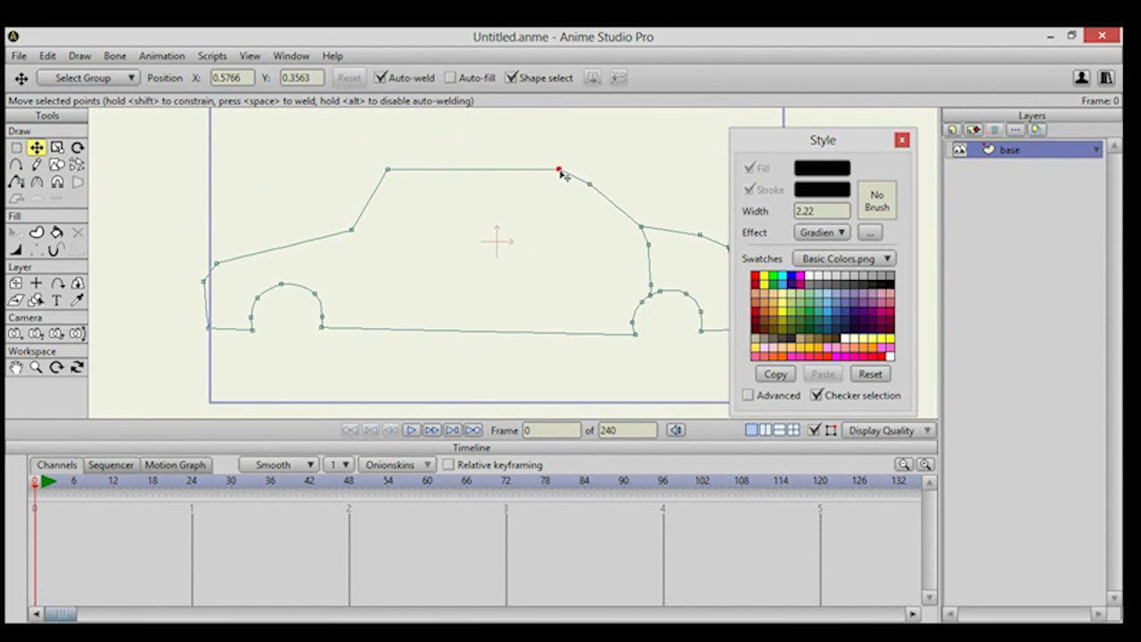
Try to draw a line just below the sloping edge left of the cabin, and undo it.
{"action": "left_click_drag", "start_coordinate": [562, 229], "coordinate": [522, 217]}
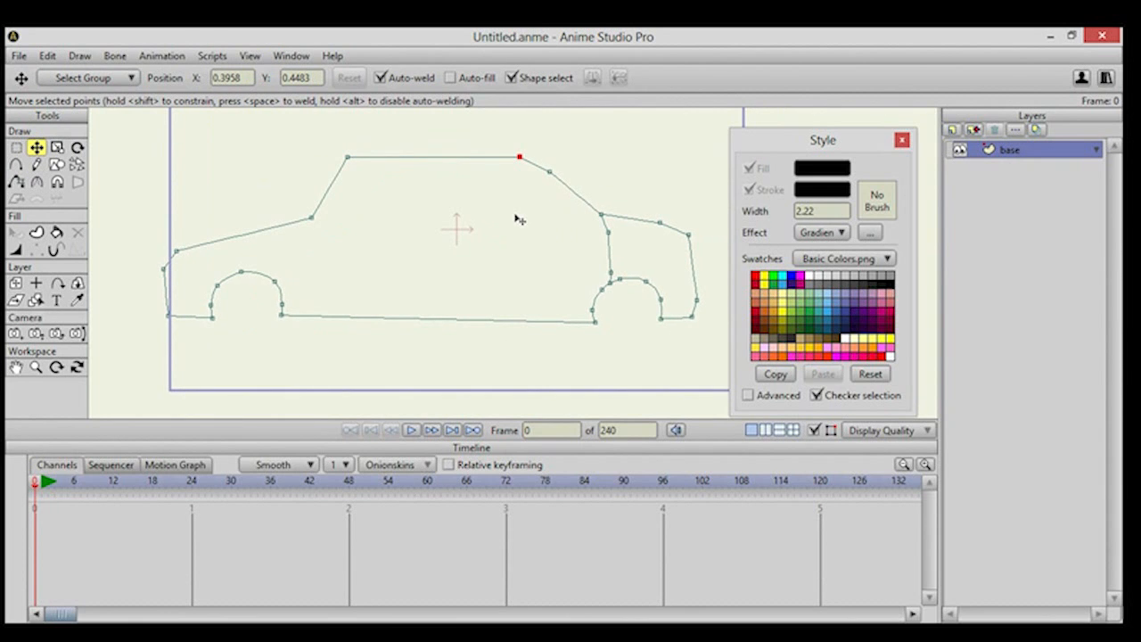
{"action": "left_click", "coordinate": [16, 165]}
{"action": "scroll", "coordinate": [181, 235], "scroll_direction": "up", "scroll_amount": 2}
{"action": "left_click_drag", "start_coordinate": [182, 234], "coordinate": [451, 243]}
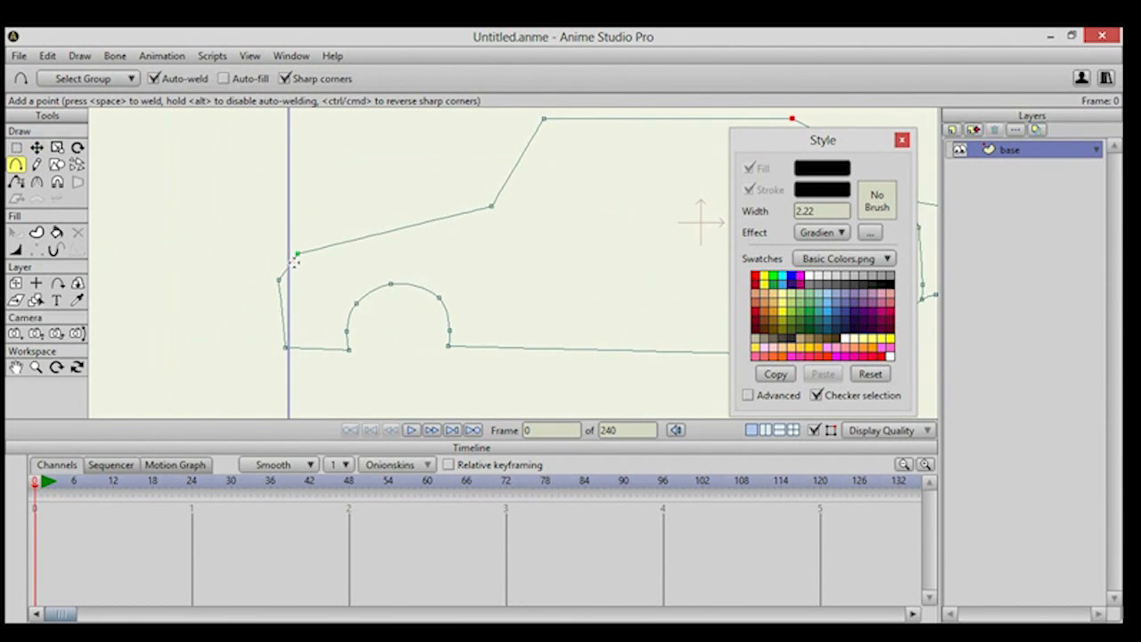
{"action": "left_click_drag", "start_coordinate": [296, 261], "coordinate": [489, 221]}
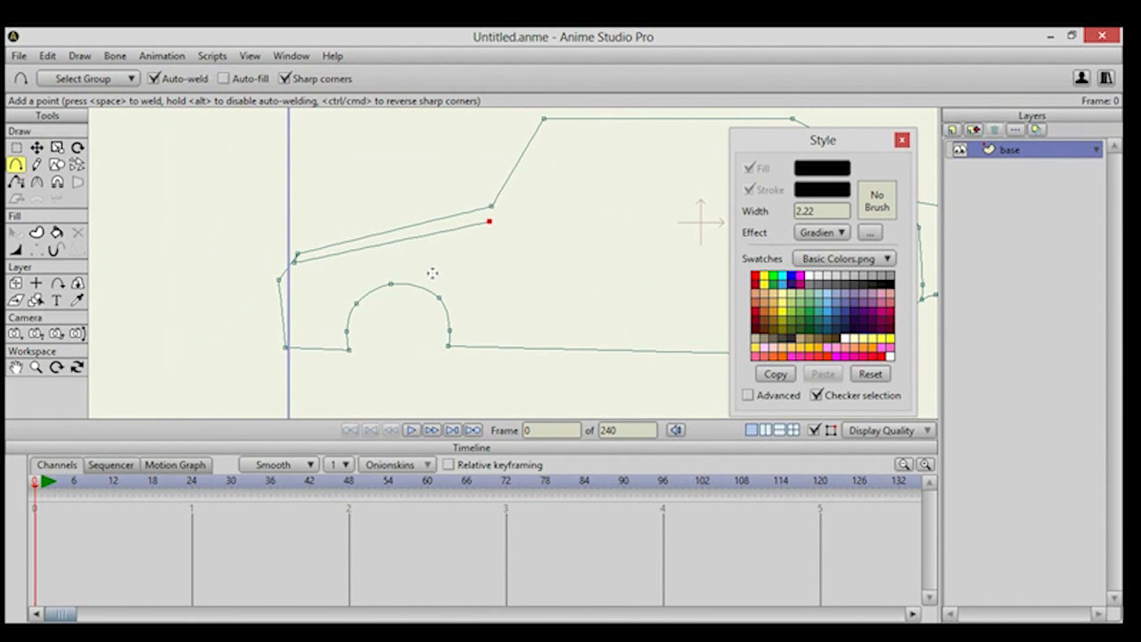
{"action": "left_click", "coordinate": [79, 56]}
{"action": "mouse_move", "coordinate": [48, 56]}
{"action": "left_click", "coordinate": [56, 74]}
{"action": "left_click", "coordinate": [47, 56]}
{"action": "left_click", "coordinate": [59, 77]}
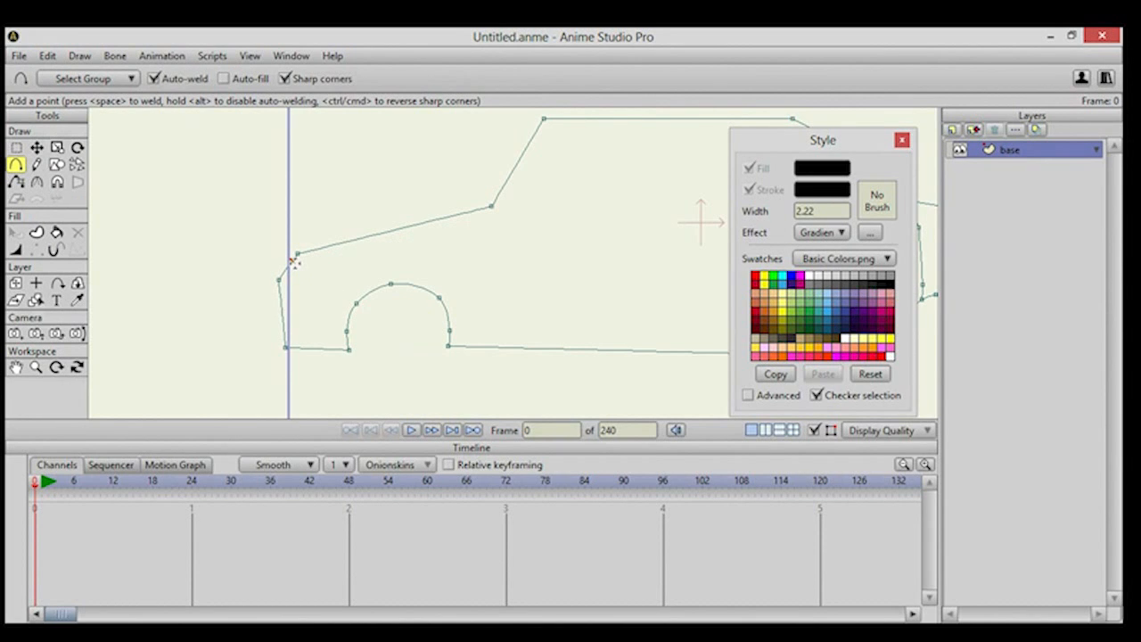
Draw a line just below the left sloping edge, starting on the outline, and align its free end under the cabin's base corner.
{"action": "left_click_drag", "start_coordinate": [291, 259], "coordinate": [503, 211]}
{"action": "left_click", "coordinate": [37, 148]}
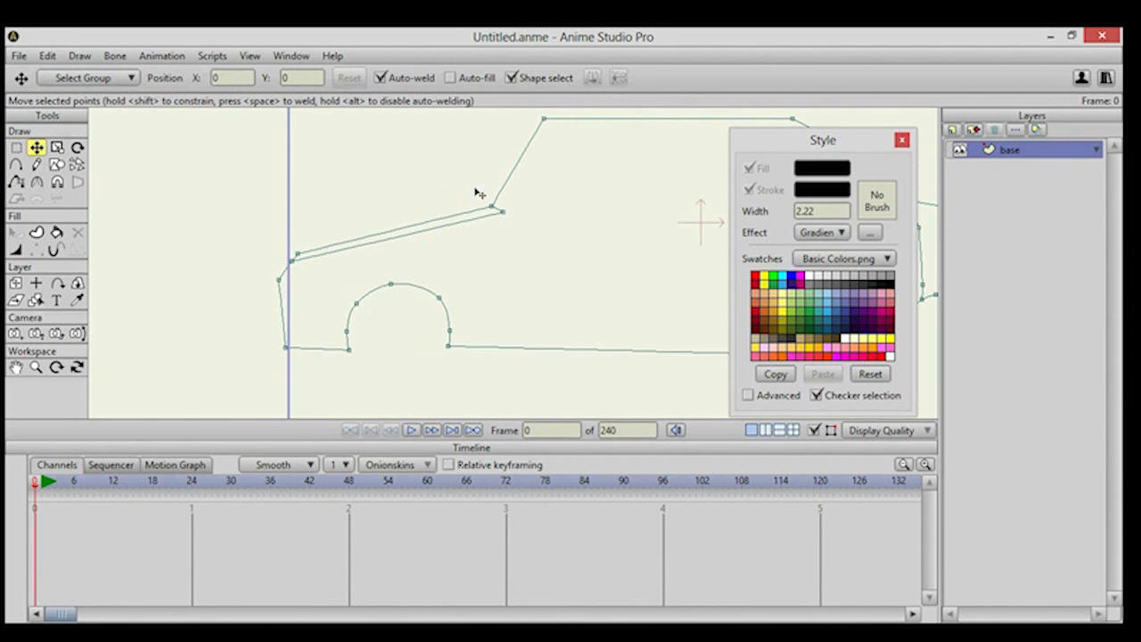
{"action": "left_click_drag", "start_coordinate": [503, 212], "coordinate": [494, 214]}
Move the outermost point at the car's left end slightly down and inward.
{"action": "left_click_drag", "start_coordinate": [442, 292], "coordinate": [408, 293]}
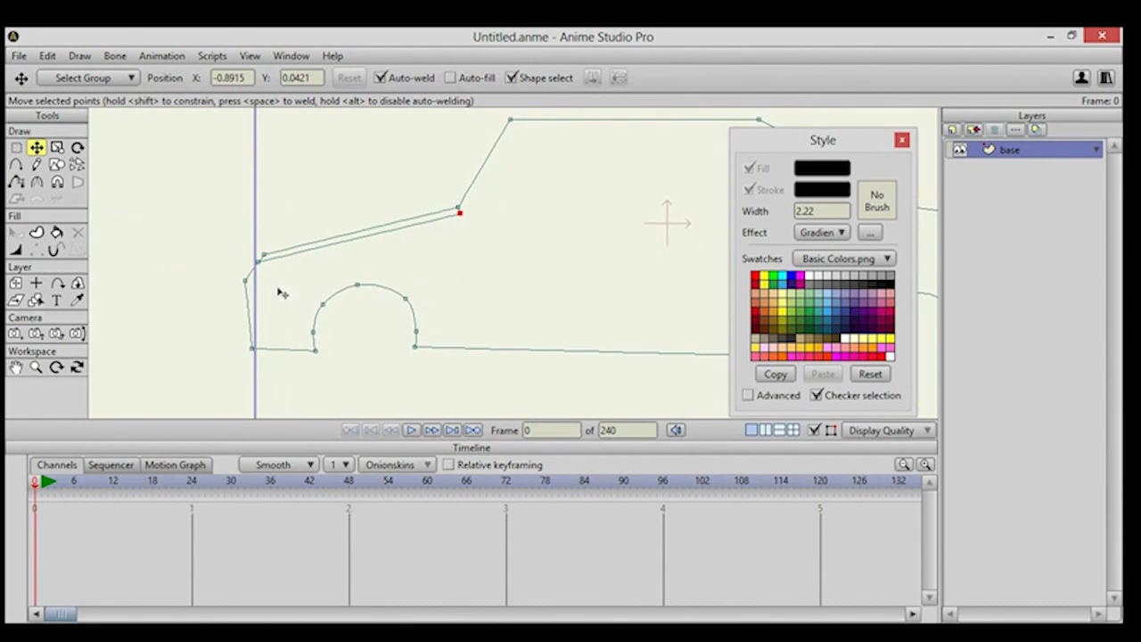
{"action": "key", "text": "ctrl+a"}
{"action": "left_click_drag", "start_coordinate": [344, 251], "coordinate": [247, 245]}
{"action": "scroll", "coordinate": [257, 235], "scroll_direction": "down", "scroll_amount": 1}
{"action": "key", "text": "Return"}
{"action": "scroll", "coordinate": [369, 221], "scroll_direction": "up", "scroll_amount": 3}
{"action": "left_click_drag", "start_coordinate": [277, 186], "coordinate": [474, 198]}
{"action": "left_click_drag", "start_coordinate": [177, 289], "coordinate": [181, 297]}
{"action": "scroll", "coordinate": [286, 322], "scroll_direction": "down", "scroll_amount": 1}
{"action": "left_click_drag", "start_coordinate": [623, 328], "coordinate": [357, 305]}
{"action": "scroll", "coordinate": [551, 280], "scroll_direction": "down", "scroll_amount": 2}
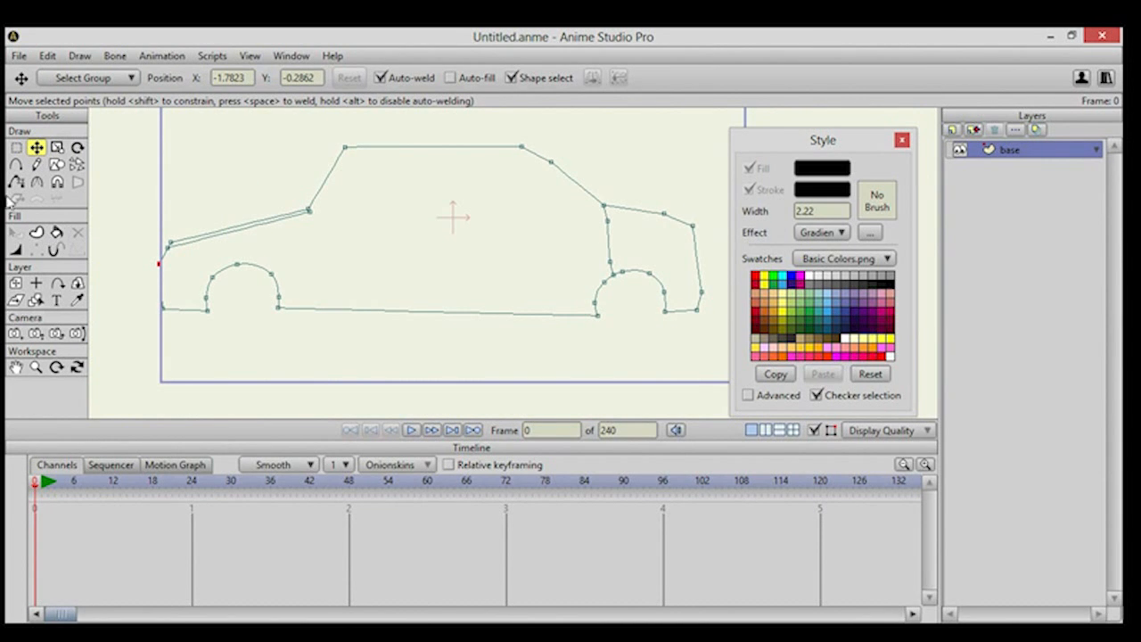
Activate the Paint Bucket and choose the Gradient fill effect.
{"action": "left_click", "coordinate": [56, 233]}
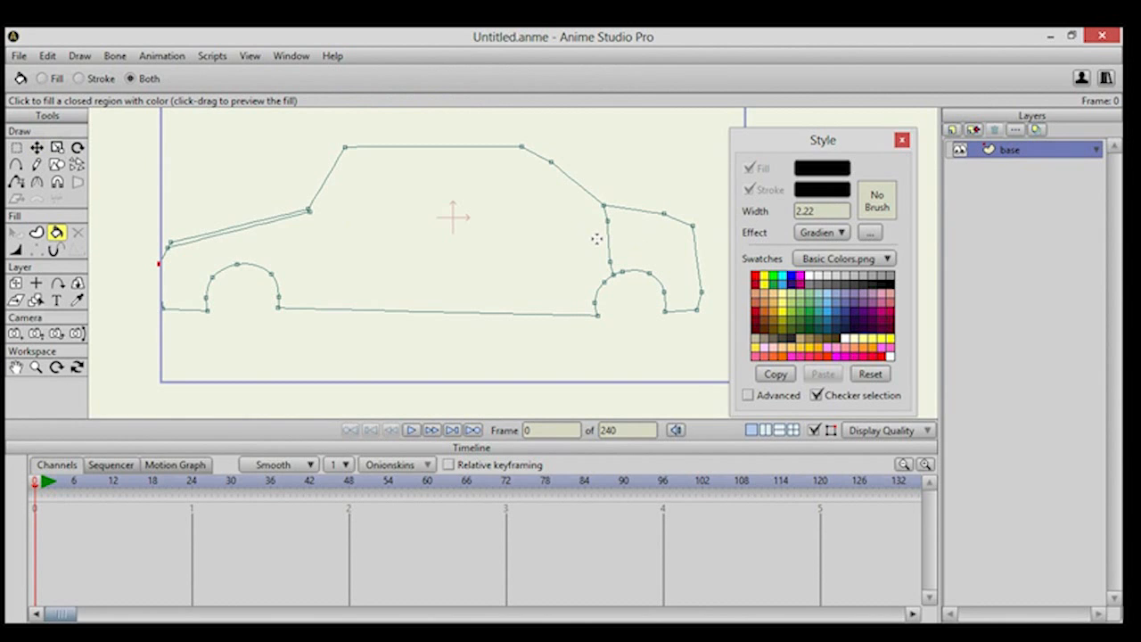
{"action": "left_click", "coordinate": [830, 231]}
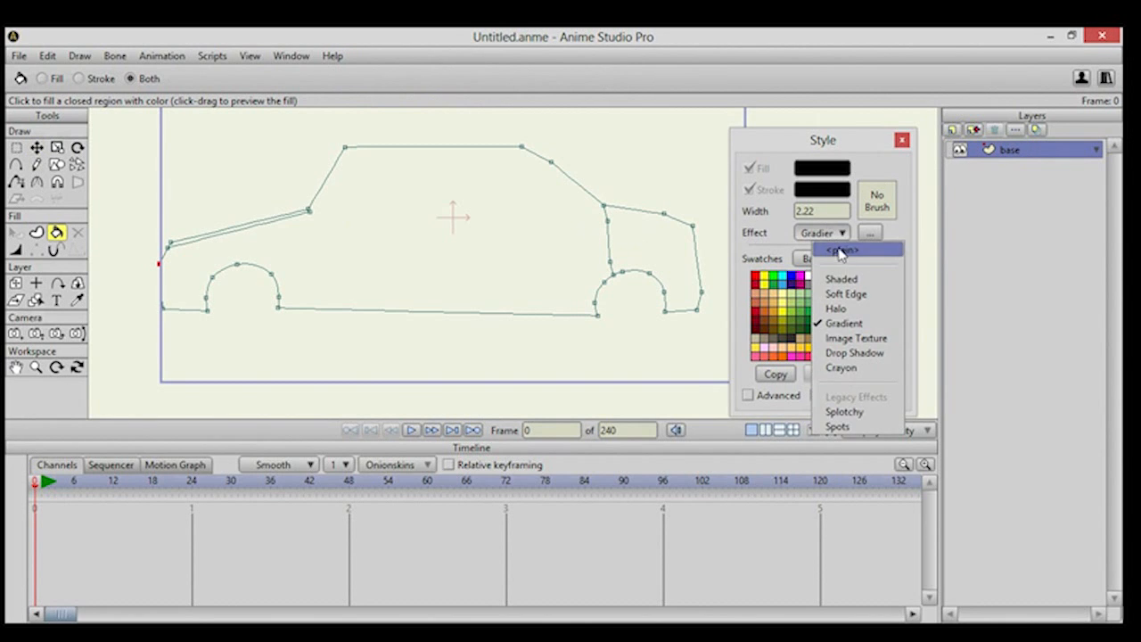
{"action": "left_click", "coordinate": [841, 252]}
{"action": "left_click", "coordinate": [836, 233]}
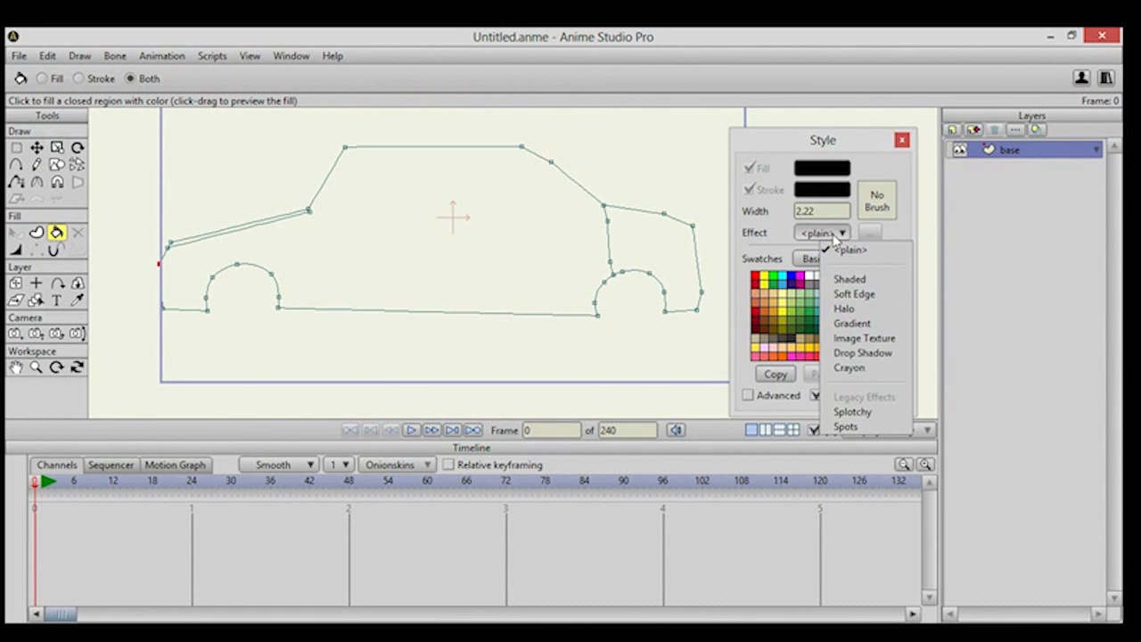
{"action": "left_click", "coordinate": [855, 324]}
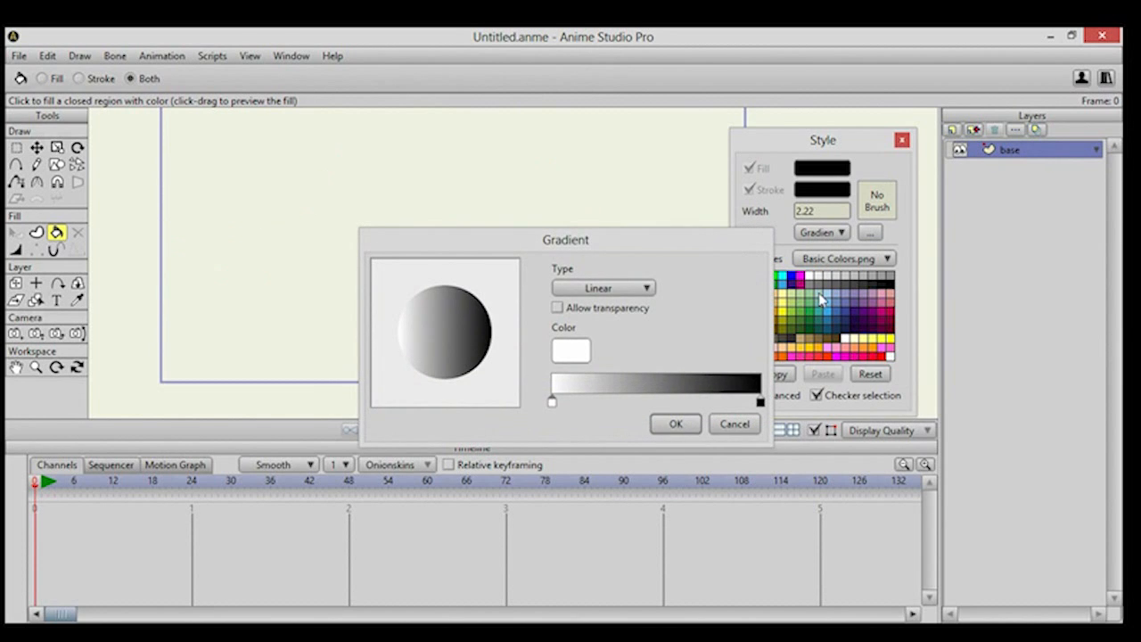
{"action": "double_click", "coordinate": [553, 406]}
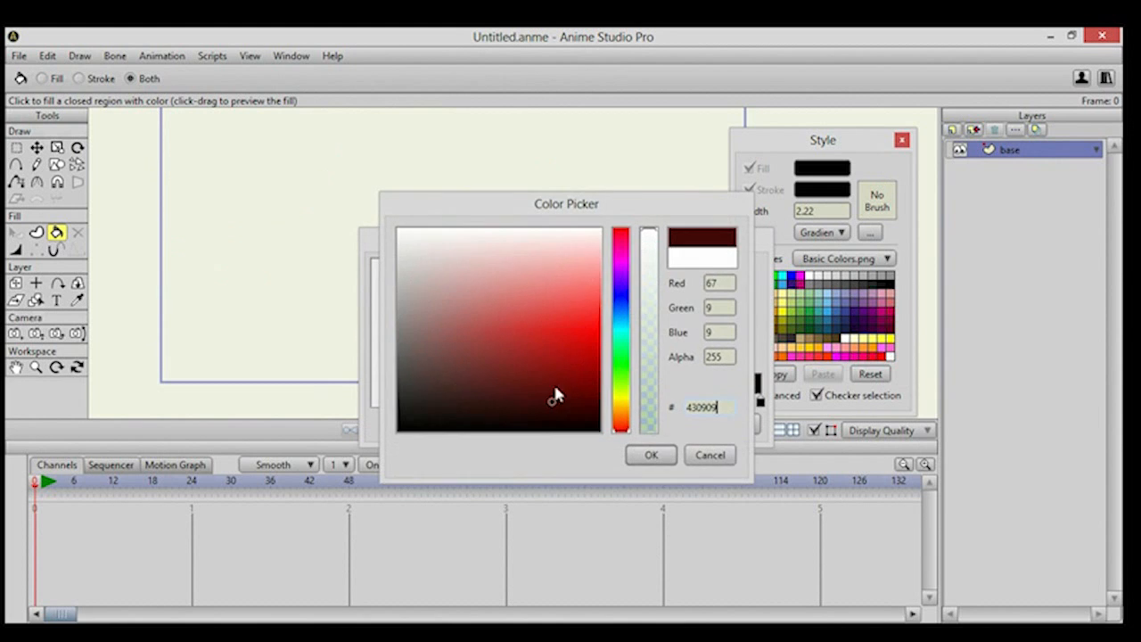
{"action": "left_click_drag", "start_coordinate": [636, 208], "coordinate": [534, 201]}
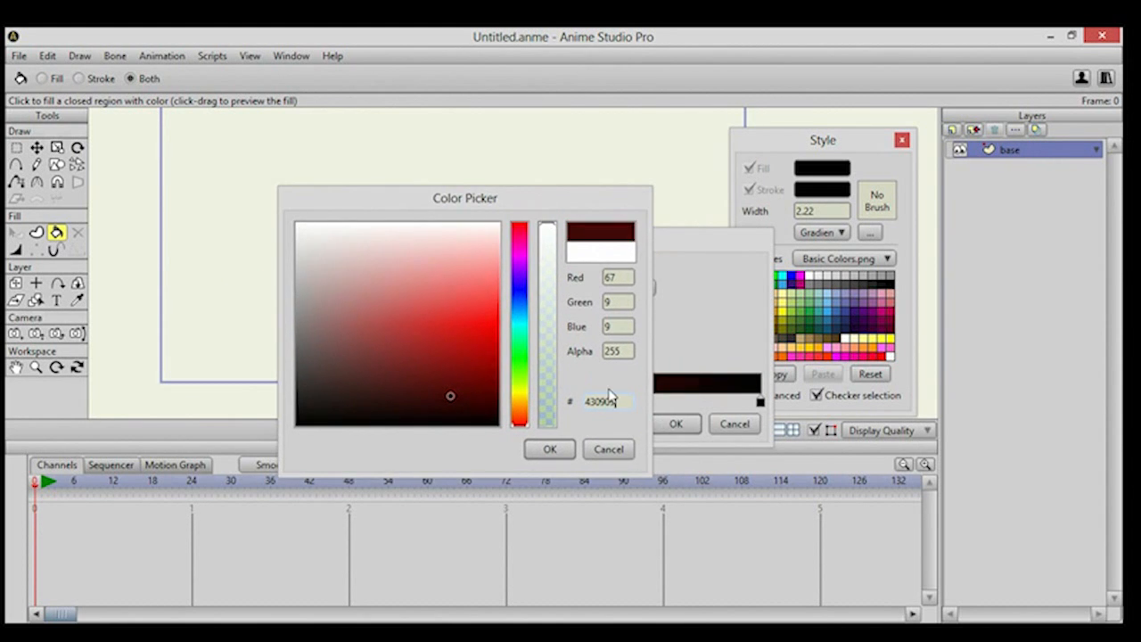
{"action": "left_click", "coordinate": [610, 448]}
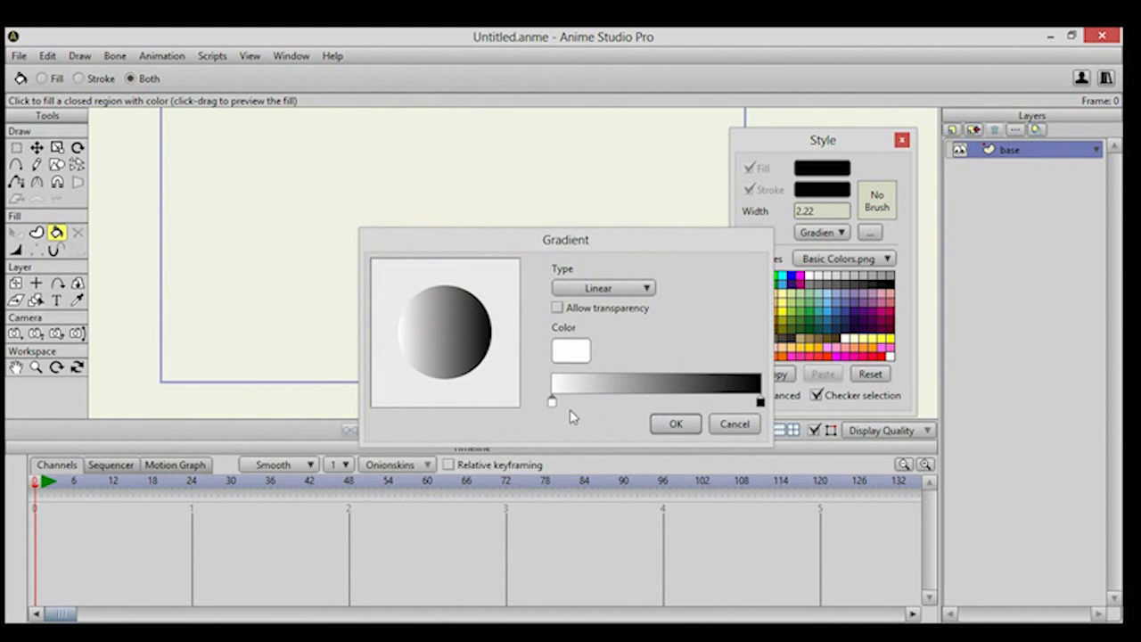
Set the linear gradient's starting color to dark green 092301.
{"action": "left_click", "coordinate": [571, 357]}
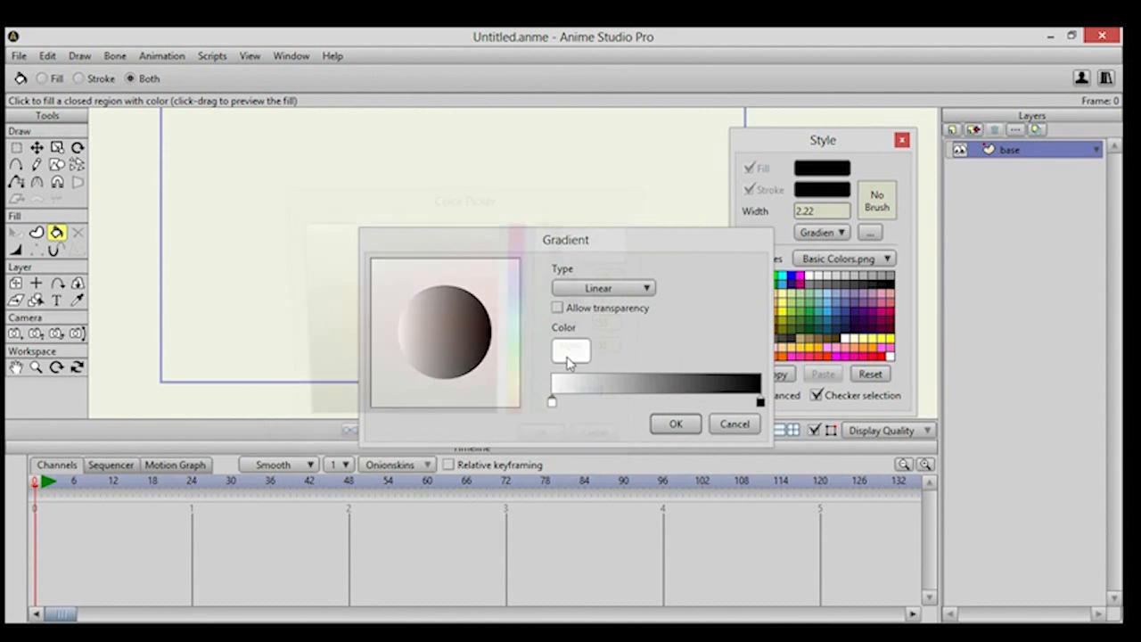
{"action": "left_click", "coordinate": [521, 365]}
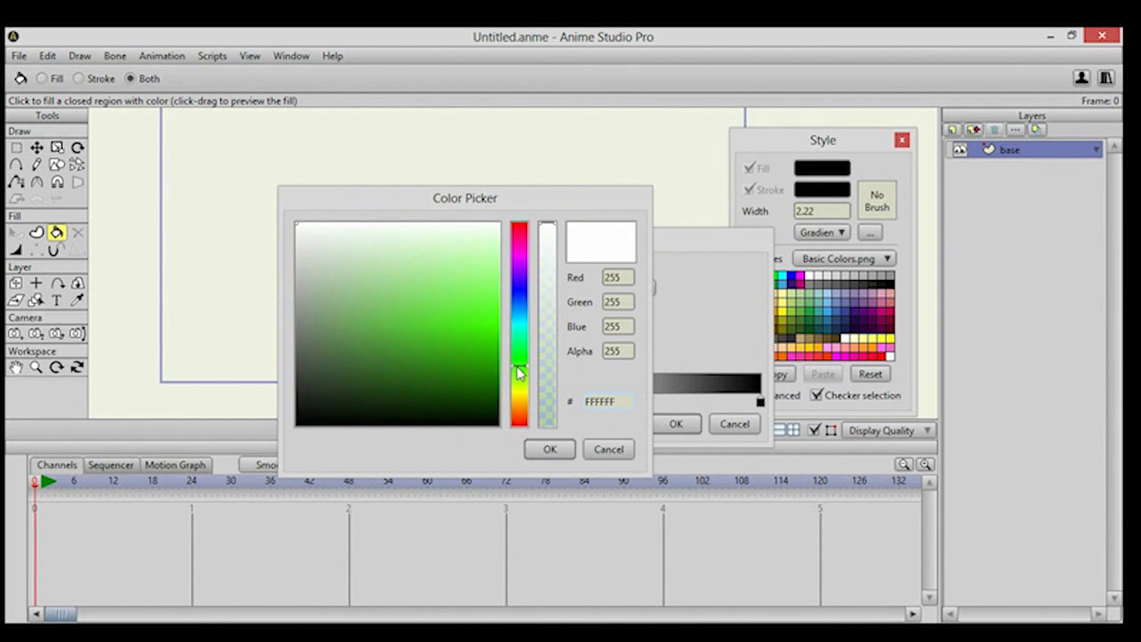
{"action": "left_click_drag", "start_coordinate": [493, 380], "coordinate": [487, 416]}
{"action": "left_click", "coordinate": [550, 449]}
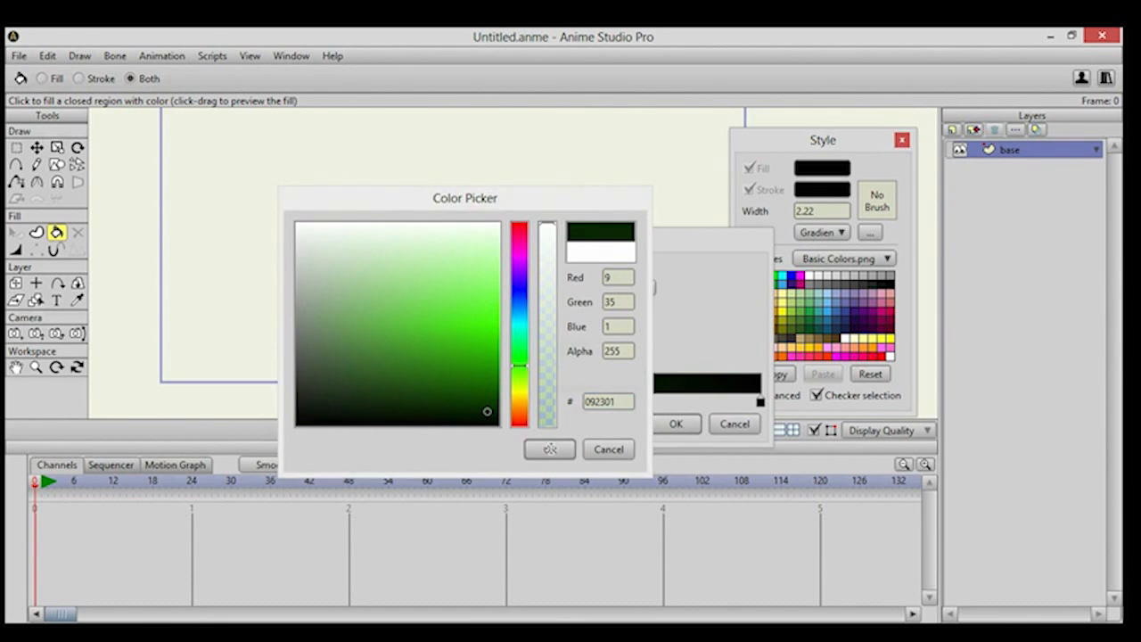
Set the gradient's end color to a medium green and apply the gradient settings.
{"action": "left_click", "coordinate": [761, 403]}
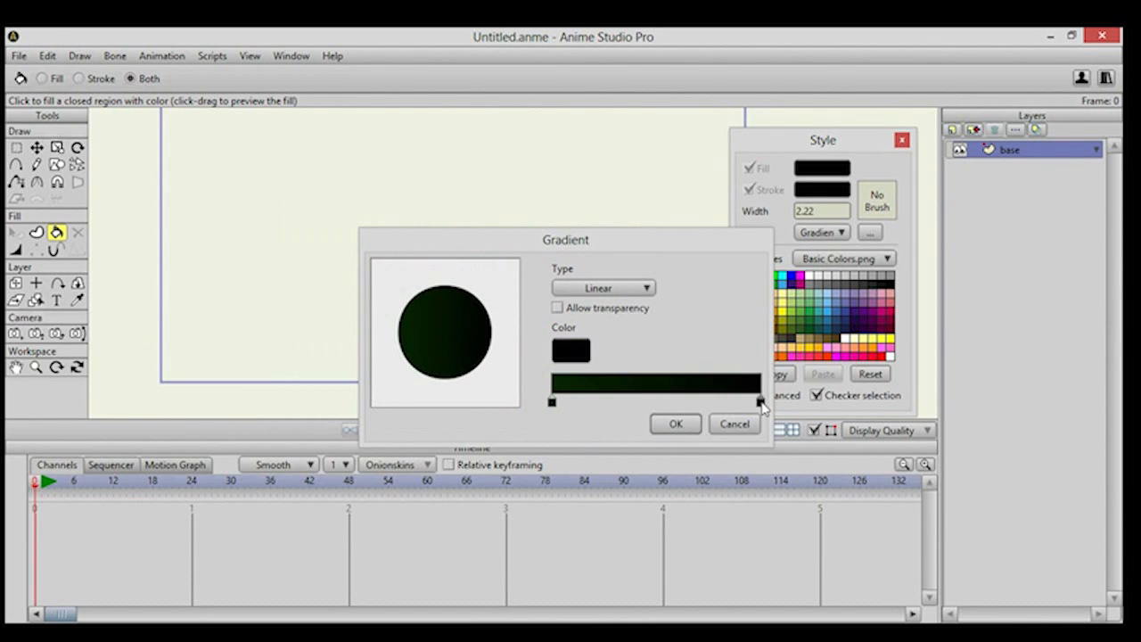
{"action": "left_click", "coordinate": [581, 355]}
{"action": "left_click_drag", "start_coordinate": [522, 386], "coordinate": [519, 370]}
{"action": "left_click", "coordinate": [493, 334]}
{"action": "mouse_move", "coordinate": [493, 333]}
{"action": "left_mouse_down"}
{"action": "mouse_move", "coordinate": [497, 319]}
{"action": "mouse_move", "coordinate": [485, 327]}
{"action": "mouse_move", "coordinate": [493, 371]}
{"action": "left_mouse_up"}
{"action": "left_click", "coordinate": [489, 358]}
{"action": "left_click", "coordinate": [548, 450]}
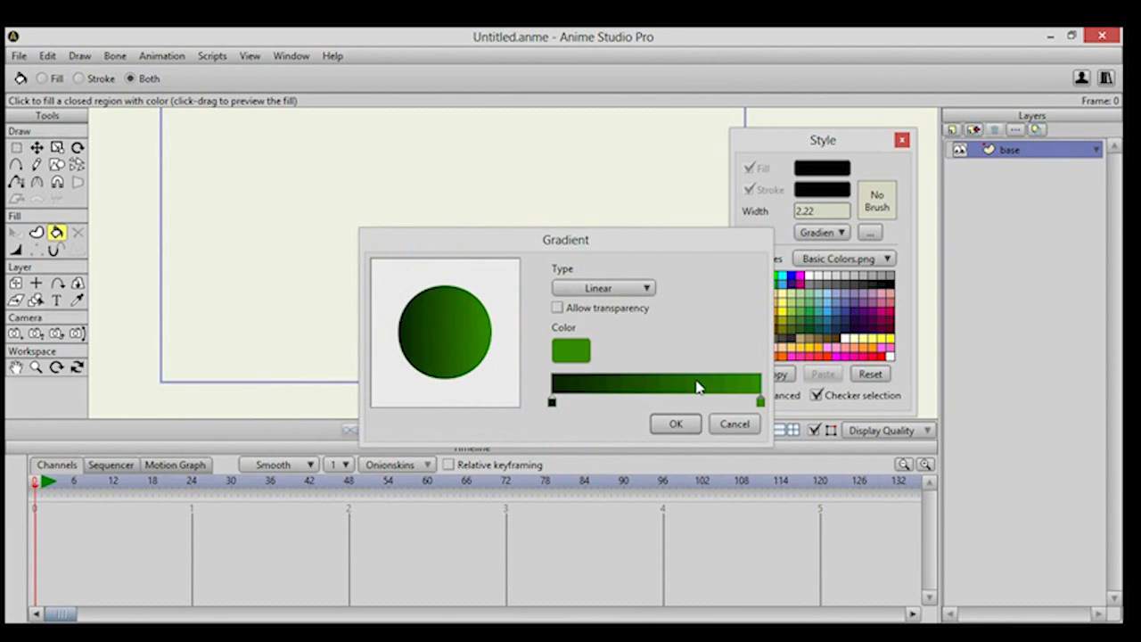
{"action": "left_click", "coordinate": [674, 424]}
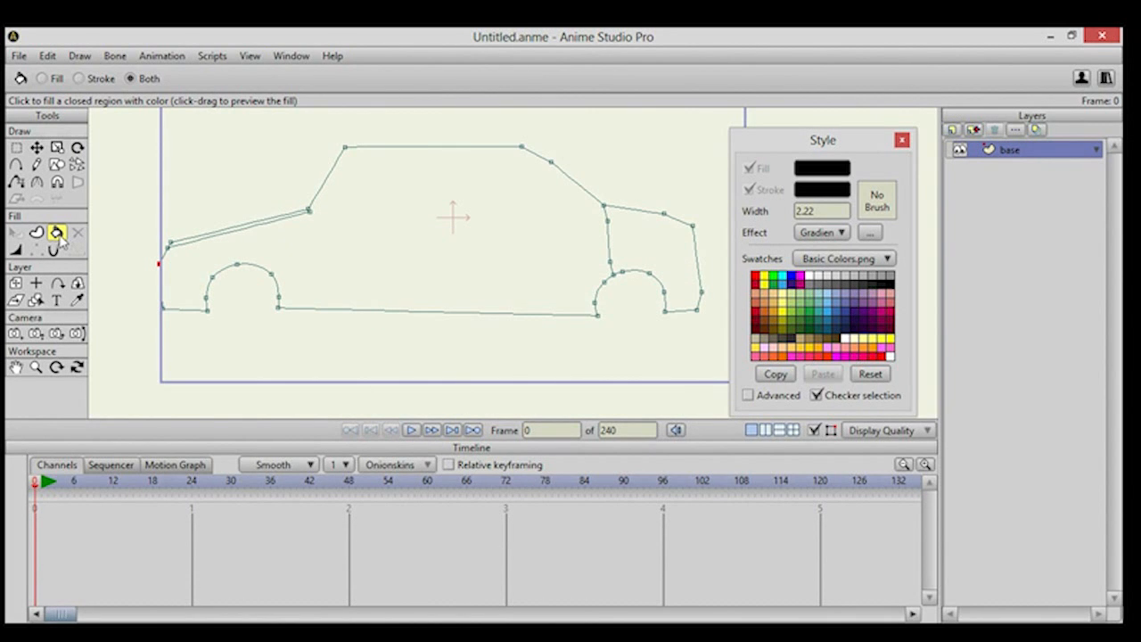
Fill the main car body with the green gradient and stretch the gradient vertically from the roof down to the lower edge.
{"action": "left_click", "coordinate": [402, 235]}
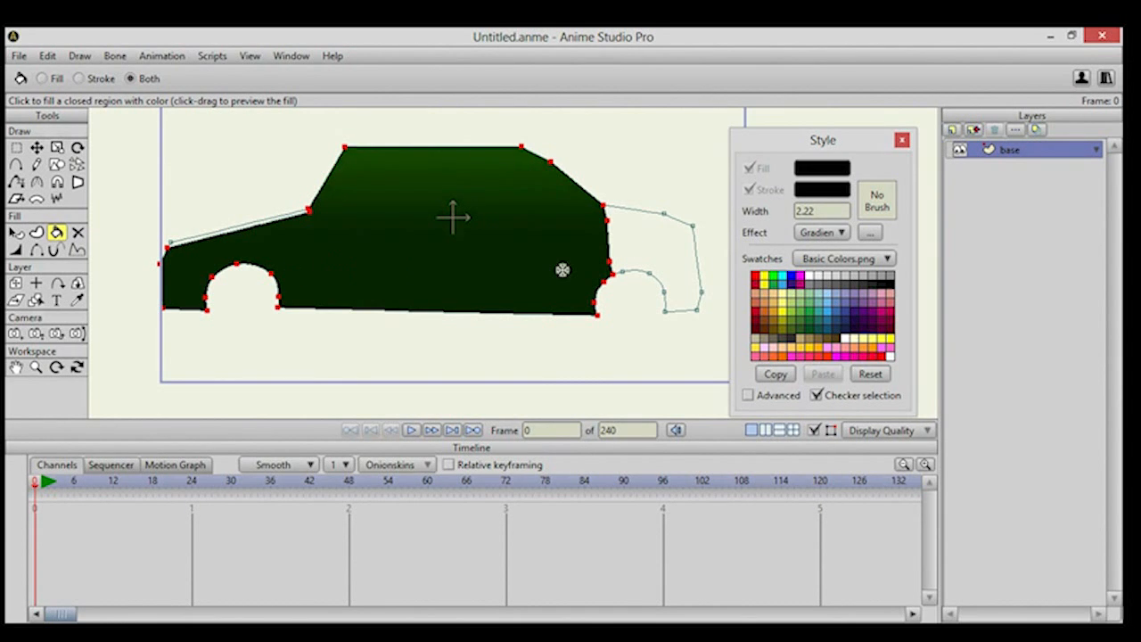
{"action": "left_click", "coordinate": [18, 234]}
{"action": "left_click_drag", "start_coordinate": [342, 159], "coordinate": [344, 190]}
{"action": "left_click_drag", "start_coordinate": [390, 148], "coordinate": [391, 179]}
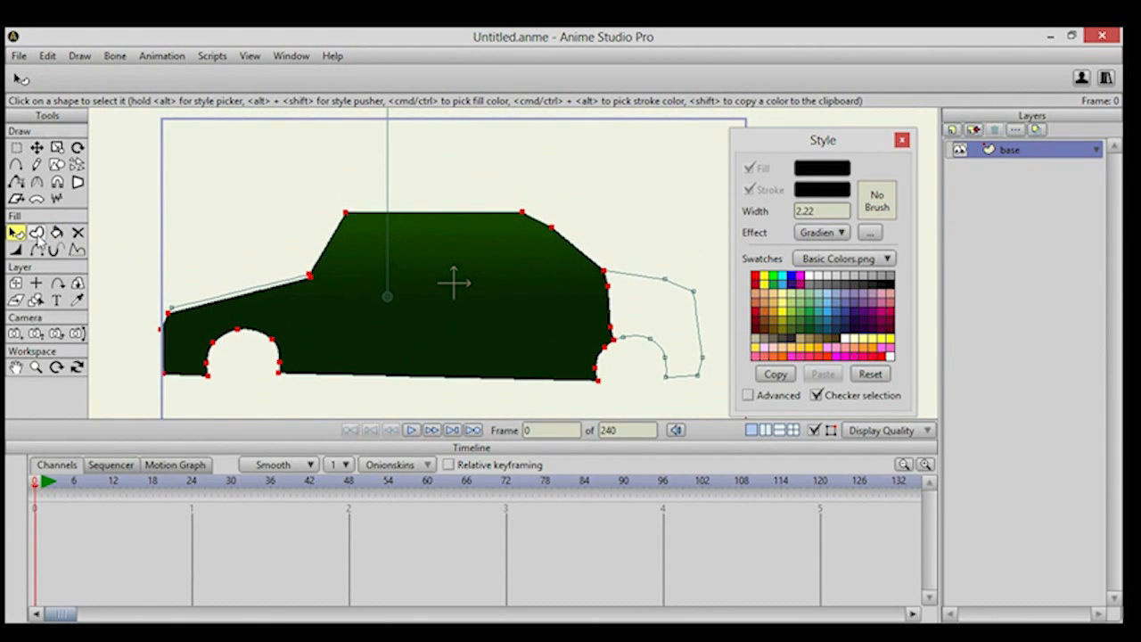
{"action": "scroll", "coordinate": [354, 241], "scroll_direction": "down", "scroll_amount": 1}
{"action": "left_click_drag", "start_coordinate": [412, 112], "coordinate": [414, 178]}
{"action": "left_click_drag", "start_coordinate": [416, 293], "coordinate": [434, 342]}
{"action": "left_click_drag", "start_coordinate": [436, 231], "coordinate": [436, 245]}
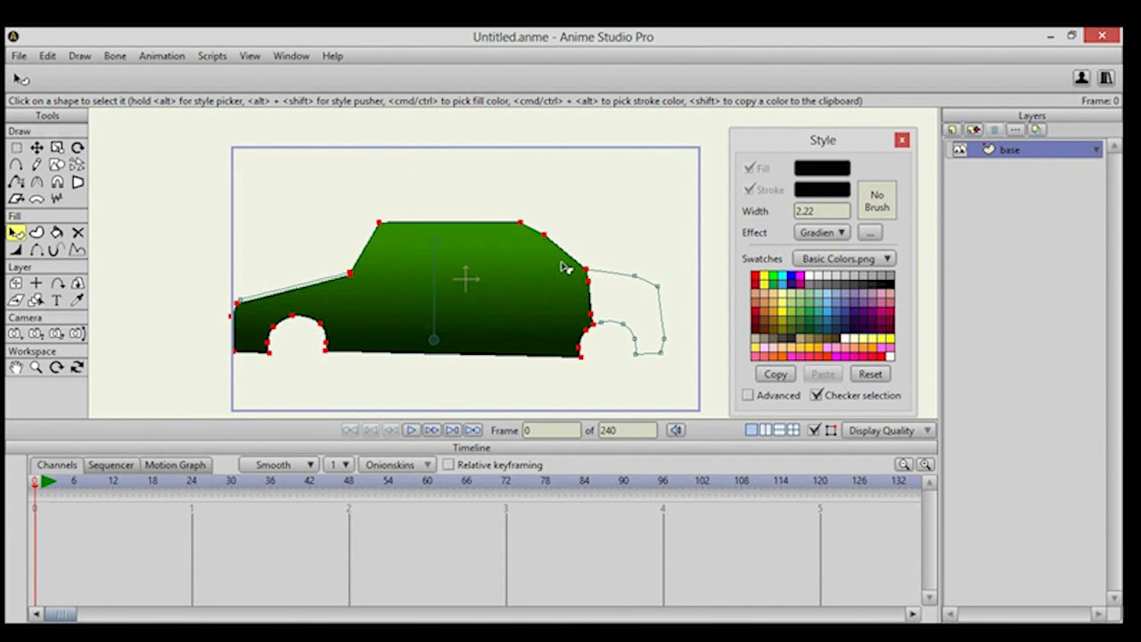
Set the gradient's starting color to opaque black 000000 with alpha 255 for the car's rear section.
{"action": "left_click_drag", "start_coordinate": [562, 263], "coordinate": [506, 243]}
{"action": "scroll", "coordinate": [464, 244], "scroll_direction": "up", "scroll_amount": 1}
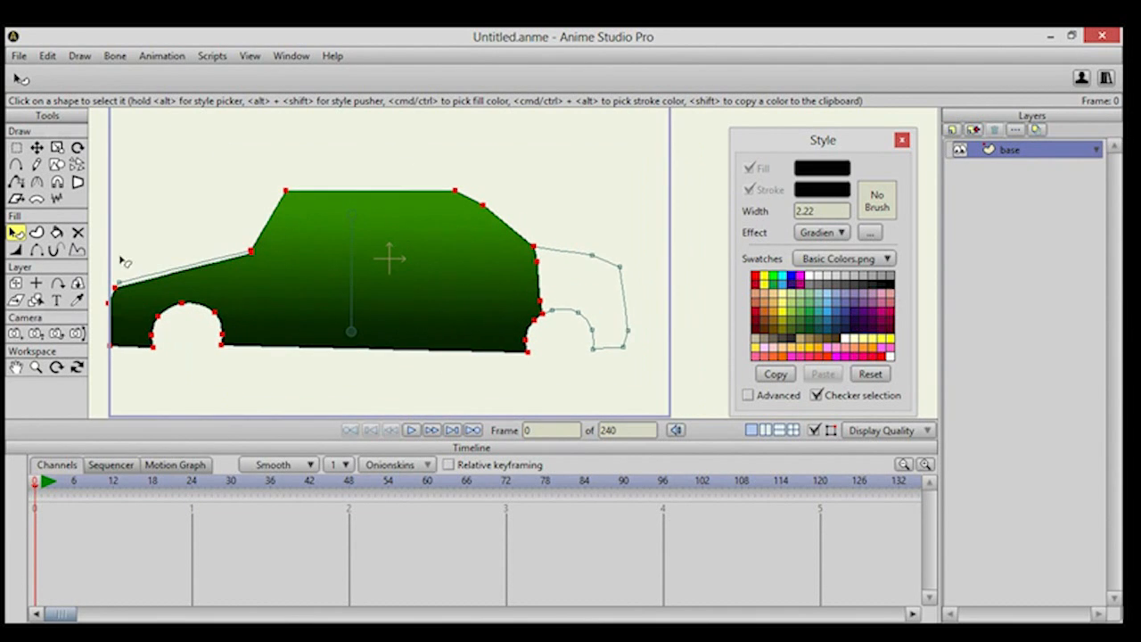
{"action": "left_click", "coordinate": [56, 233]}
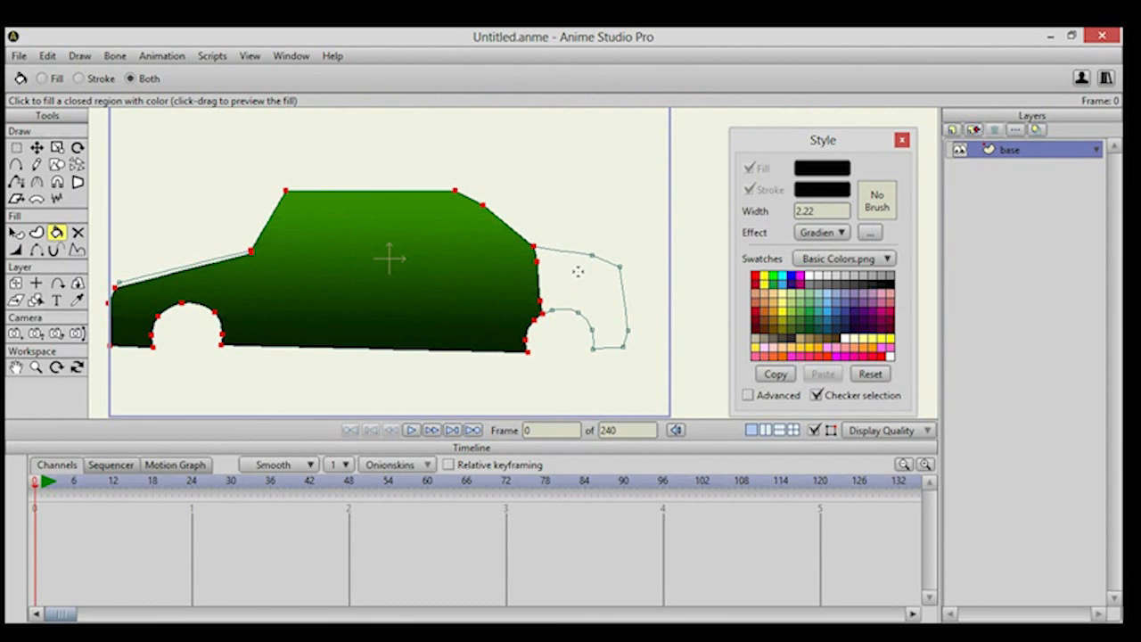
{"action": "left_click", "coordinate": [871, 233]}
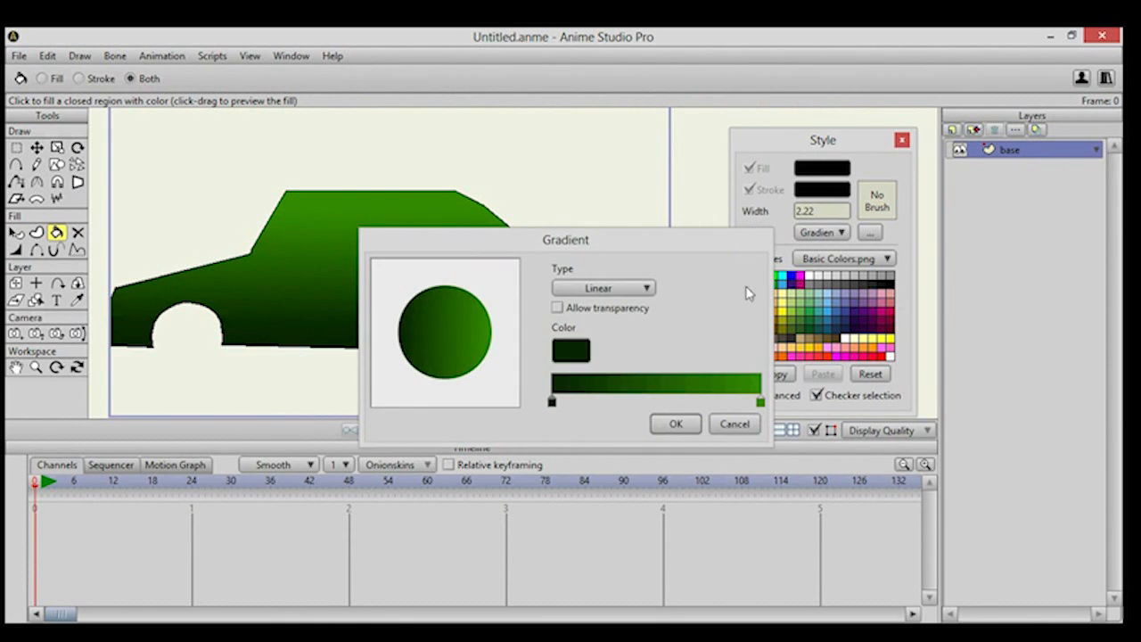
{"action": "double_click", "coordinate": [552, 403]}
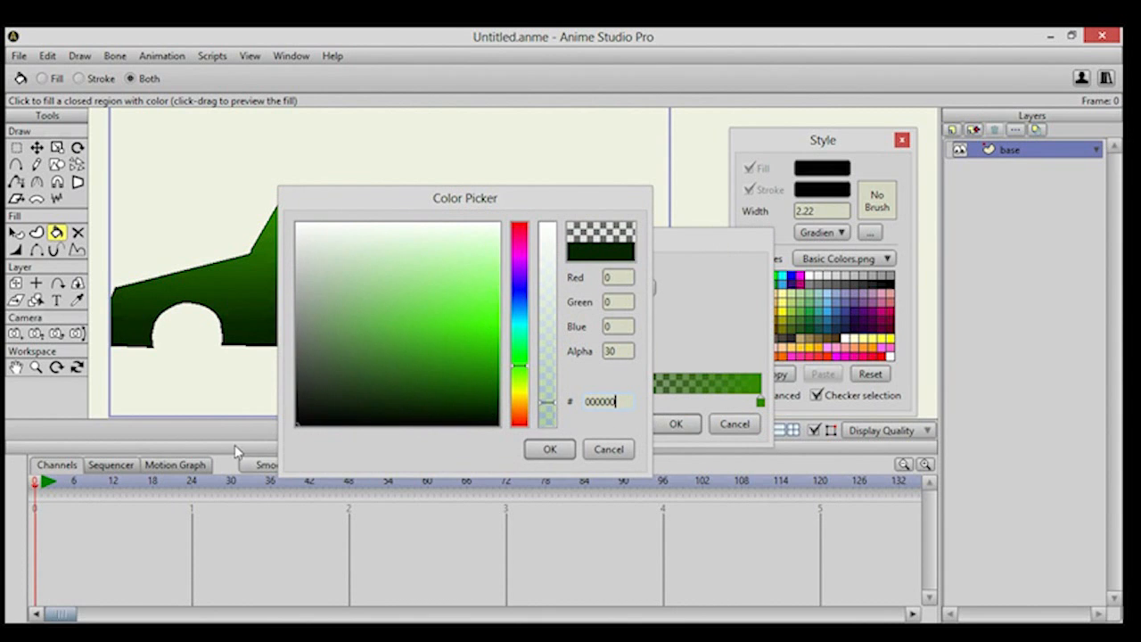
{"action": "left_click", "coordinate": [550, 448]}
{"action": "left_click", "coordinate": [577, 353]}
{"action": "left_click_drag", "start_coordinate": [548, 409], "coordinate": [543, 214]}
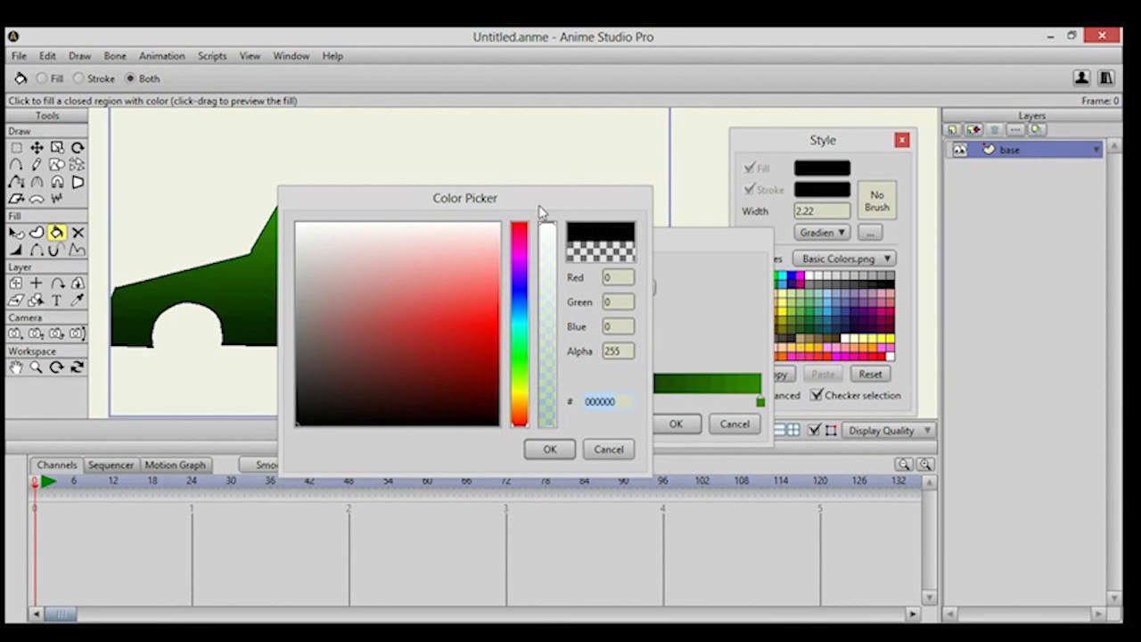
{"action": "left_click", "coordinate": [548, 446]}
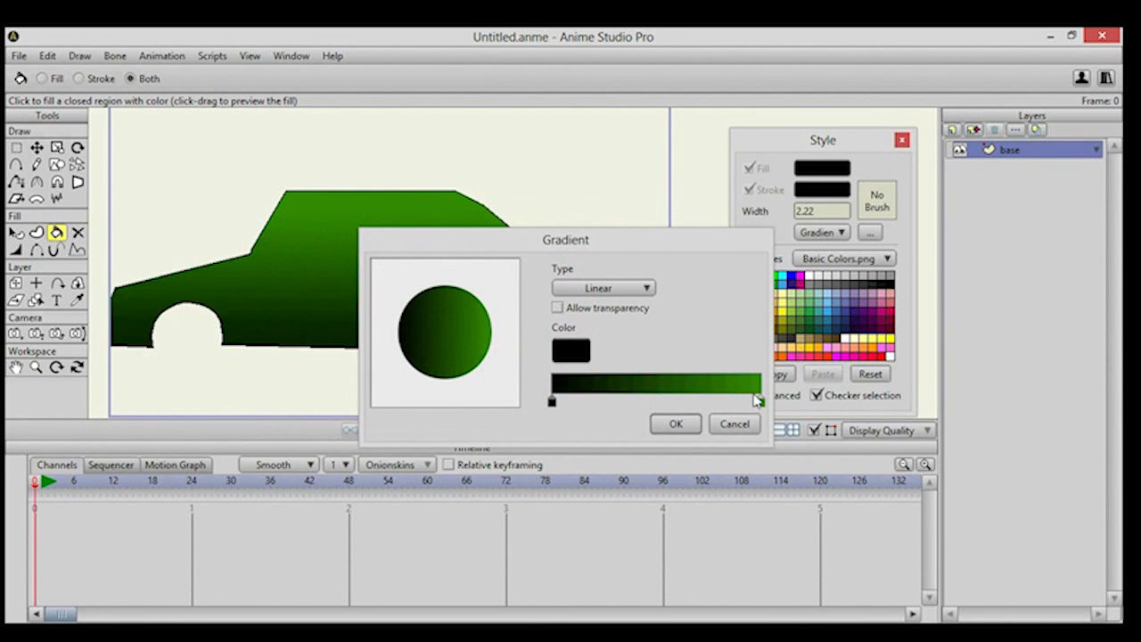
Set the gradient's end color to dark gray 5B5B5B and apply the gradient settings.
{"action": "left_click", "coordinate": [757, 401]}
{"action": "left_click", "coordinate": [561, 349]}
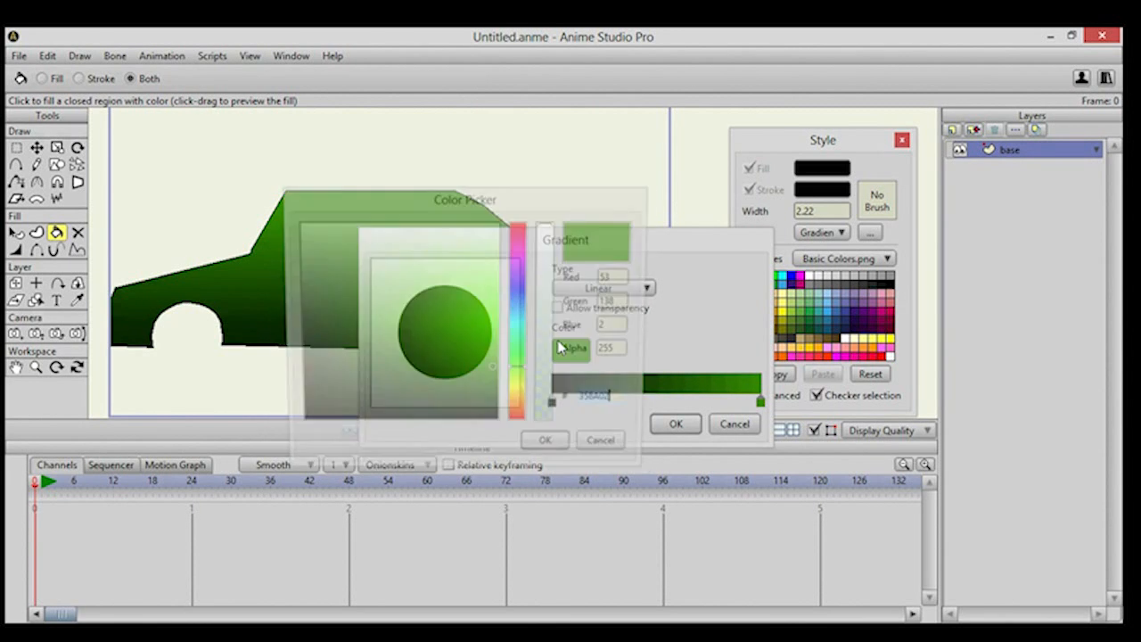
{"action": "left_click_drag", "start_coordinate": [417, 312], "coordinate": [293, 227]}
{"action": "left_click", "coordinate": [552, 450]}
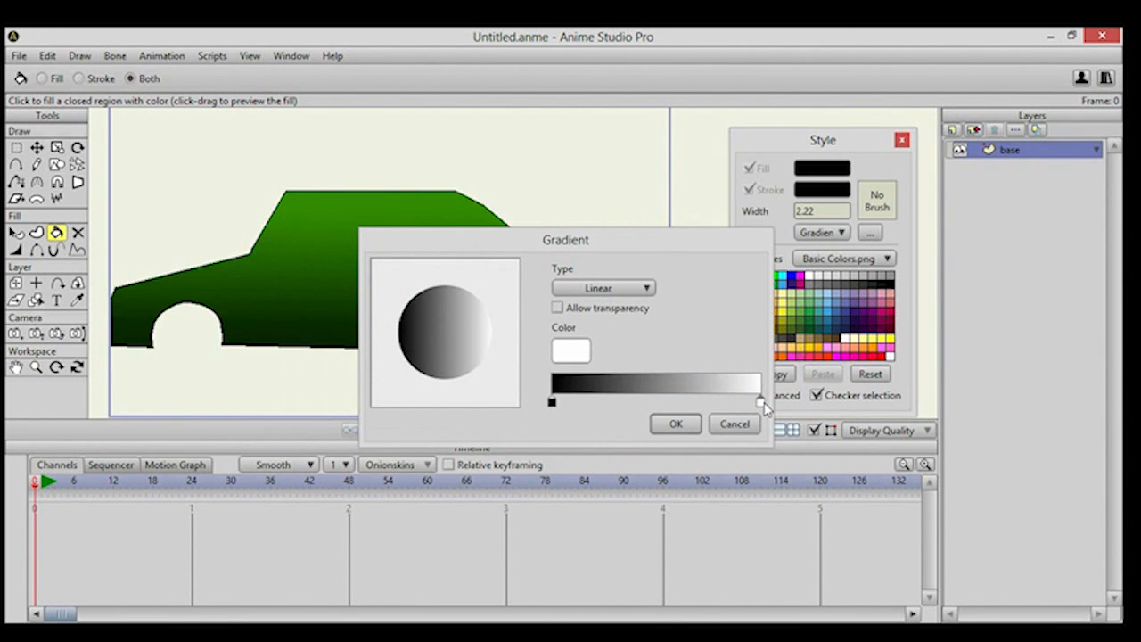
{"action": "left_click", "coordinate": [572, 350]}
{"action": "left_click_drag", "start_coordinate": [332, 367], "coordinate": [296, 342]}
{"action": "left_click_drag", "start_coordinate": [493, 207], "coordinate": [869, 241]}
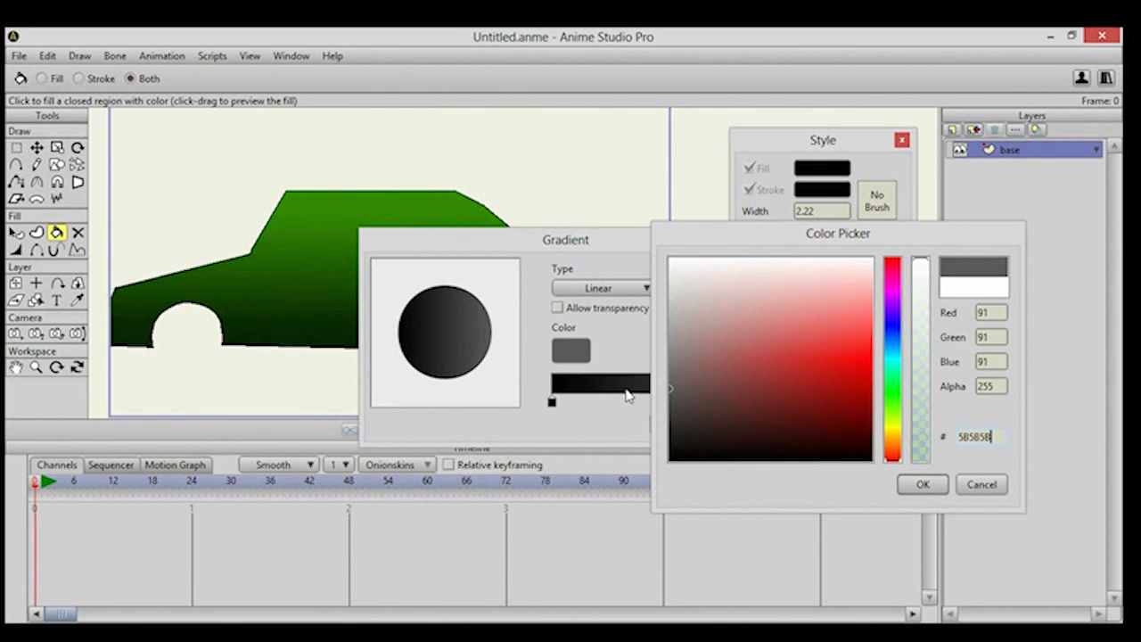
{"action": "left_click", "coordinate": [923, 484]}
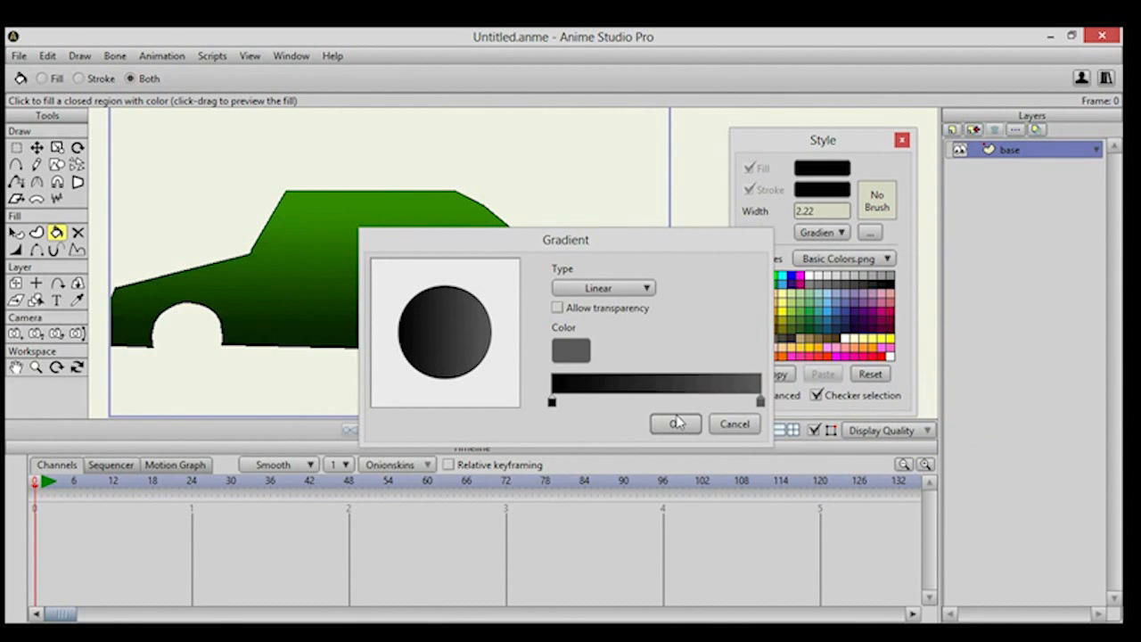
{"action": "left_click", "coordinate": [678, 422]}
Fill the car's rear section with the black-to-gray gradient and extend the gradient down to the section's lower edge.
{"action": "left_click", "coordinate": [580, 278]}
{"action": "left_click", "coordinate": [16, 232]}
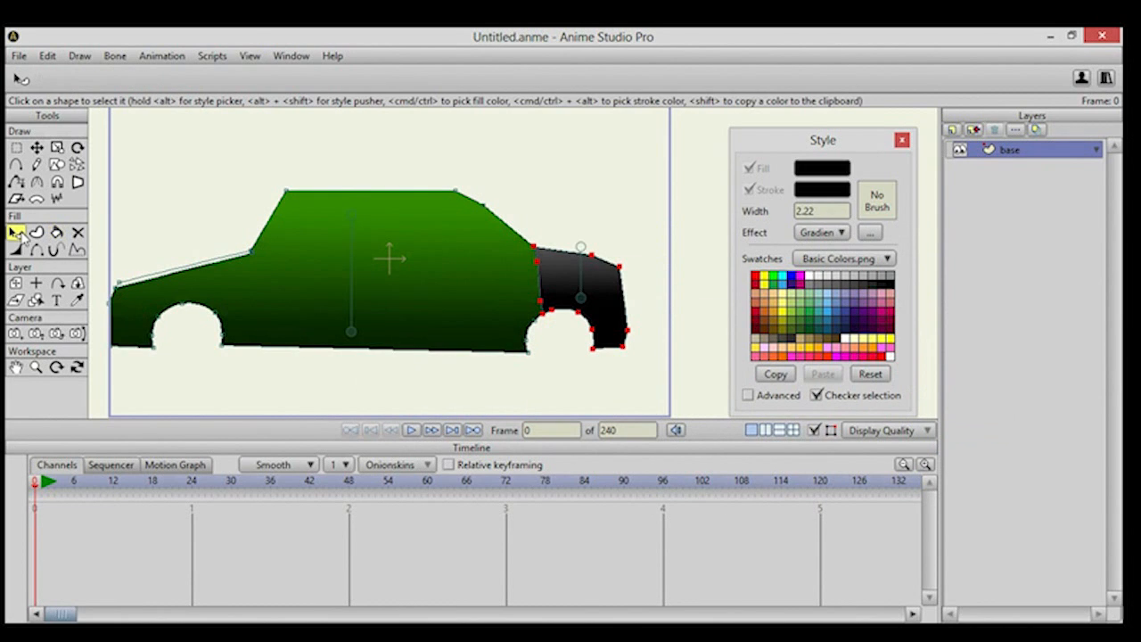
{"action": "left_click_drag", "start_coordinate": [584, 298], "coordinate": [601, 344]}
{"action": "left_click_drag", "start_coordinate": [599, 292], "coordinate": [604, 241]}
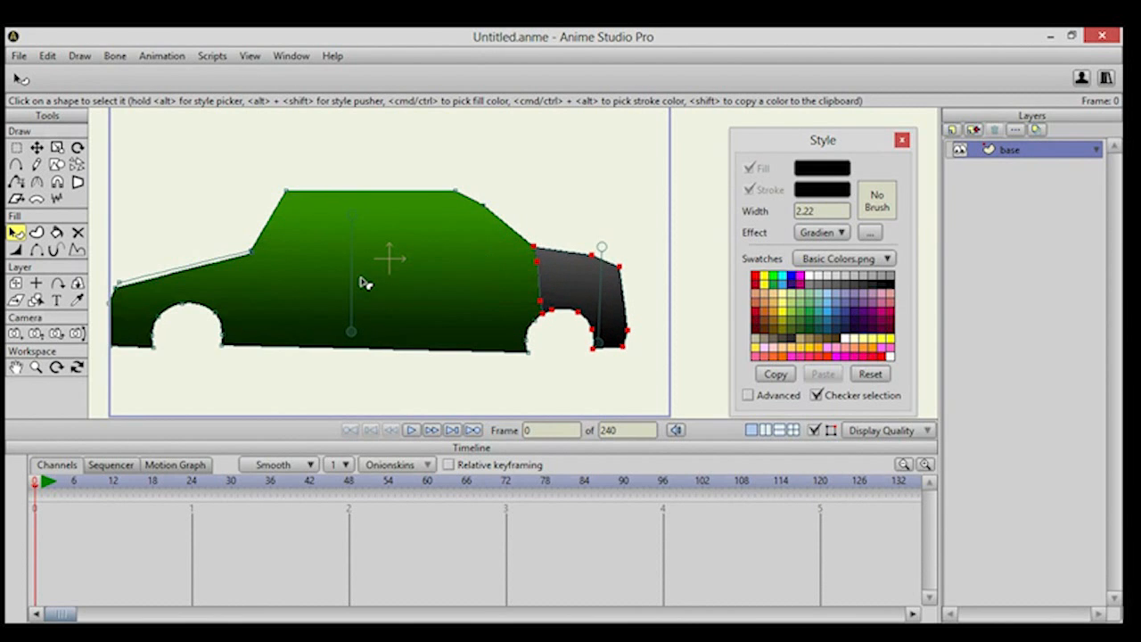
Fill the narrow strip along the top of the hood with plain dark green, using no gradient effect.
{"action": "left_click", "coordinate": [56, 233]}
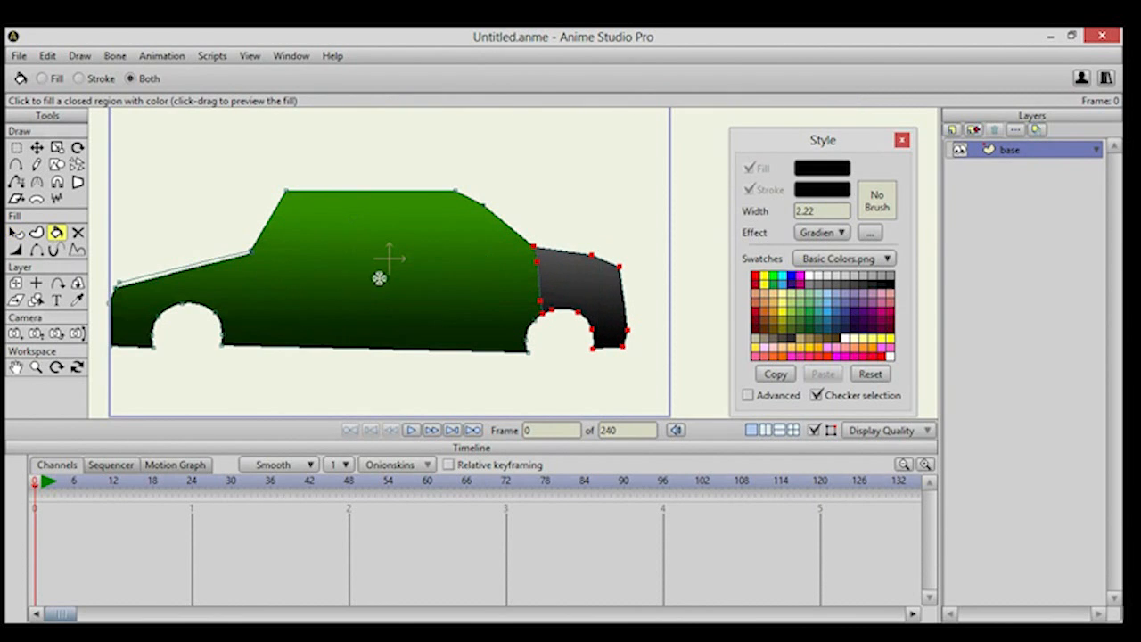
{"action": "left_click_drag", "start_coordinate": [379, 276], "coordinate": [533, 255]}
{"action": "scroll", "coordinate": [372, 238], "scroll_direction": "up", "scroll_amount": 4}
{"action": "left_click_drag", "start_coordinate": [382, 247], "coordinate": [527, 261]}
{"action": "scroll", "coordinate": [289, 229], "scroll_direction": "up", "scroll_amount": 2}
{"action": "left_click_drag", "start_coordinate": [300, 231], "coordinate": [401, 227]}
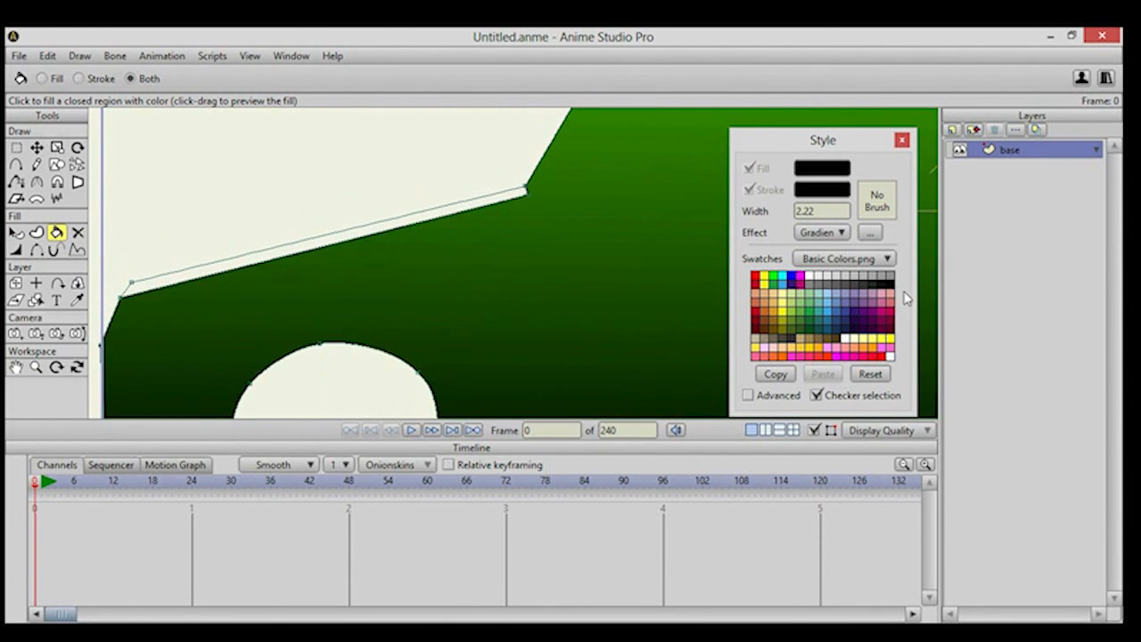
{"action": "left_click", "coordinate": [779, 283]}
{"action": "left_click", "coordinate": [822, 233]}
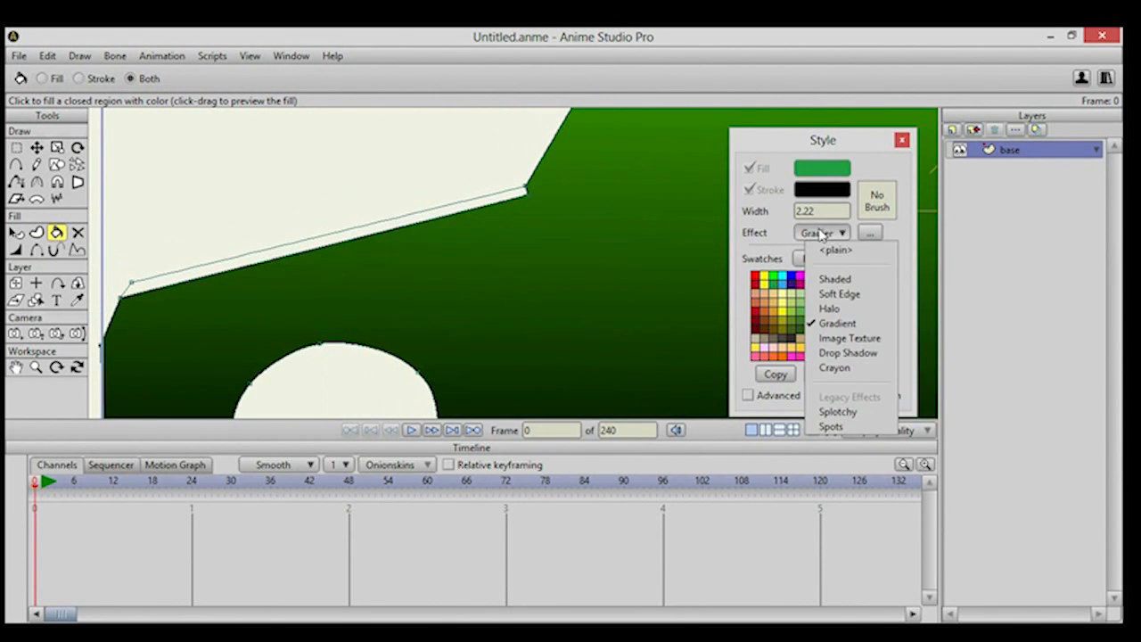
{"action": "left_click", "coordinate": [831, 252]}
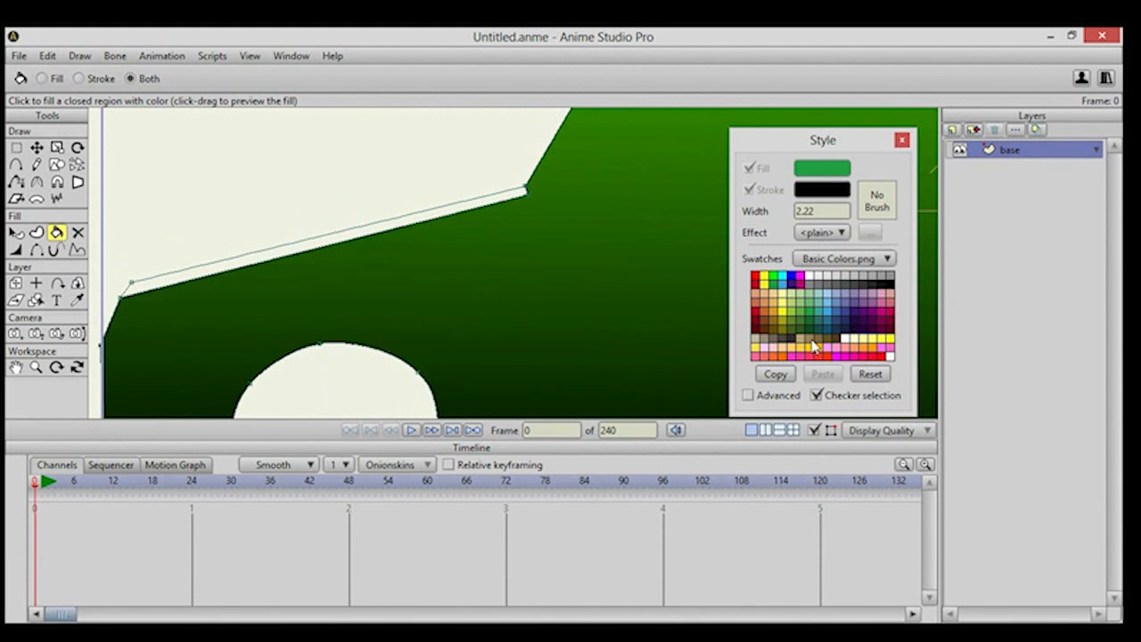
{"action": "left_click", "coordinate": [799, 336]}
{"action": "left_click", "coordinate": [398, 222]}
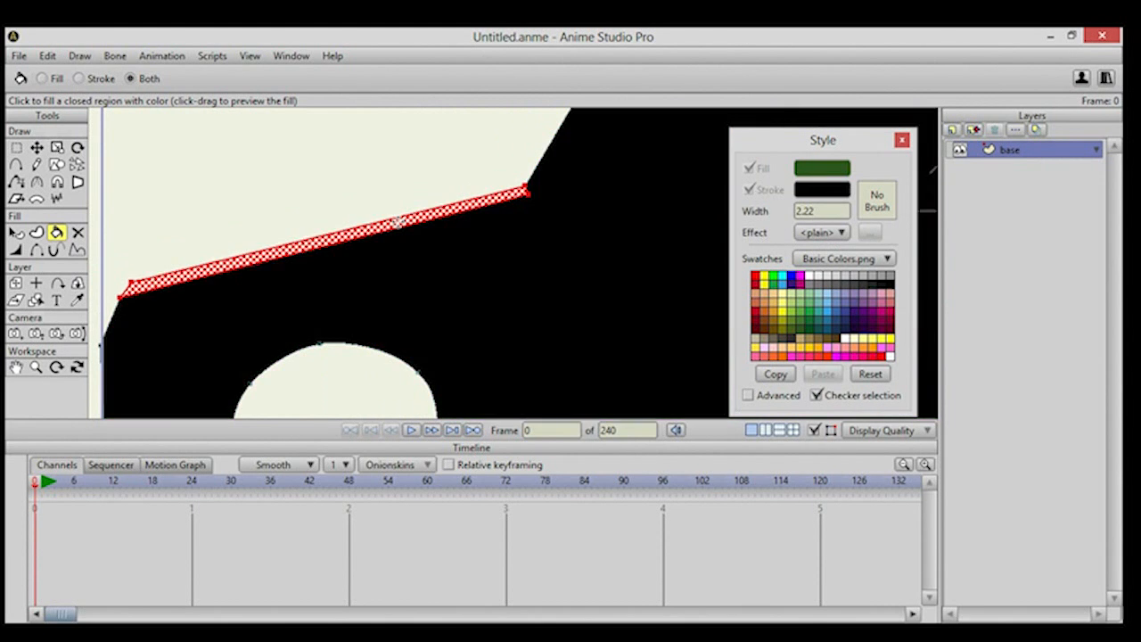
Add a new vector layer above the base layer and name it details.
{"action": "scroll", "coordinate": [552, 220], "scroll_direction": "down", "scroll_amount": 4}
{"action": "left_click_drag", "start_coordinate": [529, 219], "coordinate": [312, 218]}
{"action": "scroll", "coordinate": [499, 225], "scroll_direction": "down", "scroll_amount": 2}
{"action": "left_click_drag", "start_coordinate": [588, 235], "coordinate": [531, 227]}
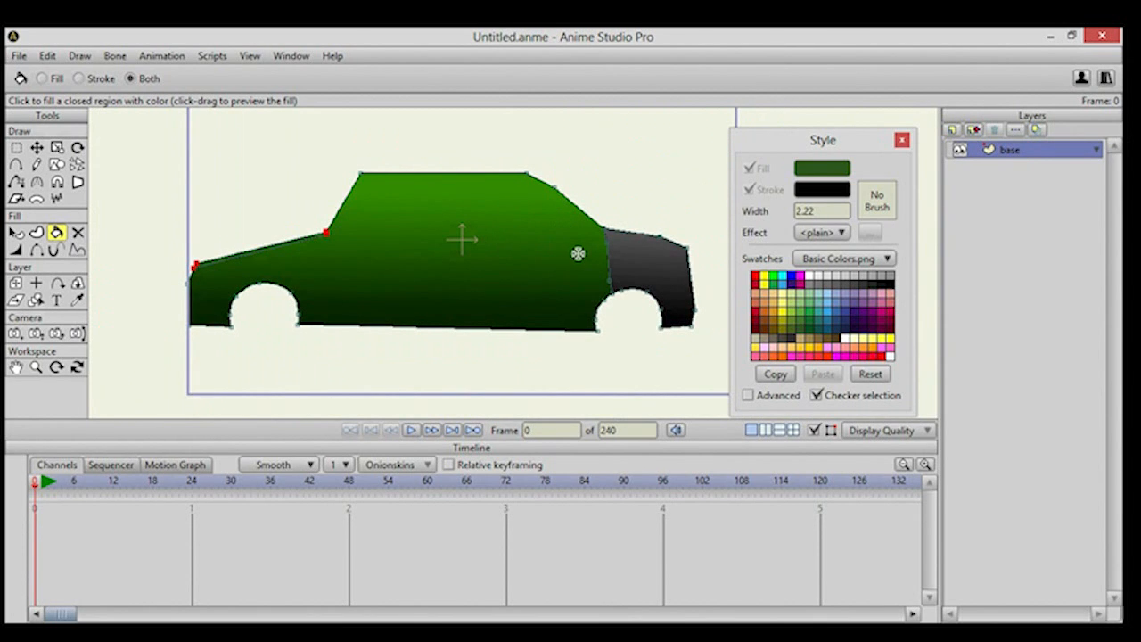
{"action": "left_click", "coordinate": [955, 130]}
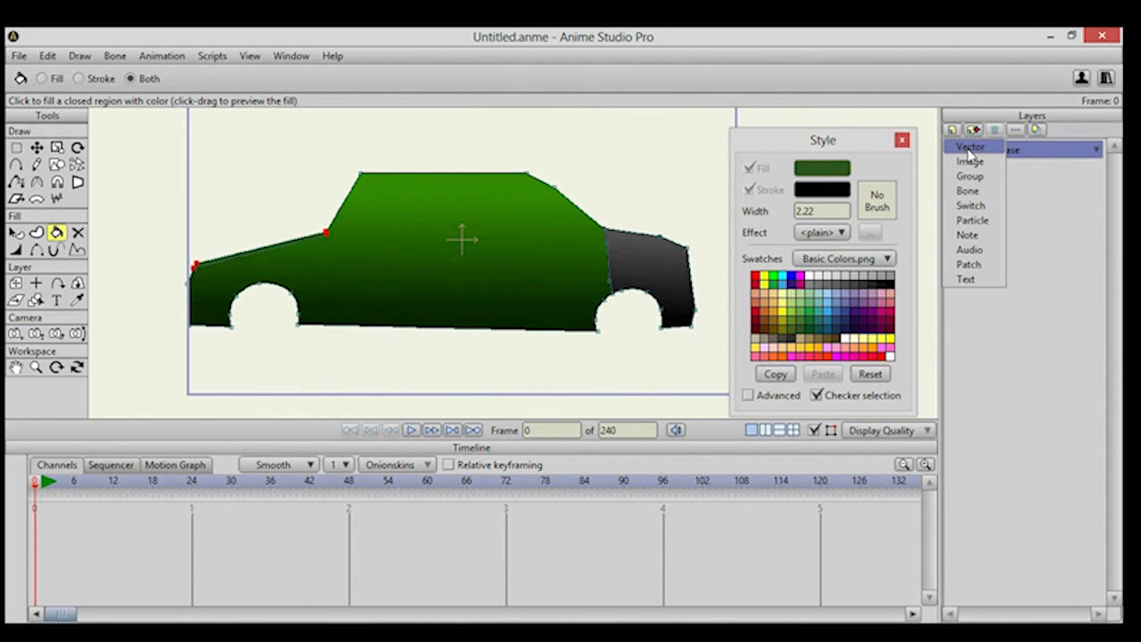
{"action": "left_click", "coordinate": [970, 148]}
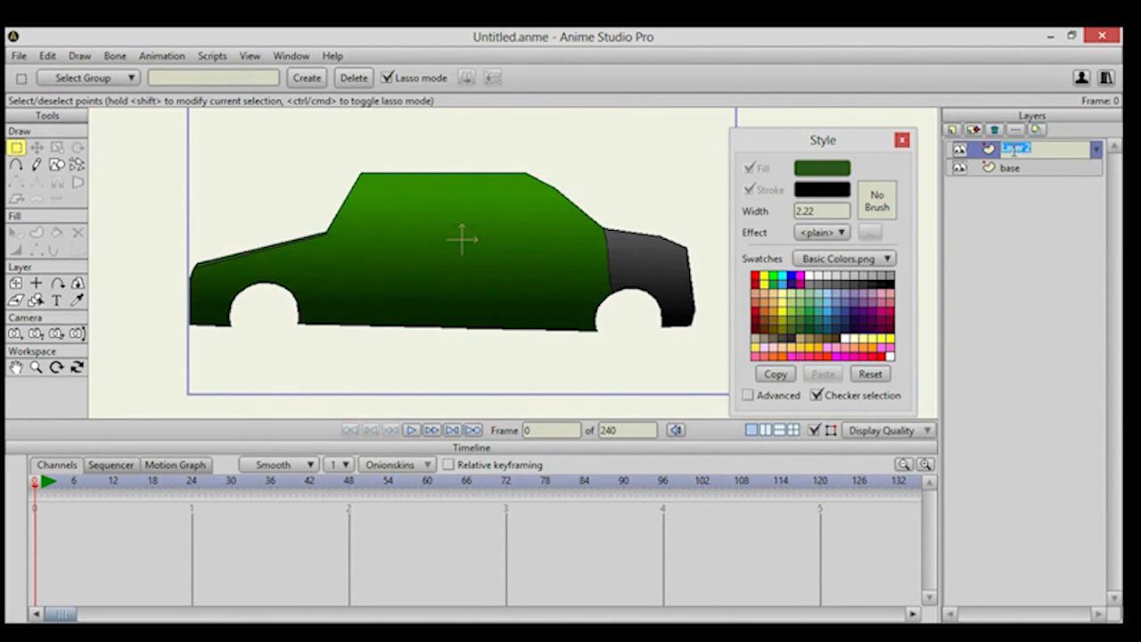
{"action": "type", "text": "details"}
{"action": "key", "text": "Return"}
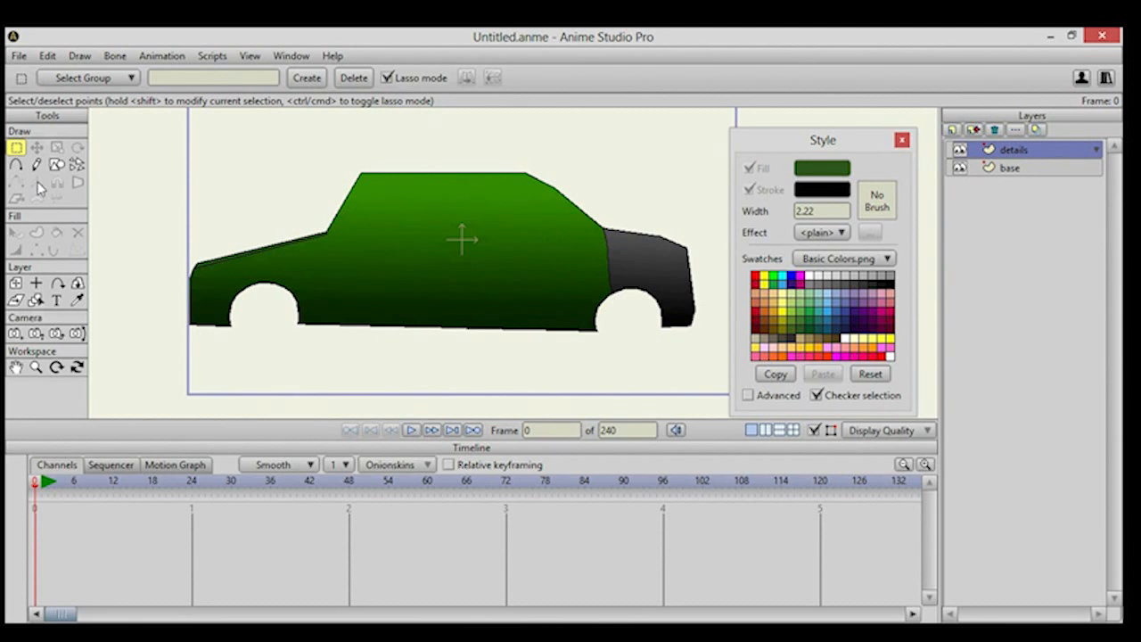
Draw a closed front bumper outline with Add Point around the car's lower front end, ahead of the front wheel arch.
{"action": "left_click_drag", "start_coordinate": [323, 261], "coordinate": [344, 262]}
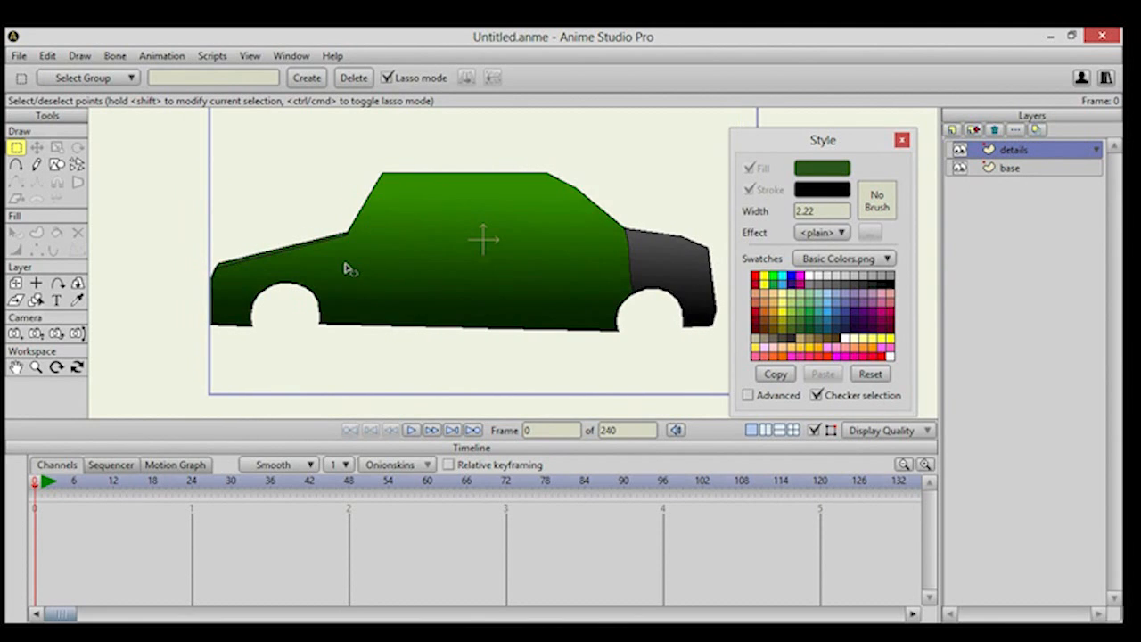
{"action": "left_click", "coordinate": [16, 166]}
{"action": "scroll", "coordinate": [212, 261], "scroll_direction": "up", "scroll_amount": 3}
{"action": "mouse_move", "coordinate": [217, 270]}
{"action": "left_mouse_down"}
{"action": "mouse_move", "coordinate": [404, 234]}
{"action": "mouse_move", "coordinate": [451, 238]}
{"action": "left_mouse_up"}
{"action": "left_click_drag", "start_coordinate": [239, 324], "coordinate": [231, 349]}
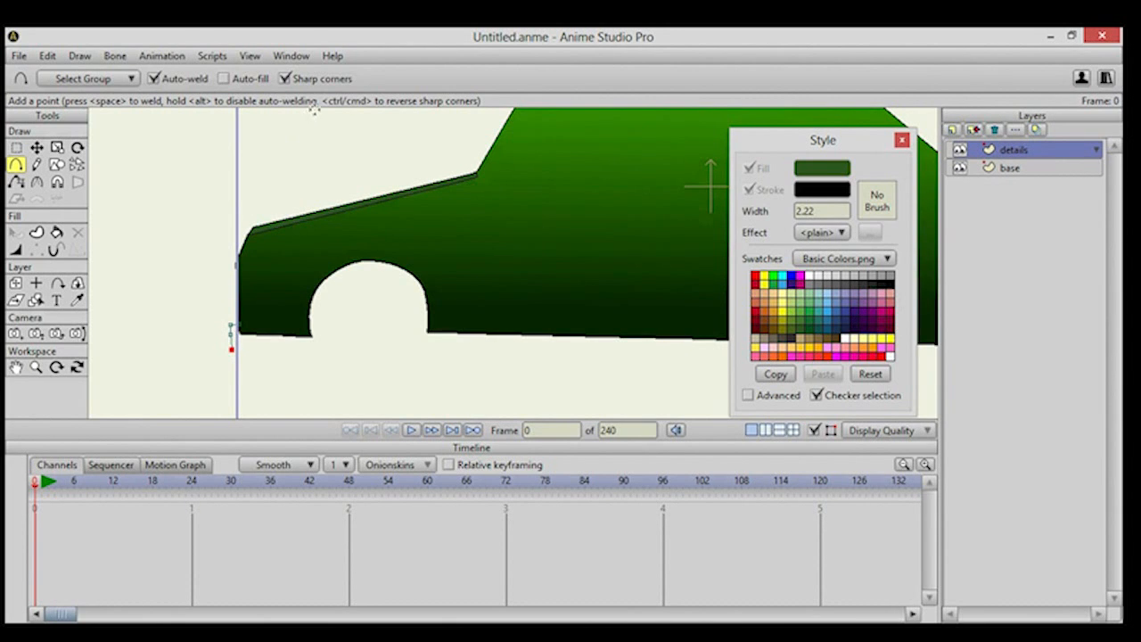
{"action": "left_click_drag", "start_coordinate": [231, 348], "coordinate": [308, 349]}
{"action": "left_click_drag", "start_coordinate": [236, 326], "coordinate": [311, 332]}
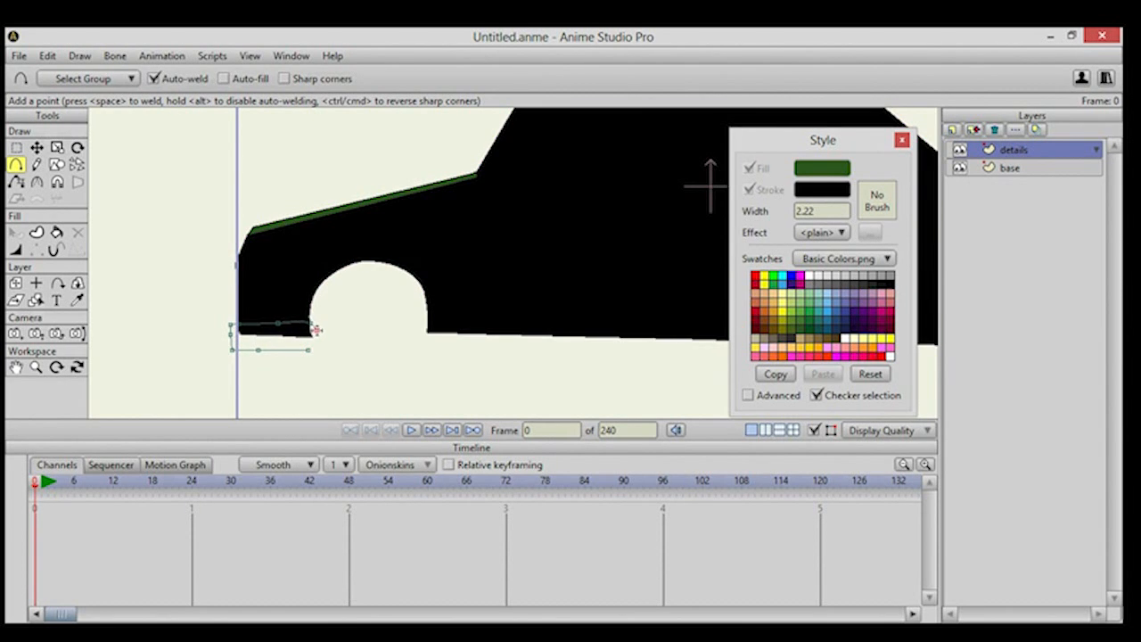
{"action": "left_click_drag", "start_coordinate": [314, 346], "coordinate": [308, 352]}
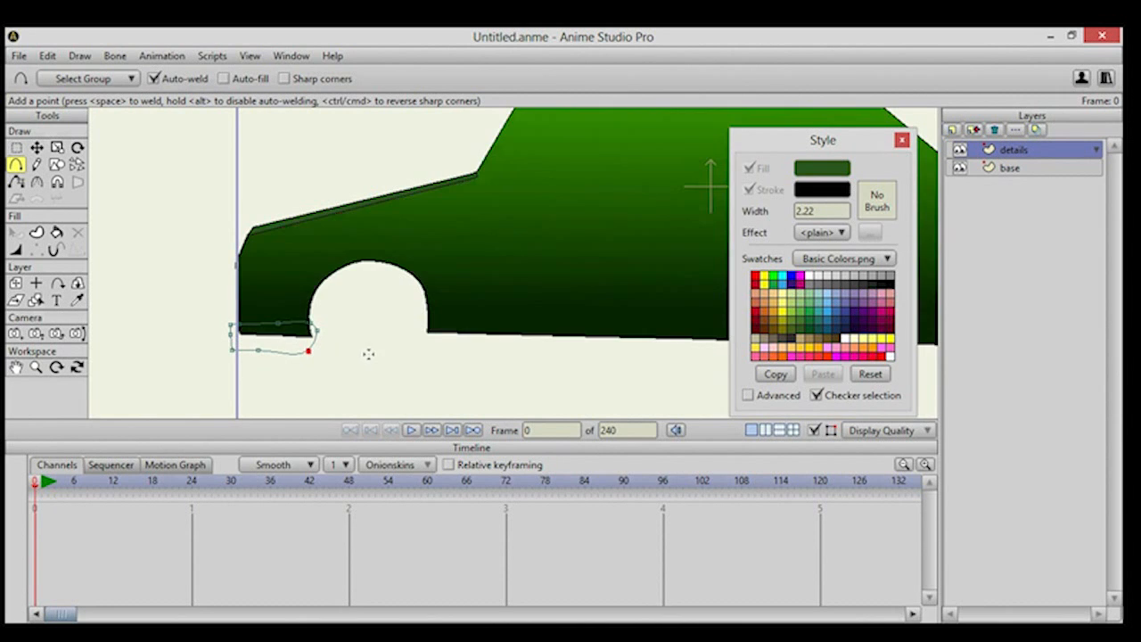
Draw a long closed sill outline between the wheel arches and a small closed bumper outline behind the rear wheel arch.
{"action": "left_click_drag", "start_coordinate": [413, 326], "coordinate": [258, 312]}
{"action": "scroll", "coordinate": [235, 339], "scroll_direction": "down", "scroll_amount": 3}
{"action": "left_click_drag", "start_coordinate": [558, 286], "coordinate": [416, 285]}
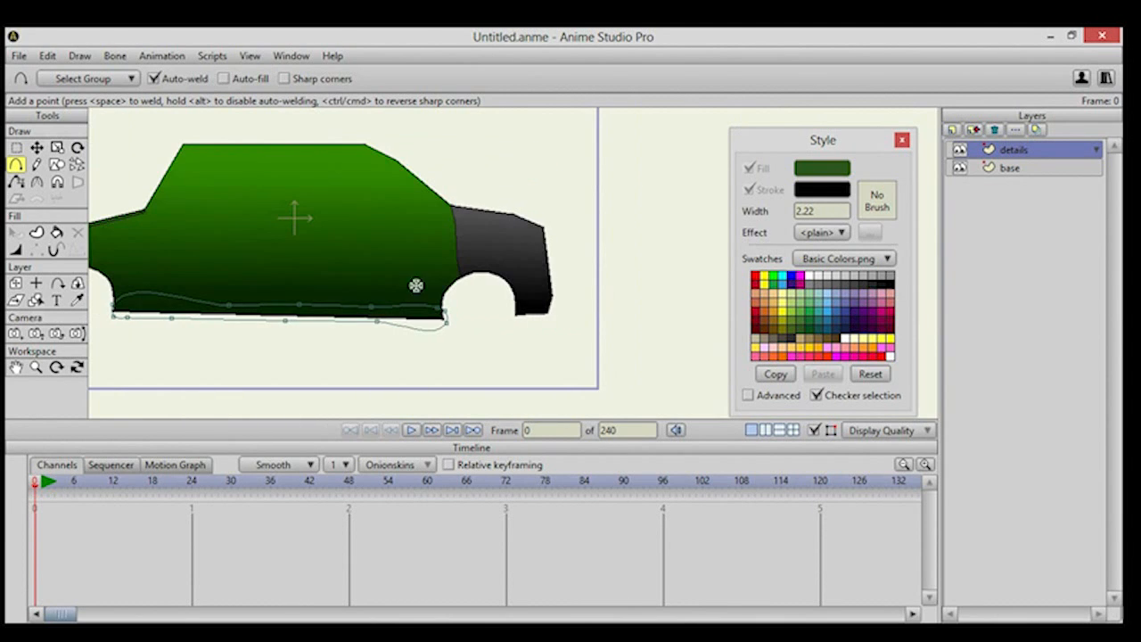
{"action": "left_click_drag", "start_coordinate": [515, 312], "coordinate": [538, 319]}
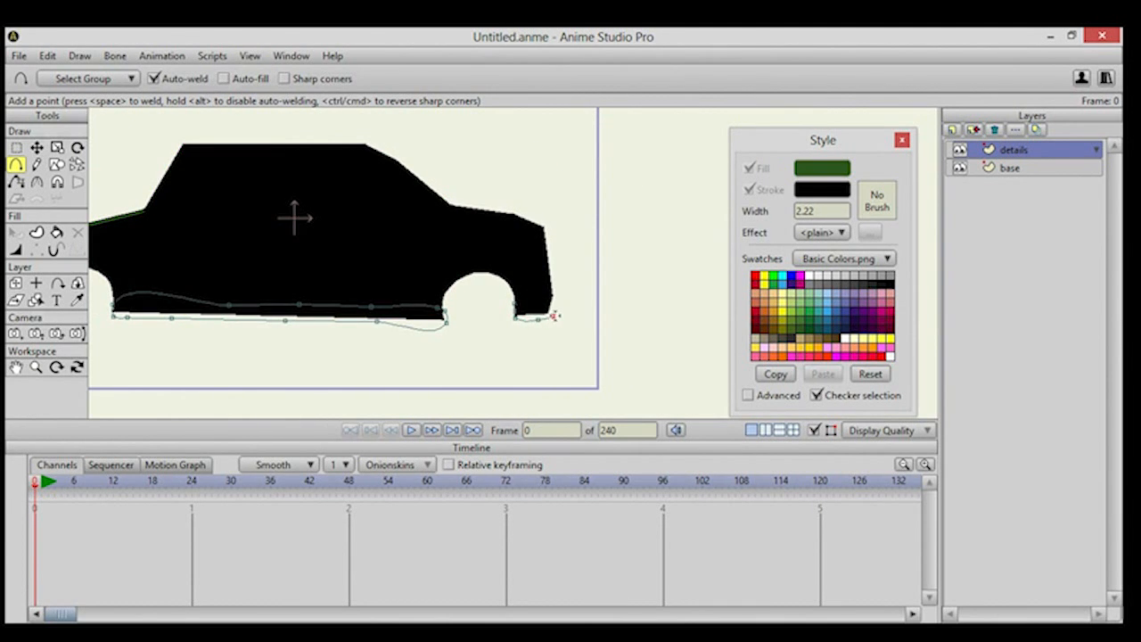
{"action": "left_click_drag", "start_coordinate": [553, 292], "coordinate": [514, 303]}
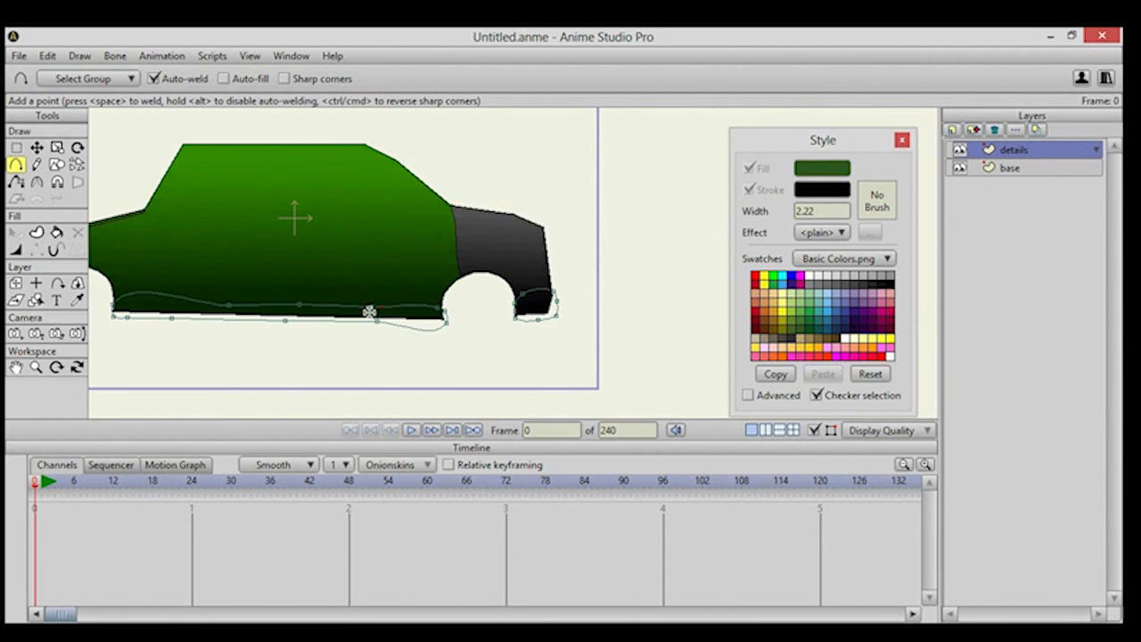
Sharpen the corner points of the front bumper outline with the Curvature tool so its edges run straighter.
{"action": "left_click_drag", "start_coordinate": [369, 313], "coordinate": [509, 304]}
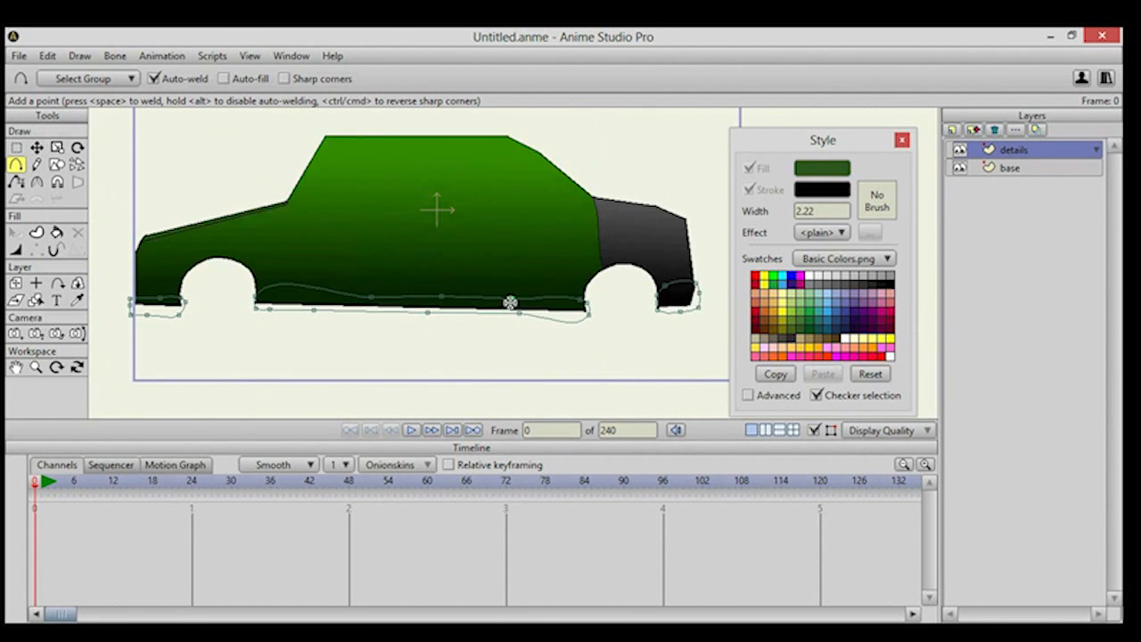
{"action": "left_click", "coordinate": [36, 181]}
{"action": "scroll", "coordinate": [278, 296], "scroll_direction": "up", "scroll_amount": 6}
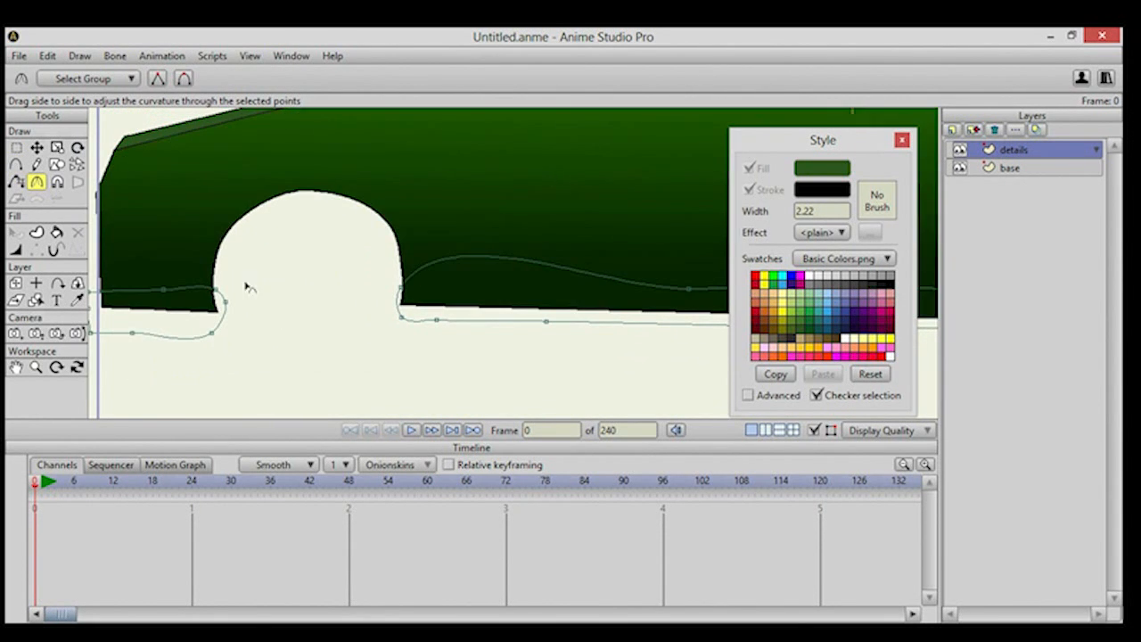
{"action": "left_click_drag", "start_coordinate": [217, 290], "coordinate": [5, 270]}
{"action": "left_click_drag", "start_coordinate": [409, 288], "coordinate": [632, 287]}
{"action": "left_click_drag", "start_coordinate": [437, 331], "coordinate": [125, 289]}
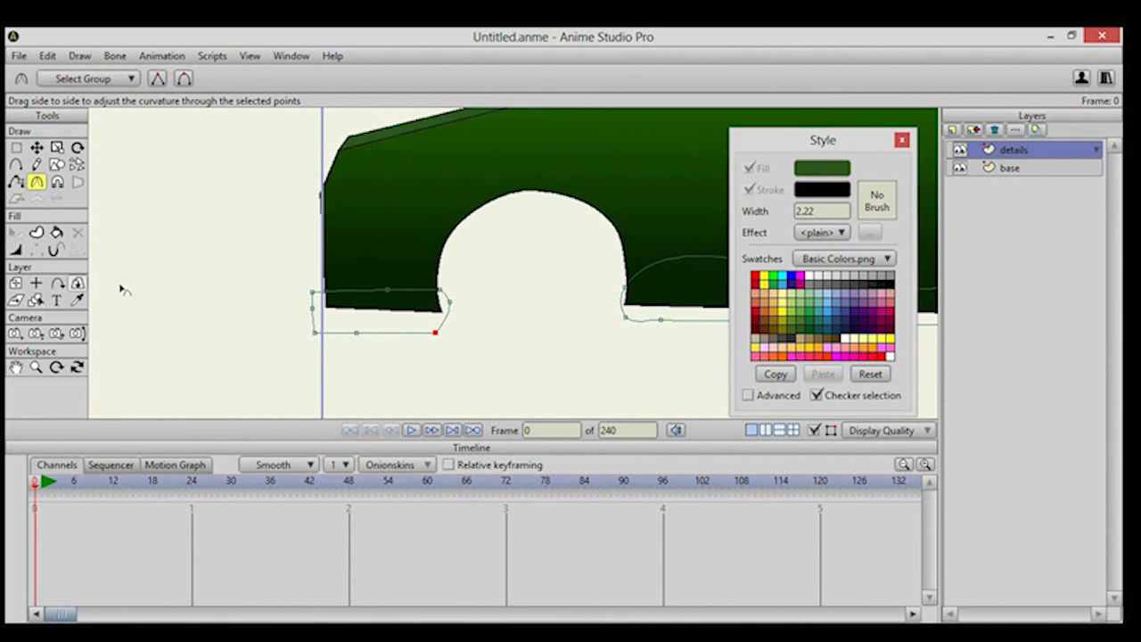
{"action": "left_click", "coordinate": [313, 296]}
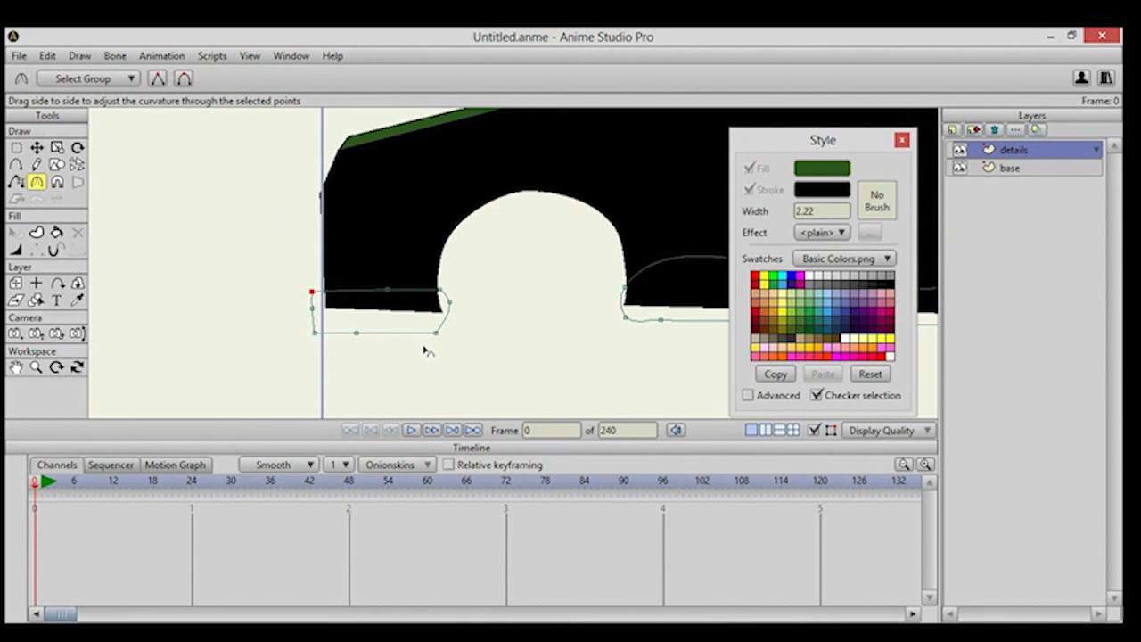
{"action": "left_click", "coordinate": [314, 334]}
Reposition the front bumper outline's points so its edges fit the car's lower front end up to the wheel arch.
{"action": "left_click", "coordinate": [36, 147]}
{"action": "left_click", "coordinate": [313, 293]}
{"action": "left_click_drag", "start_coordinate": [323, 299], "coordinate": [317, 334]}
{"action": "left_click", "coordinate": [356, 294]}
{"action": "left_click_drag", "start_coordinate": [360, 298], "coordinate": [359, 295]}
{"action": "left_click", "coordinate": [438, 287]}
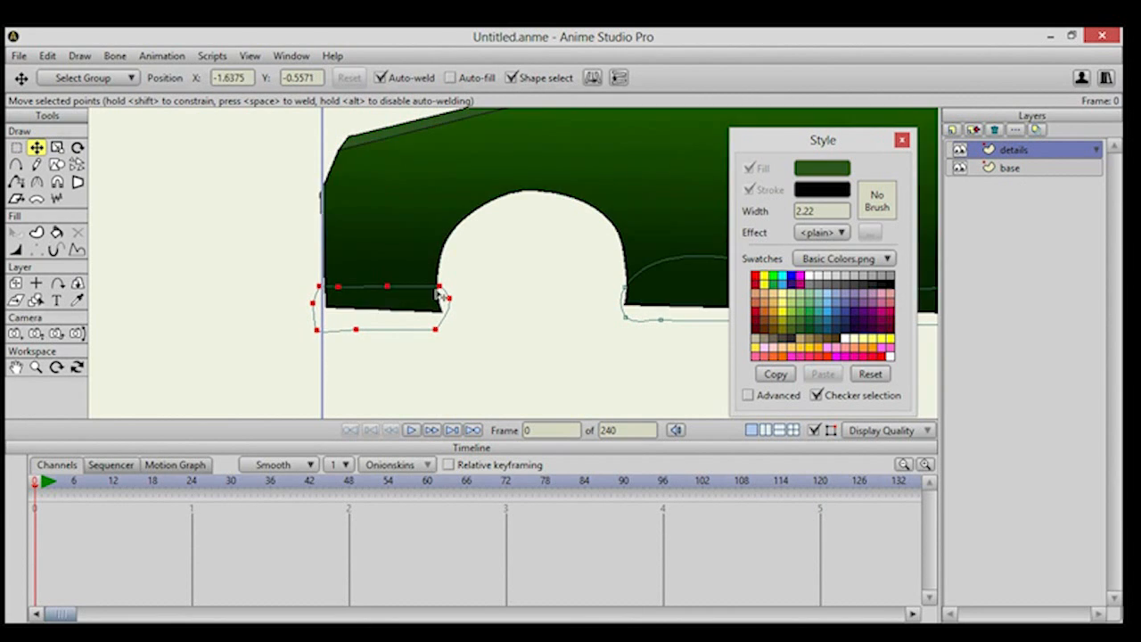
{"action": "mouse_move", "coordinate": [443, 293]}
{"action": "left_mouse_down"}
{"action": "mouse_move", "coordinate": [449, 325]}
{"action": "mouse_move", "coordinate": [439, 287]}
{"action": "mouse_move", "coordinate": [446, 305]}
{"action": "left_mouse_up"}
Sharpen the sill outline's corner points and move the upper-edge point near the rear wheel arch to straighten that edge.
{"action": "left_click_drag", "start_coordinate": [446, 303], "coordinate": [267, 270]}
{"action": "left_click", "coordinate": [36, 182]}
{"action": "left_click_drag", "start_coordinate": [430, 285], "coordinate": [371, 337]}
{"action": "left_click_drag", "start_coordinate": [443, 319], "coordinate": [73, 270]}
{"action": "left_click_drag", "start_coordinate": [606, 333], "coordinate": [208, 316]}
{"action": "left_click_drag", "start_coordinate": [546, 303], "coordinate": [175, 303]}
{"action": "left_click_drag", "start_coordinate": [498, 288], "coordinate": [159, 251]}
{"action": "left_click_drag", "start_coordinate": [502, 317], "coordinate": [170, 292]}
{"action": "left_click", "coordinate": [36, 148]}
{"action": "left_click_drag", "start_coordinate": [482, 280], "coordinate": [466, 284]}
{"action": "left_click_drag", "start_coordinate": [611, 273], "coordinate": [364, 280]}
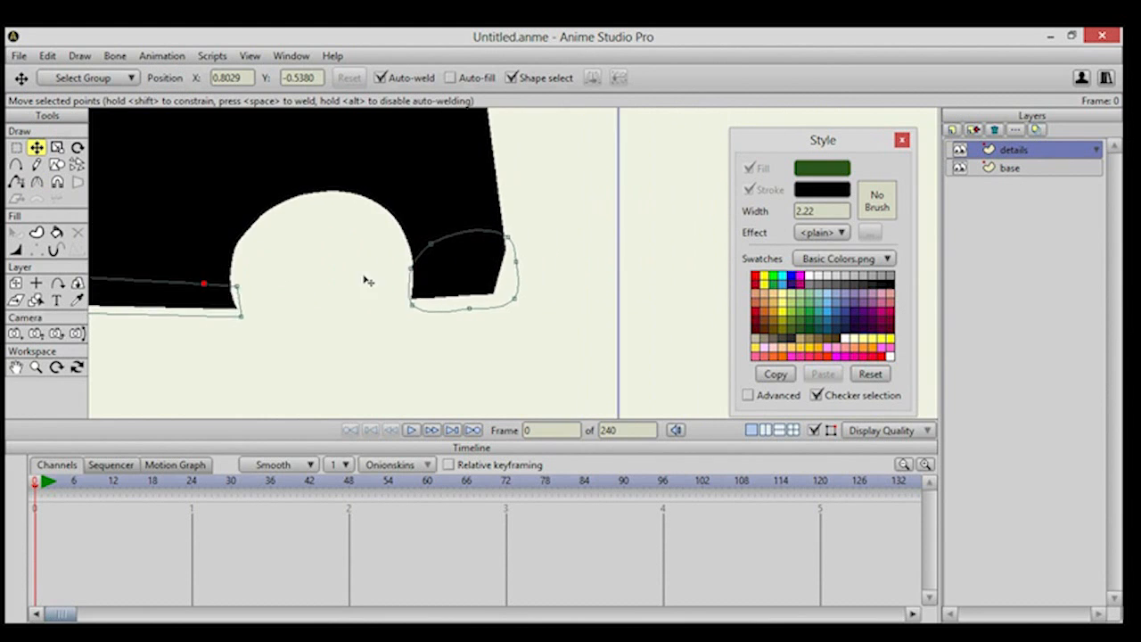
Sharpen the rear bumper outline's wheel-arch corners and move its top-edge point down and rearward to flatten the upper edge.
{"action": "left_click", "coordinate": [36, 182]}
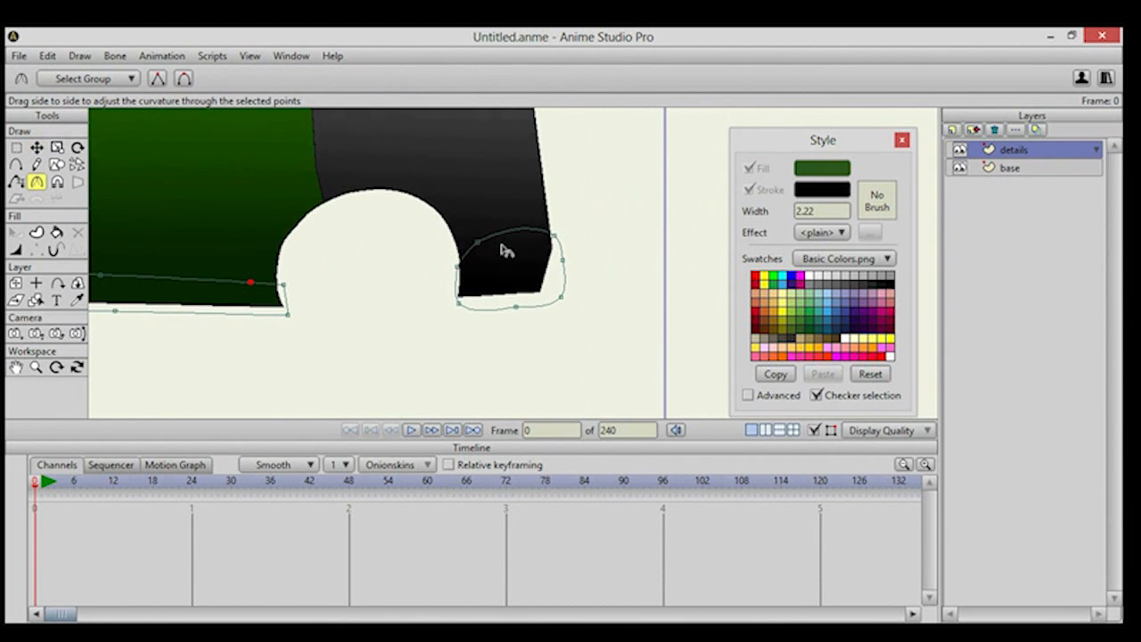
{"action": "left_click", "coordinate": [458, 267]}
{"action": "left_click", "coordinate": [37, 148]}
{"action": "left_click_drag", "start_coordinate": [489, 232], "coordinate": [523, 255]}
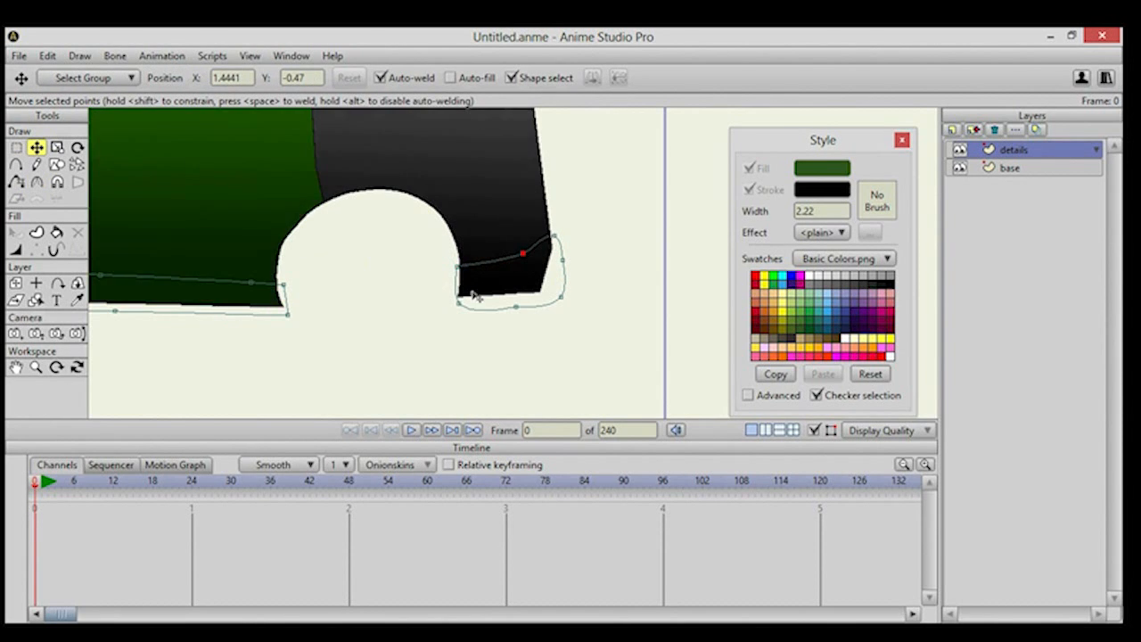
{"action": "left_click", "coordinate": [37, 182]}
{"action": "left_click_drag", "start_coordinate": [460, 303], "coordinate": [124, 206]}
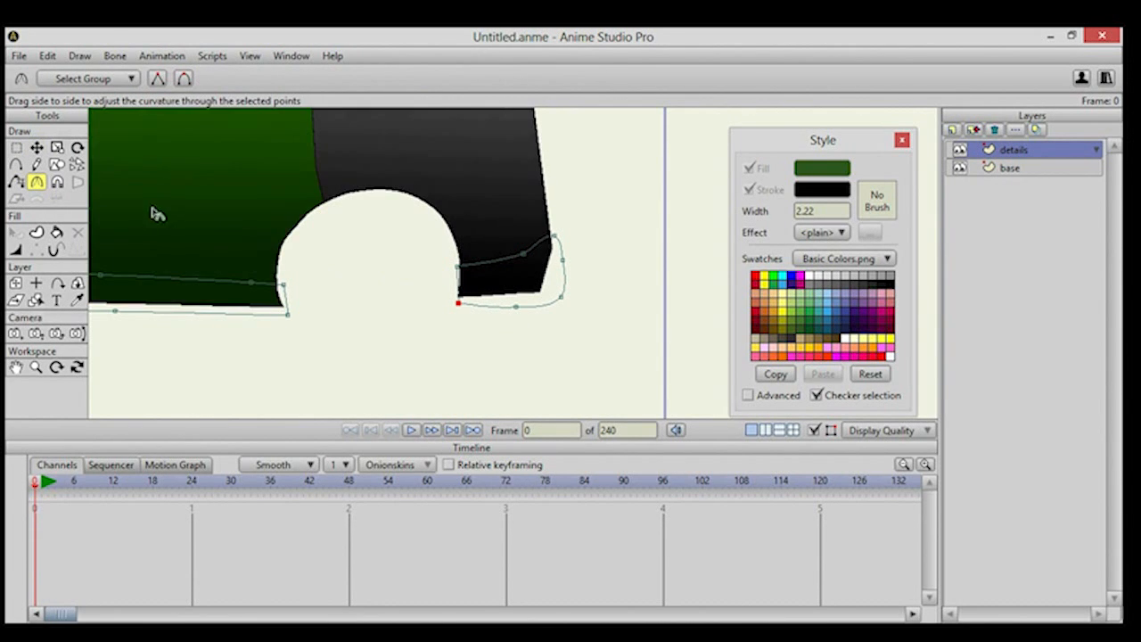
{"action": "key", "text": "t"}
{"action": "left_click_drag", "start_coordinate": [459, 305], "coordinate": [453, 304]}
Fill the sill, rear bumper and front bumper outlines with plain dark grey and a black stroke.
{"action": "left_click_drag", "start_coordinate": [611, 291], "coordinate": [760, 308]}
{"action": "scroll", "coordinate": [535, 292], "scroll_direction": "down", "scroll_amount": 3}
{"action": "scroll", "coordinate": [577, 292], "scroll_direction": "down", "scroll_amount": 2}
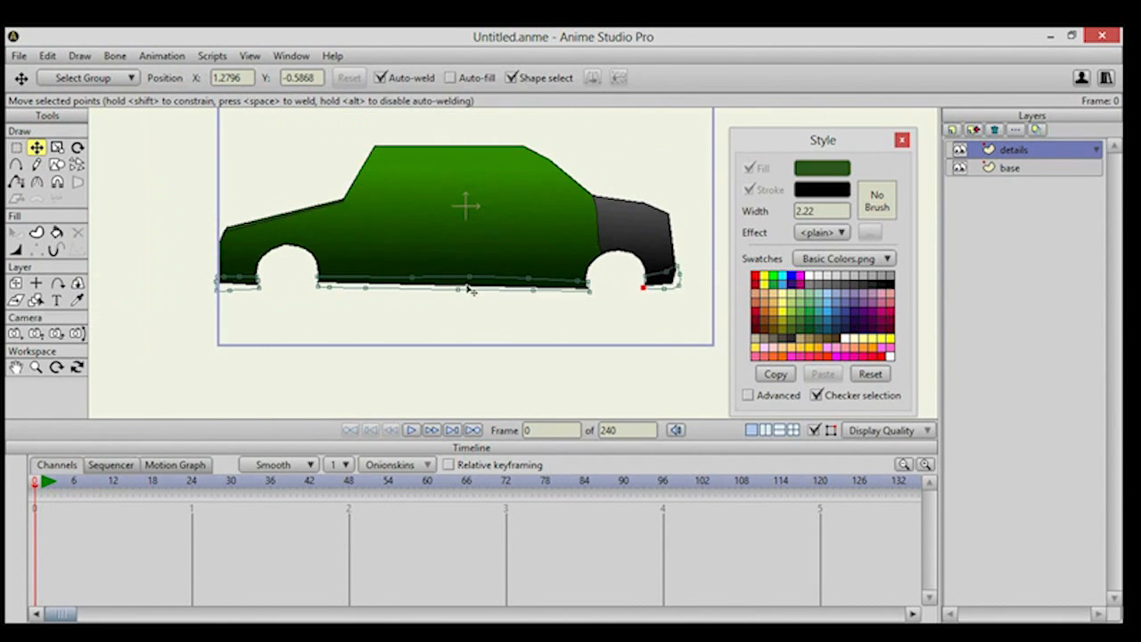
{"action": "left_click", "coordinate": [56, 232]}
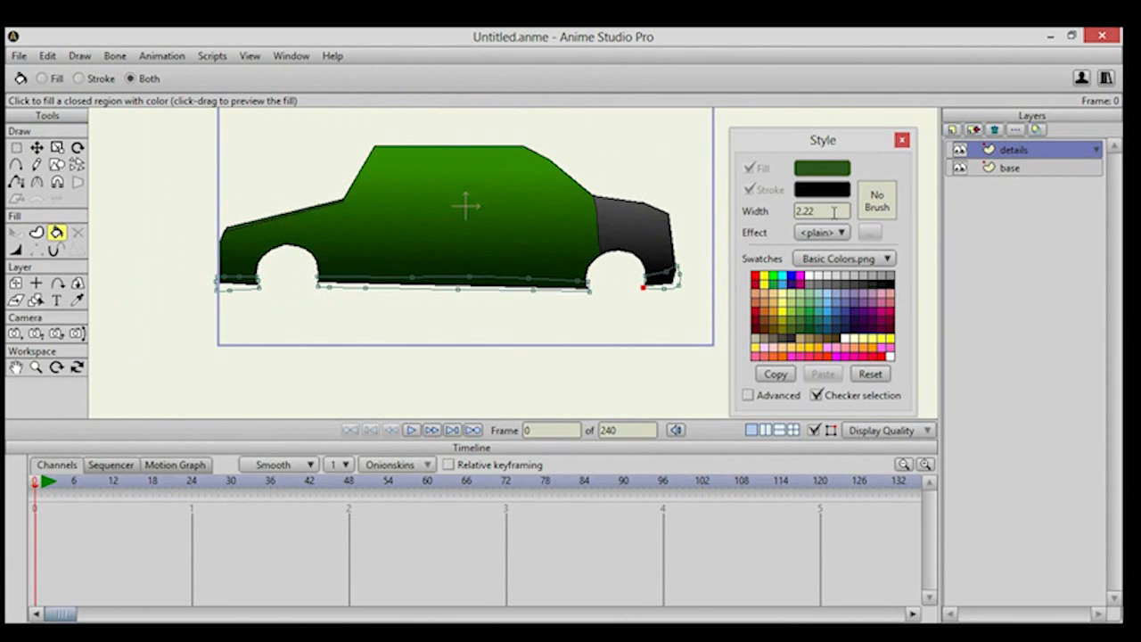
{"action": "left_click", "coordinate": [833, 285]}
{"action": "left_click", "coordinate": [841, 285]}
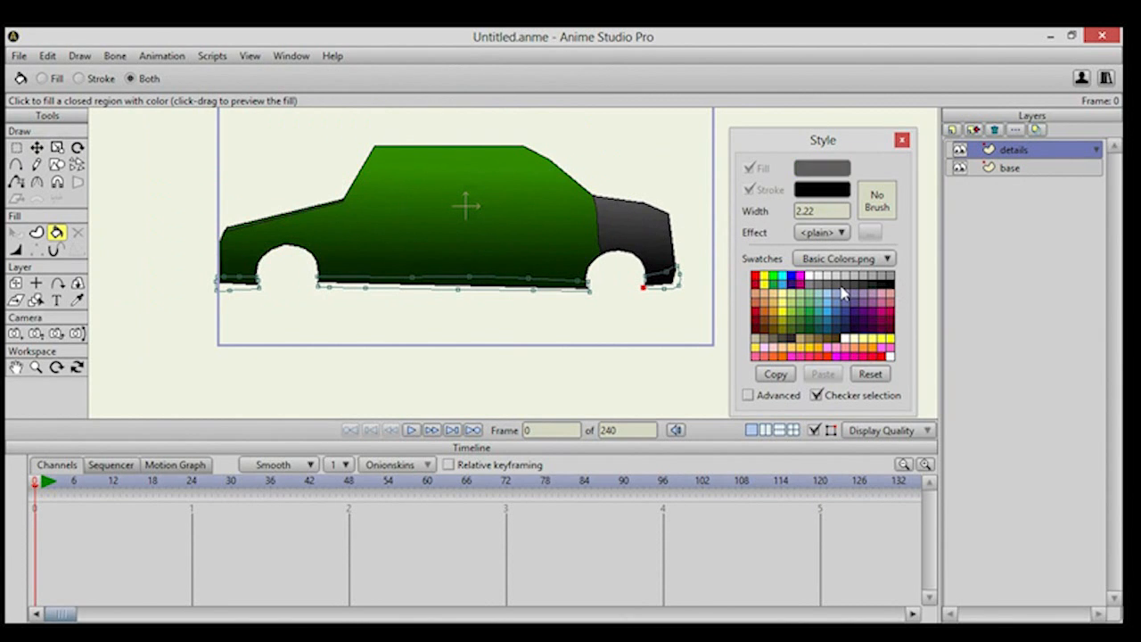
{"action": "left_click", "coordinate": [852, 287]}
{"action": "left_click", "coordinate": [567, 284]}
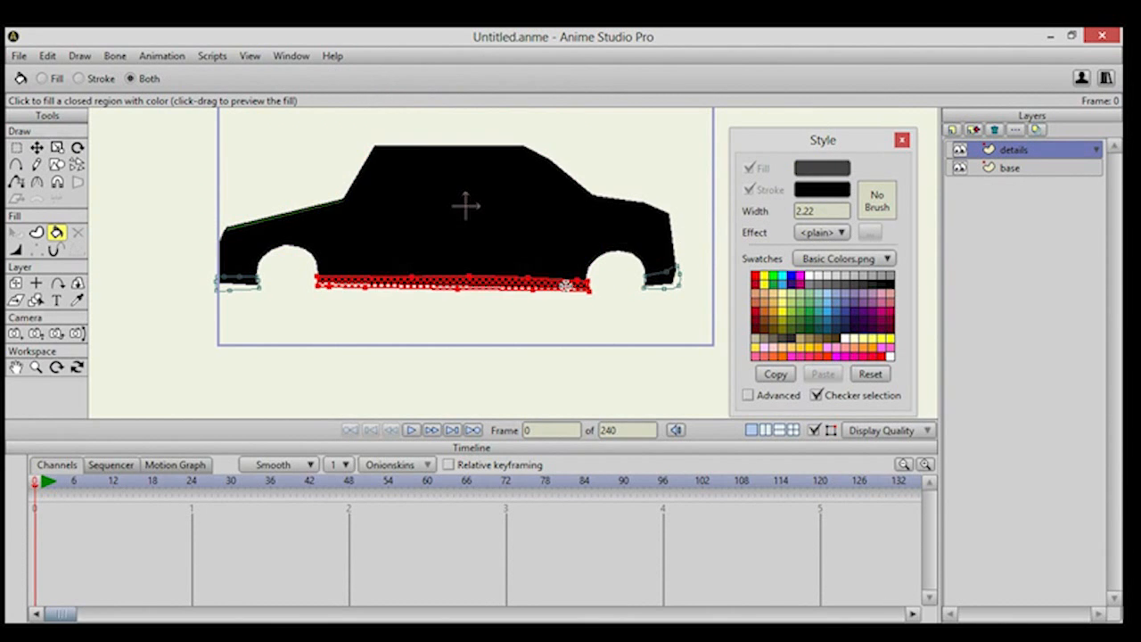
{"action": "left_click", "coordinate": [661, 277]}
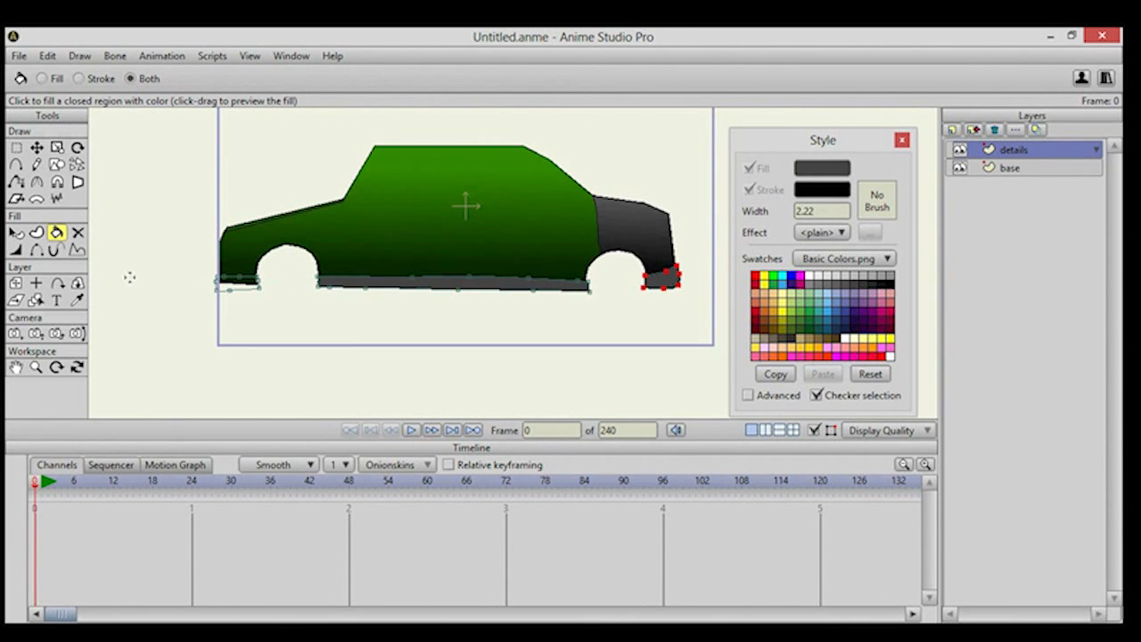
{"action": "left_click", "coordinate": [230, 286]}
Draw a closed four-sided headlight outline with sharp corners at the car's front end, just below the hood strip.
{"action": "scroll", "coordinate": [450, 247], "scroll_direction": "up", "scroll_amount": 2}
{"action": "left_click_drag", "start_coordinate": [457, 244], "coordinate": [507, 276]}
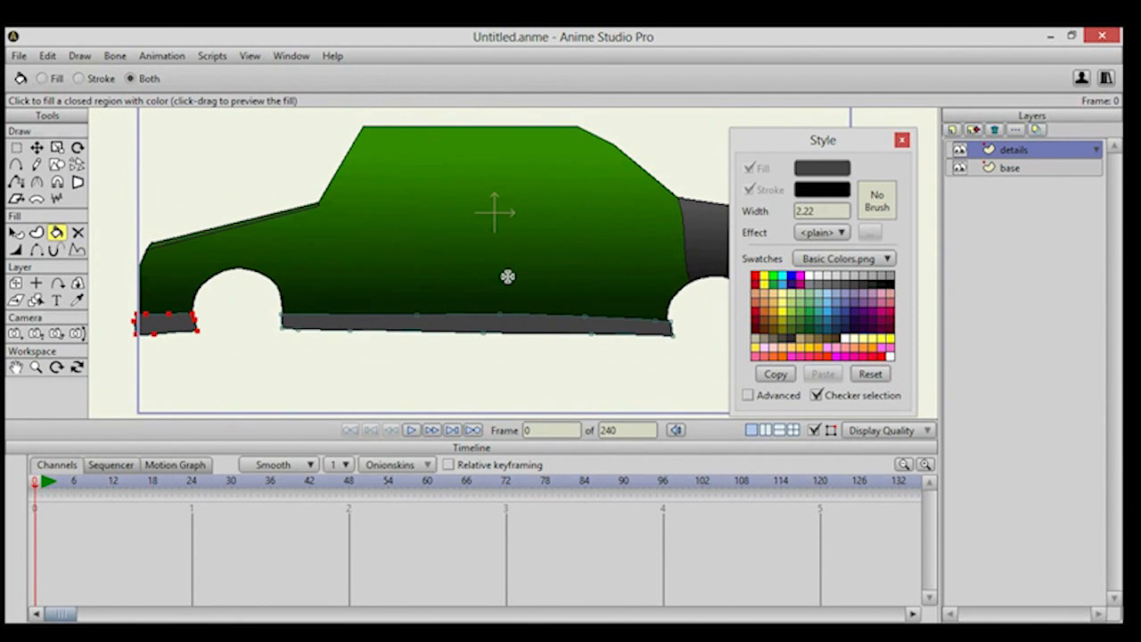
{"action": "left_click", "coordinate": [18, 165]}
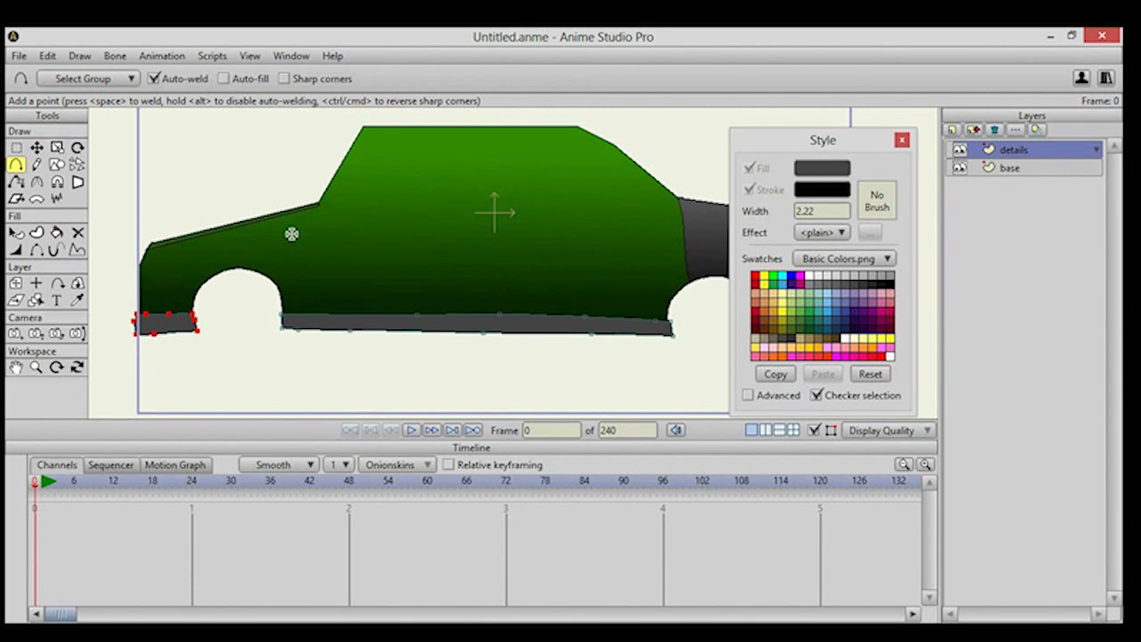
{"action": "scroll", "coordinate": [291, 234], "scroll_direction": "up", "scroll_amount": 5}
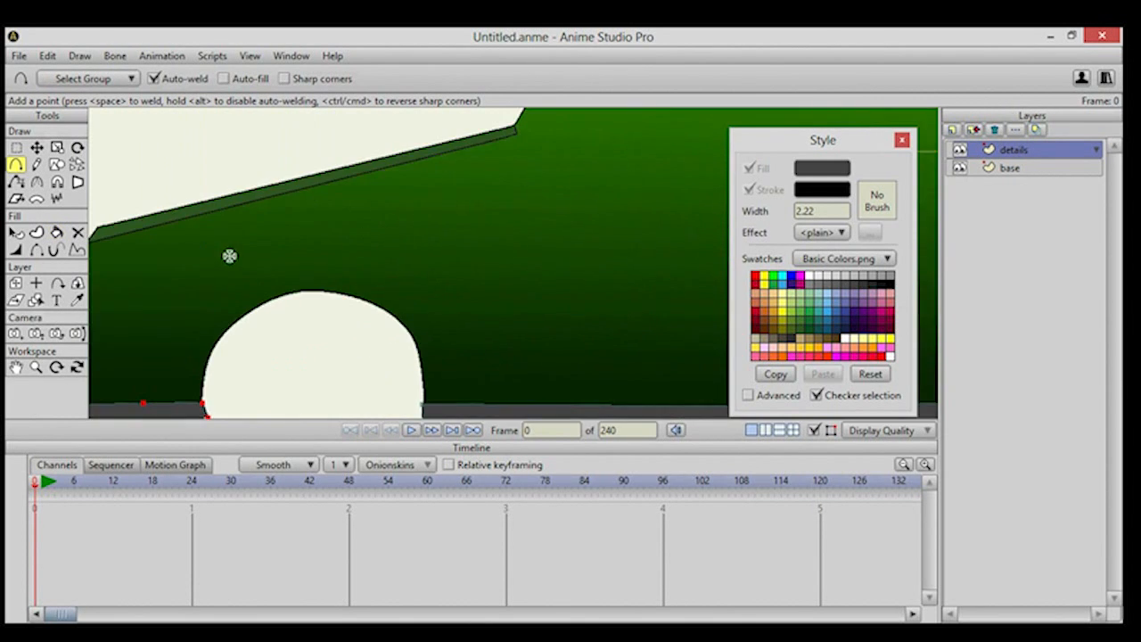
{"action": "left_click_drag", "start_coordinate": [229, 256], "coordinate": [411, 234]}
{"action": "scroll", "coordinate": [326, 235], "scroll_direction": "up", "scroll_amount": 3}
{"action": "left_click_drag", "start_coordinate": [327, 235], "coordinate": [383, 237]}
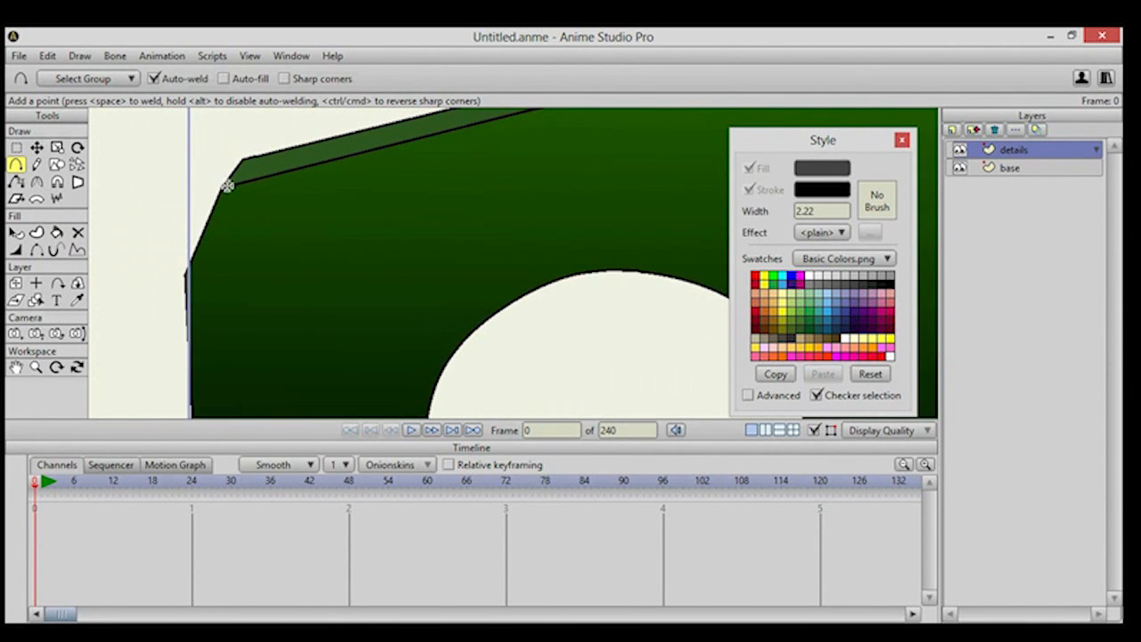
{"action": "left_click", "coordinate": [301, 82]}
{"action": "mouse_move", "coordinate": [227, 187]}
{"action": "left_mouse_down"}
{"action": "mouse_move", "coordinate": [188, 269]}
{"action": "mouse_move", "coordinate": [273, 267]}
{"action": "mouse_move", "coordinate": [339, 241]}
{"action": "mouse_move", "coordinate": [391, 153]}
{"action": "left_mouse_up"}
{"action": "left_click_drag", "start_coordinate": [391, 153], "coordinate": [226, 189]}
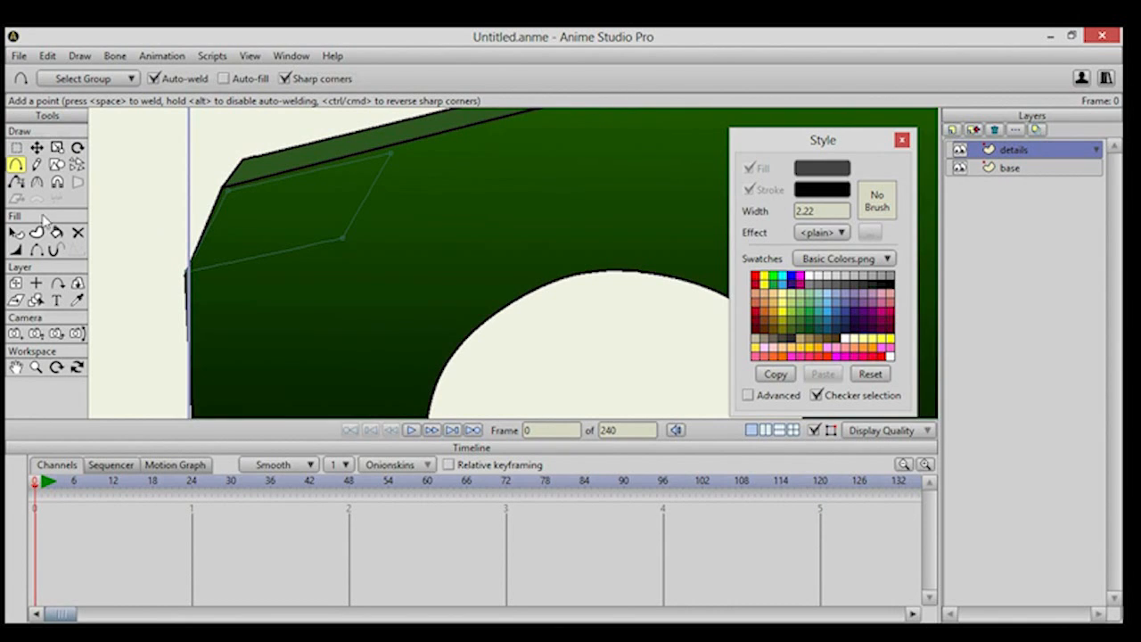
Round the headlight outline's lower rear corner and nudge both rear corner points slightly upward.
{"action": "left_click", "coordinate": [39, 185]}
{"action": "left_click_drag", "start_coordinate": [348, 244], "coordinate": [515, 298]}
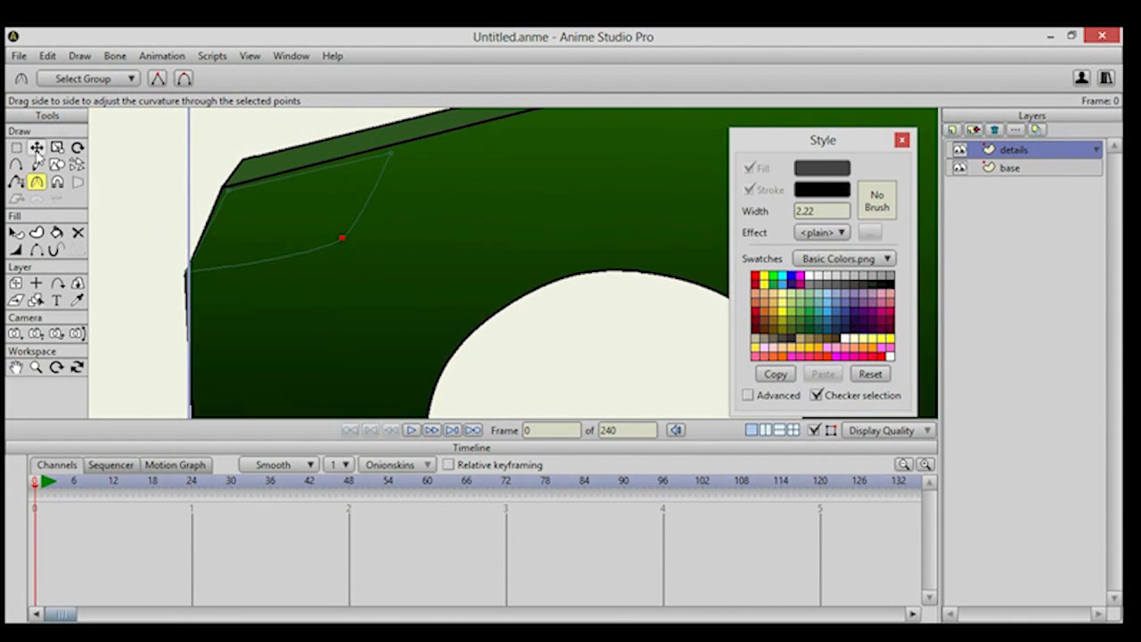
{"action": "left_click", "coordinate": [36, 147]}
{"action": "left_click_drag", "start_coordinate": [342, 239], "coordinate": [342, 239]}
{"action": "left_click", "coordinate": [390, 152]}
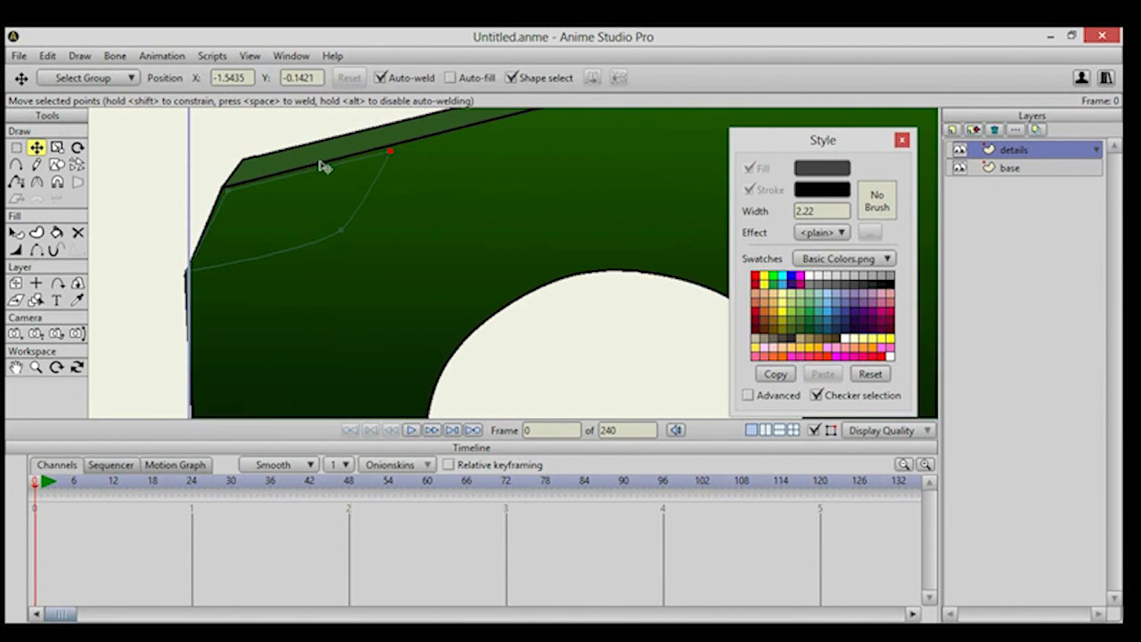
Fill the headlight outline with a linear Gradient effect running from white to dark grey.
{"action": "left_click", "coordinate": [57, 231]}
{"action": "left_click", "coordinate": [806, 234]}
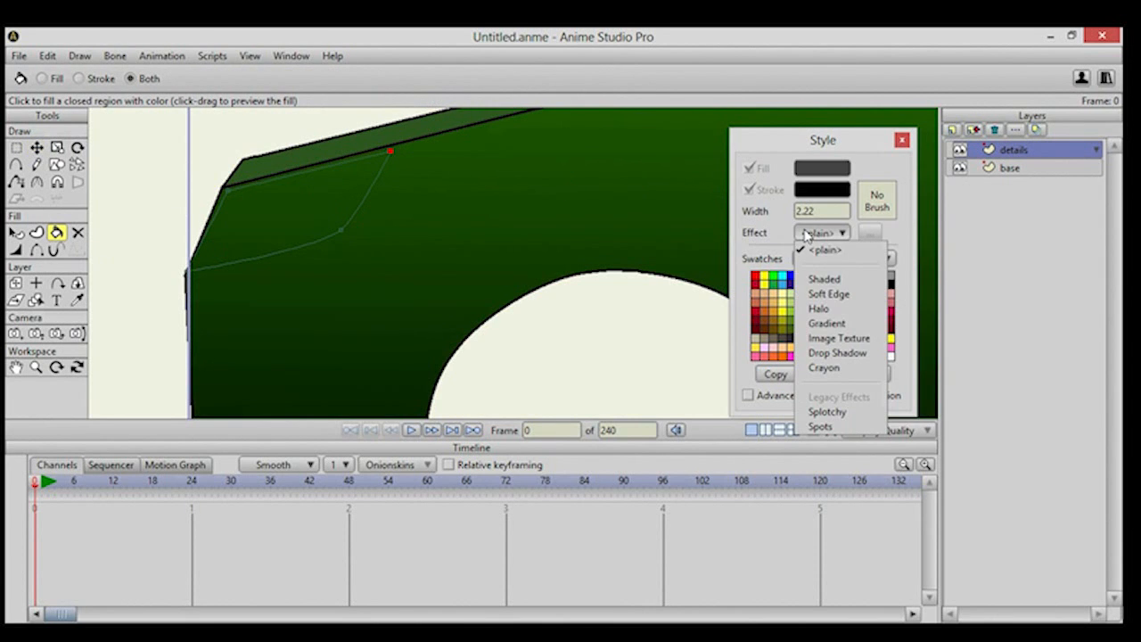
{"action": "left_click", "coordinate": [824, 327]}
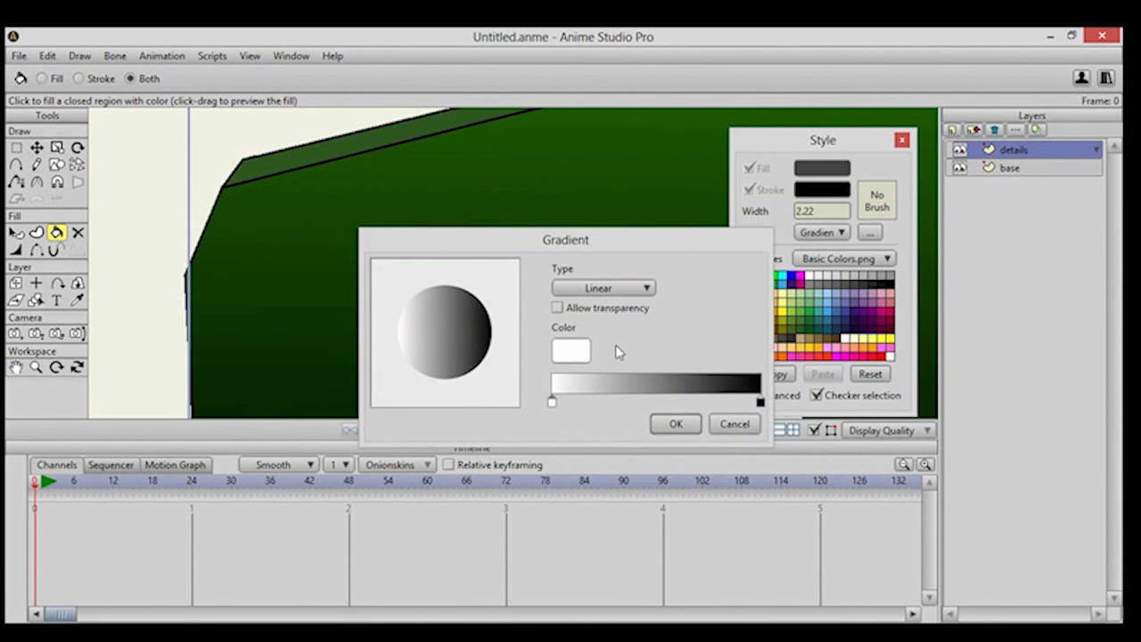
{"action": "left_click", "coordinate": [763, 404]}
{"action": "left_click", "coordinate": [559, 356]}
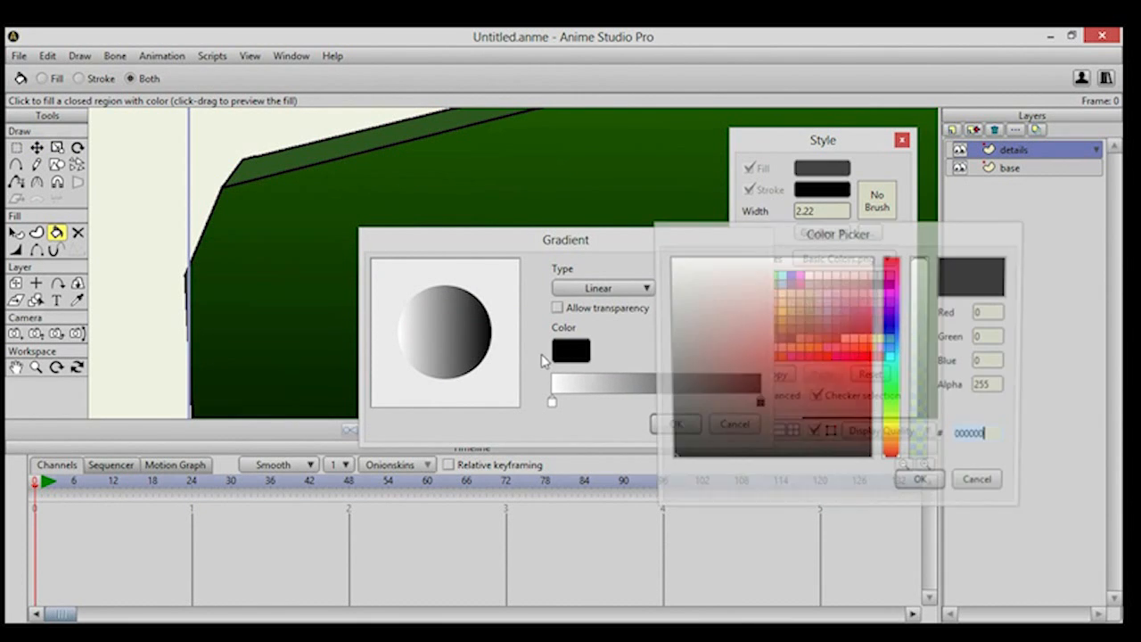
{"action": "type", "text": "3A3A3A"}
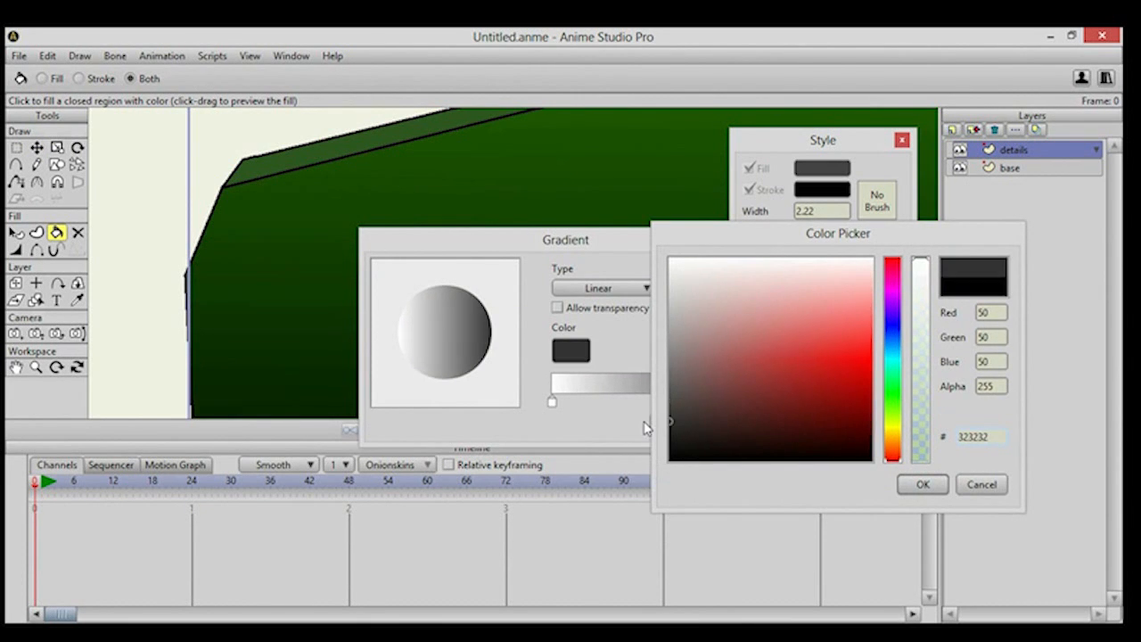
{"action": "left_click_drag", "start_coordinate": [637, 419], "coordinate": [635, 412]}
{"action": "left_click", "coordinate": [923, 487]}
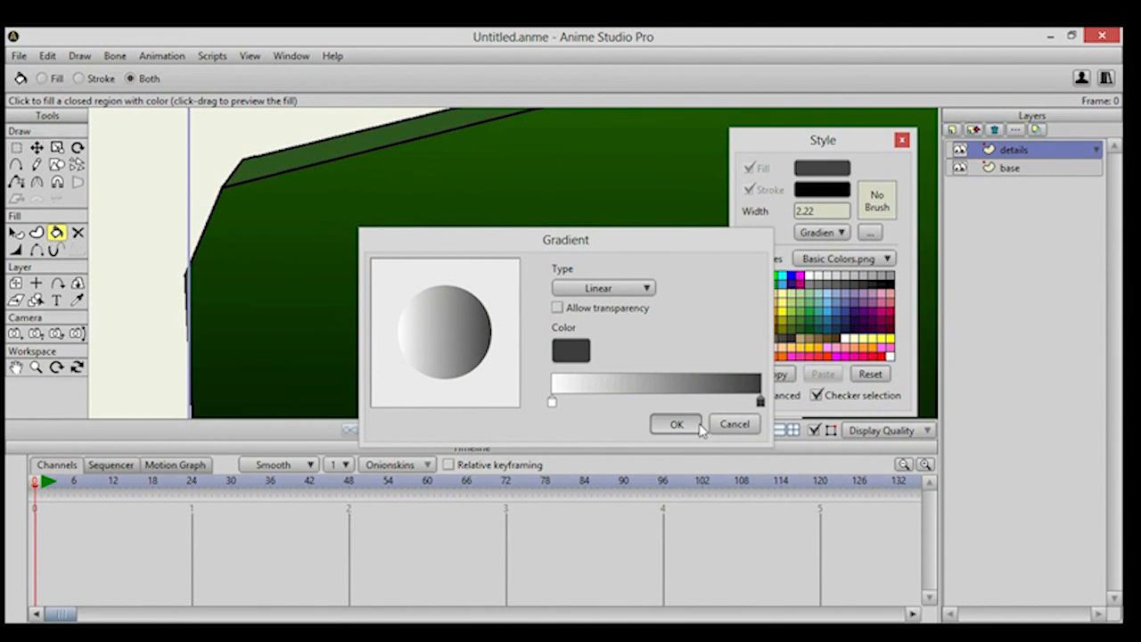
{"action": "left_click", "coordinate": [700, 428]}
{"action": "left_click", "coordinate": [234, 224]}
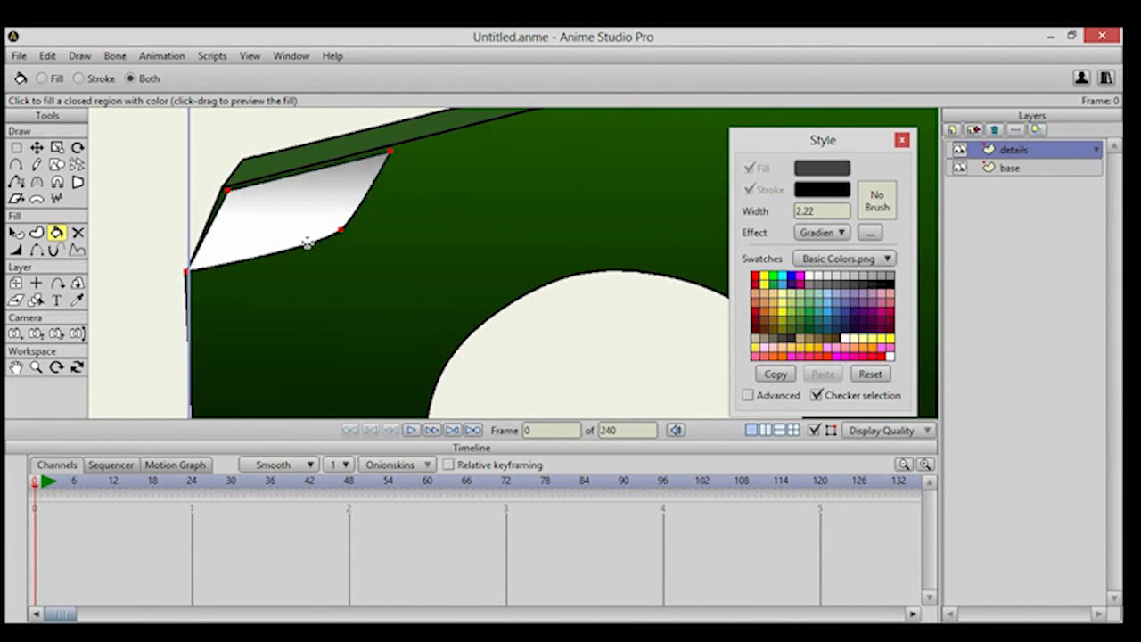
Redirect the headlight's gradient so it runs from white at the upper edge to dark grey at the lower edge.
{"action": "left_click", "coordinate": [16, 252]}
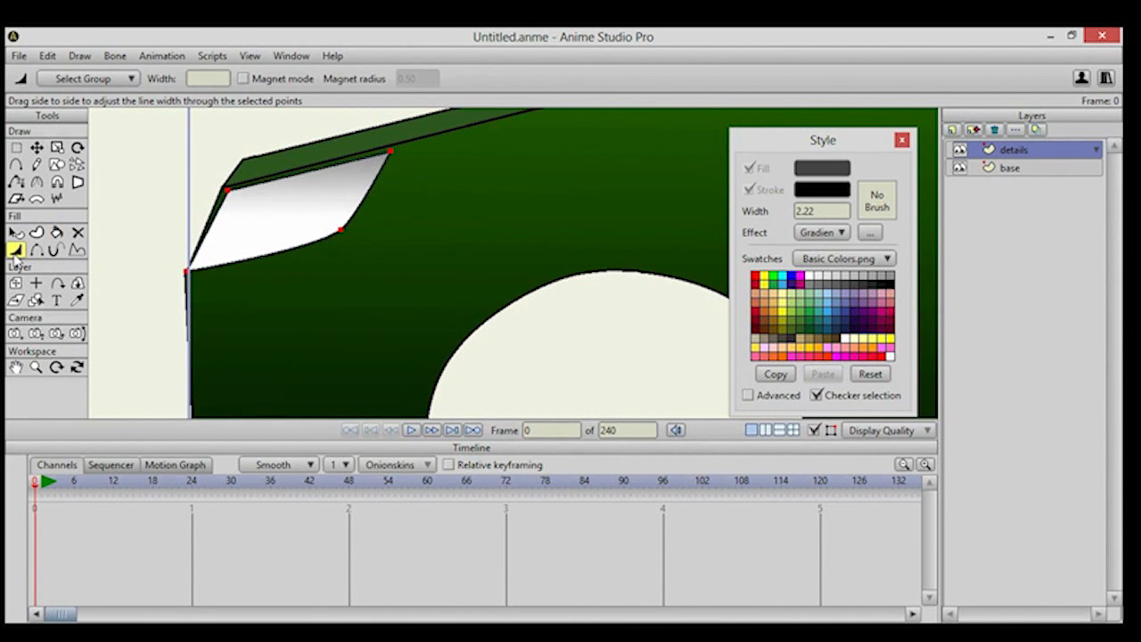
{"action": "left_click", "coordinate": [16, 233]}
{"action": "left_click_drag", "start_coordinate": [293, 137], "coordinate": [317, 300]}
{"action": "left_click_drag", "start_coordinate": [290, 243], "coordinate": [282, 208]}
Choose the oval option of Draw Shape and change the linear gradient's white end to light grey.
{"action": "left_click", "coordinate": [58, 166]}
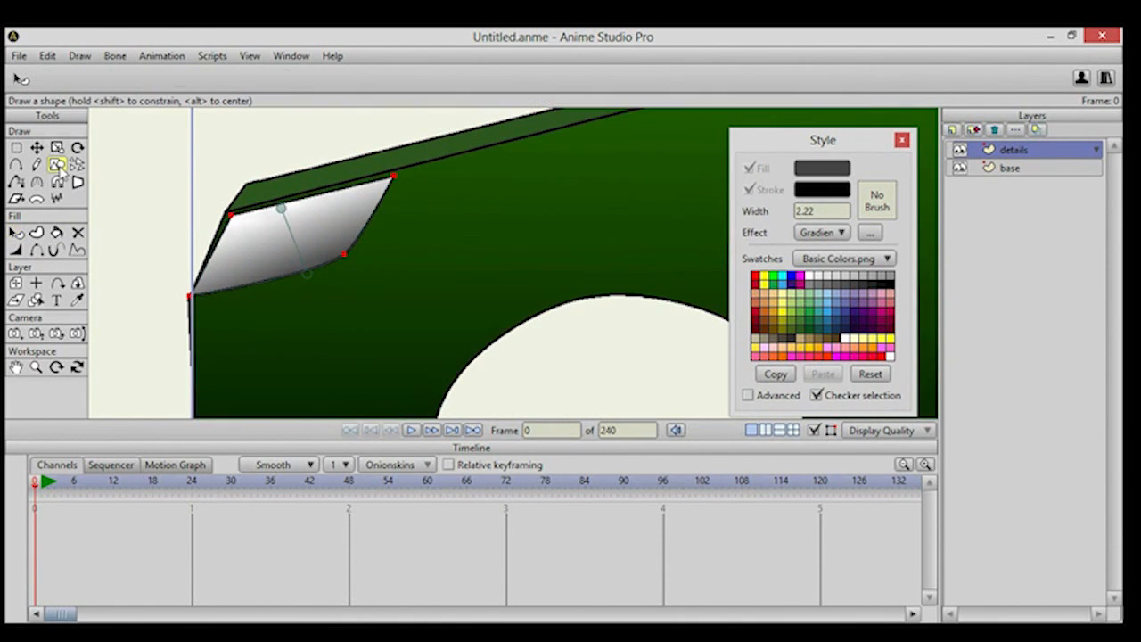
{"action": "scroll", "coordinate": [295, 234], "scroll_direction": "up", "scroll_amount": 2}
{"action": "left_click_drag", "start_coordinate": [288, 234], "coordinate": [474, 256]}
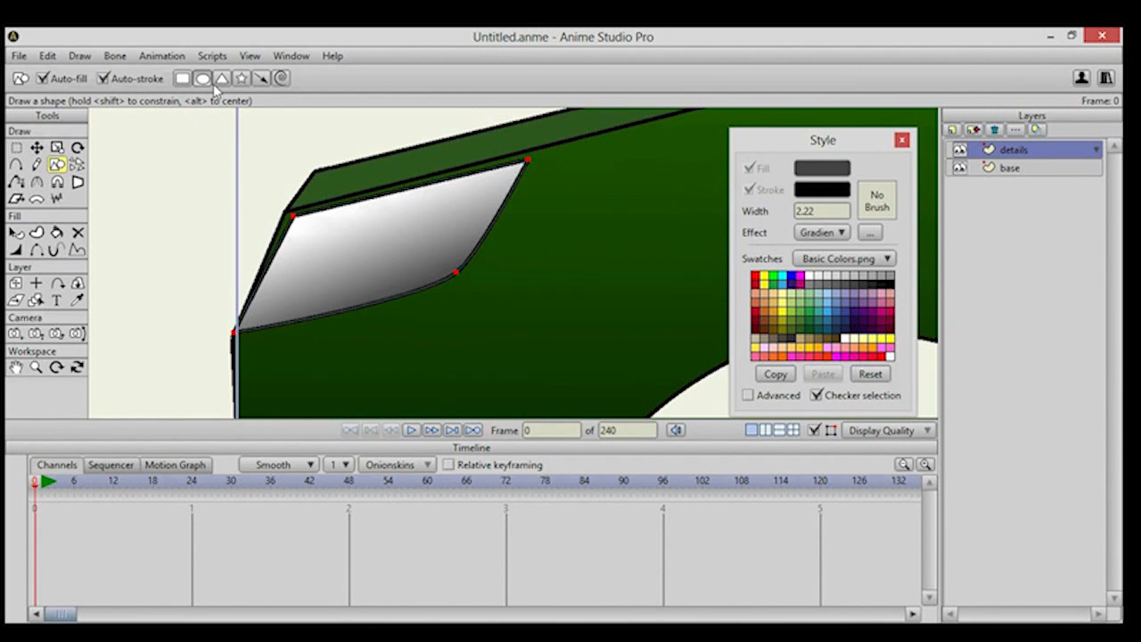
{"action": "left_click", "coordinate": [825, 233]}
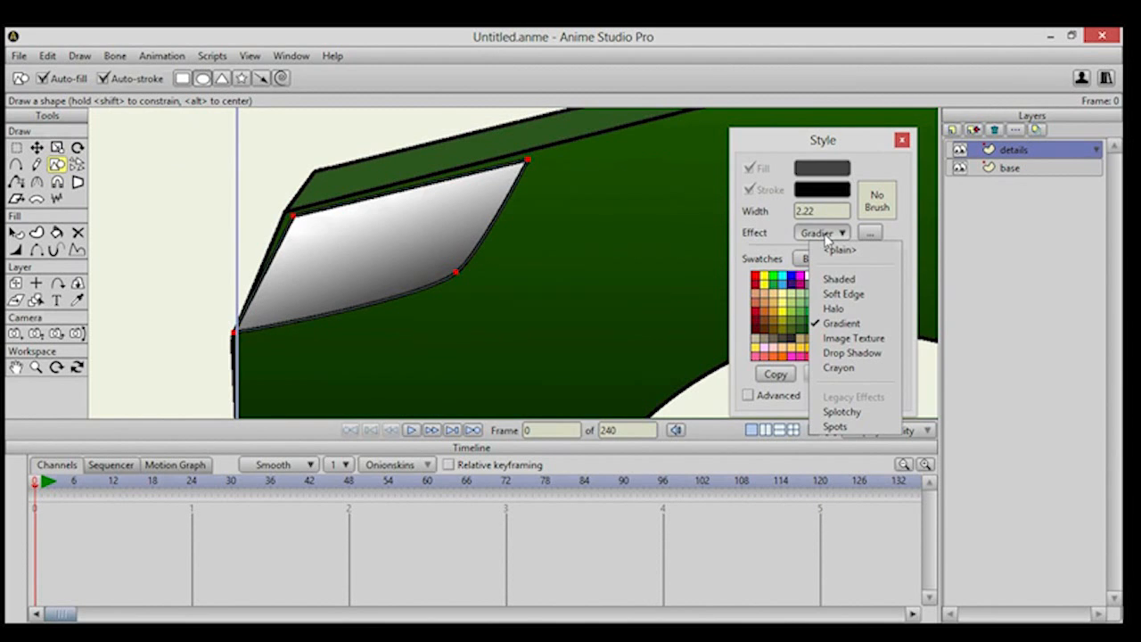
{"action": "left_click", "coordinate": [874, 234]}
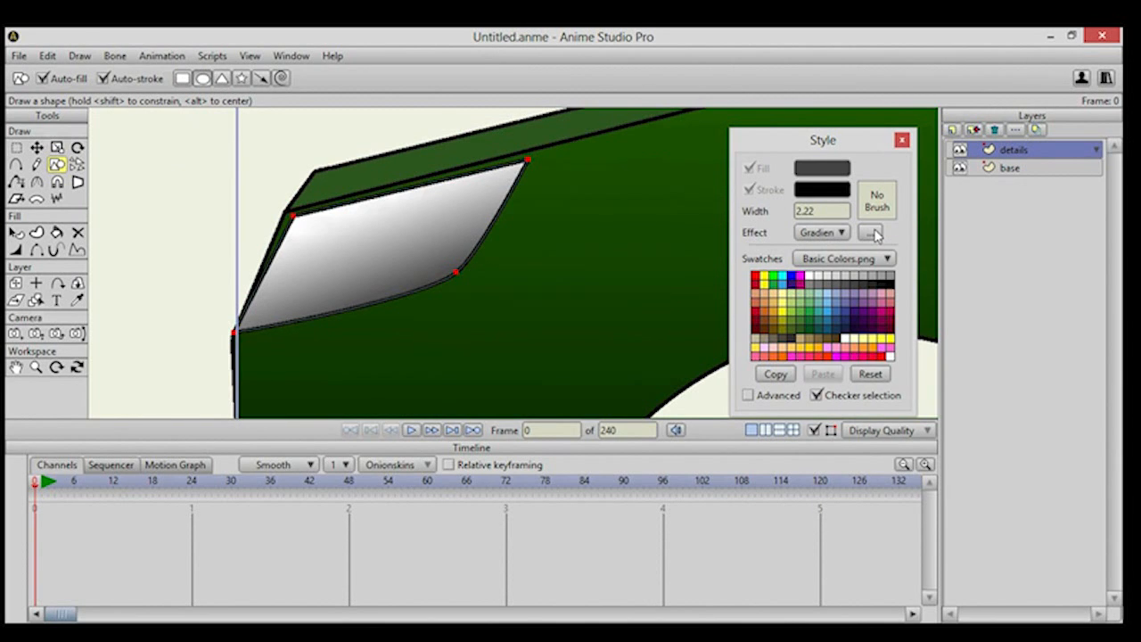
{"action": "left_click", "coordinate": [870, 232]}
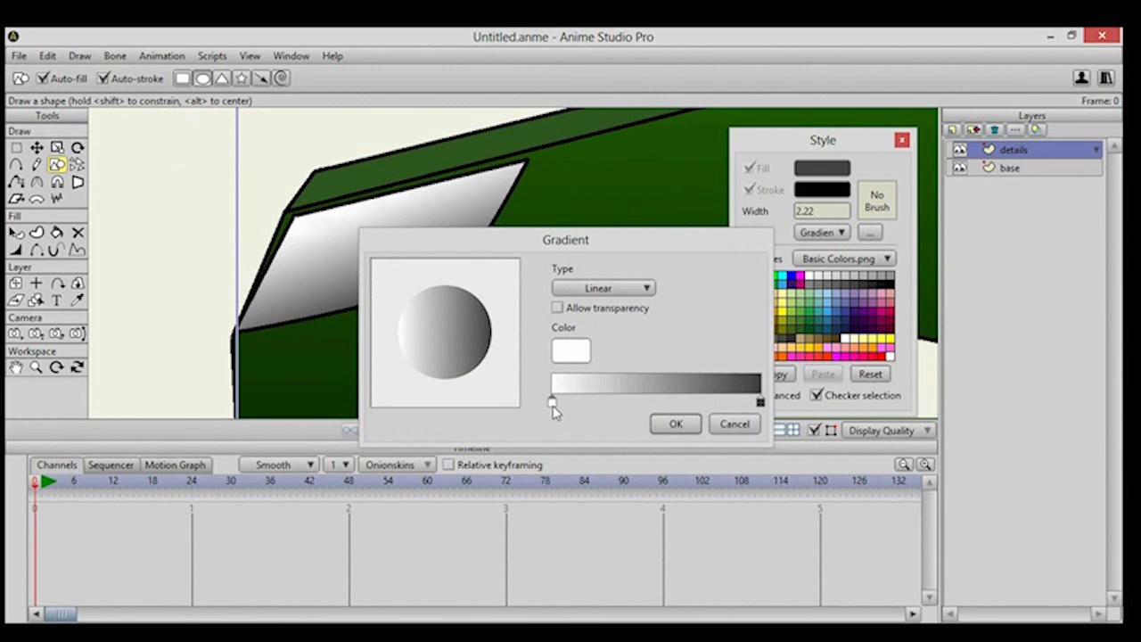
{"action": "left_click", "coordinate": [572, 354]}
{"action": "left_click_drag", "start_coordinate": [688, 377], "coordinate": [587, 288]}
{"action": "left_click", "coordinate": [924, 485]}
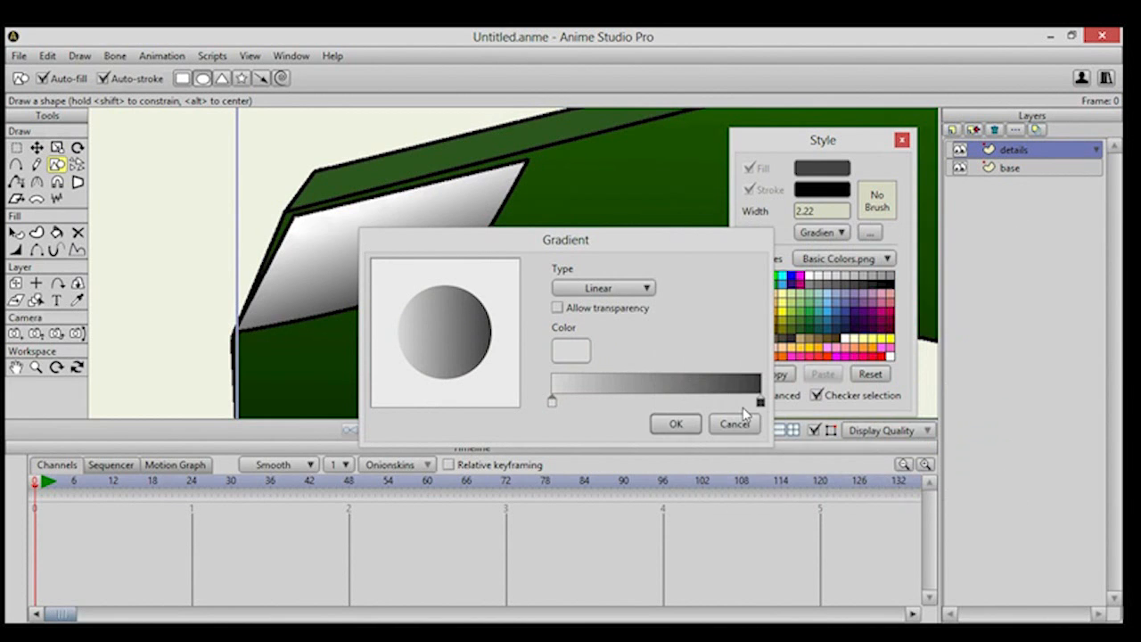
{"action": "left_click", "coordinate": [677, 424]}
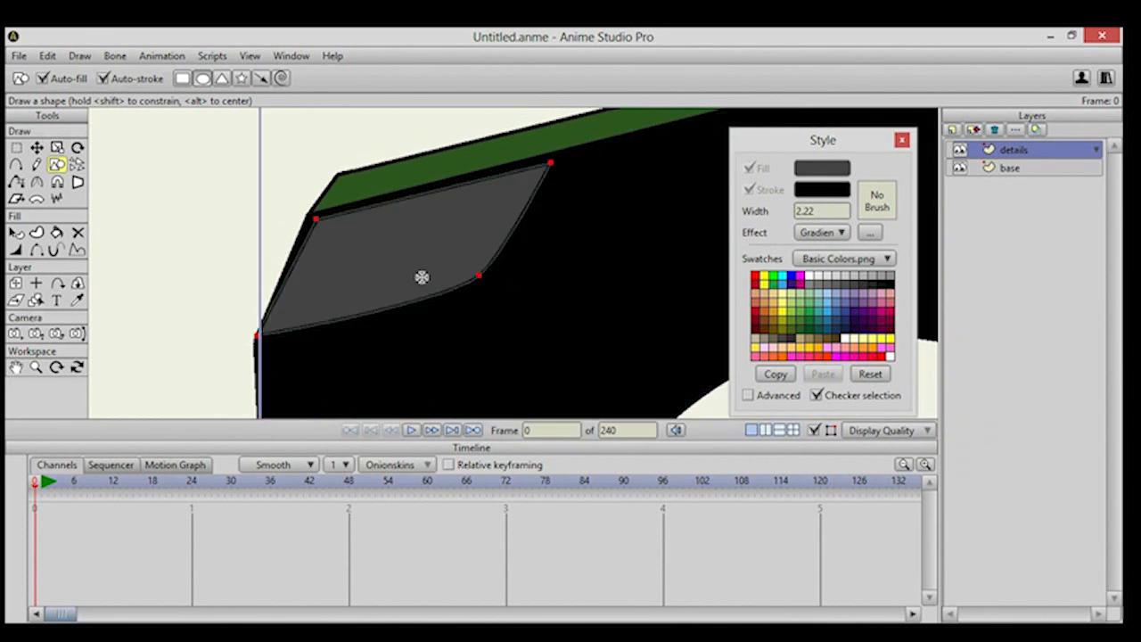
Draw a gradient-filled circle in the front part of the headlight and set its line width to 0.
{"action": "scroll", "coordinate": [420, 276], "scroll_direction": "up", "scroll_amount": 2}
{"action": "left_click_drag", "start_coordinate": [323, 226], "coordinate": [413, 314]}
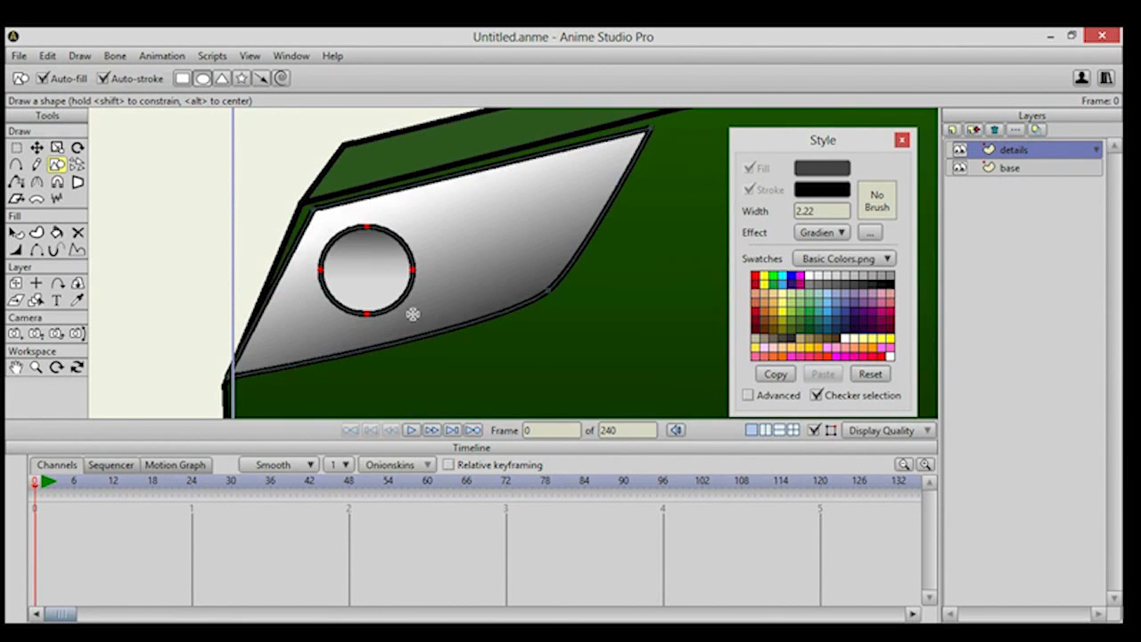
{"action": "left_click", "coordinate": [16, 250]}
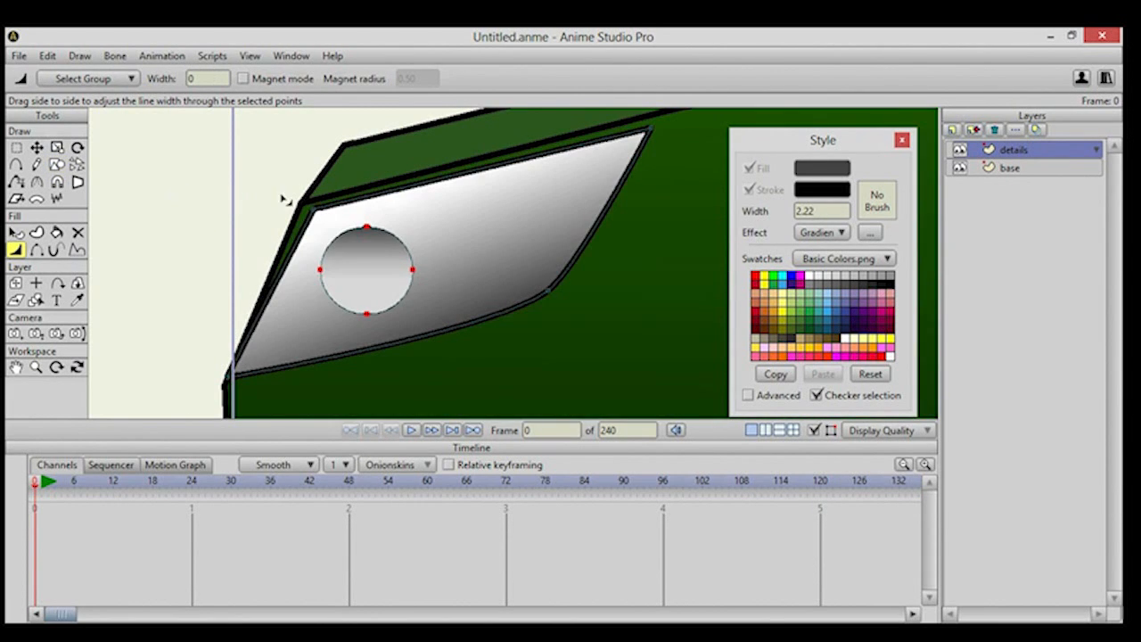
Move the circle's edge points slightly outward to enlarge it and fit it into the headlight's front part.
{"action": "left_click", "coordinate": [36, 147]}
{"action": "left_click_drag", "start_coordinate": [369, 276], "coordinate": [364, 270]}
{"action": "left_click_drag", "start_coordinate": [369, 229], "coordinate": [414, 260]}
{"action": "left_click", "coordinate": [255, 184]}
{"action": "left_click_drag", "start_coordinate": [363, 305], "coordinate": [355, 314]}
{"action": "left_click_drag", "start_coordinate": [317, 260], "coordinate": [312, 259]}
{"action": "left_click", "coordinate": [401, 233]}
{"action": "left_click", "coordinate": [402, 233]}
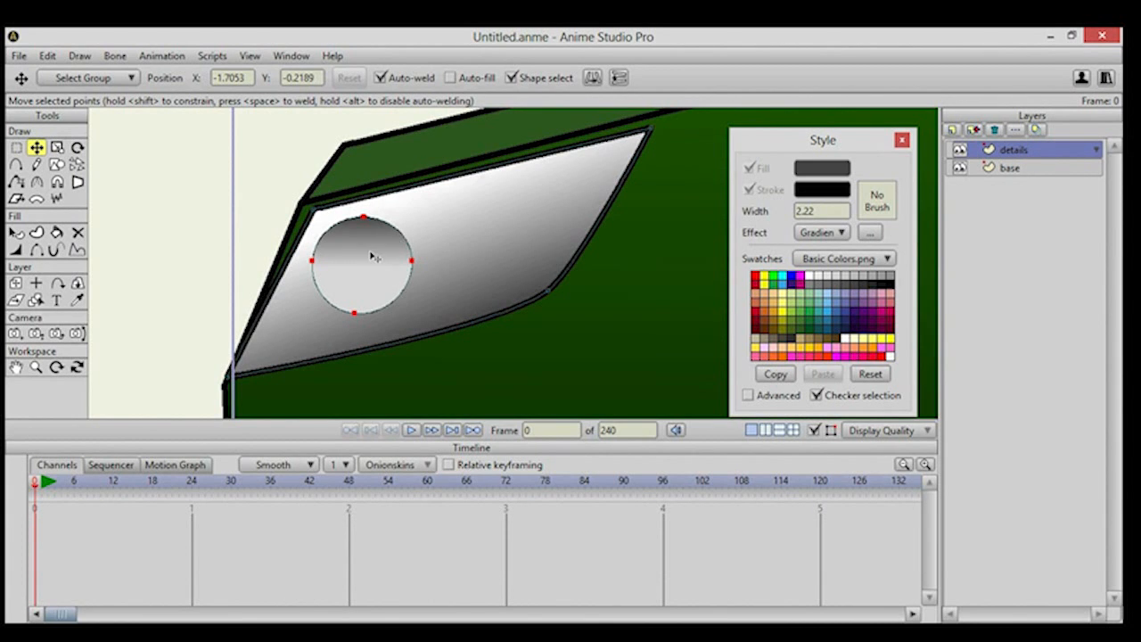
Duplicate the circle towards the headlight's rear, scale the copy down to about two thirds and nudge it forward and up.
{"action": "left_click_drag", "start_coordinate": [375, 257], "coordinate": [426, 243]}
{"action": "left_click_drag", "start_coordinate": [494, 220], "coordinate": [502, 219]}
{"action": "left_click", "coordinate": [57, 148]}
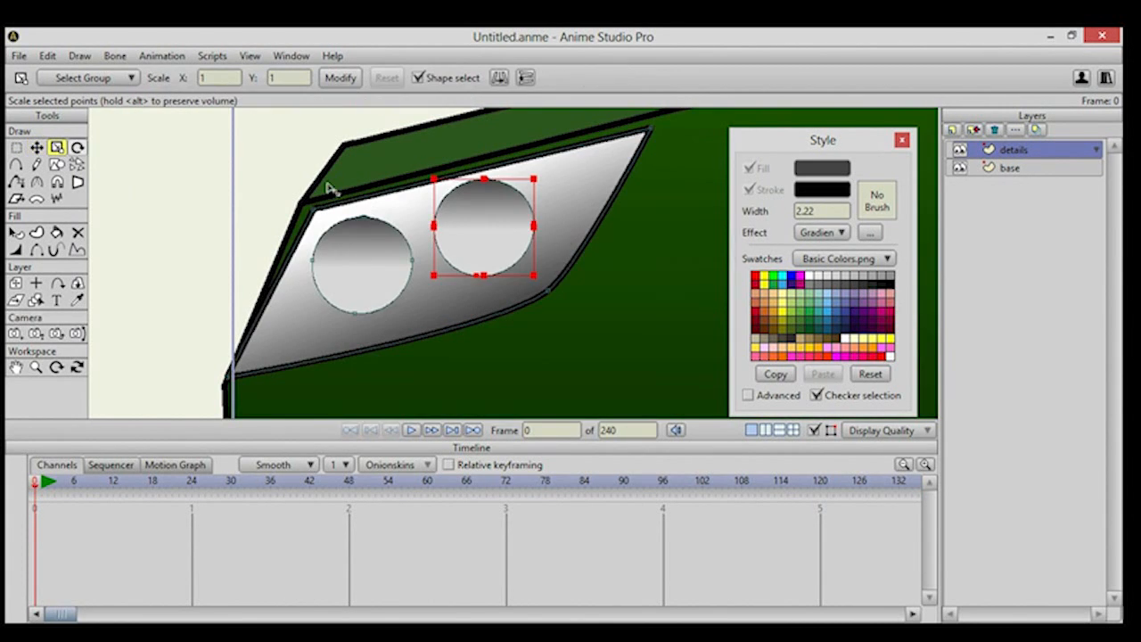
{"action": "left_click_drag", "start_coordinate": [534, 272], "coordinate": [520, 262]}
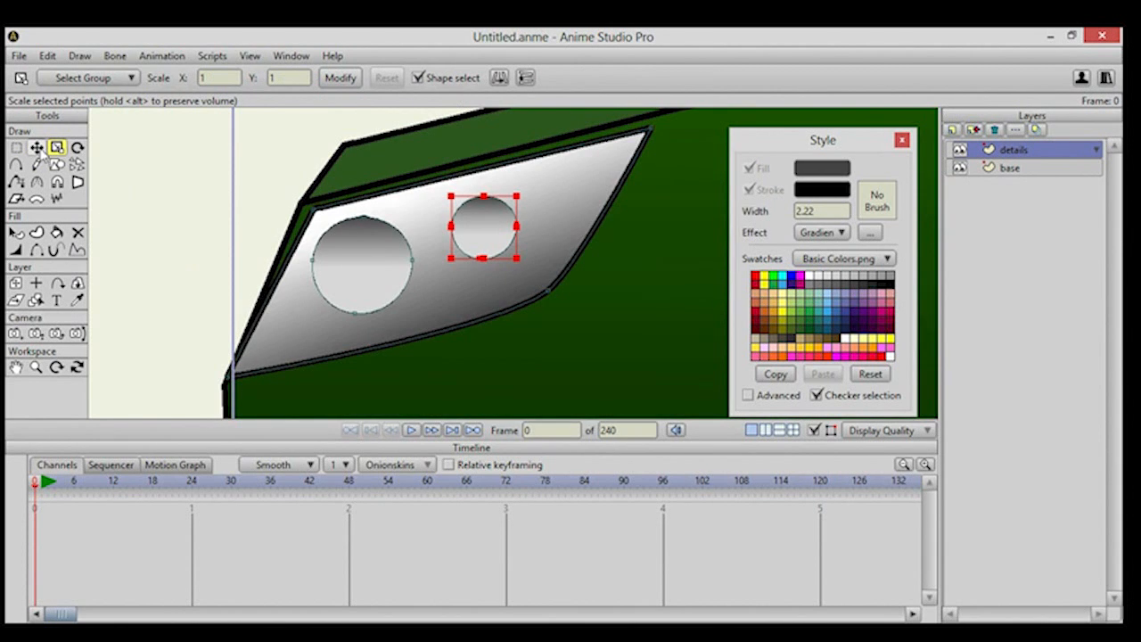
{"action": "left_click", "coordinate": [36, 148]}
{"action": "left_click_drag", "start_coordinate": [491, 224], "coordinate": [482, 219]}
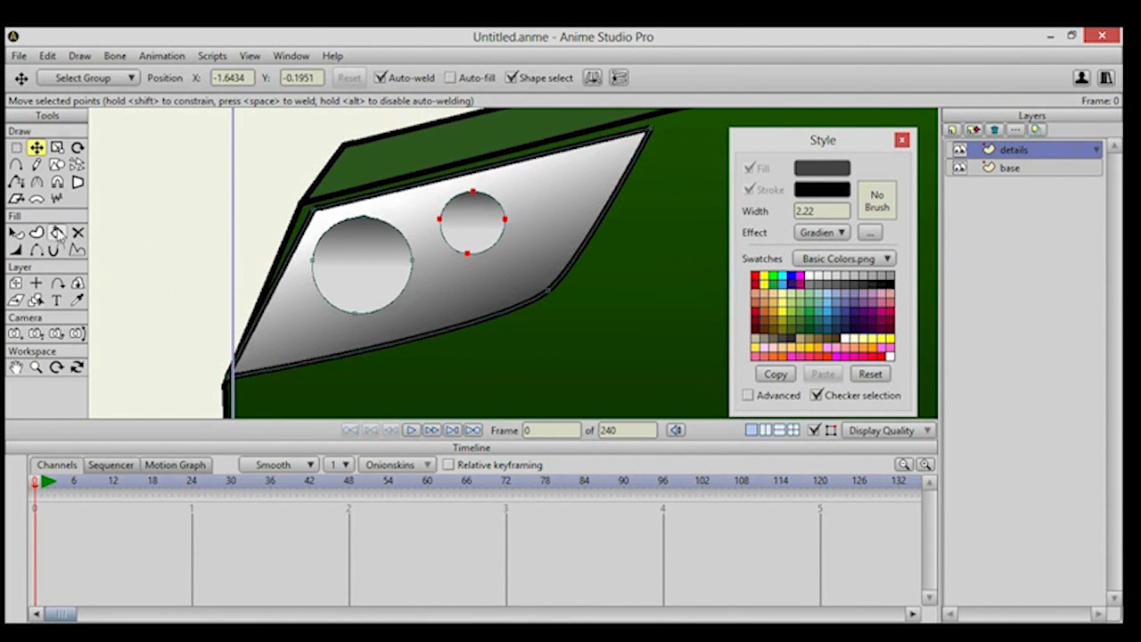
Set the fill colour to white and outline four small angular highlights inside the large headlight circle with Add Point.
{"action": "left_click", "coordinate": [17, 166]}
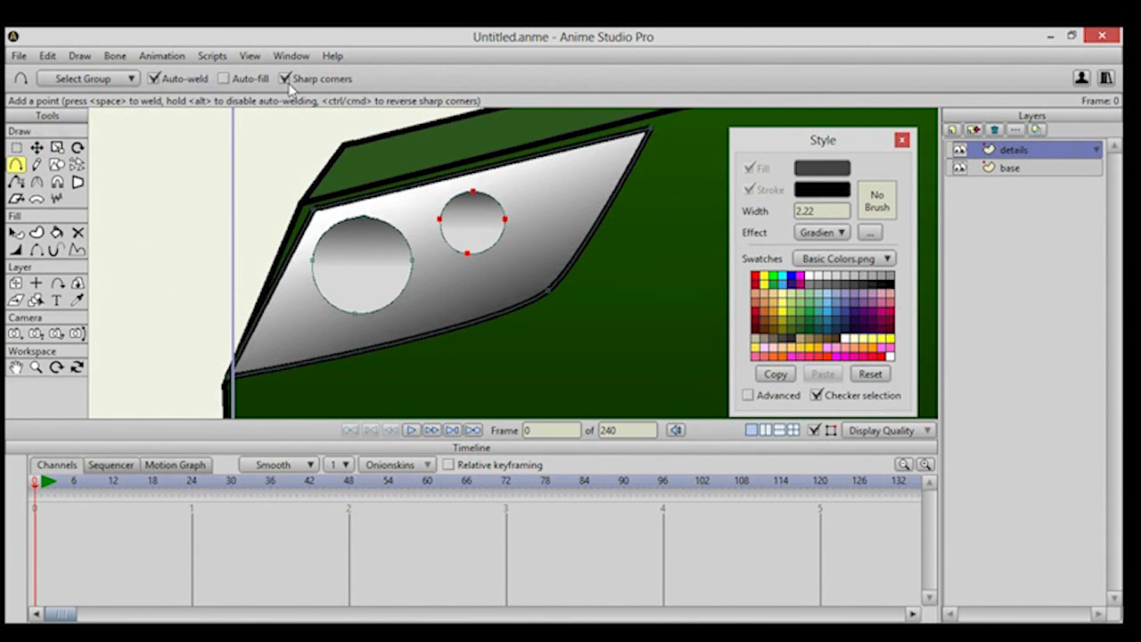
{"action": "left_click", "coordinate": [811, 279]}
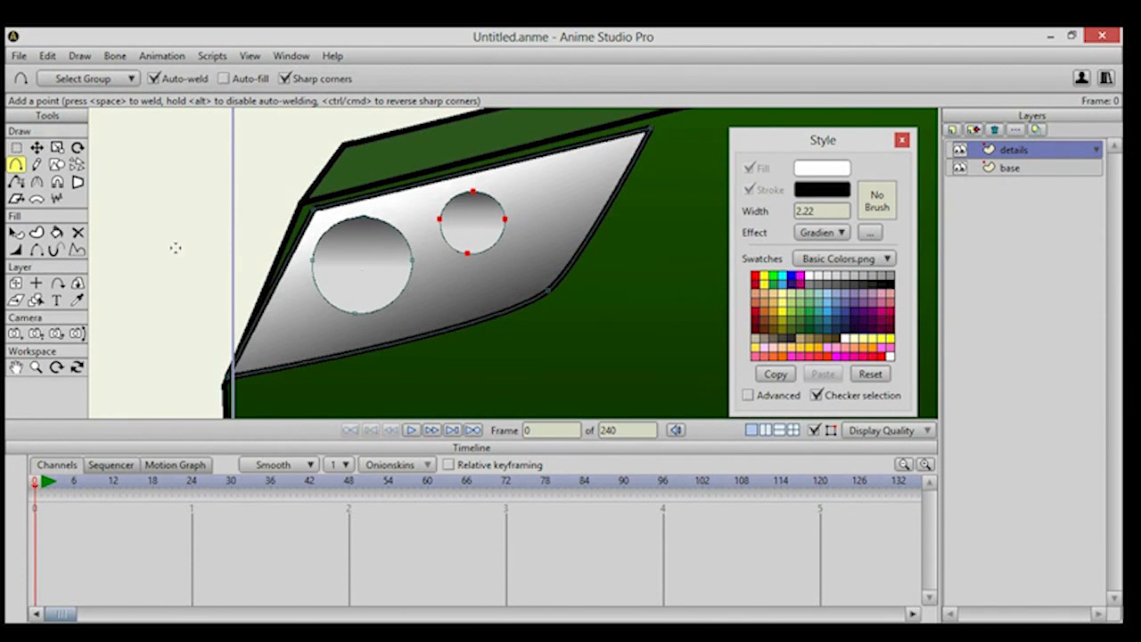
{"action": "scroll", "coordinate": [288, 245], "scroll_direction": "up", "scroll_amount": 5}
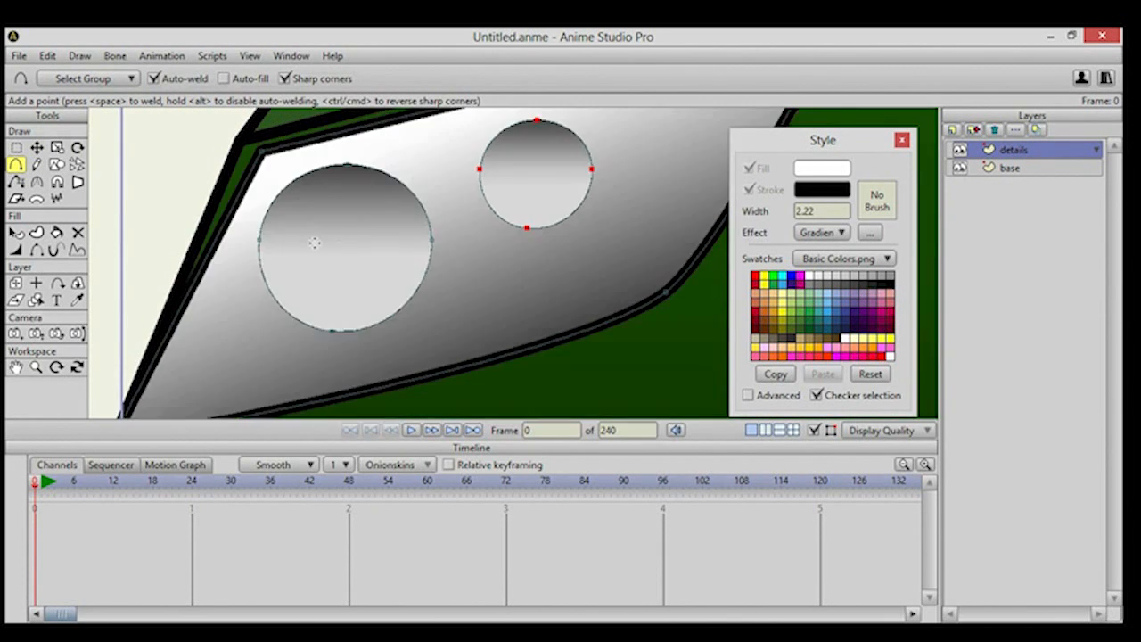
{"action": "mouse_move", "coordinate": [318, 219]}
{"action": "left_mouse_down"}
{"action": "mouse_move", "coordinate": [329, 191]}
{"action": "mouse_move", "coordinate": [359, 217]}
{"action": "mouse_move", "coordinate": [300, 242]}
{"action": "mouse_move", "coordinate": [336, 295]}
{"action": "mouse_move", "coordinate": [385, 274]}
{"action": "mouse_move", "coordinate": [345, 264]}
{"action": "mouse_move", "coordinate": [283, 273]}
{"action": "left_mouse_up"}
{"action": "left_click_drag", "start_coordinate": [282, 273], "coordinate": [307, 286]}
{"action": "left_click_drag", "start_coordinate": [307, 285], "coordinate": [292, 258]}
{"action": "mouse_move", "coordinate": [387, 242]}
{"action": "left_mouse_down"}
{"action": "mouse_move", "coordinate": [400, 214]}
{"action": "mouse_move", "coordinate": [399, 255]}
{"action": "mouse_move", "coordinate": [407, 247]}
{"action": "mouse_move", "coordinate": [364, 251]}
{"action": "mouse_move", "coordinate": [388, 243]}
{"action": "left_mouse_up"}
Outline a small triangle and a narrow sliver as highlights inside the smaller headlight circle.
{"action": "left_click_drag", "start_coordinate": [508, 191], "coordinate": [389, 220]}
{"action": "left_click_drag", "start_coordinate": [391, 178], "coordinate": [447, 194]}
{"action": "left_click", "coordinate": [401, 212]}
{"action": "left_click", "coordinate": [388, 178]}
{"action": "left_click", "coordinate": [438, 226]}
{"action": "left_click", "coordinate": [431, 181]}
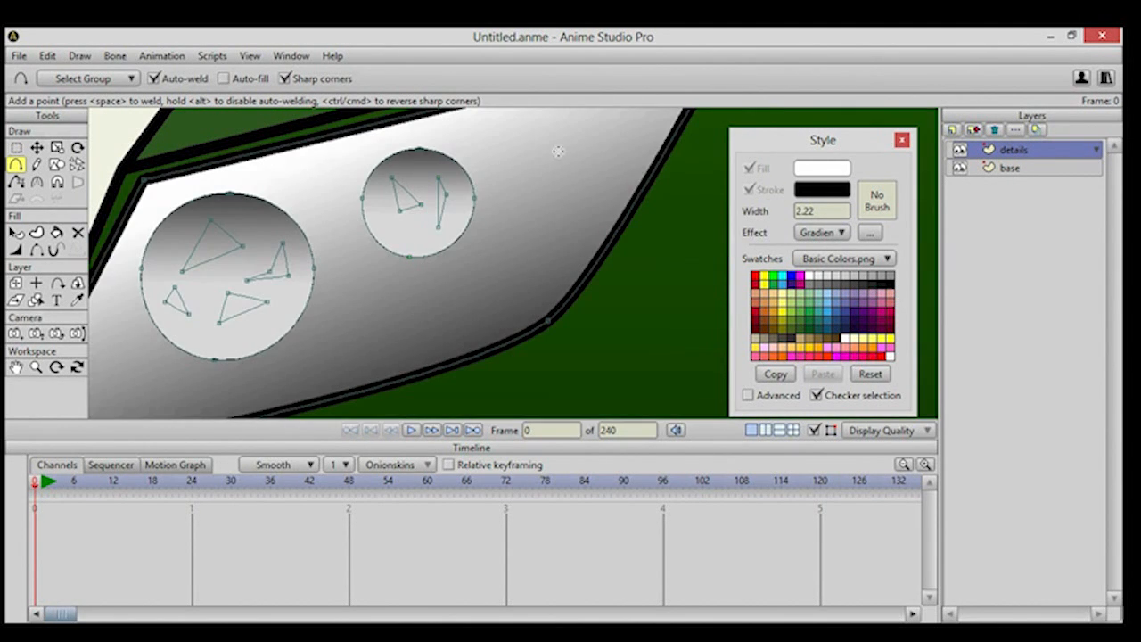
Outline a tall diamond-shaped highlight near the headlight's rear edge and an arrowhead-shaped highlight below and between the two circles.
{"action": "left_click_drag", "start_coordinate": [575, 201], "coordinate": [478, 296]}
{"action": "left_click_drag", "start_coordinate": [478, 296], "coordinate": [506, 187]}
{"action": "left_click_drag", "start_coordinate": [505, 187], "coordinate": [602, 129]}
{"action": "left_click", "coordinate": [572, 202]}
{"action": "left_click_drag", "start_coordinate": [452, 274], "coordinate": [520, 209]}
{"action": "left_click_drag", "start_coordinate": [467, 235], "coordinate": [406, 199]}
{"action": "left_click_drag", "start_coordinate": [406, 199], "coordinate": [406, 250]}
{"action": "mouse_move", "coordinate": [406, 250]}
{"action": "left_mouse_down"}
{"action": "mouse_move", "coordinate": [356, 288]}
{"action": "mouse_move", "coordinate": [484, 250]}
{"action": "mouse_move", "coordinate": [469, 232]}
{"action": "left_mouse_up"}
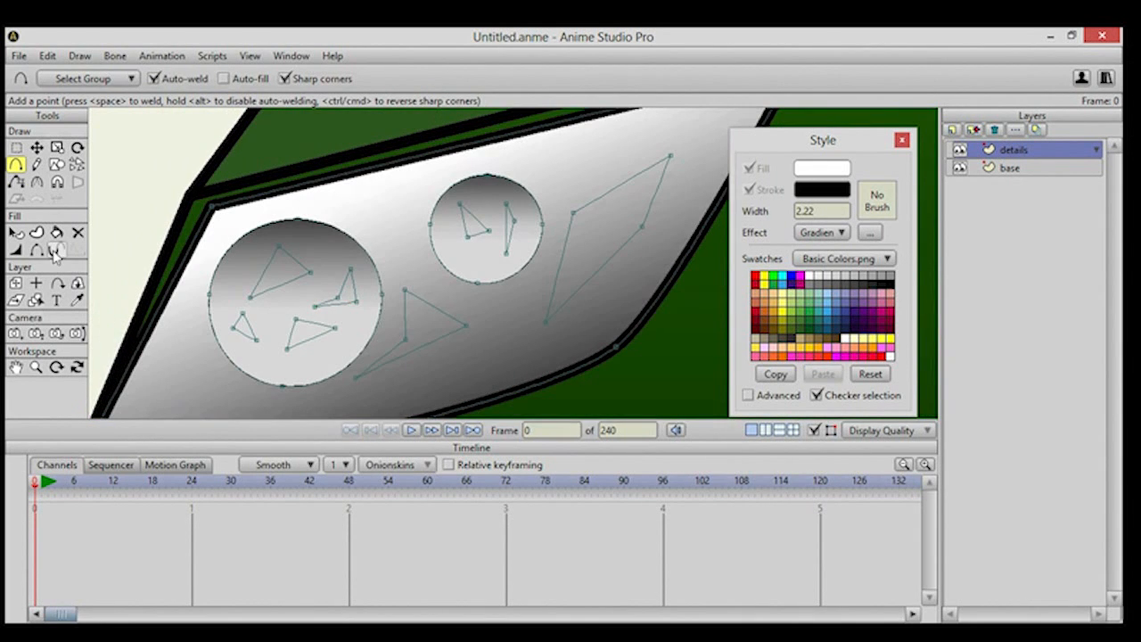
Fill the diamond-shaped highlight white with the plain effect and set its line width to 0.
{"action": "left_click", "coordinate": [56, 232]}
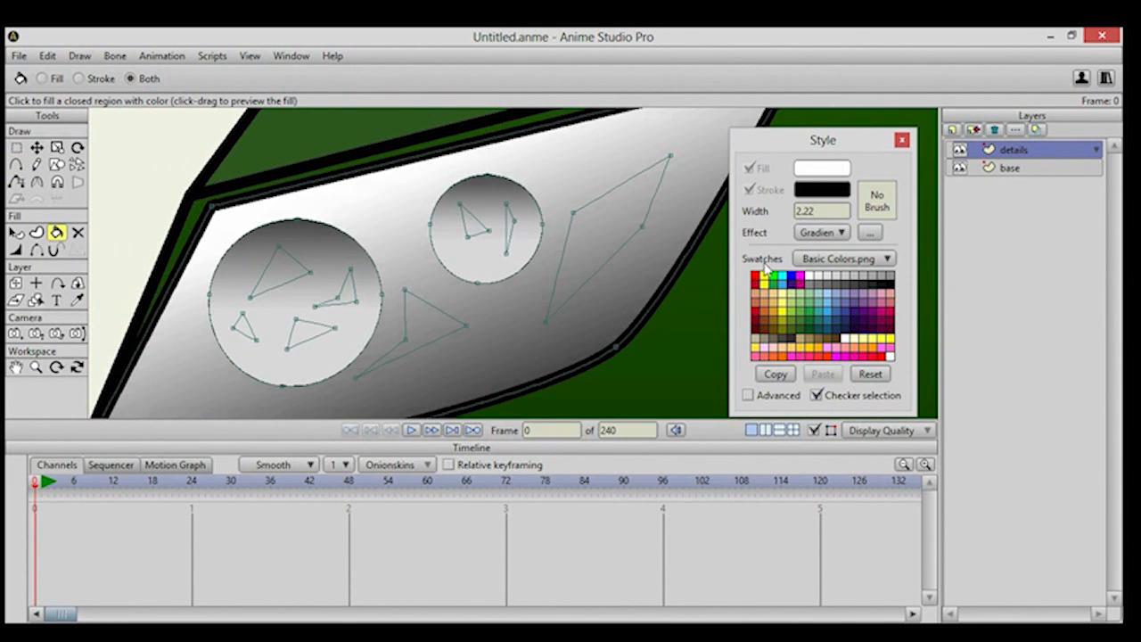
{"action": "left_click", "coordinate": [602, 233]}
{"action": "mouse_move", "coordinate": [602, 233]}
{"action": "left_mouse_down"}
{"action": "mouse_move", "coordinate": [613, 232]}
{"action": "mouse_move", "coordinate": [385, 223]}
{"action": "left_mouse_up"}
{"action": "key", "text": "w"}
{"action": "left_click", "coordinate": [841, 233]}
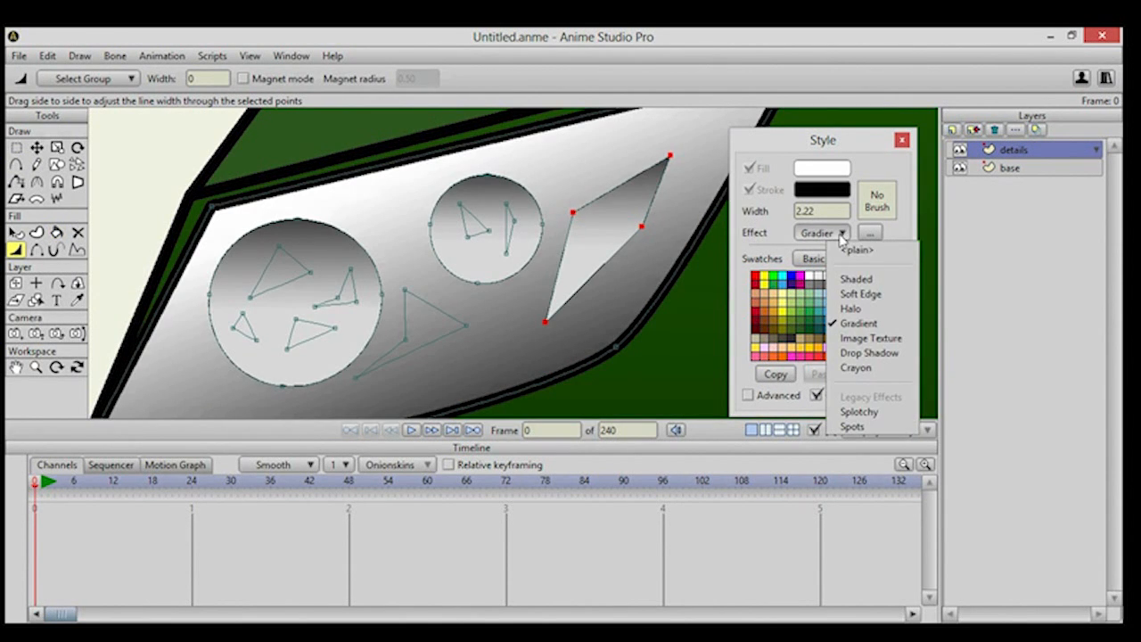
{"action": "left_click", "coordinate": [848, 252]}
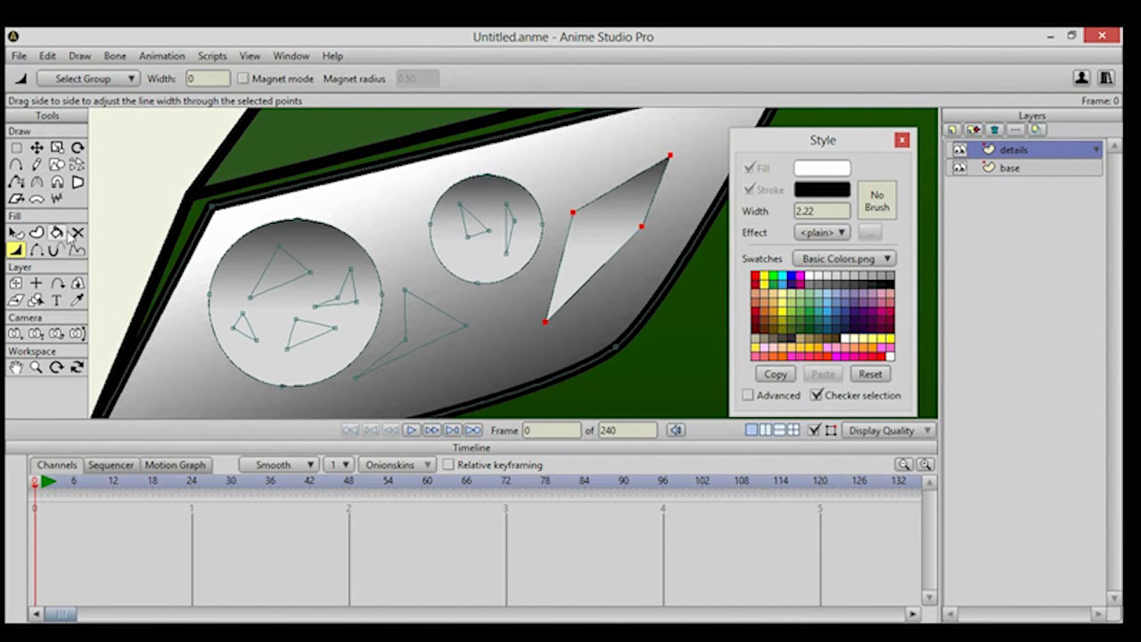
{"action": "left_click", "coordinate": [57, 231]}
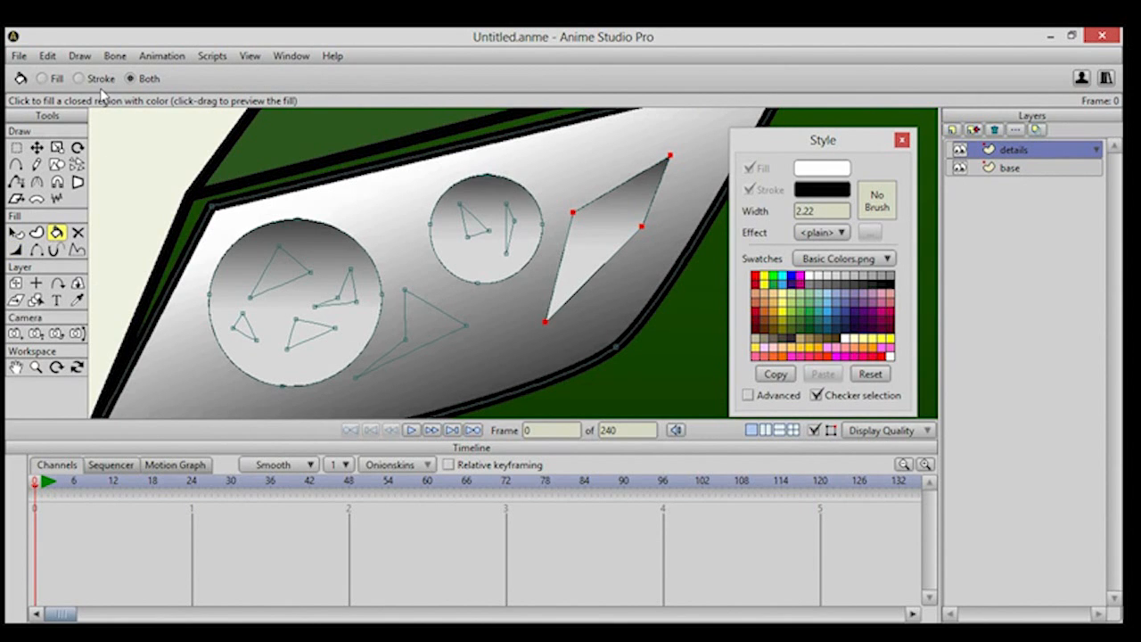
{"action": "left_click", "coordinate": [611, 227]}
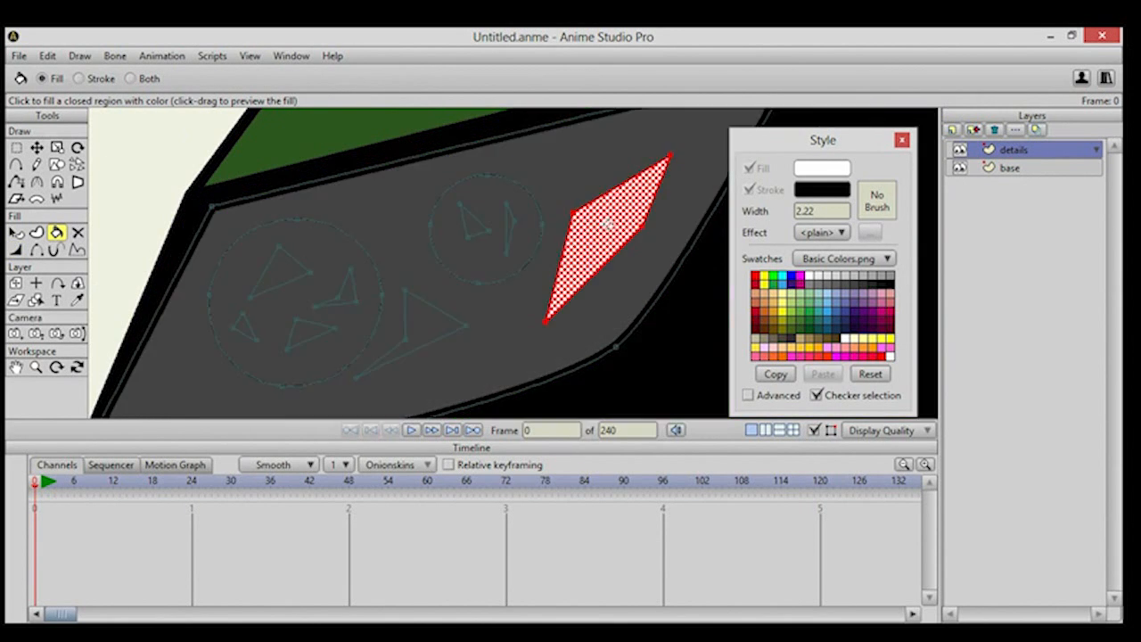
Fill the arrowhead-shaped highlight white and set its line width to 0.
{"action": "left_click", "coordinate": [431, 315]}
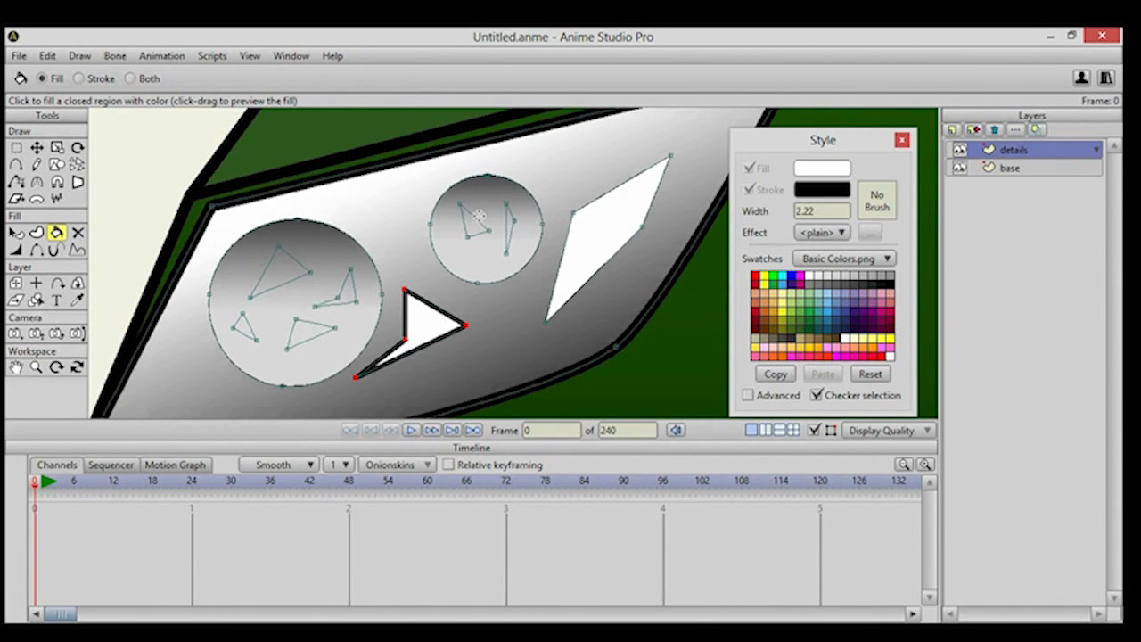
{"action": "left_click", "coordinate": [15, 249]}
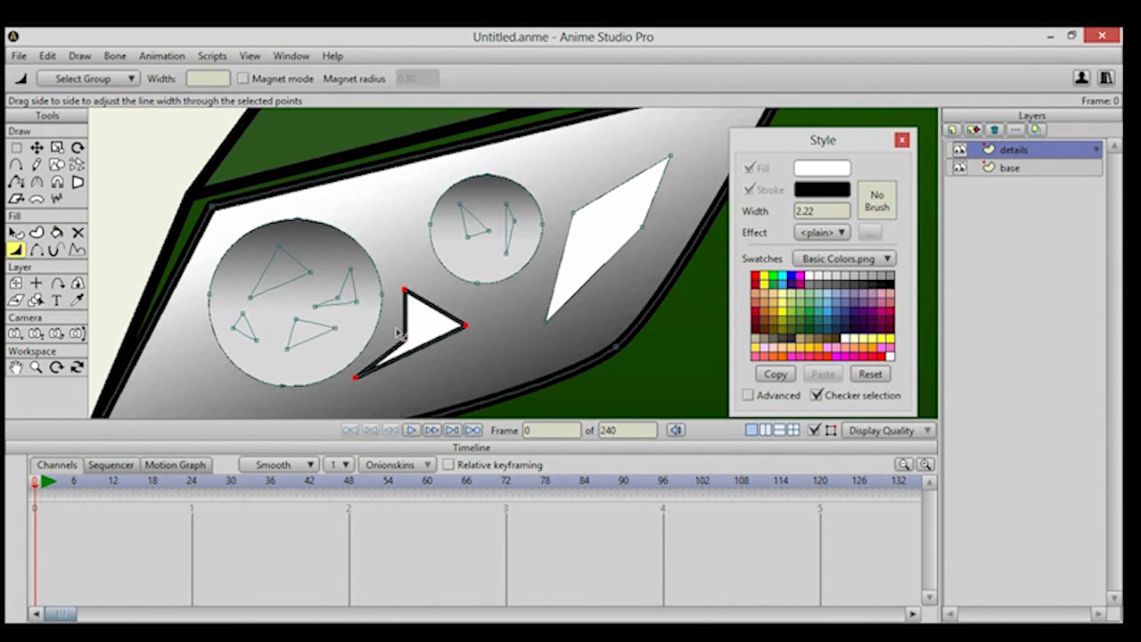
{"action": "left_click_drag", "start_coordinate": [444, 327], "coordinate": [152, 282]}
{"action": "left_click_drag", "start_coordinate": [64, 267], "coordinate": [64, 261]}
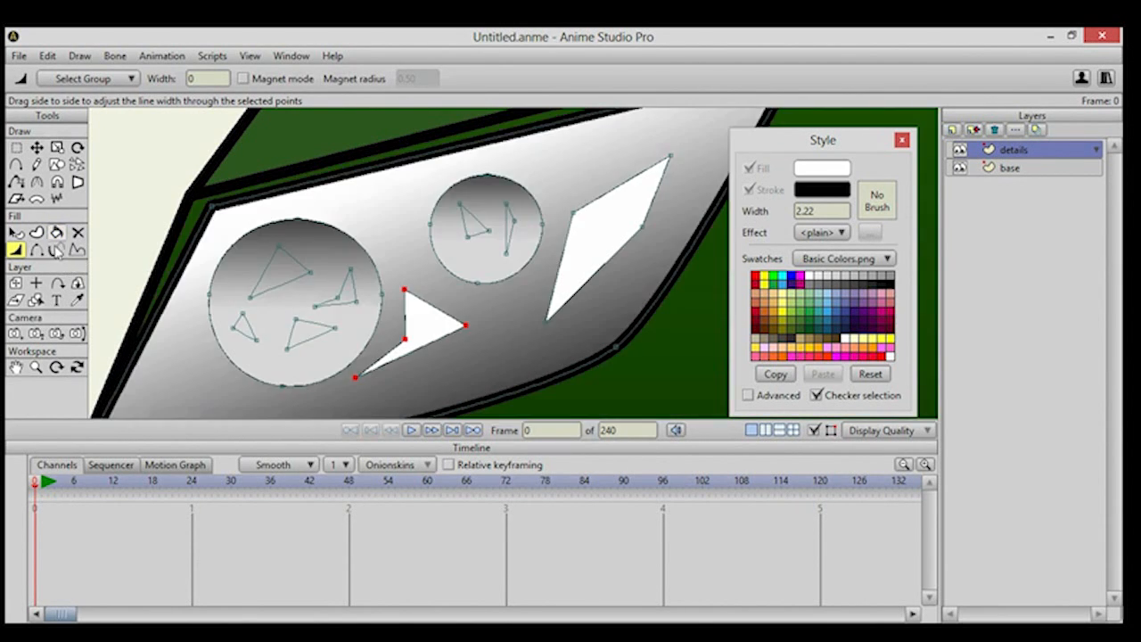
{"action": "mouse_move", "coordinate": [442, 328]}
{"action": "left_mouse_down"}
{"action": "mouse_move", "coordinate": [556, 352]}
{"action": "mouse_move", "coordinate": [368, 297]}
{"action": "left_mouse_up"}
Fill the large circle's upper and lower-front triangles white and set their line width to 0.
{"action": "left_click", "coordinate": [57, 232]}
{"action": "left_click", "coordinate": [287, 266]}
{"action": "left_click", "coordinate": [15, 249]}
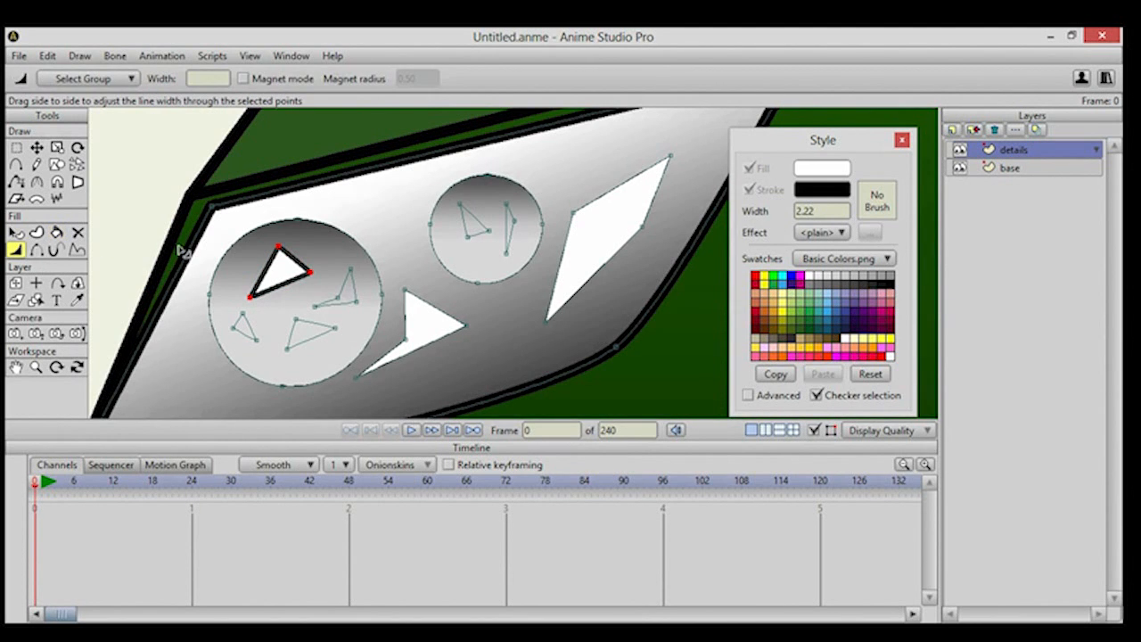
{"action": "left_click_drag", "start_coordinate": [294, 276], "coordinate": [56, 232]}
{"action": "left_click", "coordinate": [56, 232]}
{"action": "left_click", "coordinate": [242, 325]}
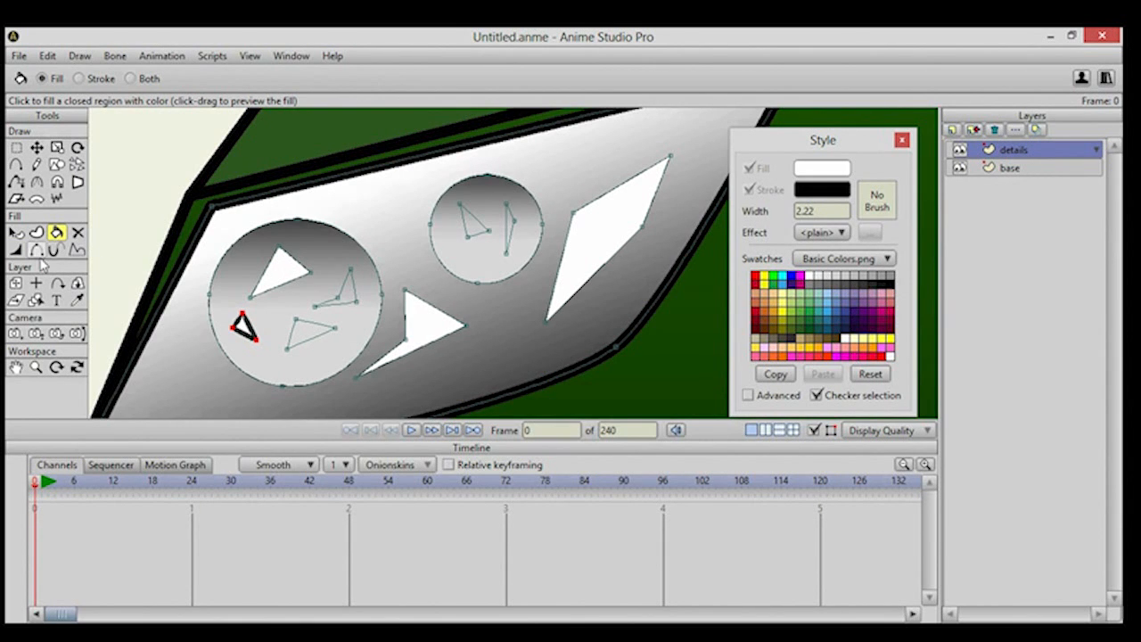
{"action": "left_click", "coordinate": [16, 250]}
{"action": "left_click_drag", "start_coordinate": [247, 335], "coordinate": [46, 257]}
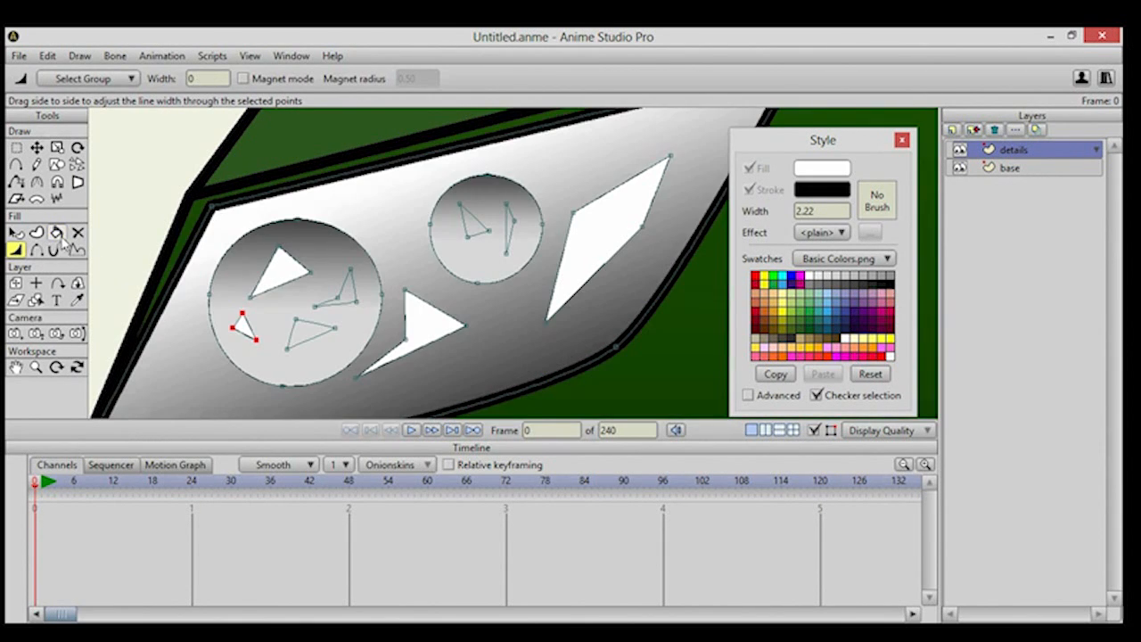
Fill the large circle's lower-middle triangle and its rear pointed highlight white, each with a line width of 0.
{"action": "left_click", "coordinate": [57, 232]}
{"action": "left_click", "coordinate": [303, 326]}
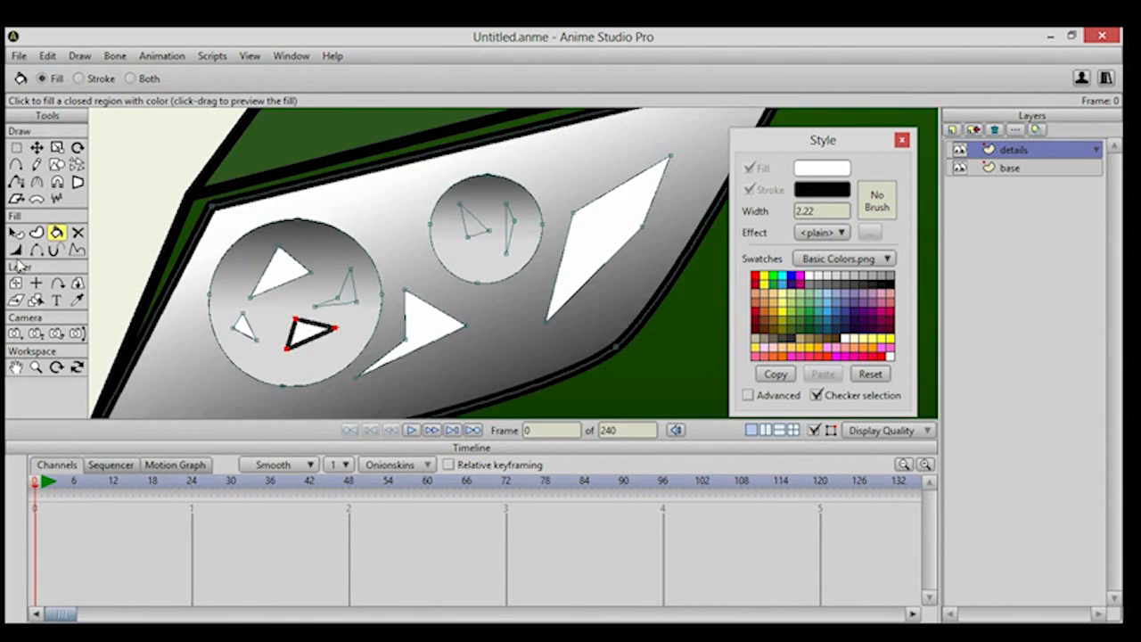
{"action": "left_click", "coordinate": [16, 251]}
{"action": "mouse_move", "coordinate": [303, 351]}
{"action": "left_mouse_down"}
{"action": "mouse_move", "coordinate": [20, 297]}
{"action": "mouse_move", "coordinate": [14, 279]}
{"action": "left_mouse_up"}
{"action": "left_click", "coordinate": [57, 231]}
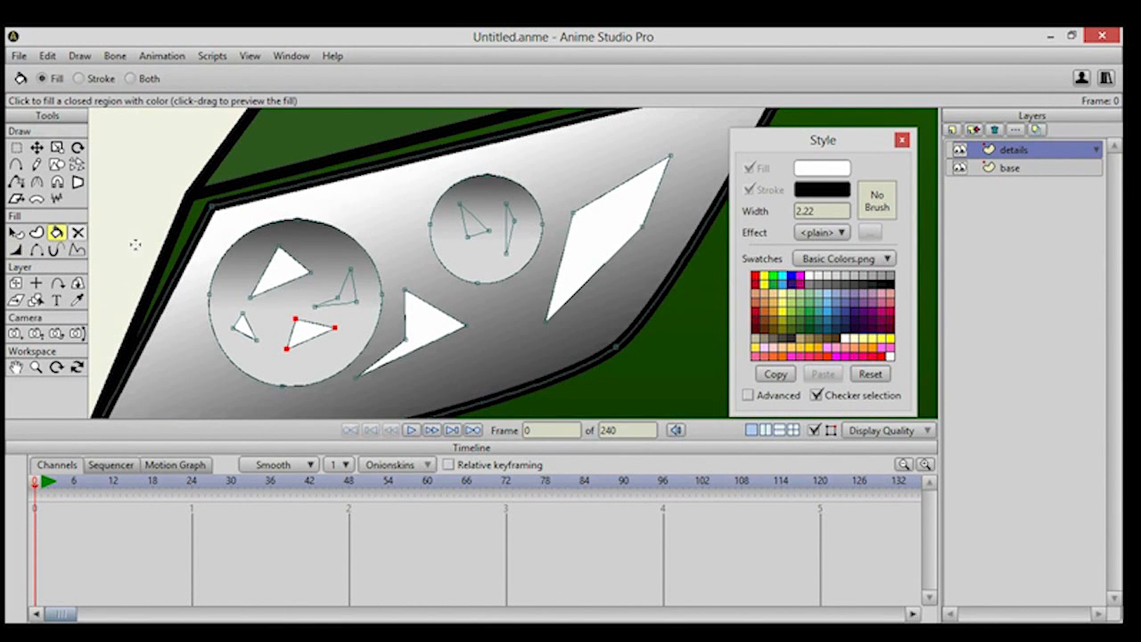
{"action": "left_click", "coordinate": [345, 289]}
{"action": "left_click", "coordinate": [17, 250]}
{"action": "left_click_drag", "start_coordinate": [282, 303], "coordinate": [12, 231]}
Fill the smaller circle's triangle and narrow sliver white and set their line width to 0.
{"action": "left_click", "coordinate": [56, 232]}
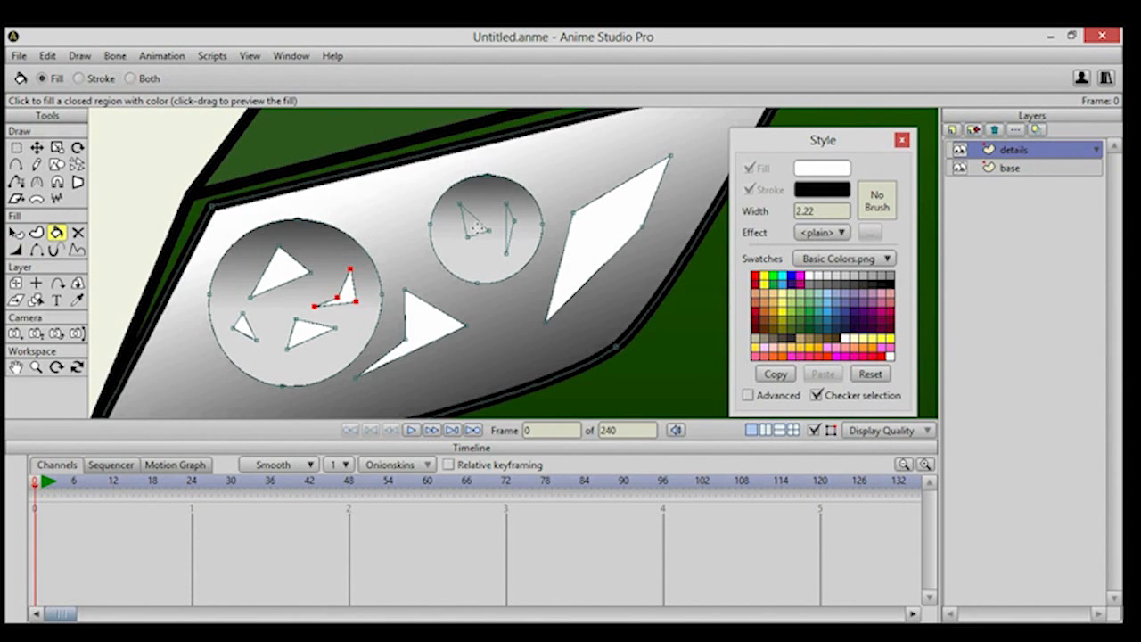
{"action": "left_click", "coordinate": [477, 228]}
{"action": "left_click", "coordinate": [16, 251]}
{"action": "left_click_drag", "start_coordinate": [339, 230], "coordinate": [93, 239]}
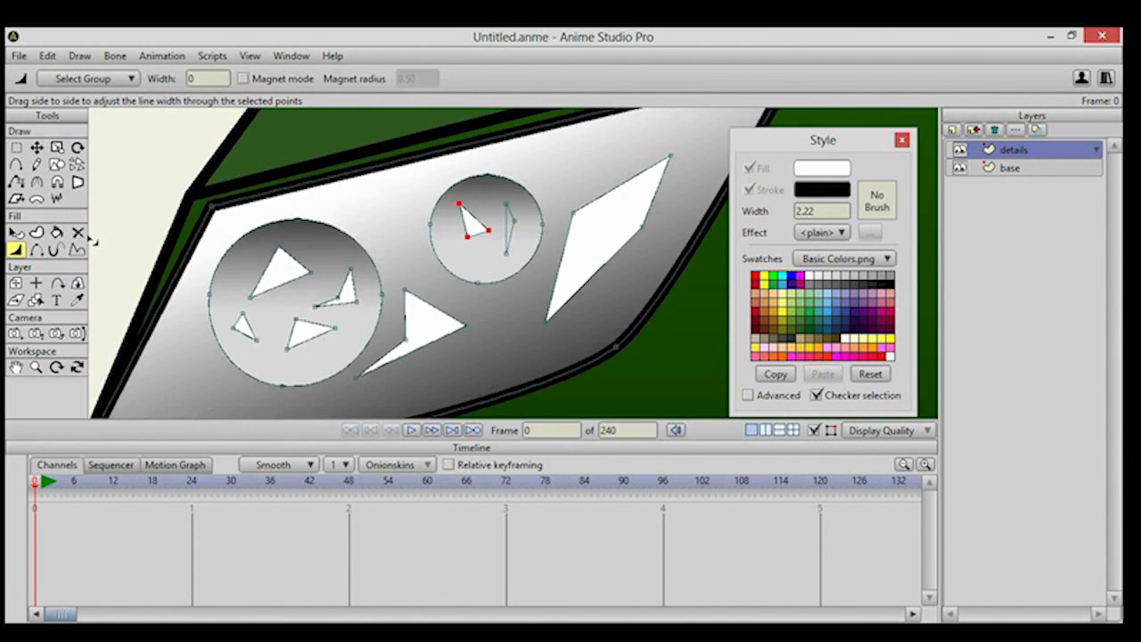
{"action": "left_click", "coordinate": [56, 232]}
{"action": "left_click", "coordinate": [510, 221]}
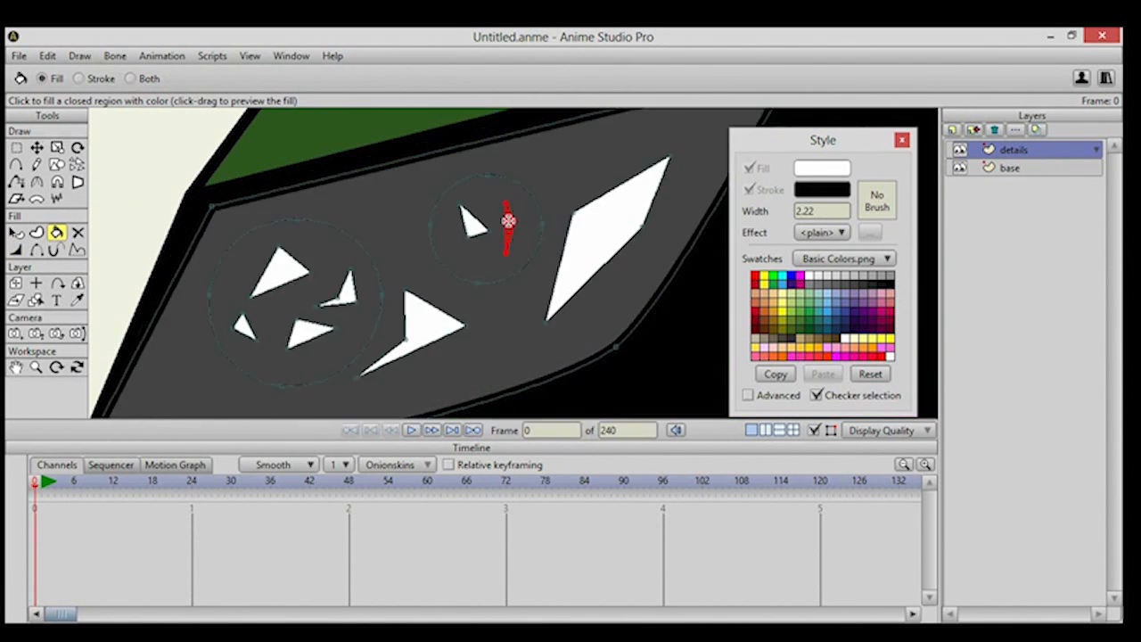
{"action": "left_click", "coordinate": [16, 251]}
{"action": "left_click_drag", "start_coordinate": [532, 244], "coordinate": [250, 203]}
Deselect the highlights, render a preview of the car and examine the finished headlight on the front end.
{"action": "scroll", "coordinate": [443, 290], "scroll_direction": "down", "scroll_amount": 7}
{"action": "left_click", "coordinate": [36, 148]}
{"action": "left_click", "coordinate": [417, 199]}
{"action": "scroll", "coordinate": [554, 239], "scroll_direction": "up", "scroll_amount": 2}
{"action": "left_click_drag", "start_coordinate": [553, 240], "coordinate": [482, 245]}
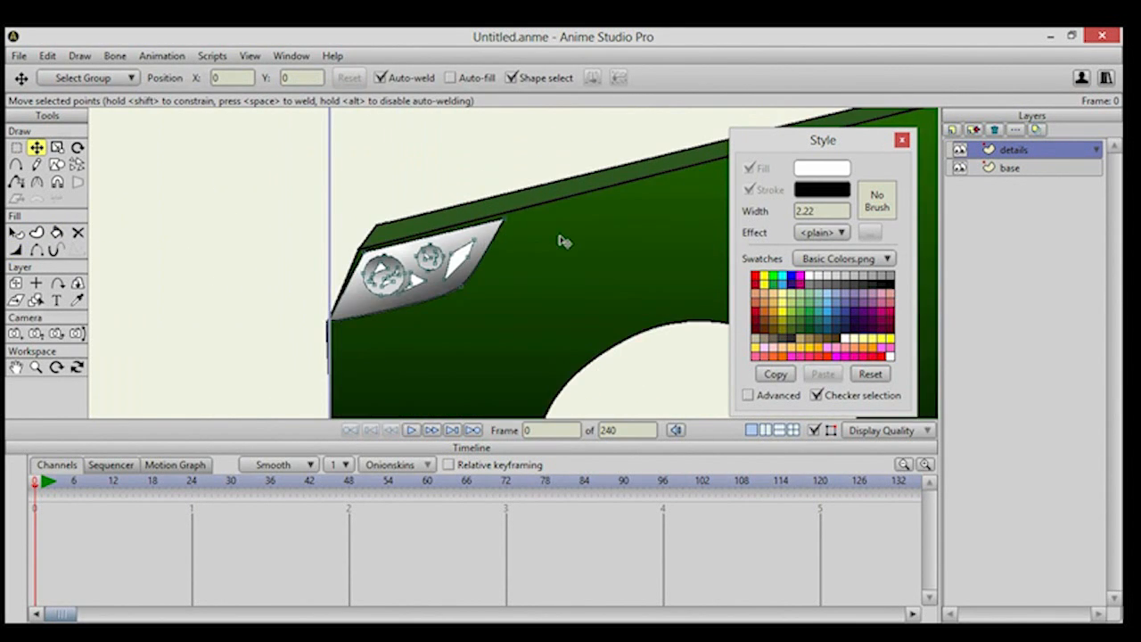
{"action": "left_click", "coordinate": [22, 58]}
{"action": "mouse_move", "coordinate": [47, 267]}
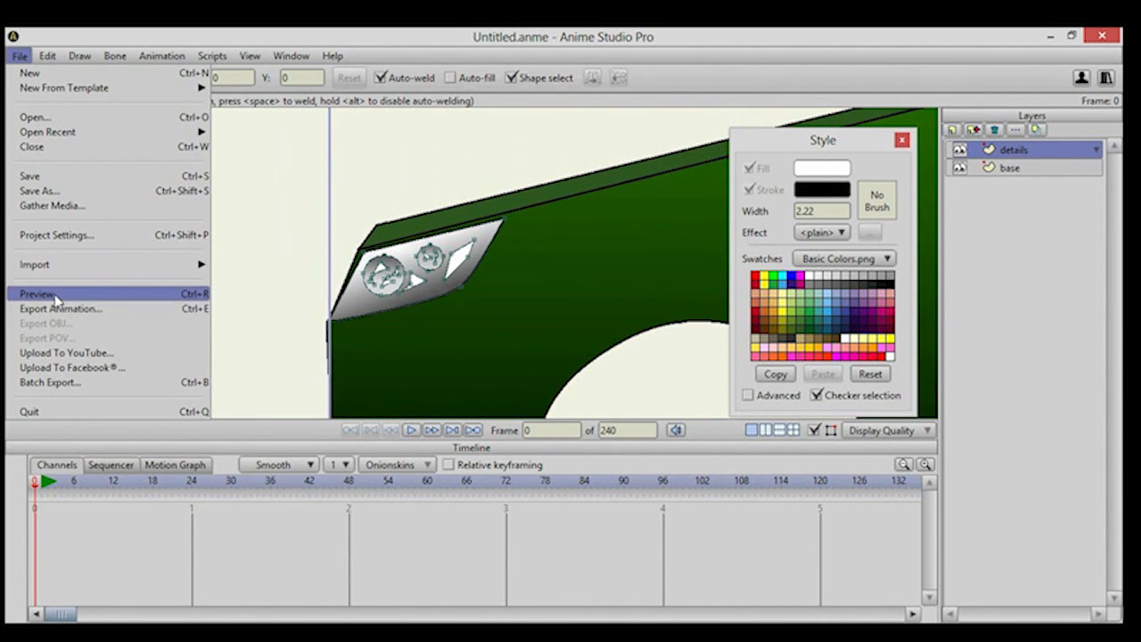
{"action": "left_click", "coordinate": [54, 295]}
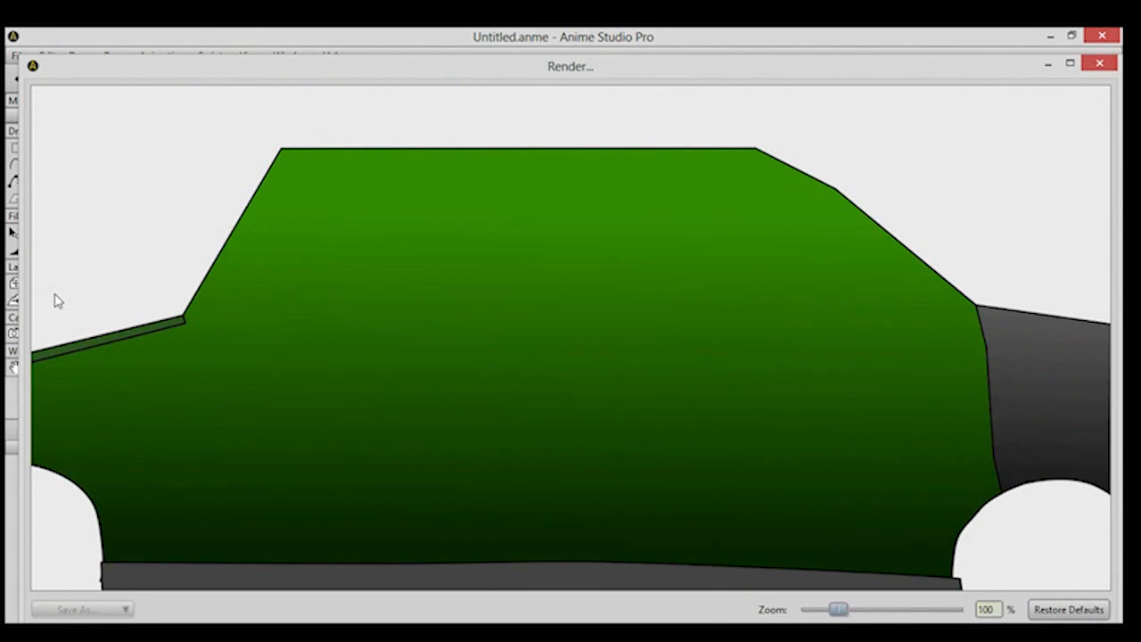
{"action": "left_click_drag", "start_coordinate": [160, 328], "coordinate": [437, 278]}
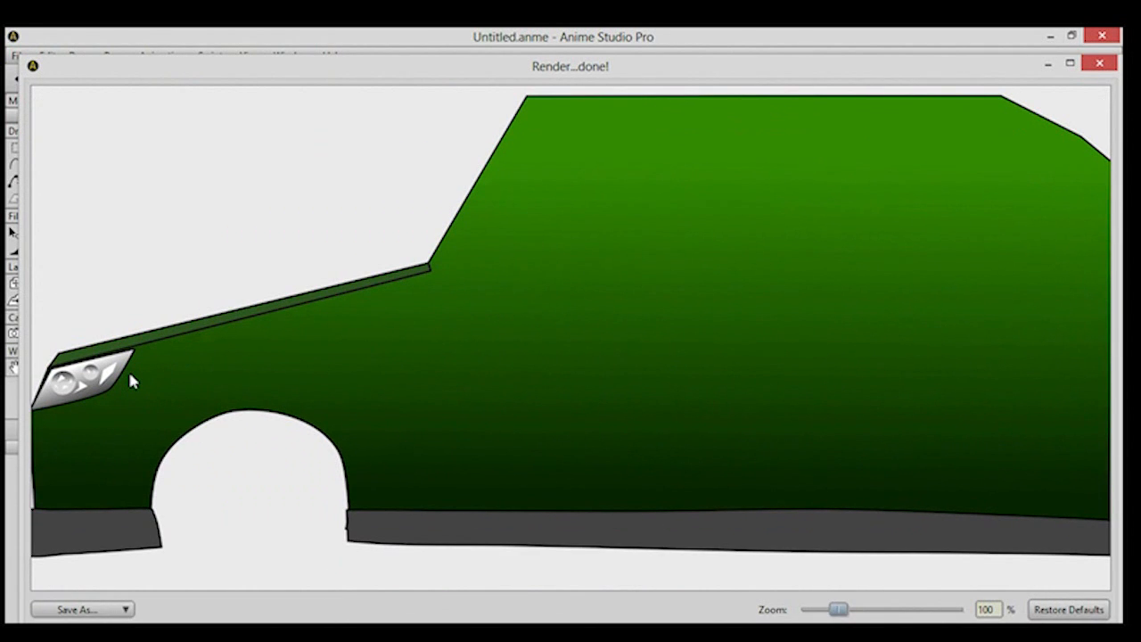
{"action": "left_click", "coordinate": [1112, 71]}
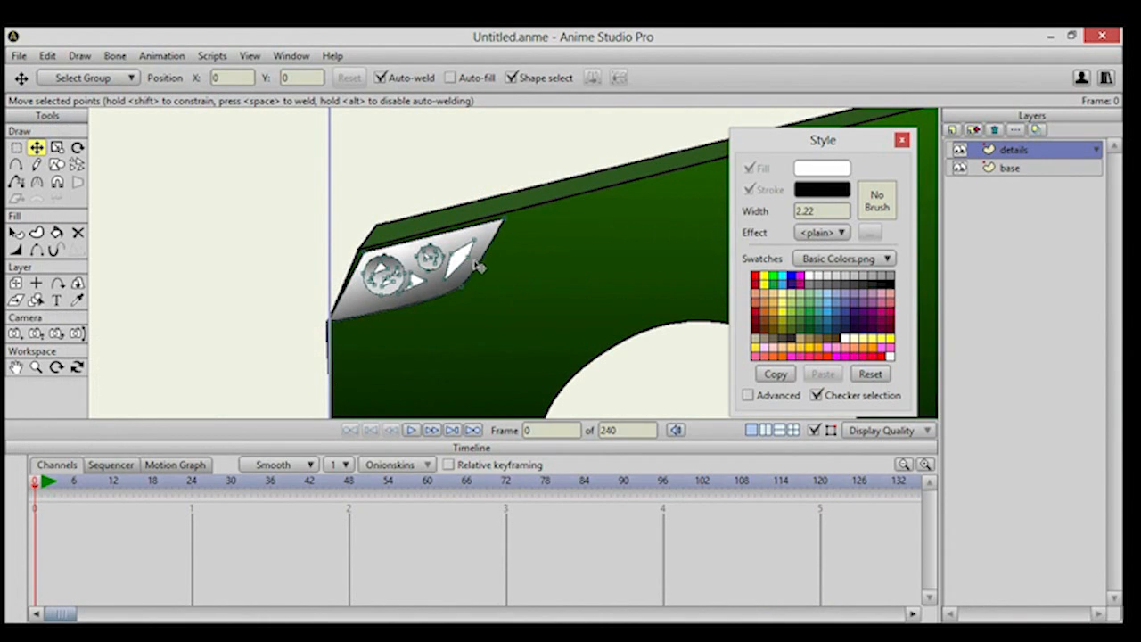
Select all points of the headlight, including its circles and highlights, and scale the whole group up by about half.
{"action": "left_click", "coordinate": [481, 241]}
{"action": "scroll", "coordinate": [395, 272], "scroll_direction": "down", "scroll_amount": 3}
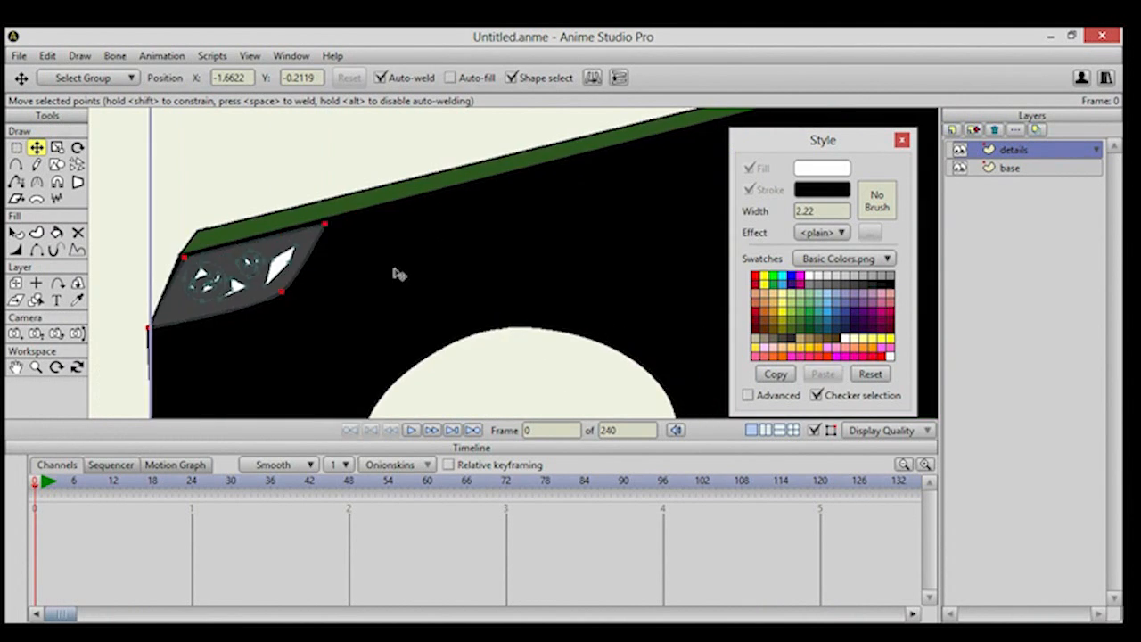
{"action": "left_click", "coordinate": [16, 147]}
{"action": "mouse_move", "coordinate": [276, 211]}
{"action": "left_mouse_down"}
{"action": "mouse_move", "coordinate": [467, 257]}
{"action": "mouse_move", "coordinate": [285, 285]}
{"action": "mouse_move", "coordinate": [281, 219]}
{"action": "left_mouse_up"}
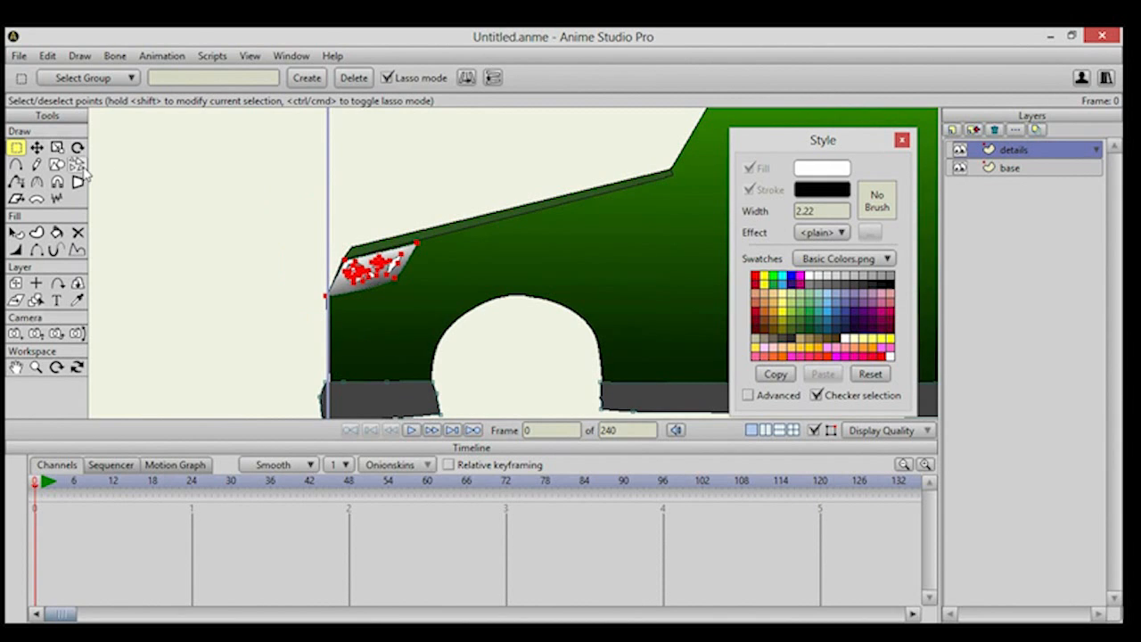
{"action": "left_click", "coordinate": [56, 148]}
{"action": "left_click_drag", "start_coordinate": [423, 303], "coordinate": [446, 310]}
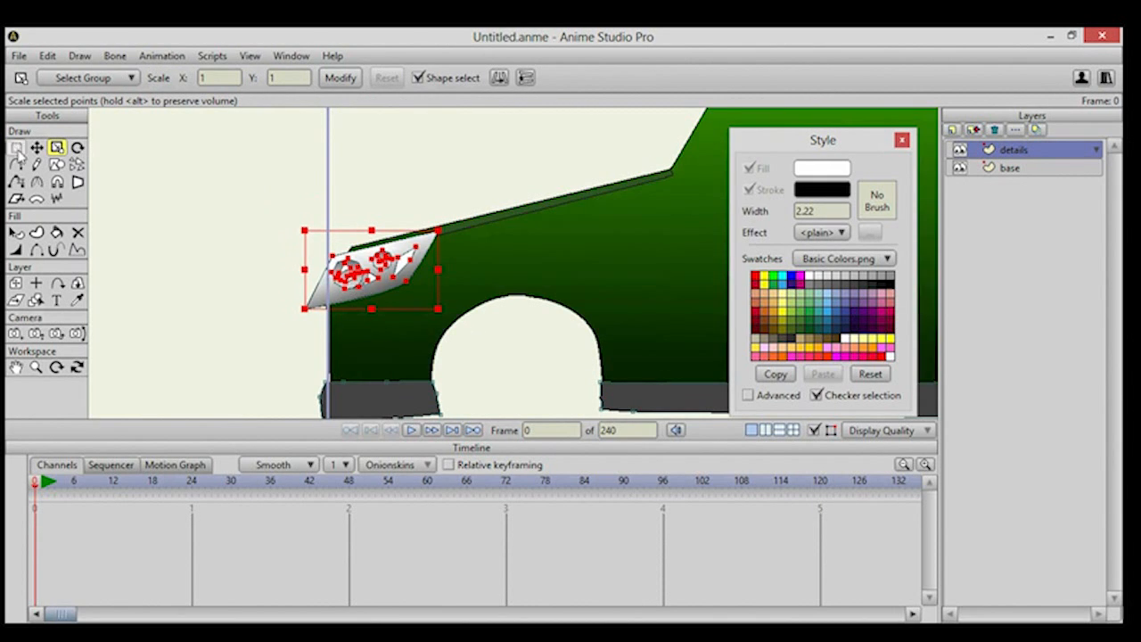
Move the enlarged headlight into place on the car's front end and adjust its corner points to fit the body outline.
{"action": "left_click", "coordinate": [38, 148]}
{"action": "left_click_drag", "start_coordinate": [429, 258], "coordinate": [243, 273]}
{"action": "scroll", "coordinate": [447, 301], "scroll_direction": "down", "scroll_amount": 3}
{"action": "scroll", "coordinate": [433, 285], "scroll_direction": "down", "scroll_amount": 2}
{"action": "left_click_drag", "start_coordinate": [517, 295], "coordinate": [394, 314]}
{"action": "scroll", "coordinate": [308, 314], "scroll_direction": "up", "scroll_amount": 5}
{"action": "left_click_drag", "start_coordinate": [312, 312], "coordinate": [614, 232]}
{"action": "scroll", "coordinate": [294, 250], "scroll_direction": "up", "scroll_amount": 4}
{"action": "left_click_drag", "start_coordinate": [255, 251], "coordinate": [357, 252]}
{"action": "left_click", "coordinate": [204, 249]}
{"action": "left_click_drag", "start_coordinate": [212, 309], "coordinate": [217, 292]}
{"action": "left_click_drag", "start_coordinate": [357, 272], "coordinate": [354, 275]}
{"action": "left_click_drag", "start_coordinate": [217, 293], "coordinate": [223, 294]}
{"action": "left_click_drag", "start_coordinate": [435, 287], "coordinate": [445, 253]}
Draw a closed, roughly rectangular turn-signal outline just below the headlight and adjust its front corner points.
{"action": "left_click", "coordinate": [15, 168]}
{"action": "left_click_drag", "start_coordinate": [229, 294], "coordinate": [375, 277]}
{"action": "mouse_move", "coordinate": [258, 258]}
{"action": "left_mouse_down"}
{"action": "mouse_move", "coordinate": [371, 253]}
{"action": "mouse_move", "coordinate": [375, 302]}
{"action": "mouse_move", "coordinate": [251, 300]}
{"action": "mouse_move", "coordinate": [256, 258]}
{"action": "left_mouse_up"}
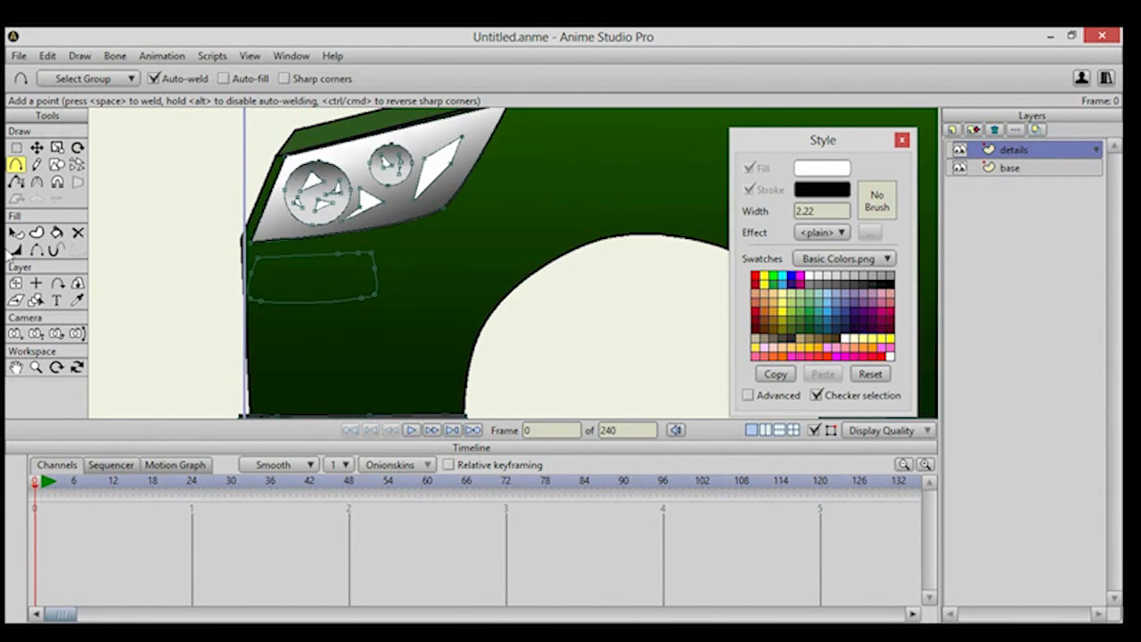
{"action": "left_click", "coordinate": [37, 181]}
{"action": "left_click", "coordinate": [257, 260]}
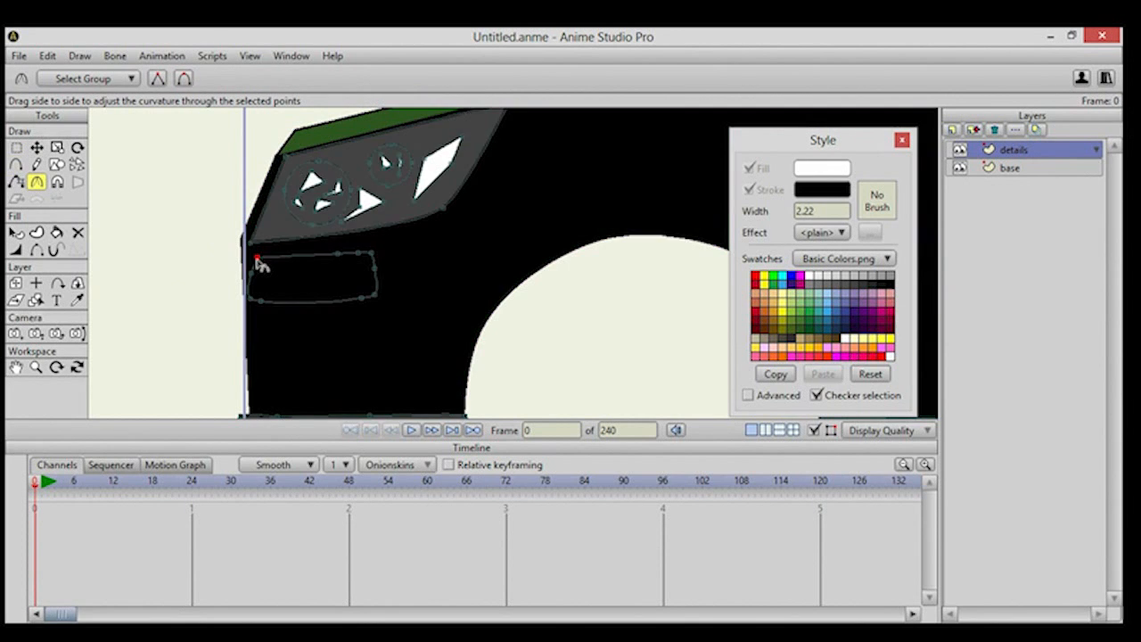
{"action": "left_click", "coordinate": [250, 298]}
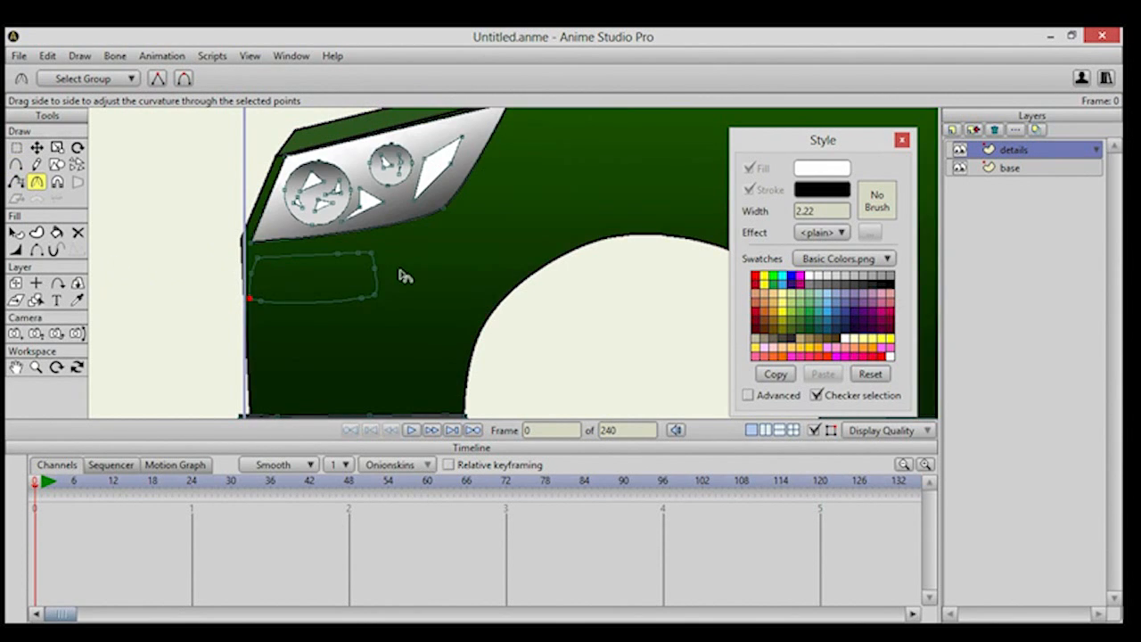
{"action": "left_click", "coordinate": [37, 147]}
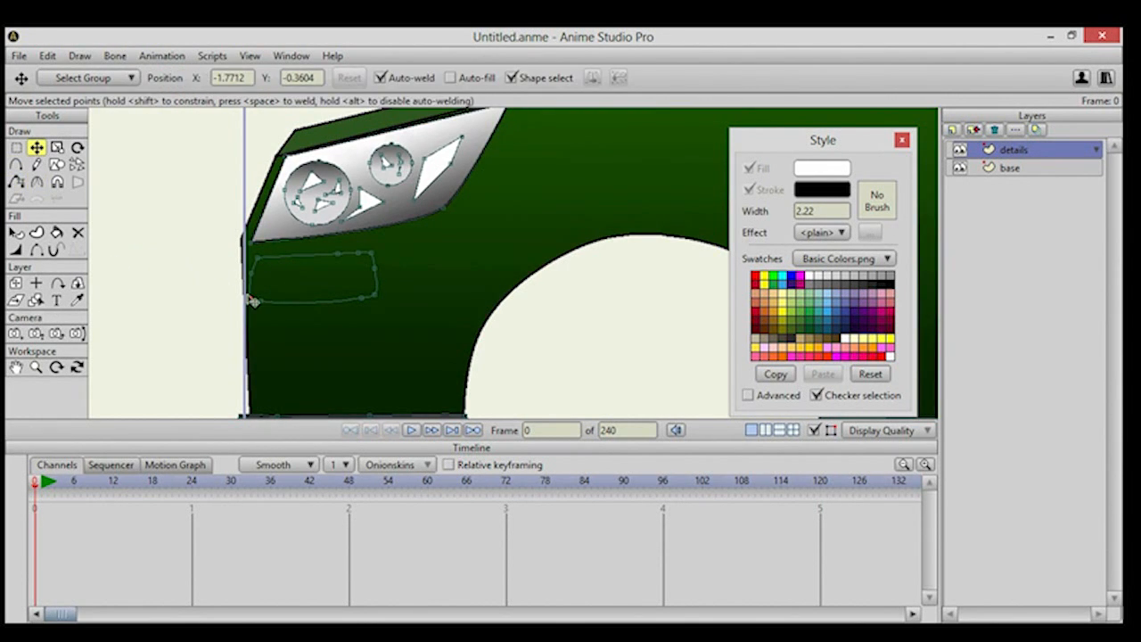
{"action": "left_click_drag", "start_coordinate": [253, 301], "coordinate": [250, 301]}
Choose the Gradient fill effect with the Linear type and set its start colour to dark red.
{"action": "left_click", "coordinate": [57, 233]}
{"action": "left_click", "coordinate": [836, 235]}
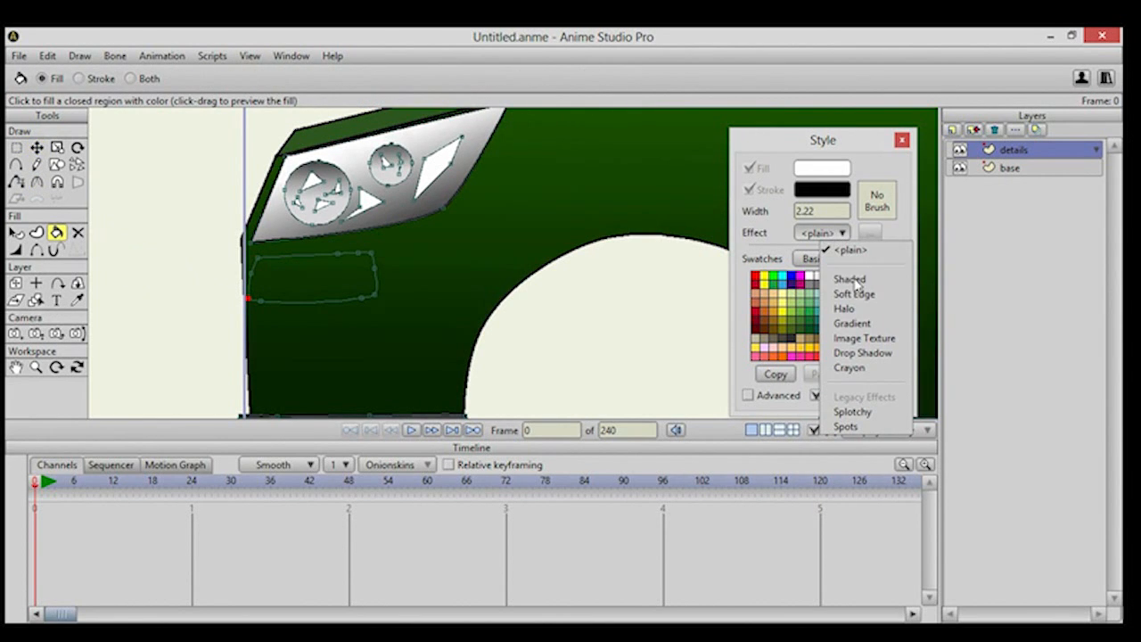
{"action": "left_click", "coordinate": [861, 323]}
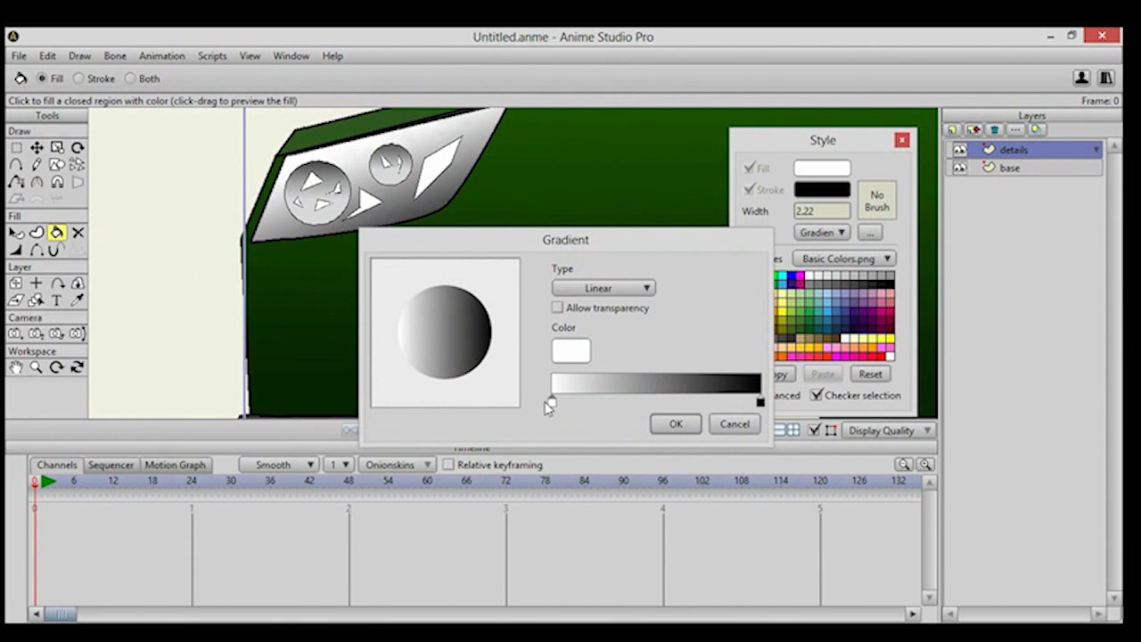
{"action": "left_click", "coordinate": [575, 350]}
{"action": "left_click", "coordinate": [867, 403]}
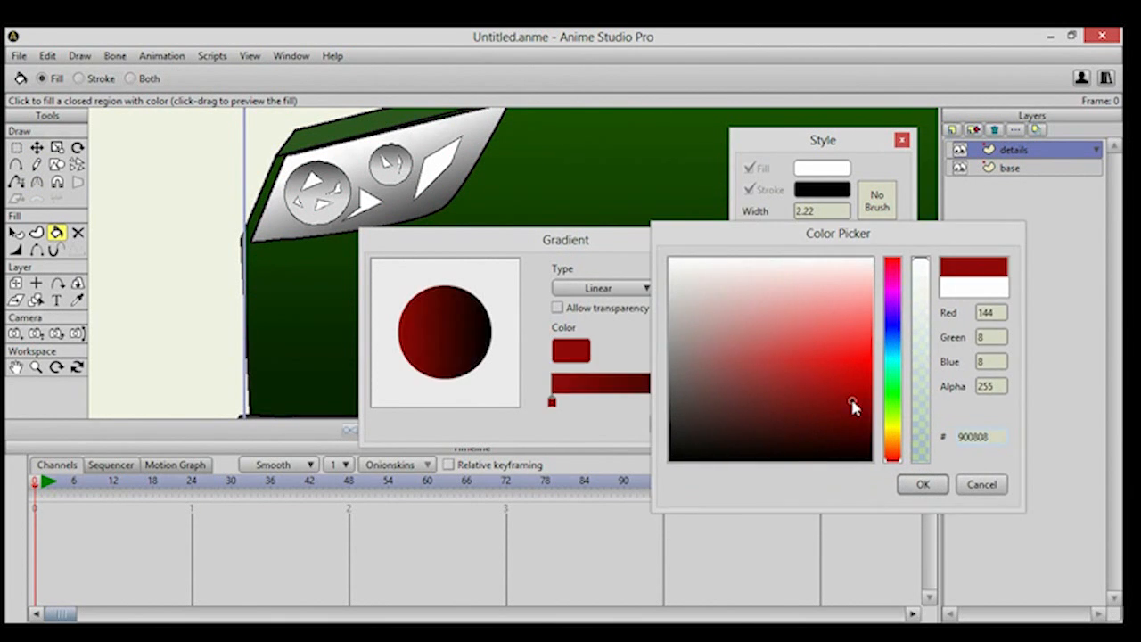
{"action": "left_click_drag", "start_coordinate": [893, 450], "coordinate": [894, 464]}
{"action": "left_click", "coordinate": [923, 485]}
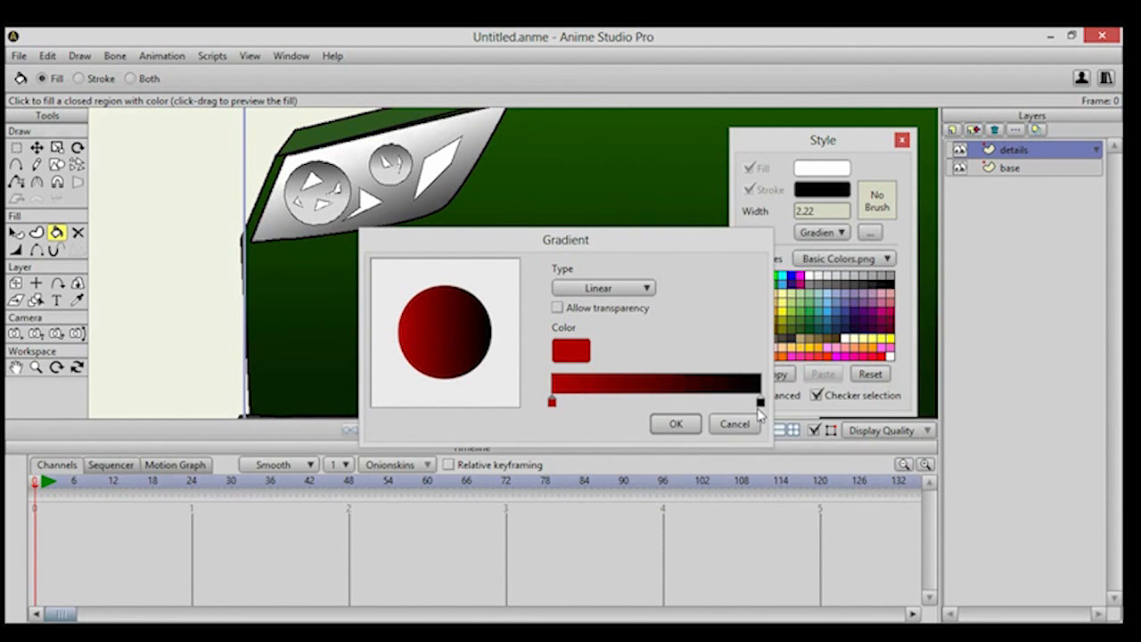
Set the gradient's end colour to orange FA7C00 and accept the gradient.
{"action": "double_click", "coordinate": [760, 403]}
{"action": "left_click", "coordinate": [897, 444]}
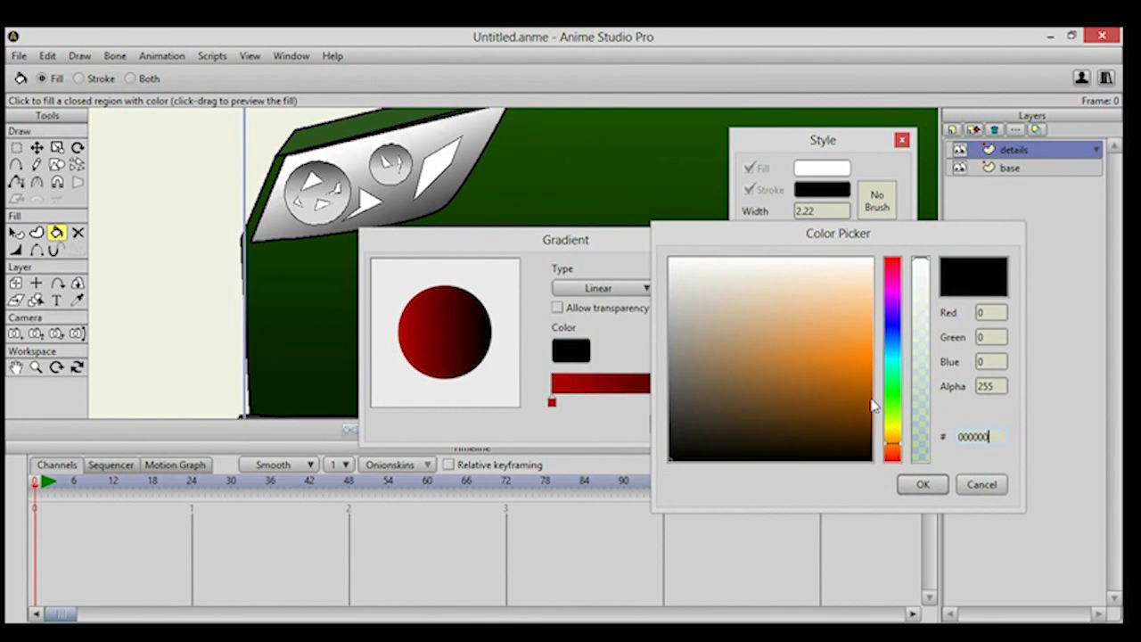
{"action": "left_click", "coordinate": [871, 362]}
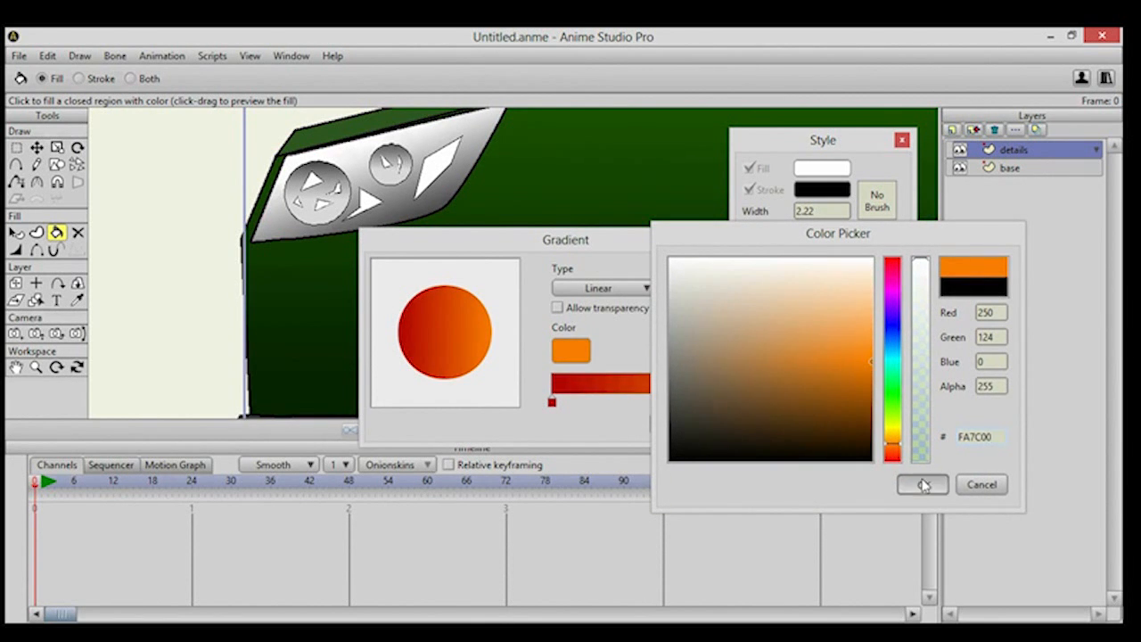
{"action": "left_click", "coordinate": [924, 485]}
{"action": "left_click", "coordinate": [687, 429]}
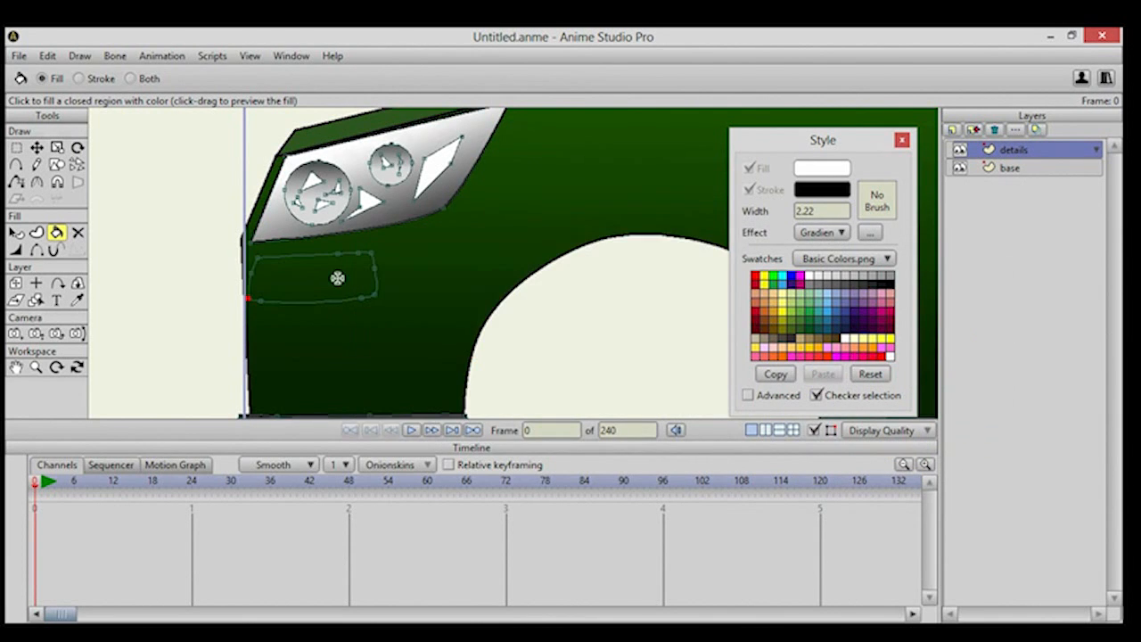
Fill the turn-signal shape with the gradient and orient it vertically, red at the top to orange at the bottom.
{"action": "left_click", "coordinate": [339, 276]}
{"action": "left_click", "coordinate": [17, 233]}
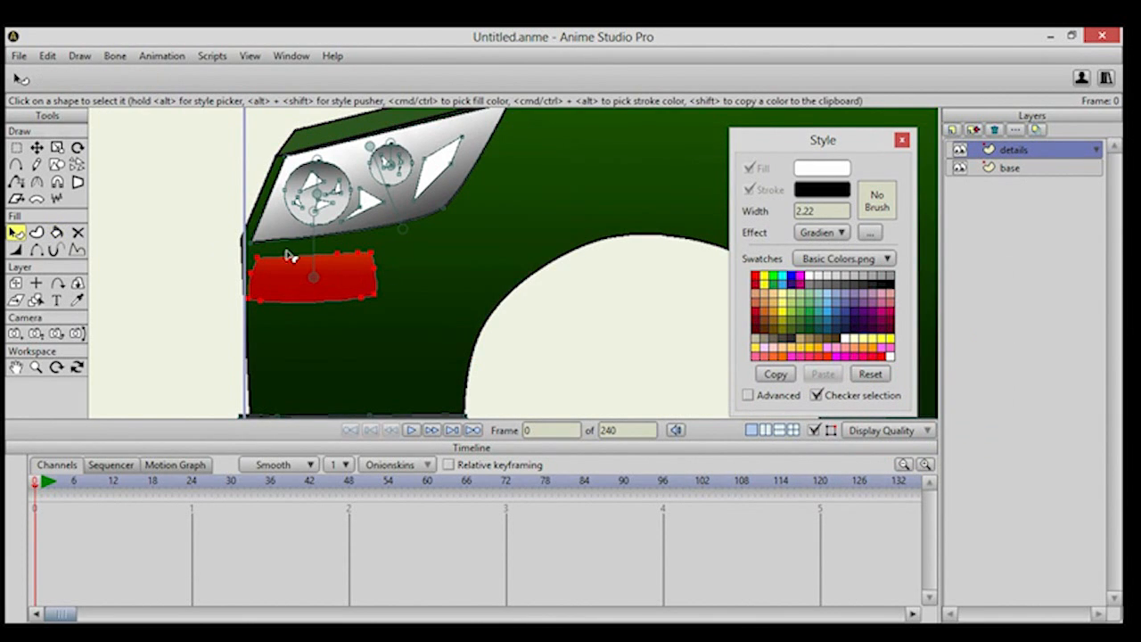
{"action": "left_click_drag", "start_coordinate": [315, 212], "coordinate": [311, 360]}
{"action": "left_click_drag", "start_coordinate": [315, 278], "coordinate": [318, 237]}
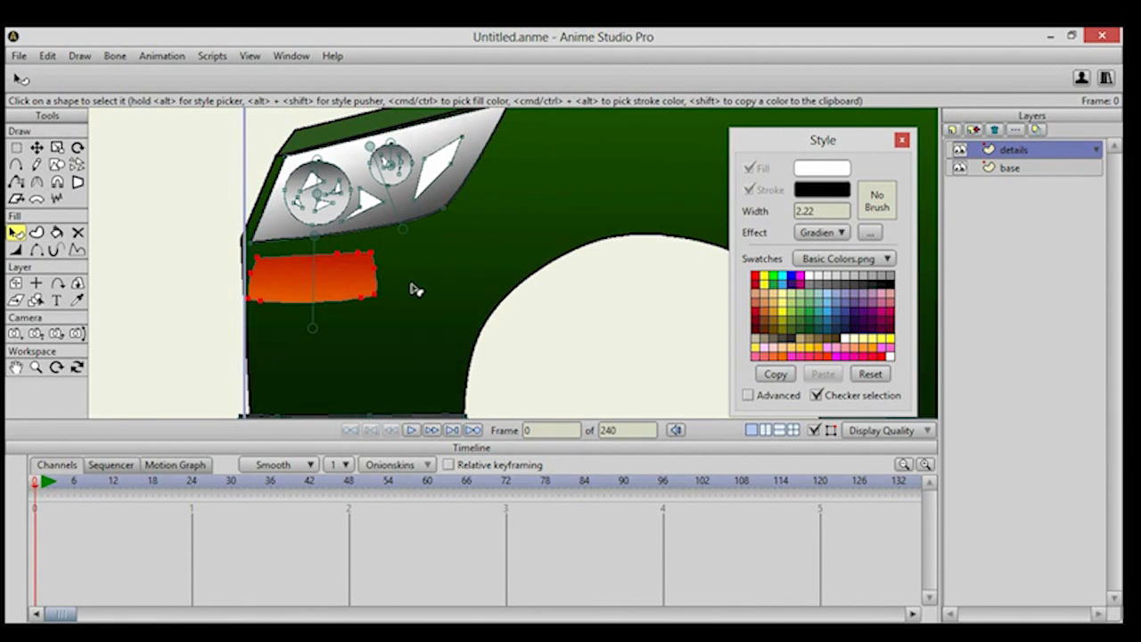
{"action": "left_click_drag", "start_coordinate": [413, 285], "coordinate": [378, 277]}
Enable sharp corners for new points and set the fill to light orange with the plain effect.
{"action": "left_click", "coordinate": [17, 165]}
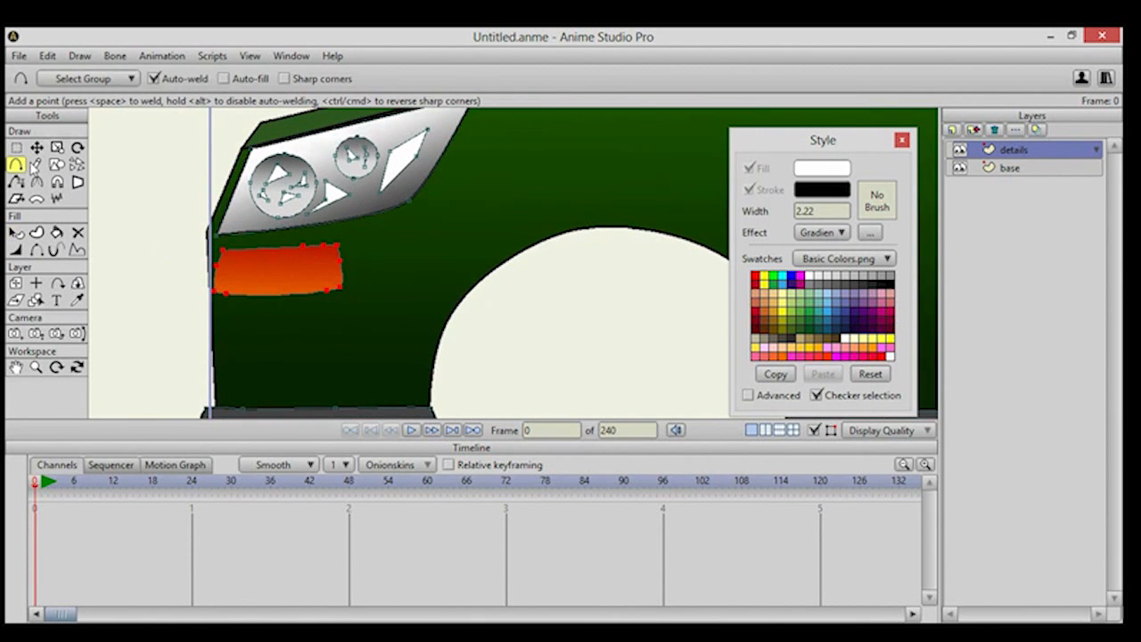
{"action": "left_click", "coordinate": [287, 79]}
{"action": "left_click", "coordinate": [879, 354]}
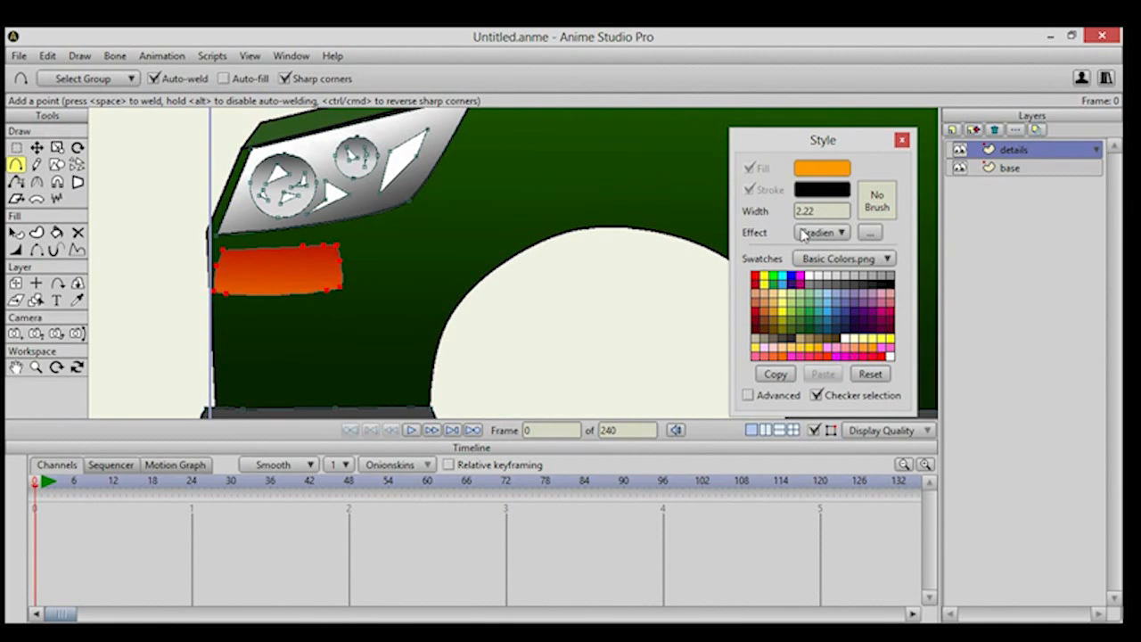
{"action": "left_click", "coordinate": [807, 232]}
{"action": "left_click", "coordinate": [822, 256]}
Draw four small angular highlight outlines inside the turn signal: a four-sided one, two thin rear triangles and a small front triangle.
{"action": "left_click_drag", "start_coordinate": [242, 264], "coordinate": [356, 262]}
{"action": "scroll", "coordinate": [358, 262], "scroll_direction": "up", "scroll_amount": 4}
{"action": "mouse_move", "coordinate": [274, 246]}
{"action": "left_mouse_down"}
{"action": "mouse_move", "coordinate": [347, 249]}
{"action": "mouse_move", "coordinate": [305, 265]}
{"action": "left_mouse_up"}
{"action": "mouse_move", "coordinate": [216, 253]}
{"action": "left_mouse_down"}
{"action": "mouse_move", "coordinate": [261, 278]}
{"action": "mouse_move", "coordinate": [217, 253]}
{"action": "left_mouse_up"}
{"action": "left_click_drag", "start_coordinate": [323, 282], "coordinate": [363, 280]}
{"action": "left_click_drag", "start_coordinate": [363, 280], "coordinate": [274, 300]}
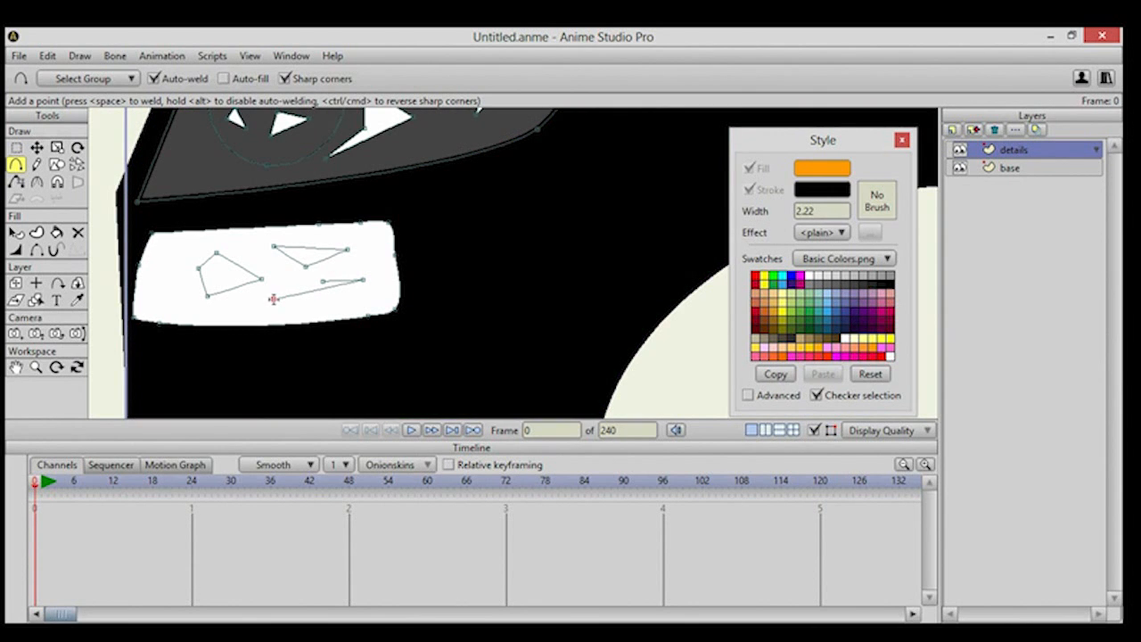
{"action": "left_click_drag", "start_coordinate": [164, 257], "coordinate": [164, 290]}
Fill all four highlight shapes inside the turn signal with the light orange colour.
{"action": "left_click", "coordinate": [57, 232]}
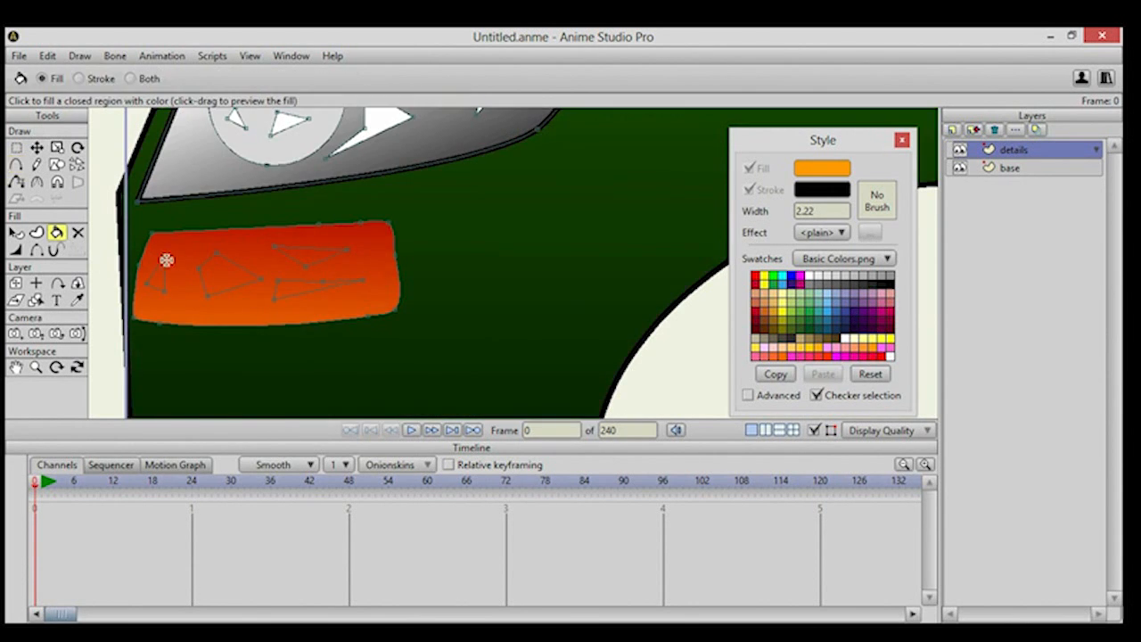
{"action": "left_click", "coordinate": [157, 272]}
{"action": "left_click", "coordinate": [227, 272]}
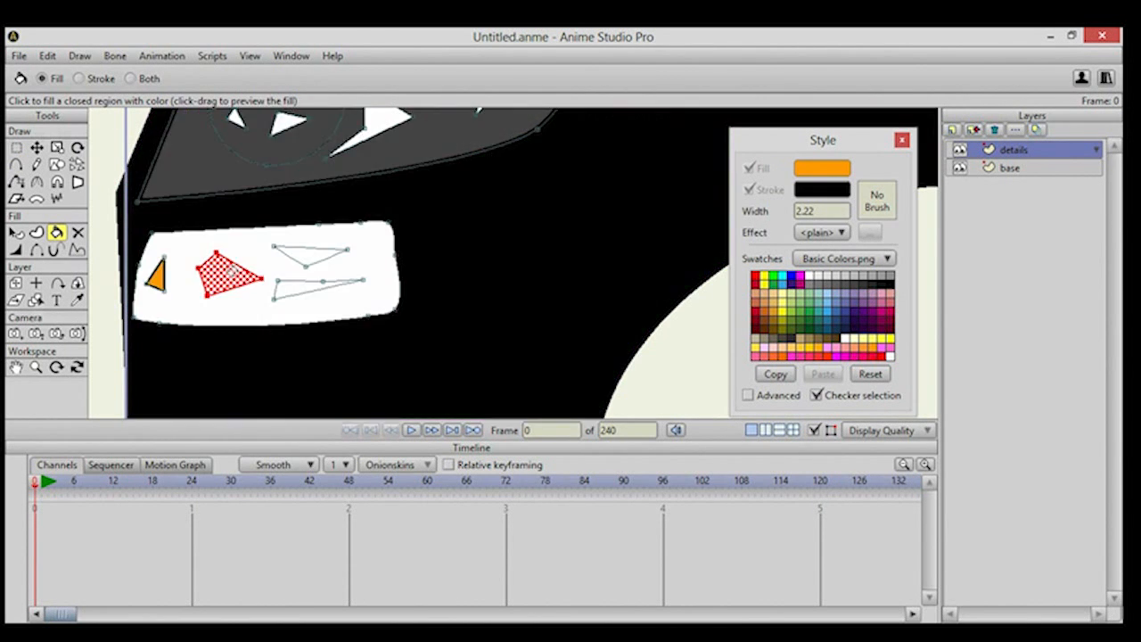
{"action": "left_click", "coordinate": [294, 282]}
{"action": "left_click", "coordinate": [296, 256]}
Set the line width of each of the four orange turn-signal highlights to 0.
{"action": "left_click", "coordinate": [16, 250]}
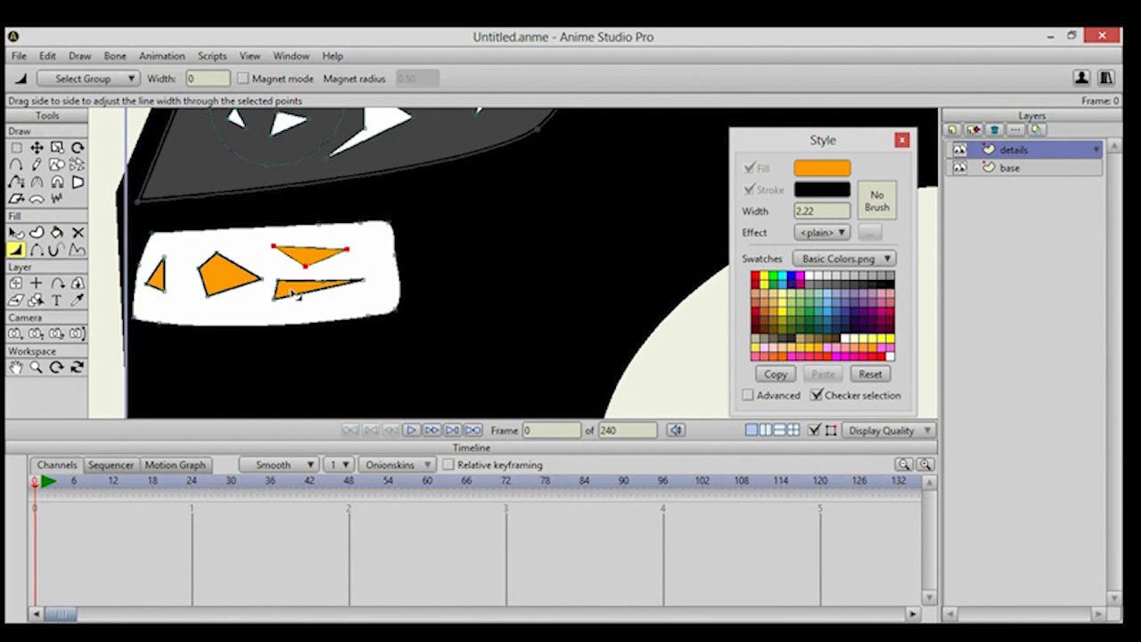
{"action": "left_click_drag", "start_coordinate": [170, 278], "coordinate": [166, 274]}
{"action": "left_click", "coordinate": [37, 148]}
{"action": "left_click", "coordinate": [223, 281]}
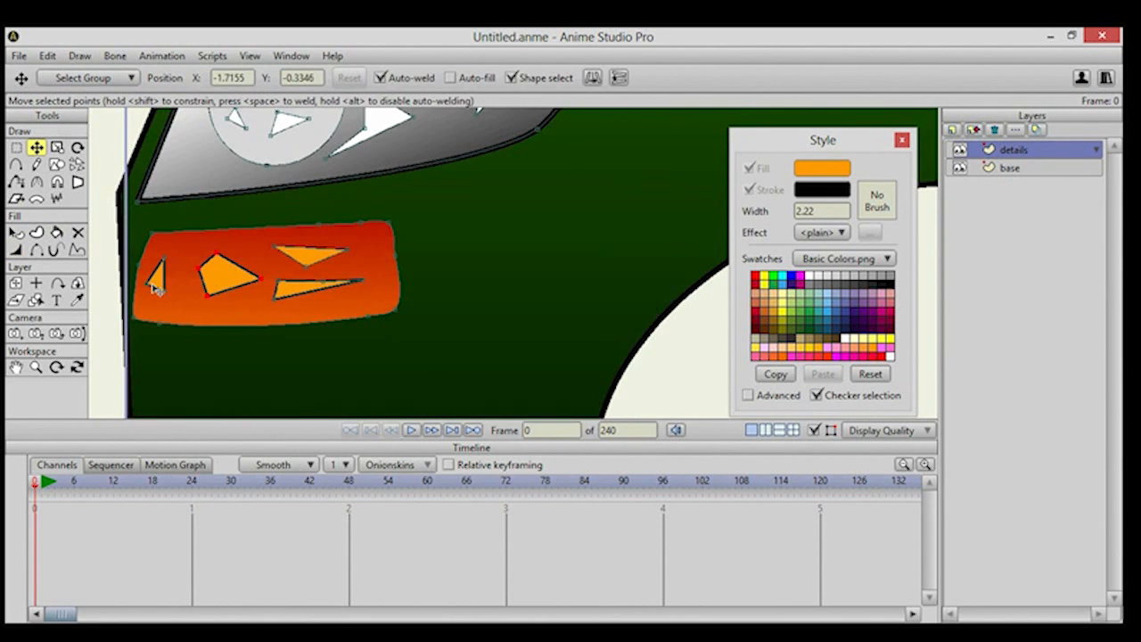
{"action": "left_click", "coordinate": [15, 251]}
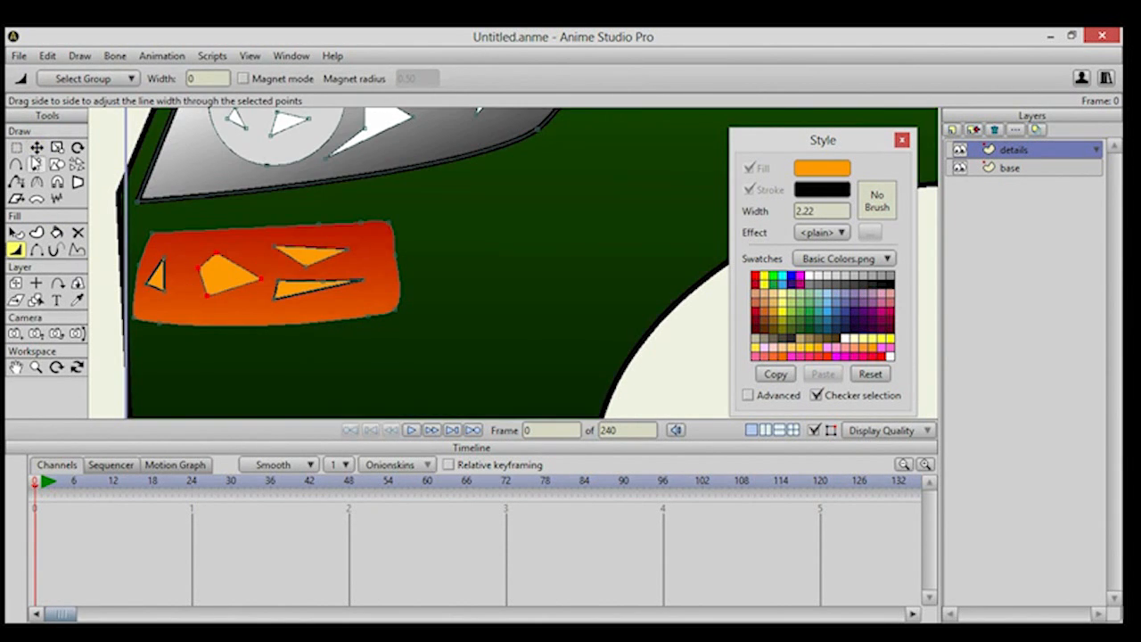
{"action": "left_click", "coordinate": [36, 148]}
{"action": "left_click", "coordinate": [287, 299]}
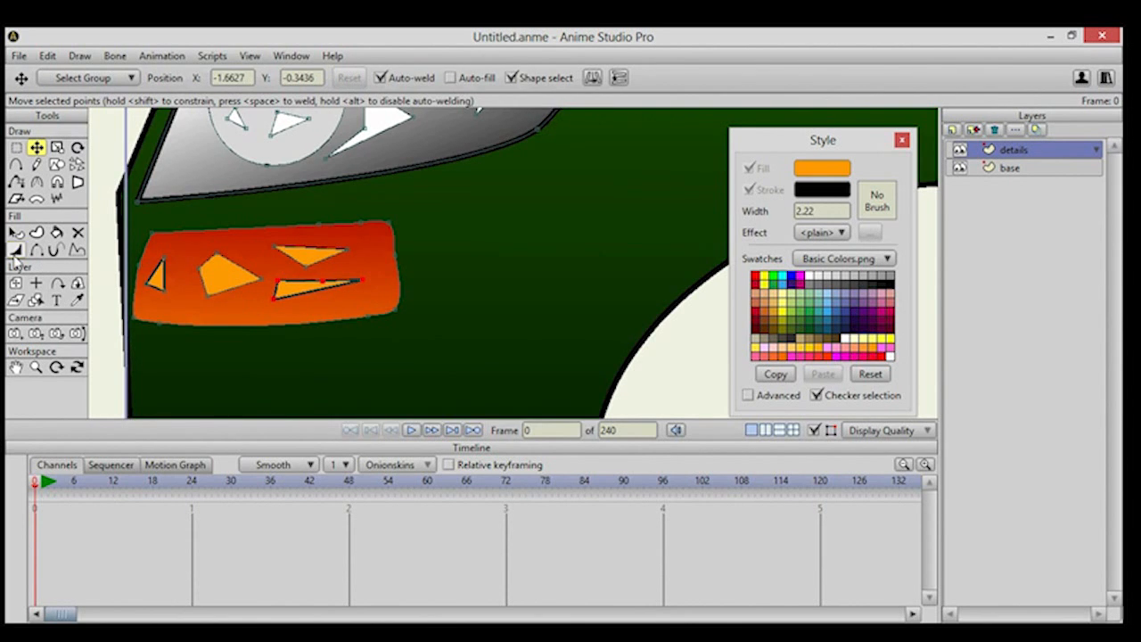
{"action": "left_click", "coordinate": [15, 250]}
{"action": "left_click", "coordinate": [36, 148]}
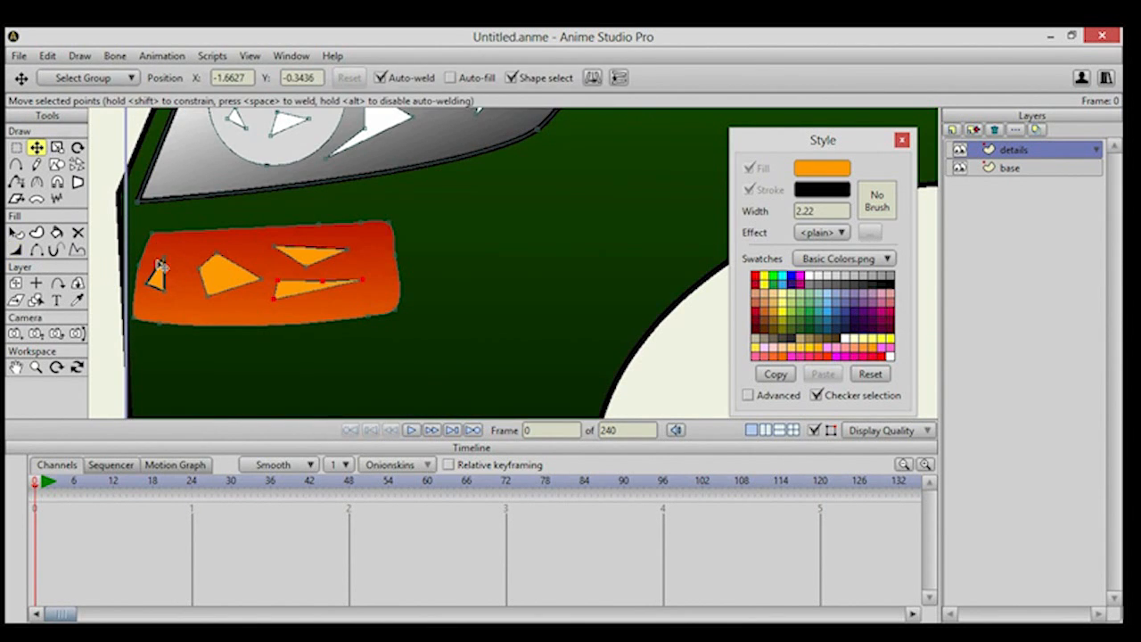
{"action": "left_click", "coordinate": [159, 269]}
{"action": "left_click", "coordinate": [15, 250]}
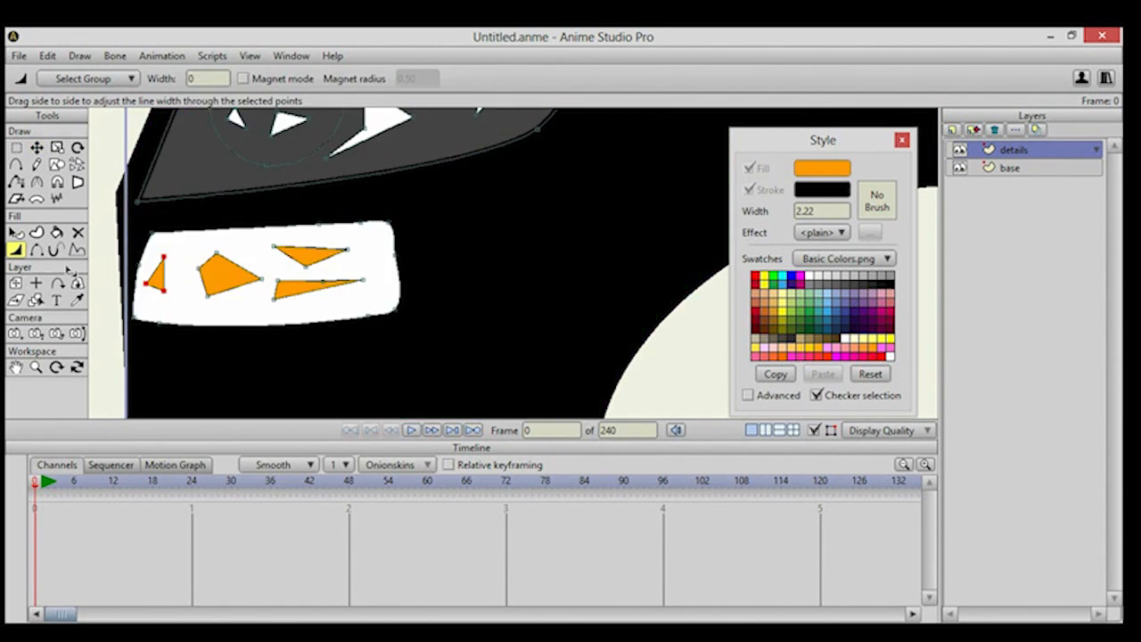
Draw a thin closed strip along the car's roof, slightly overhanging the front edge, and adjust its rear corner points.
{"action": "scroll", "coordinate": [324, 263], "scroll_direction": "down", "scroll_amount": 3}
{"action": "left_click_drag", "start_coordinate": [482, 222], "coordinate": [341, 223]}
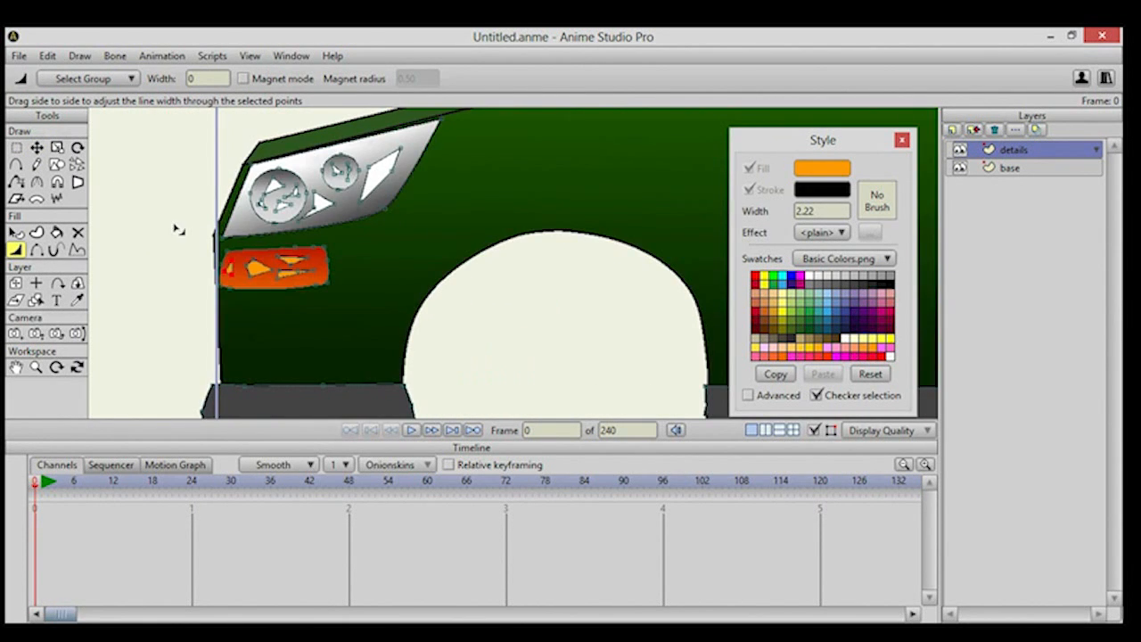
{"action": "scroll", "coordinate": [177, 228], "scroll_direction": "down", "scroll_amount": 3}
{"action": "left_click_drag", "start_coordinate": [510, 270], "coordinate": [331, 272]}
{"action": "scroll", "coordinate": [571, 270], "scroll_direction": "down", "scroll_amount": 4}
{"action": "left_click_drag", "start_coordinate": [576, 270], "coordinate": [400, 270]}
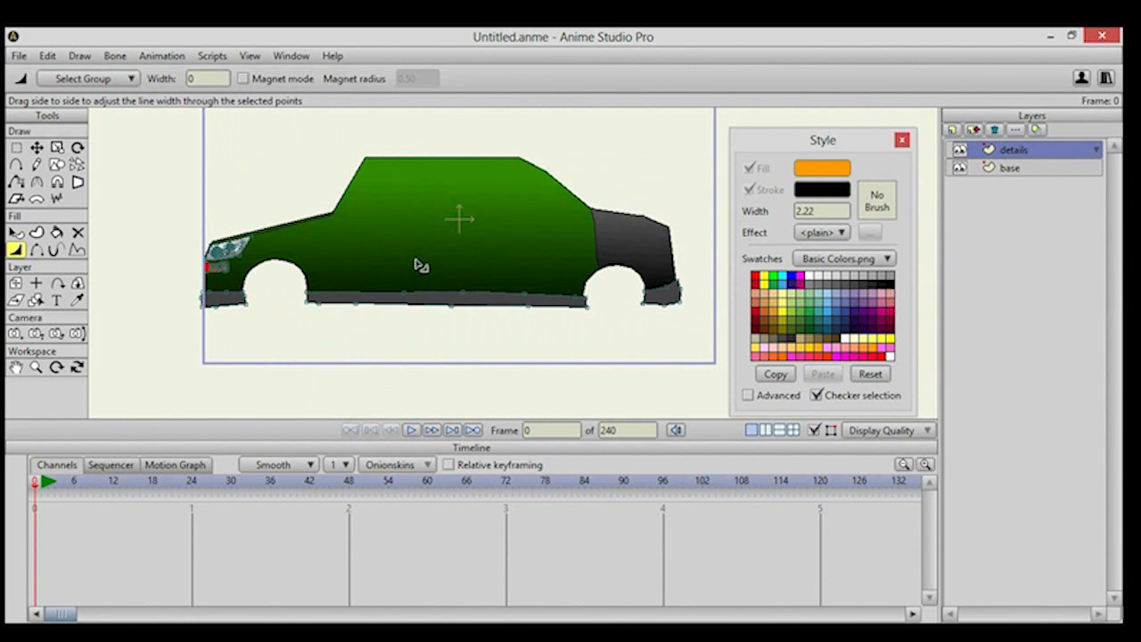
{"action": "left_click", "coordinate": [16, 164]}
{"action": "scroll", "coordinate": [229, 199], "scroll_direction": "up", "scroll_amount": 3}
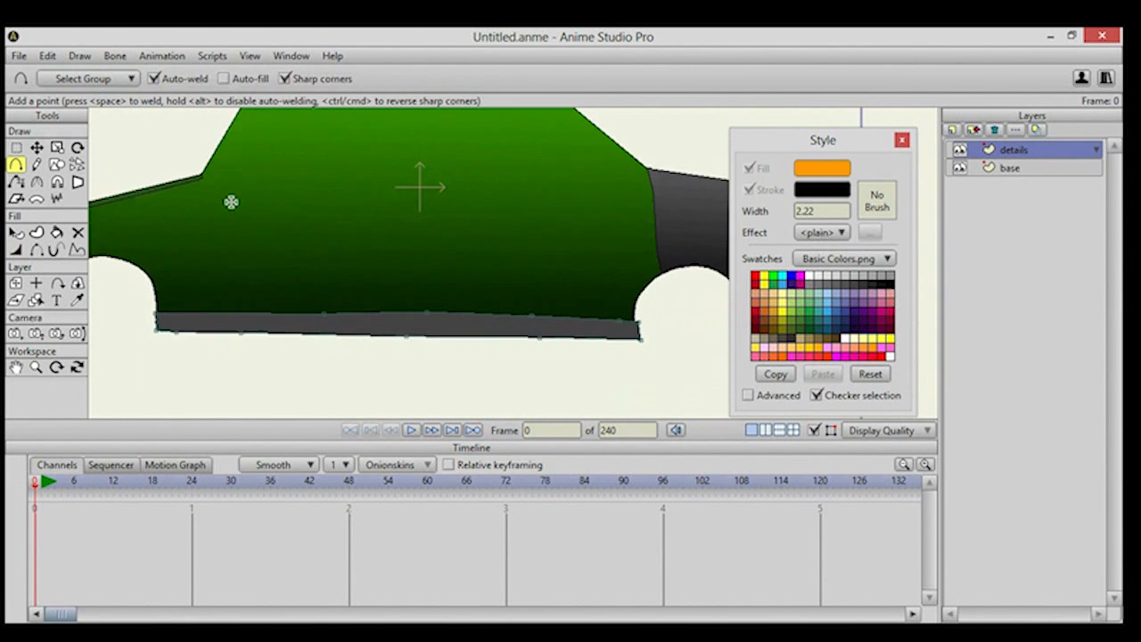
{"action": "scroll", "coordinate": [366, 295], "scroll_direction": "up", "scroll_amount": 2}
{"action": "mouse_move", "coordinate": [230, 189]}
{"action": "left_mouse_down"}
{"action": "mouse_move", "coordinate": [255, 211]}
{"action": "mouse_move", "coordinate": [247, 186]}
{"action": "mouse_move", "coordinate": [642, 187]}
{"action": "left_mouse_up"}
{"action": "left_click_drag", "start_coordinate": [642, 187], "coordinate": [136, 229]}
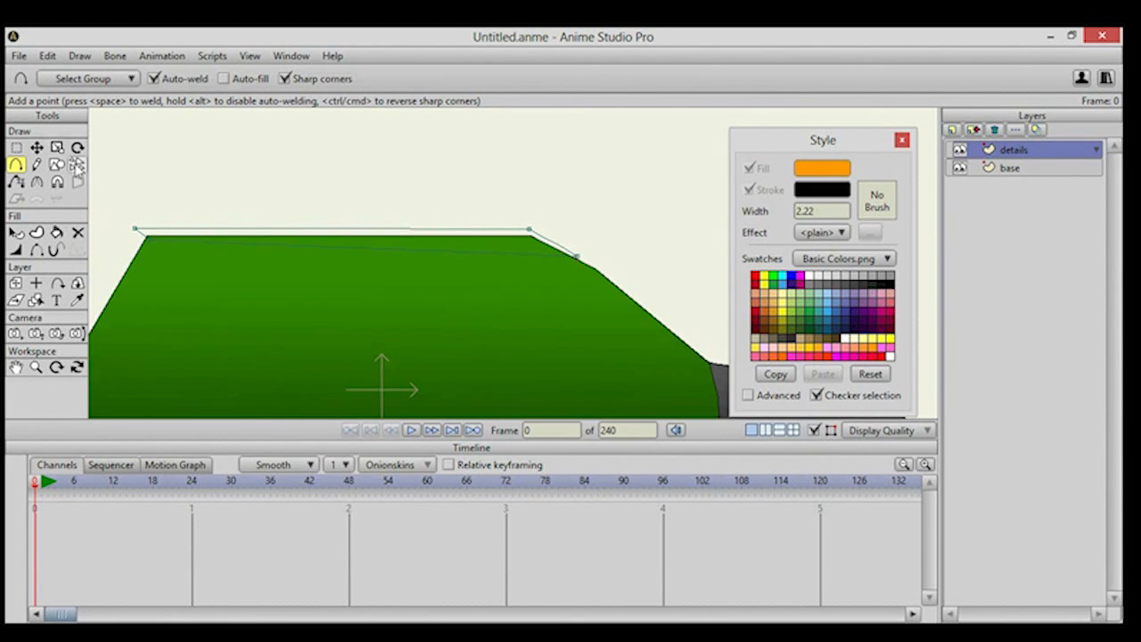
{"action": "key", "text": "t"}
{"action": "left_click_drag", "start_coordinate": [579, 257], "coordinate": [530, 231]}
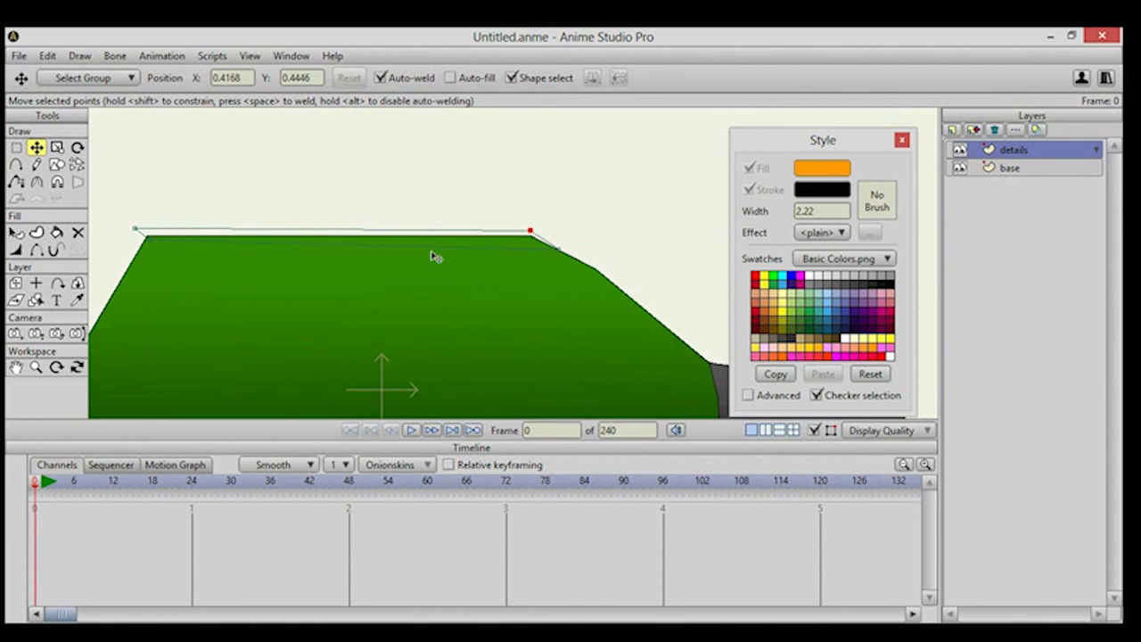
Fill the roof strip with black.
{"action": "left_click", "coordinate": [57, 233]}
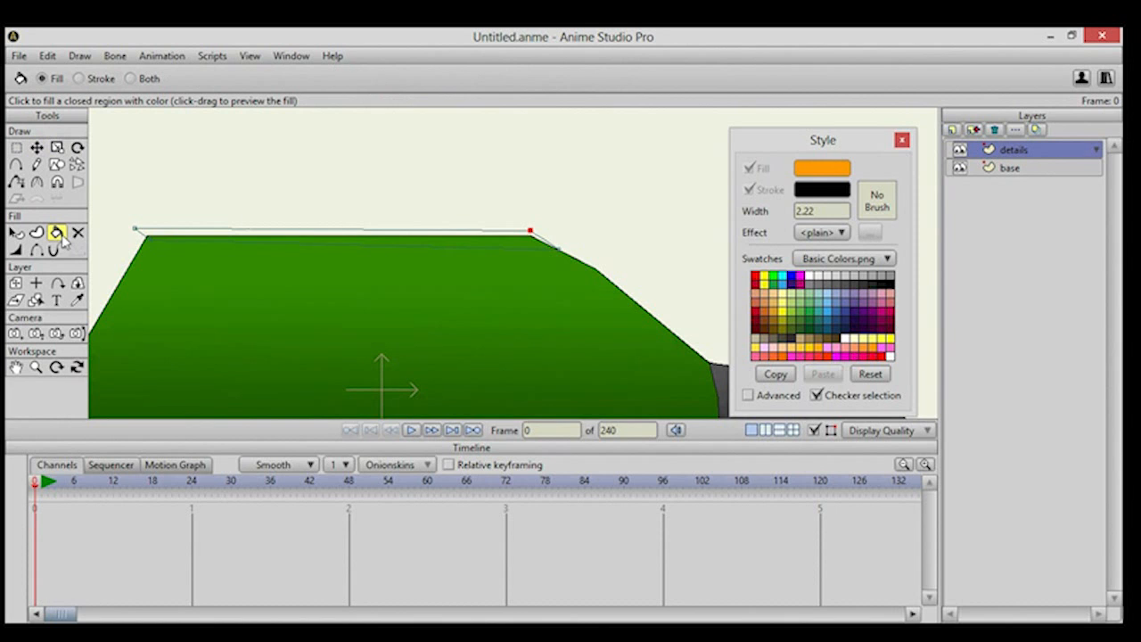
{"action": "left_click", "coordinate": [883, 286]}
{"action": "left_click", "coordinate": [479, 237]}
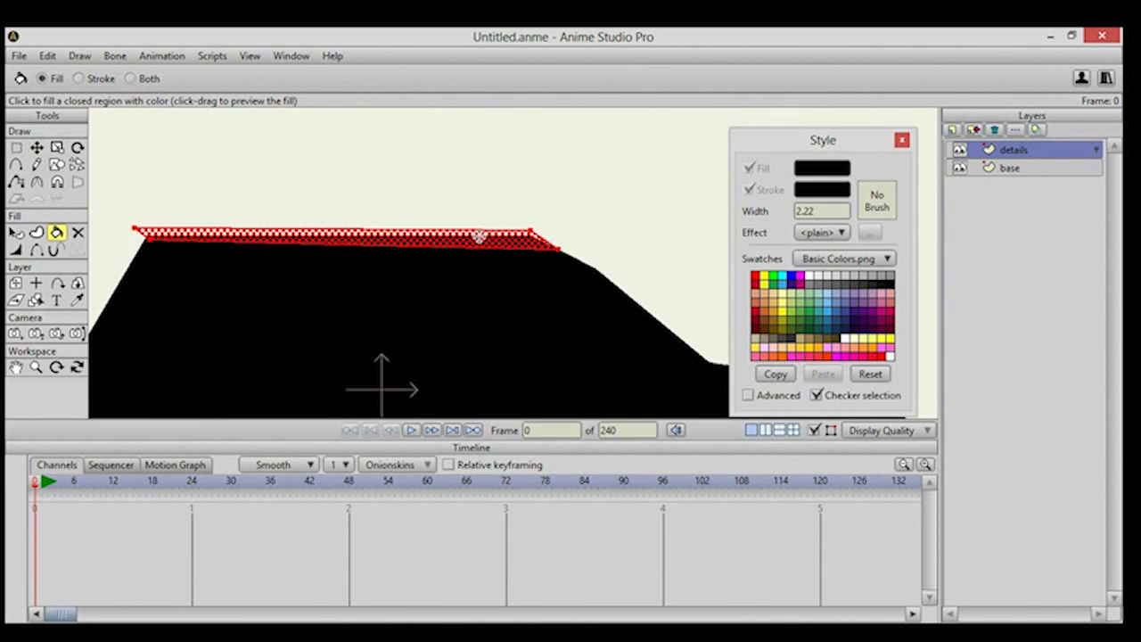
Add a new vector layer above the details layer.
{"action": "scroll", "coordinate": [522, 258], "scroll_direction": "down", "scroll_amount": 2}
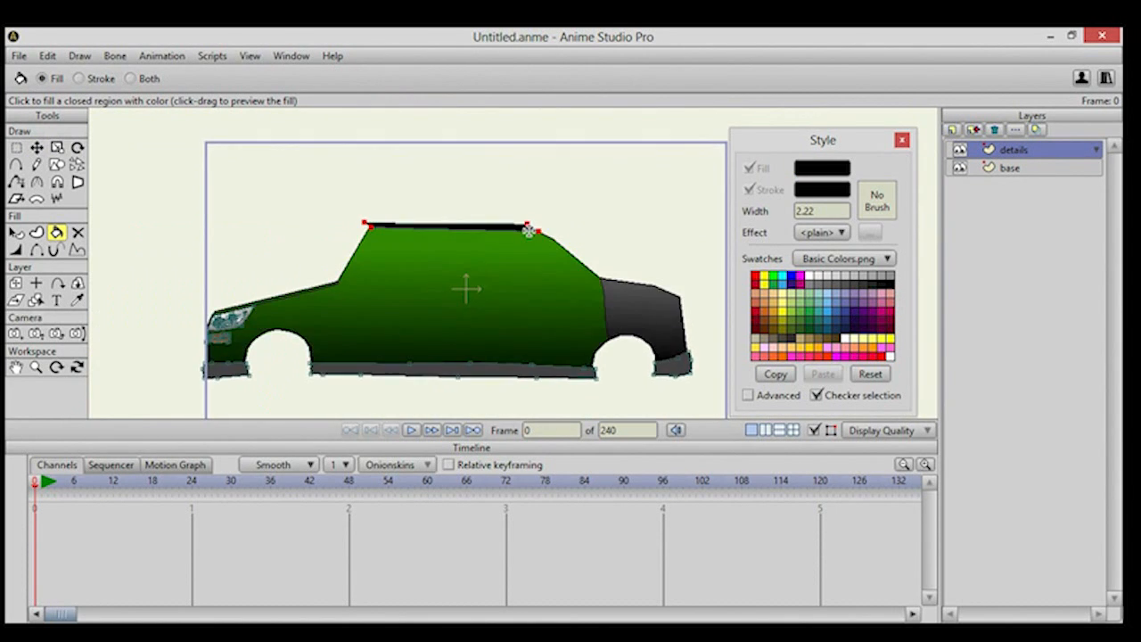
{"action": "scroll", "coordinate": [529, 231], "scroll_direction": "up", "scroll_amount": 2}
{"action": "left_click_drag", "start_coordinate": [495, 308], "coordinate": [518, 271]}
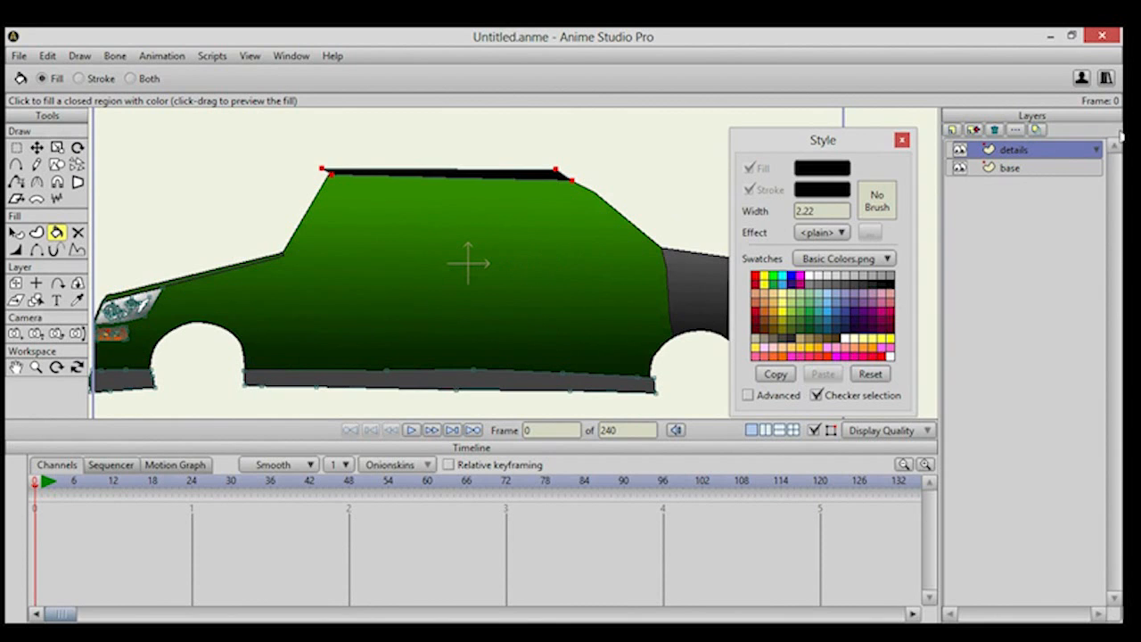
{"action": "left_click", "coordinate": [954, 132]}
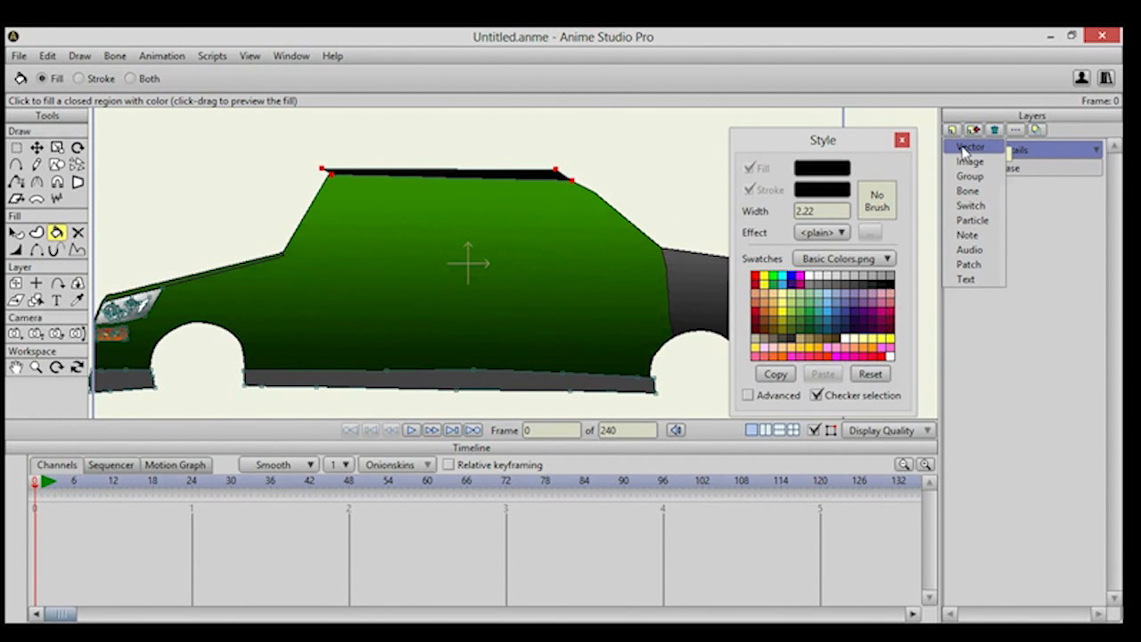
{"action": "left_click", "coordinate": [965, 148]}
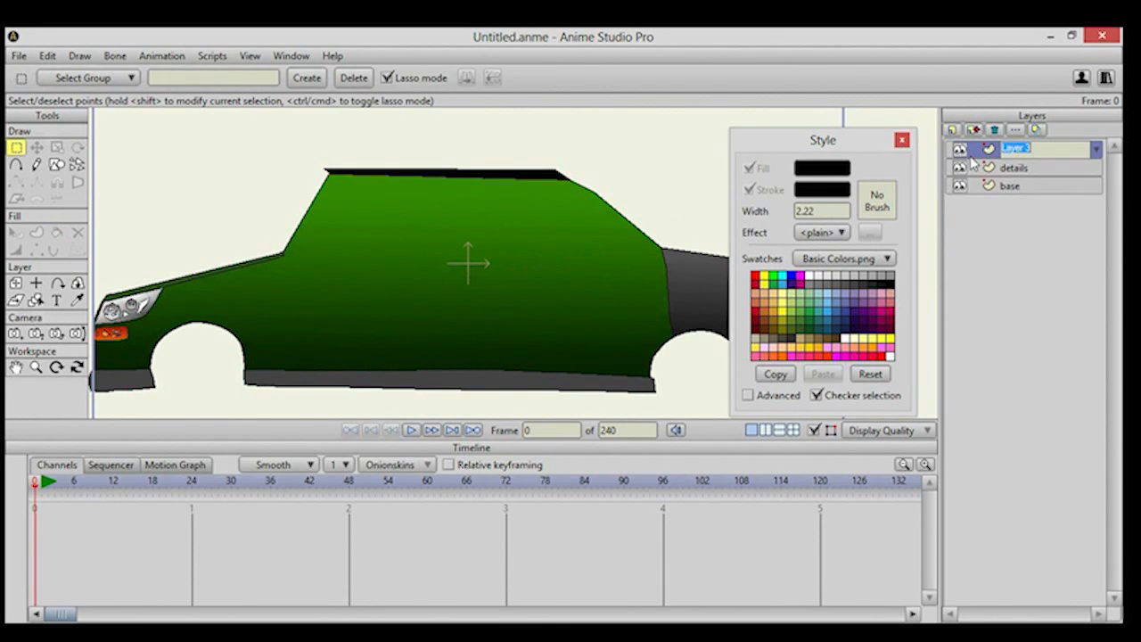
Name the new layer windows and draw a closed four-sided front side-window outline beneath the roof strip.
{"action": "type", "text": "windows"}
{"action": "key", "text": "Return"}
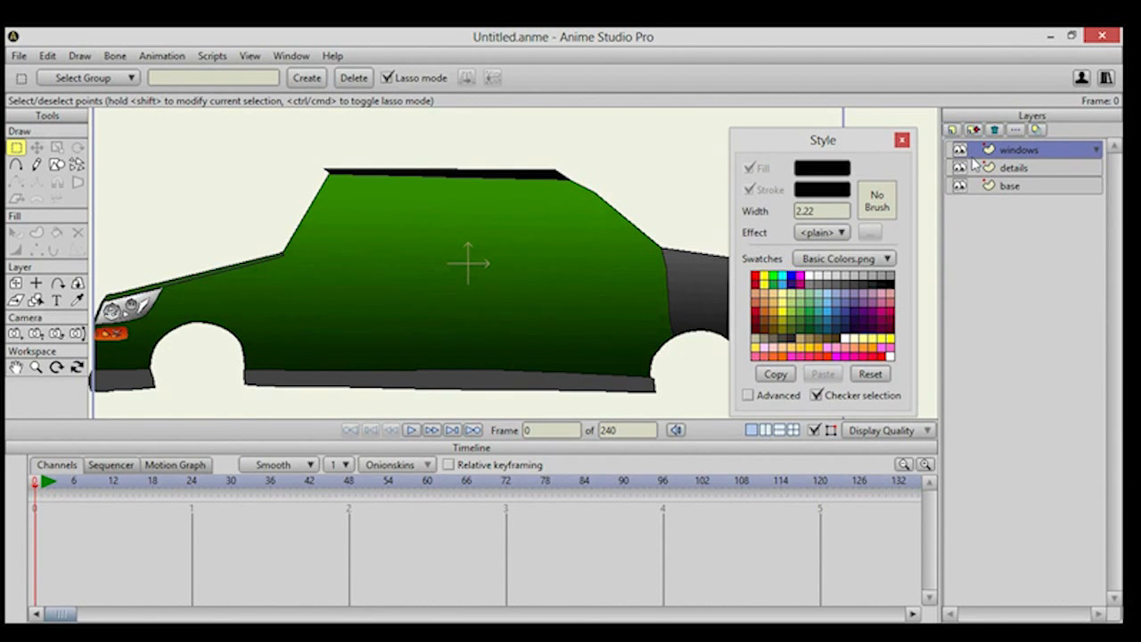
{"action": "left_click", "coordinate": [16, 164]}
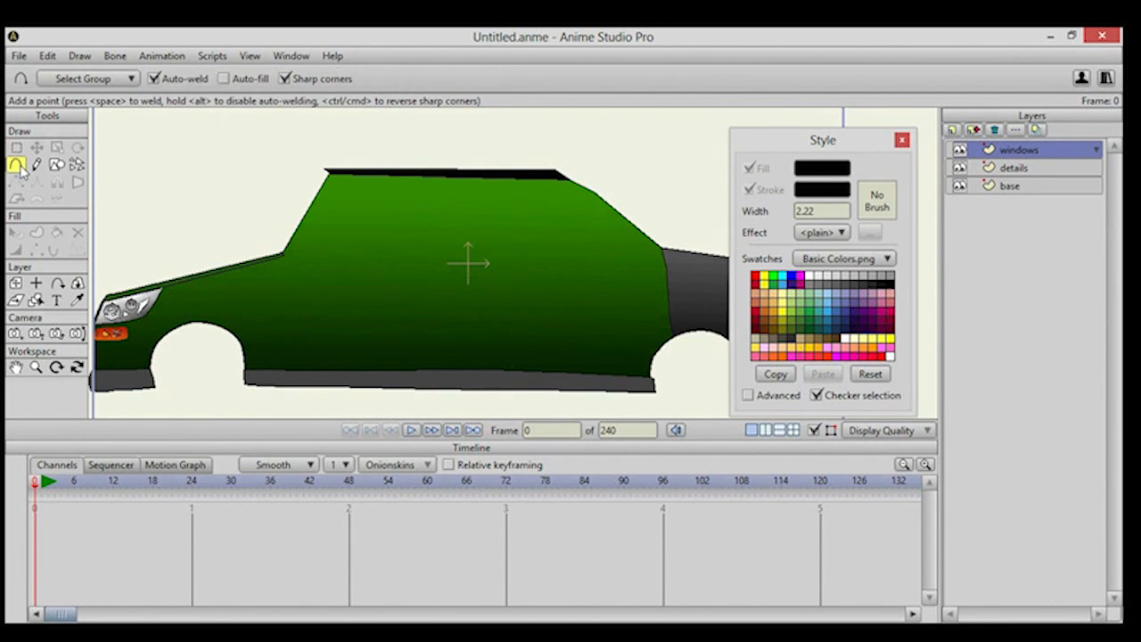
{"action": "left_click_drag", "start_coordinate": [334, 181], "coordinate": [292, 251]}
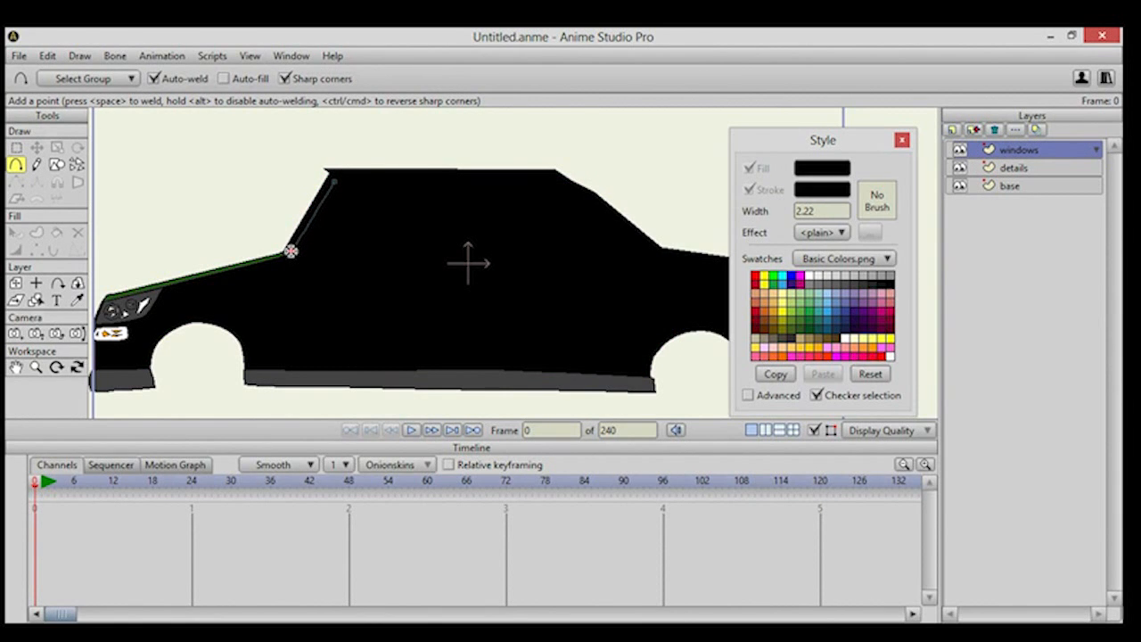
{"action": "left_click_drag", "start_coordinate": [291, 255], "coordinate": [475, 259]}
{"action": "left_click_drag", "start_coordinate": [333, 181], "coordinate": [474, 258]}
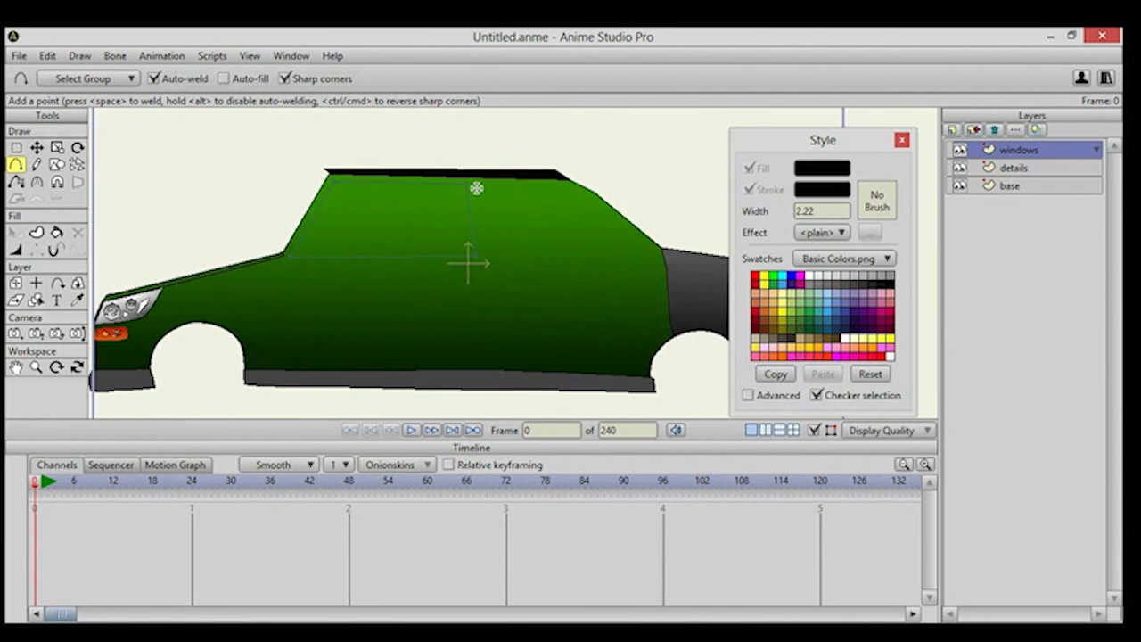
Draw a closed four-sided rear side-window outline and a narrow triangular quarter-window outline behind it.
{"action": "left_click_drag", "start_coordinate": [478, 184], "coordinate": [617, 250]}
{"action": "left_click_drag", "start_coordinate": [482, 185], "coordinate": [571, 191]}
{"action": "left_click_drag", "start_coordinate": [571, 191], "coordinate": [551, 250]}
{"action": "scroll", "coordinate": [535, 251], "scroll_direction": "up", "scroll_amount": 3}
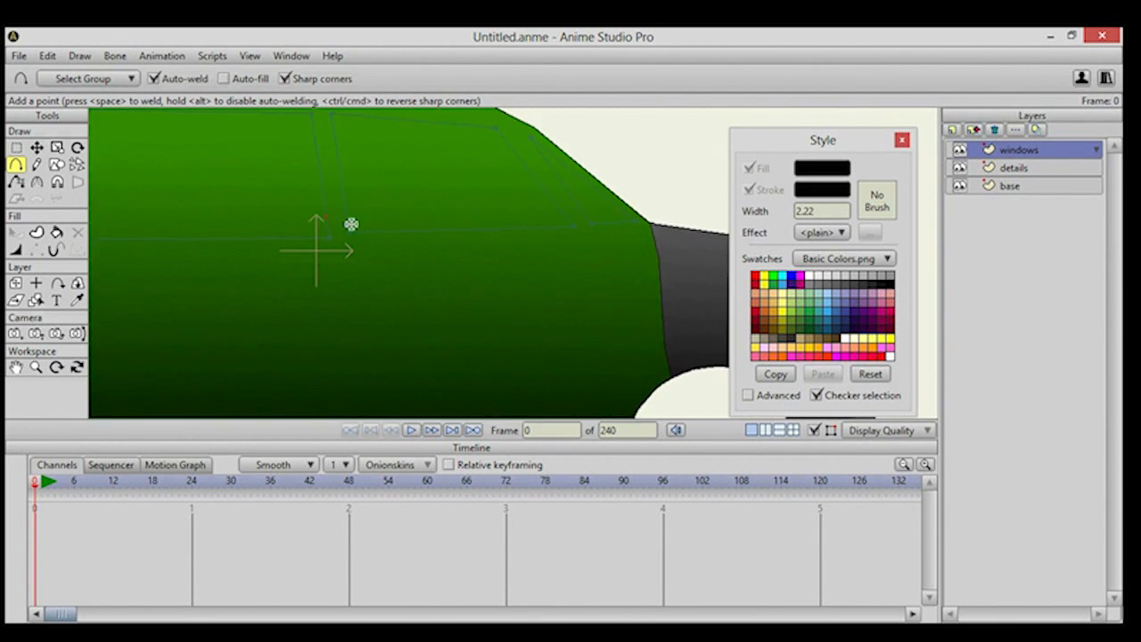
{"action": "left_click_drag", "start_coordinate": [324, 218], "coordinate": [476, 257]}
Choose a linear Gradient effect for the window fills and set its starting color to blue 0092F8.
{"action": "left_click", "coordinate": [57, 232]}
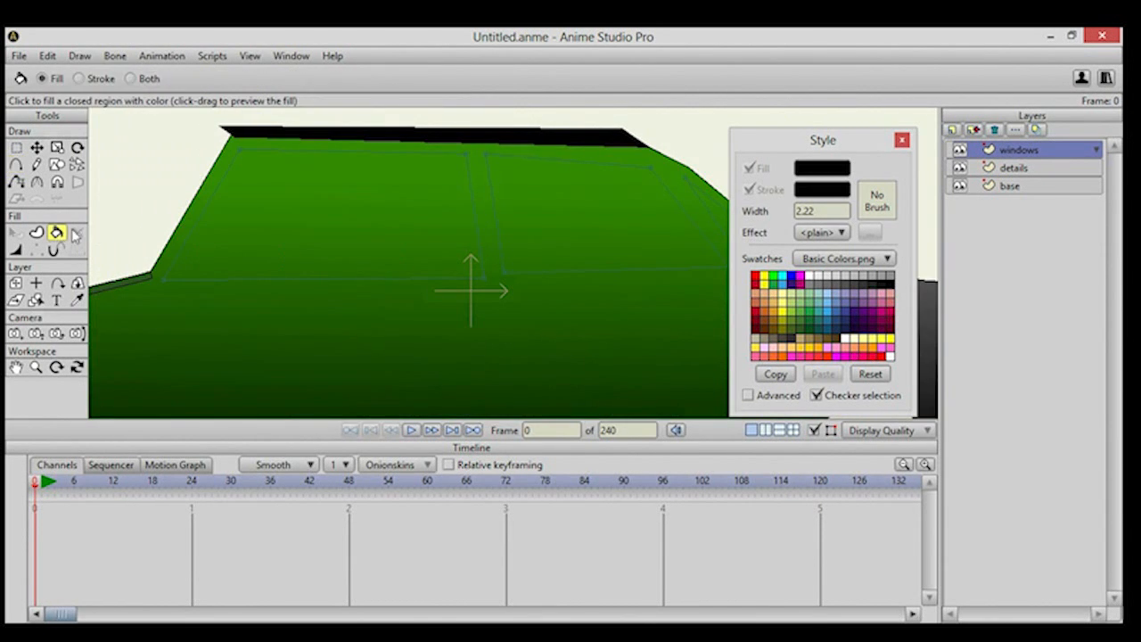
{"action": "left_click", "coordinate": [823, 235]}
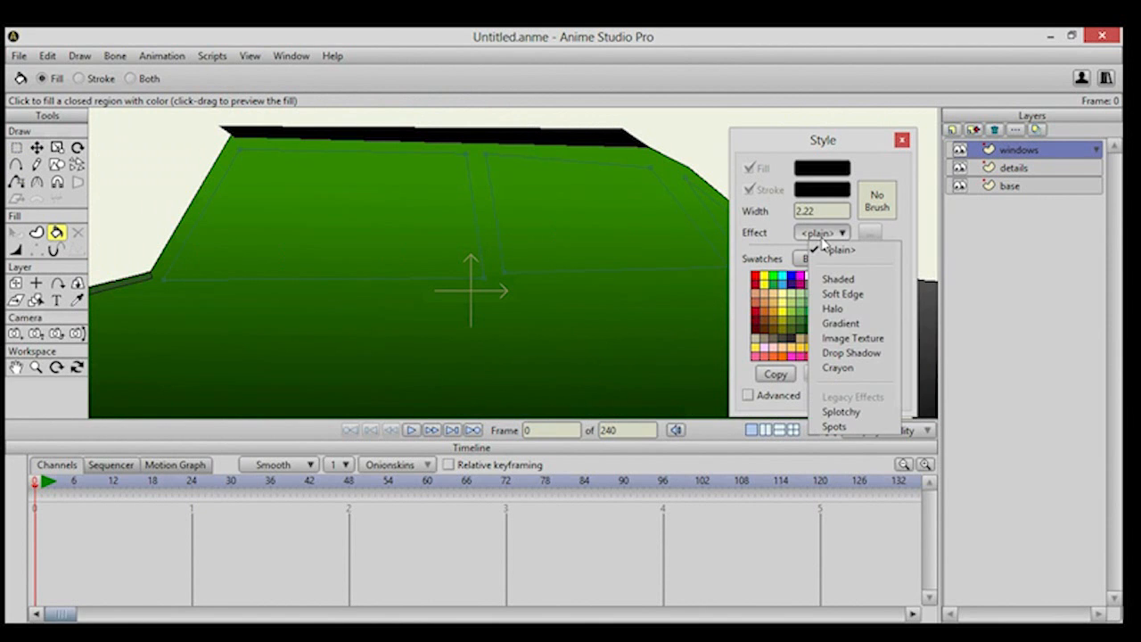
{"action": "left_click", "coordinate": [842, 324]}
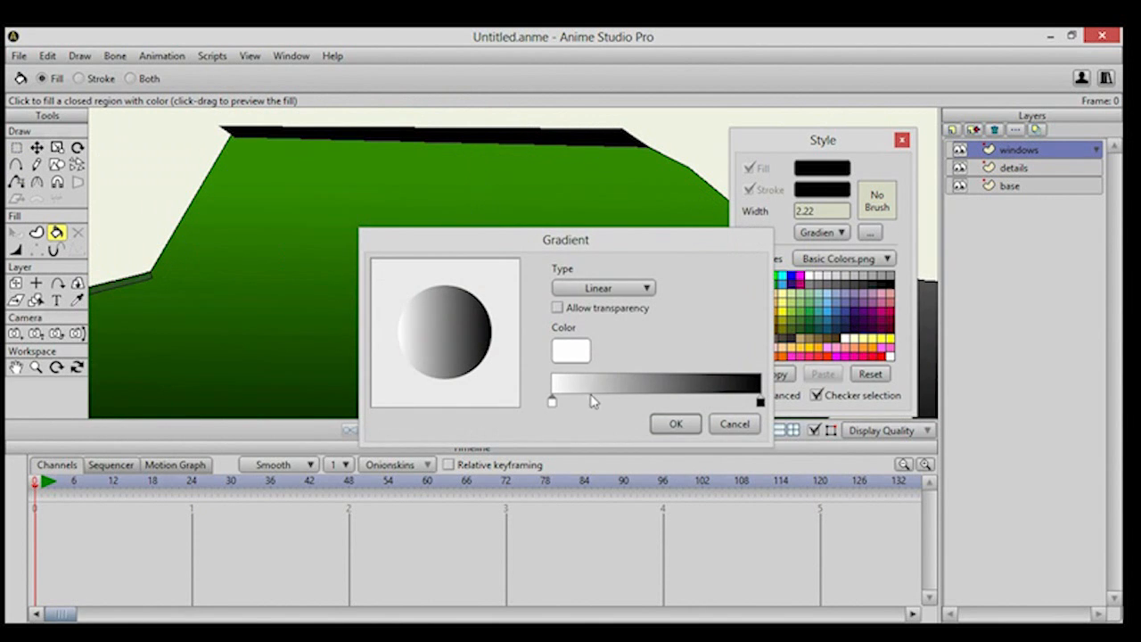
{"action": "left_click", "coordinate": [573, 355]}
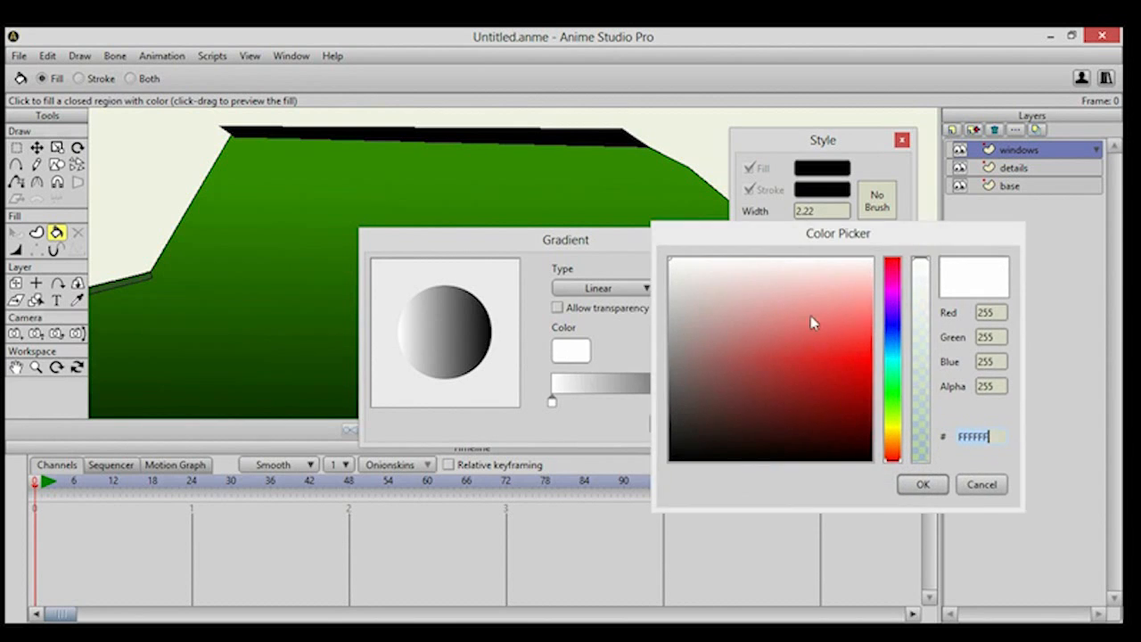
{"action": "left_click", "coordinate": [890, 346]}
{"action": "left_click", "coordinate": [866, 361]}
{"action": "mouse_move", "coordinate": [866, 364]}
{"action": "left_mouse_down"}
{"action": "mouse_move", "coordinate": [889, 353]}
{"action": "mouse_move", "coordinate": [889, 364]}
{"action": "left_mouse_up"}
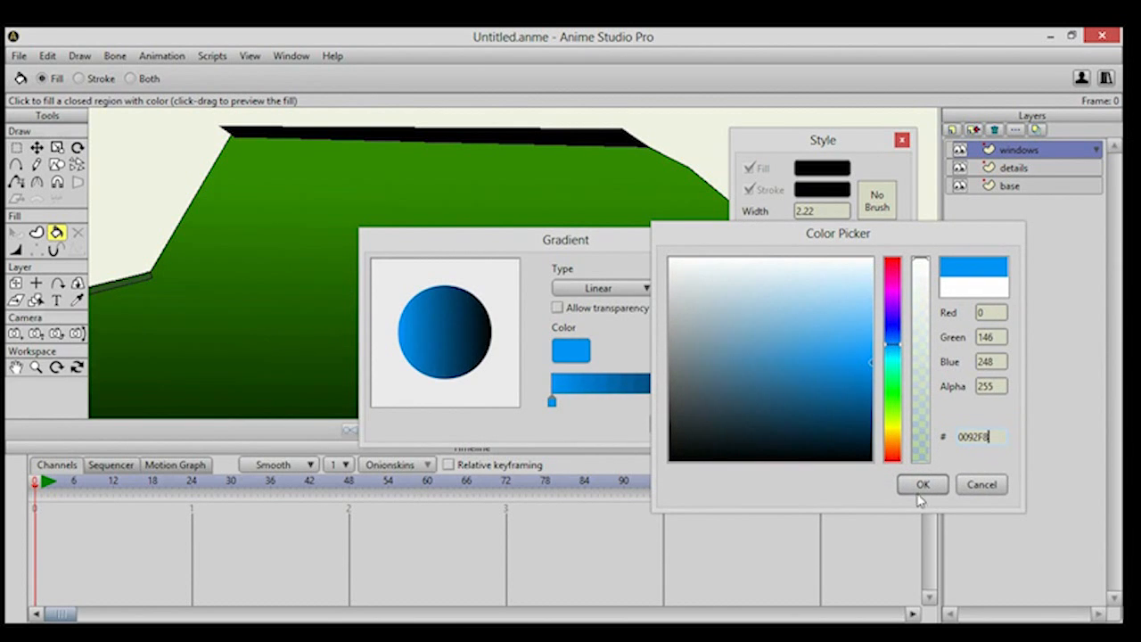
{"action": "left_click", "coordinate": [922, 485]}
Set the gradient's end color to dark navy 00122E and accept the gradient.
{"action": "left_click", "coordinate": [760, 403]}
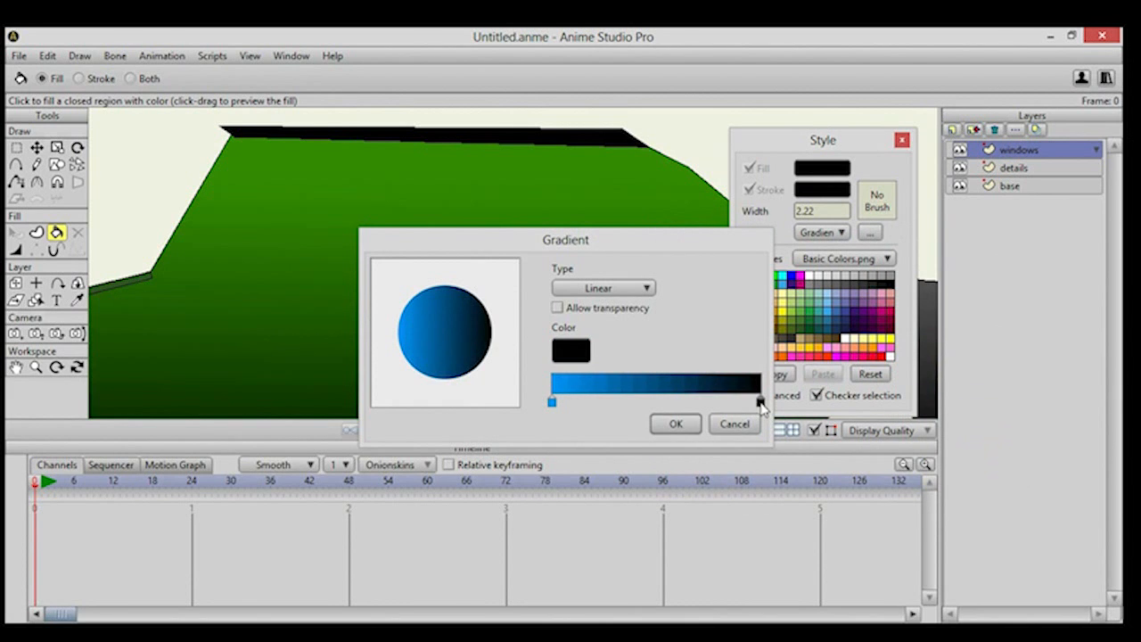
{"action": "left_click", "coordinate": [562, 354]}
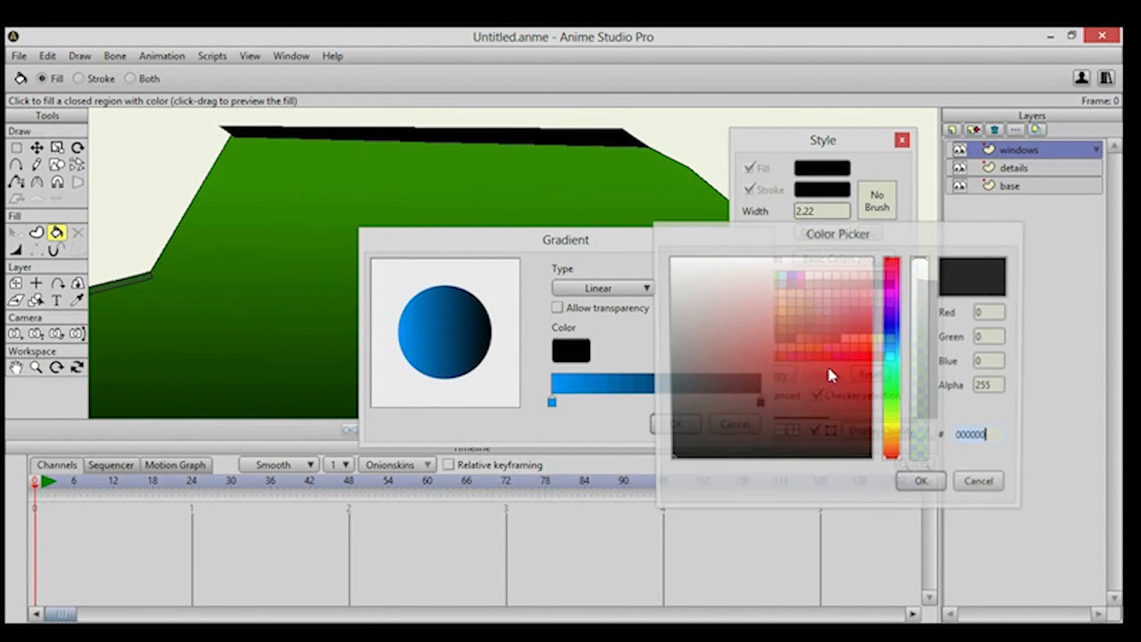
{"action": "left_click", "coordinate": [893, 339]}
{"action": "left_click", "coordinate": [864, 417]}
{"action": "left_click", "coordinate": [865, 432]}
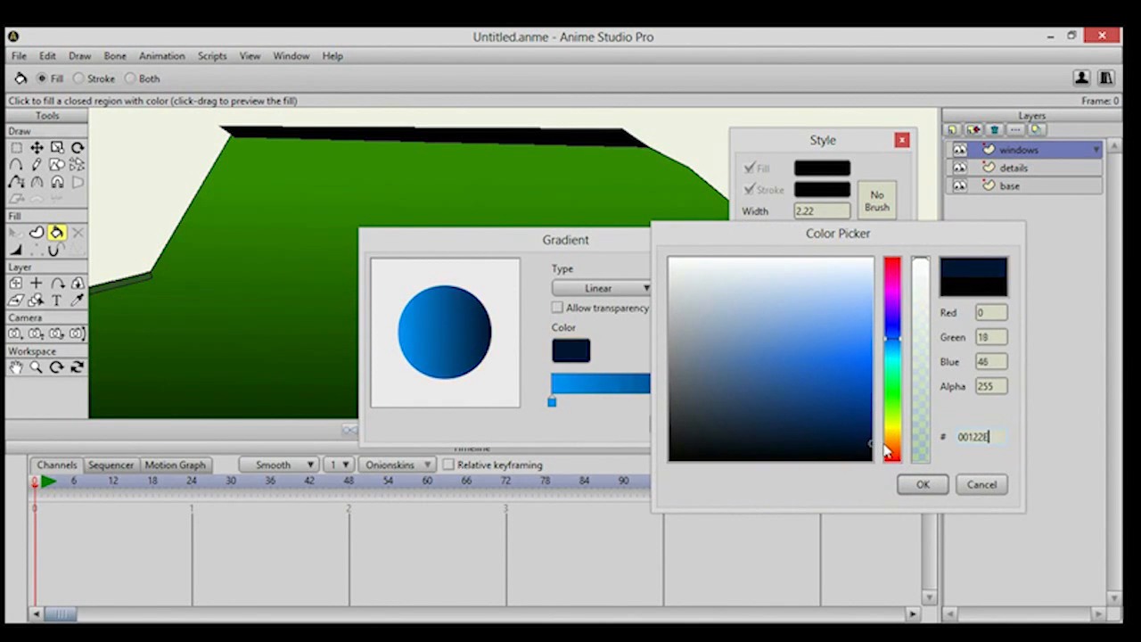
{"action": "left_click", "coordinate": [922, 484]}
{"action": "left_click", "coordinate": [677, 425]}
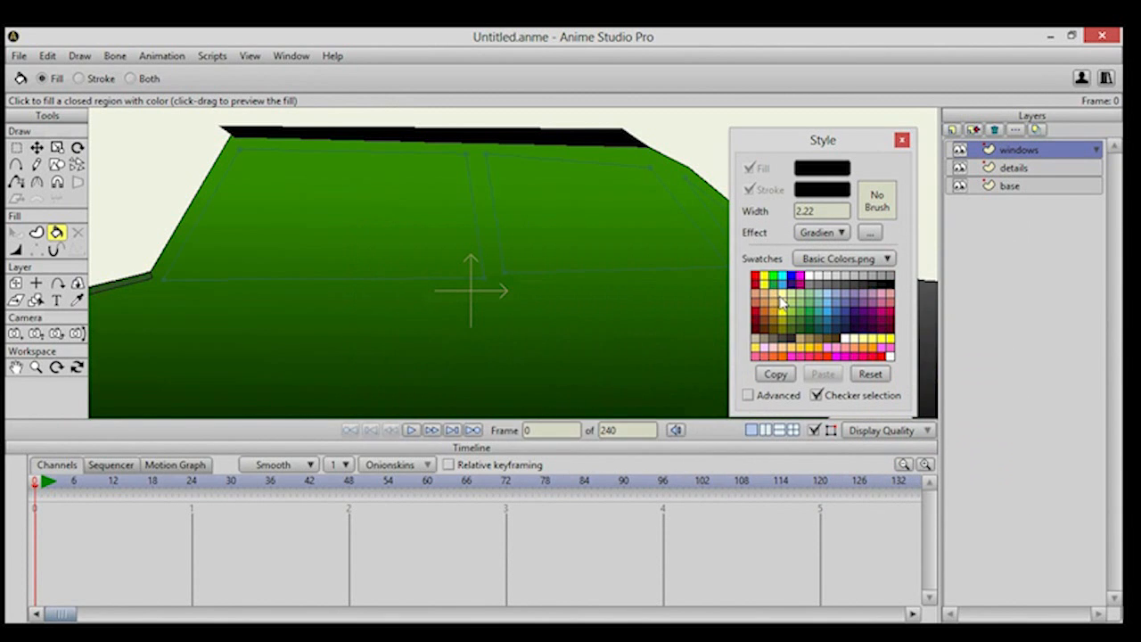
Choose cyan as the fill color and fill the front and rear side windows with the gradient style.
{"action": "left_click", "coordinate": [784, 280]}
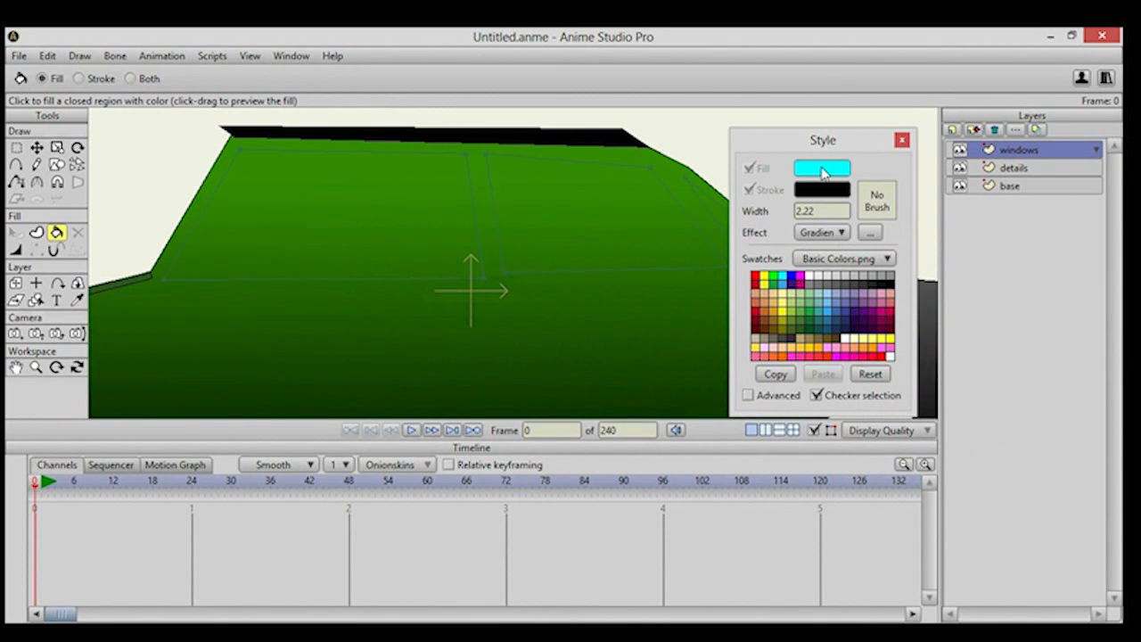
{"action": "left_click_drag", "start_coordinate": [414, 229], "coordinate": [489, 163]}
{"action": "scroll", "coordinate": [532, 255], "scroll_direction": "down", "scroll_amount": 1}
{"action": "left_click_drag", "start_coordinate": [533, 255], "coordinate": [494, 257]}
{"action": "scroll", "coordinate": [494, 259], "scroll_direction": "down", "scroll_amount": 2}
{"action": "scroll", "coordinate": [494, 259], "scroll_direction": "down", "scroll_amount": 1}
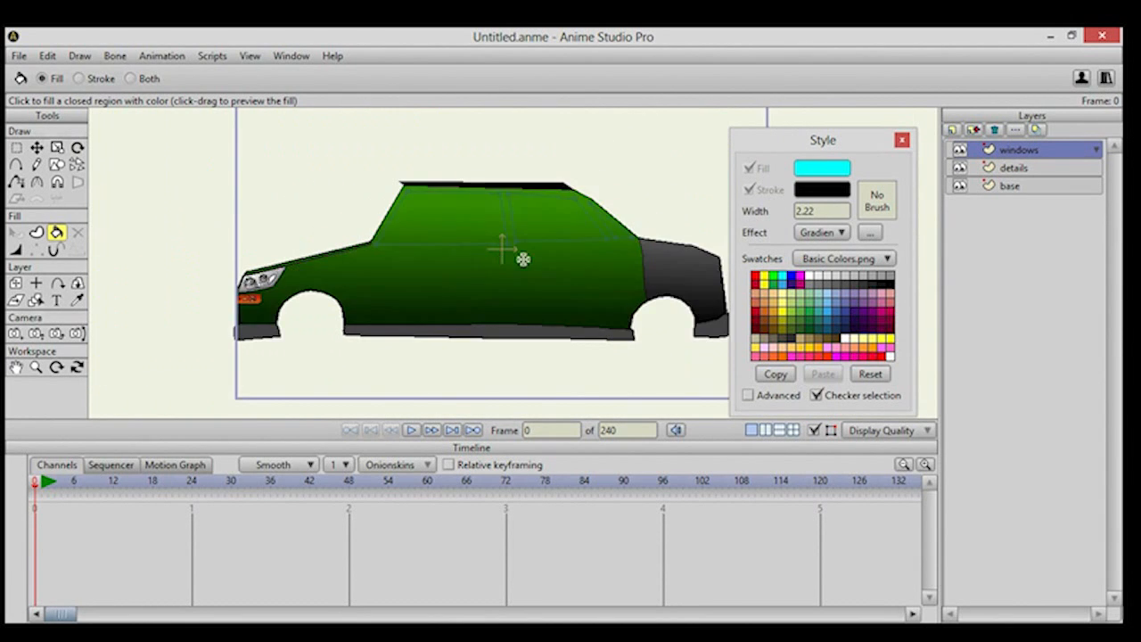
{"action": "left_click_drag", "start_coordinate": [599, 257], "coordinate": [564, 257]}
{"action": "scroll", "coordinate": [405, 244], "scroll_direction": "up", "scroll_amount": 3}
{"action": "left_click", "coordinate": [354, 170]}
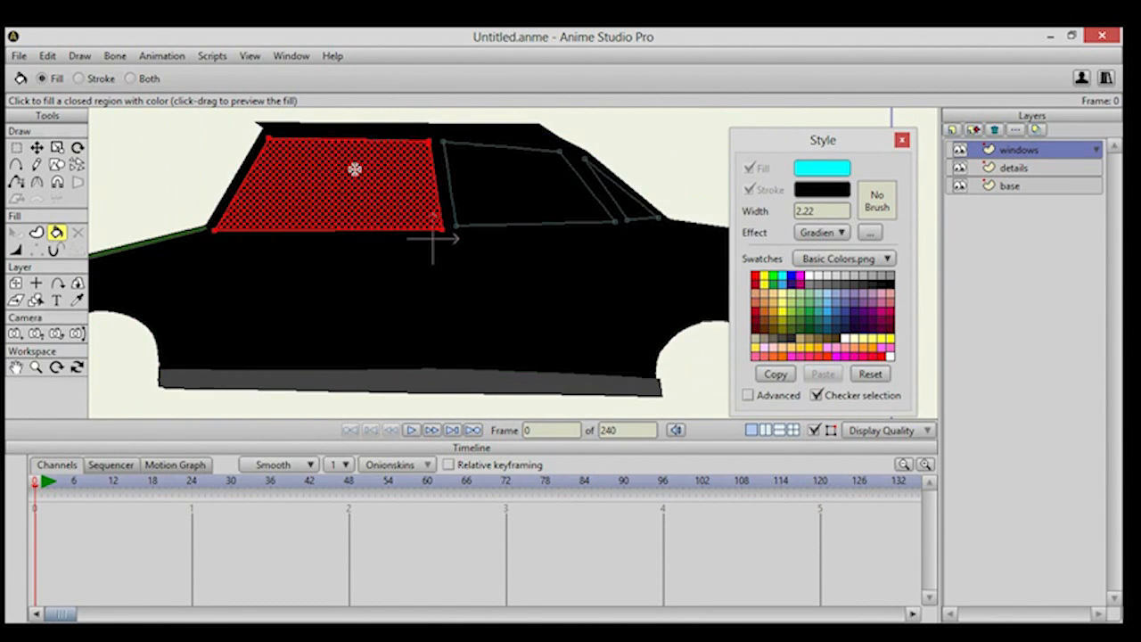
{"action": "left_click", "coordinate": [494, 184]}
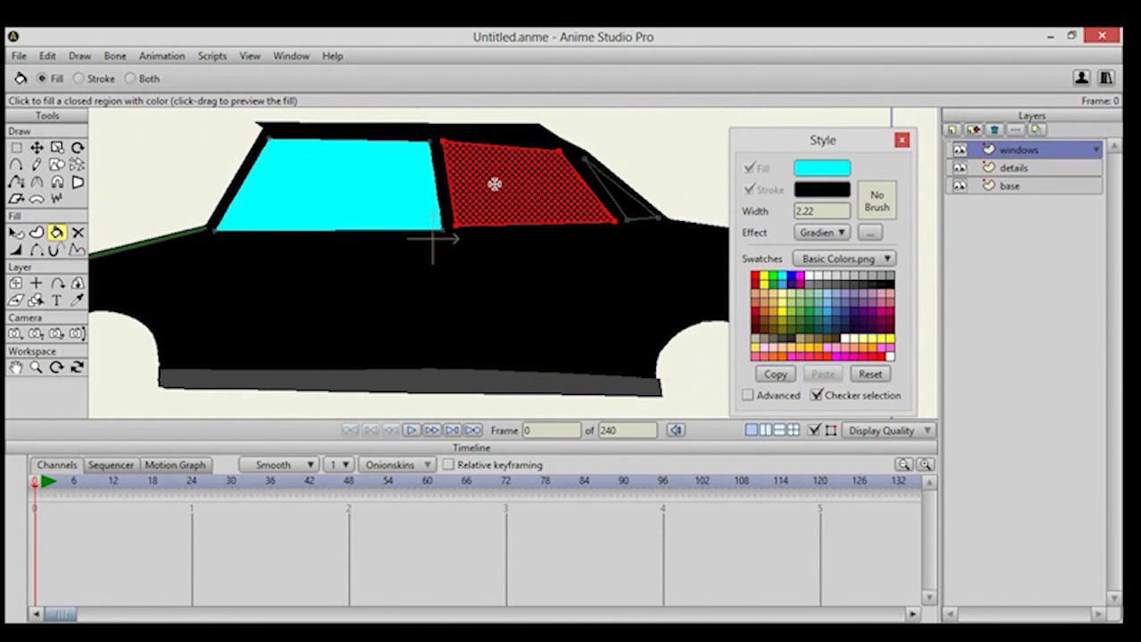
Reverse both side windows' gradients to run from light blue at the top to navy below, and raise the rear window's upper rear corner slightly.
{"action": "left_click", "coordinate": [16, 232]}
{"action": "left_click_drag", "start_coordinate": [443, 217], "coordinate": [453, 293]}
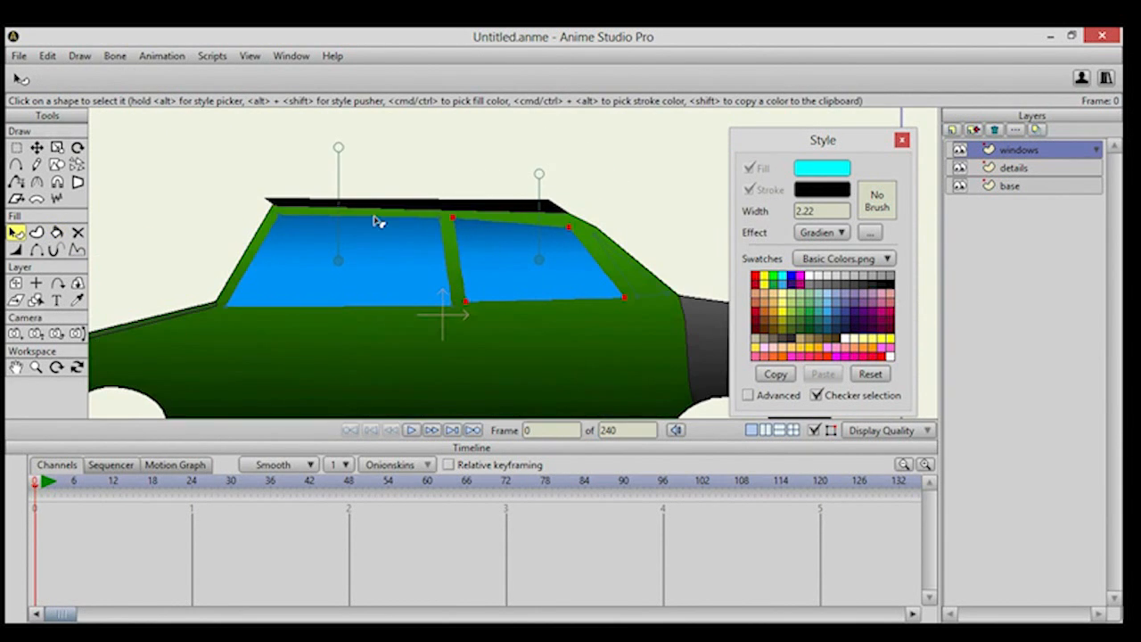
{"action": "left_click_drag", "start_coordinate": [339, 149], "coordinate": [337, 350]}
{"action": "left_click_drag", "start_coordinate": [346, 271], "coordinate": [371, 221]}
{"action": "left_click_drag", "start_coordinate": [535, 176], "coordinate": [545, 223]}
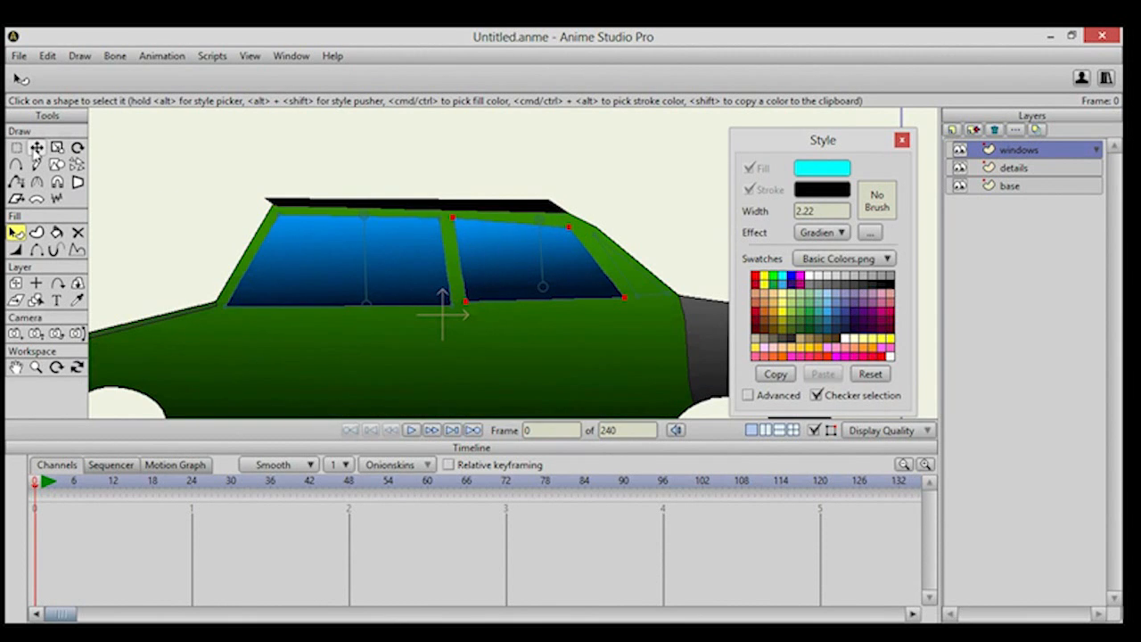
{"action": "left_click", "coordinate": [37, 147]}
{"action": "left_click_drag", "start_coordinate": [567, 224], "coordinate": [566, 222]}
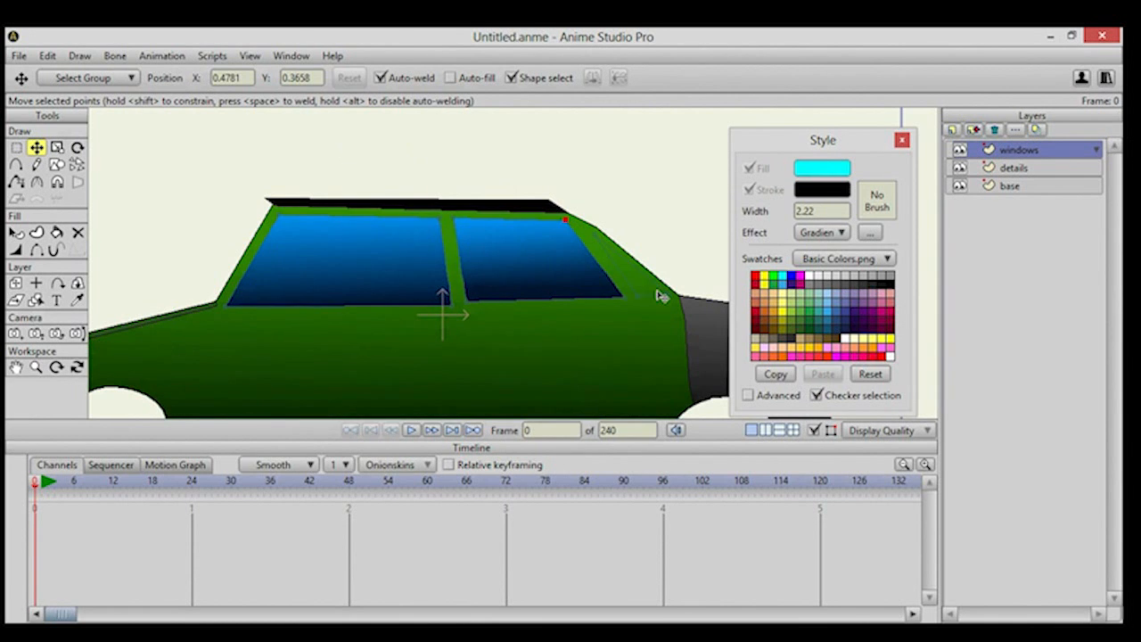
Fill the triangular quarter window with the same gradient and make it run from light blue down to navy.
{"action": "left_click", "coordinate": [57, 233]}
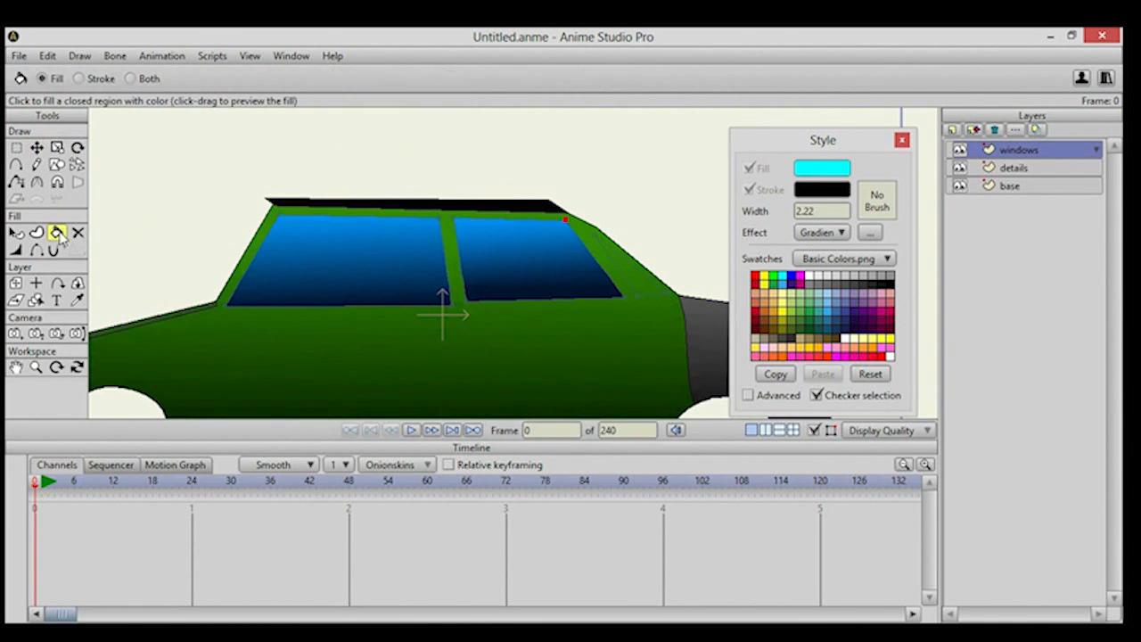
{"action": "left_click", "coordinate": [636, 277]}
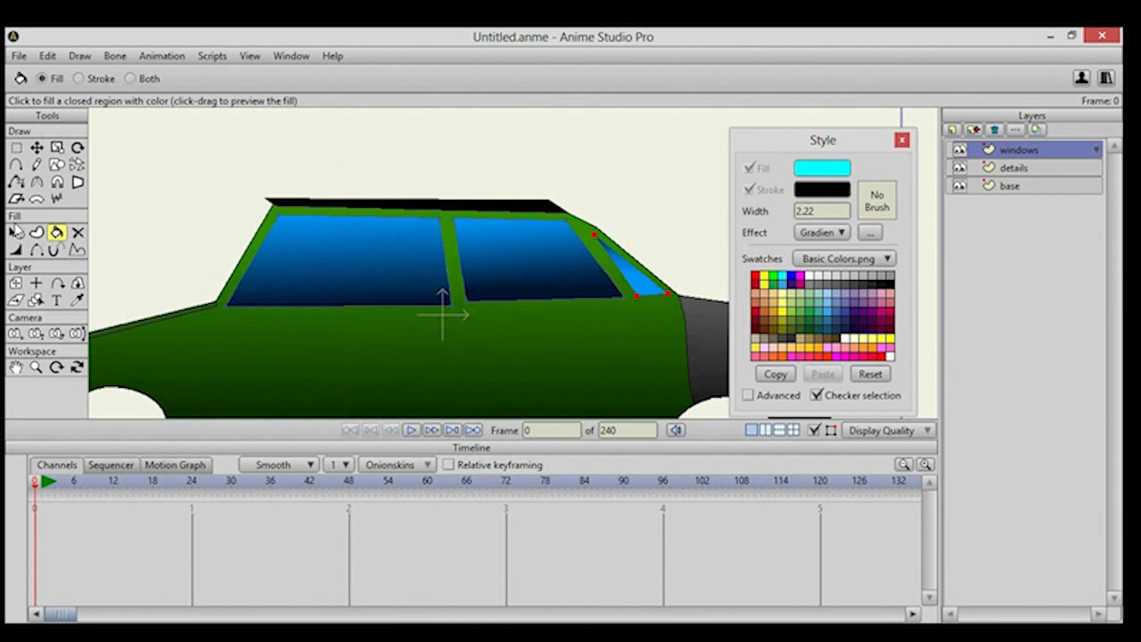
{"action": "left_click", "coordinate": [17, 233]}
{"action": "left_click_drag", "start_coordinate": [631, 230], "coordinate": [646, 293]}
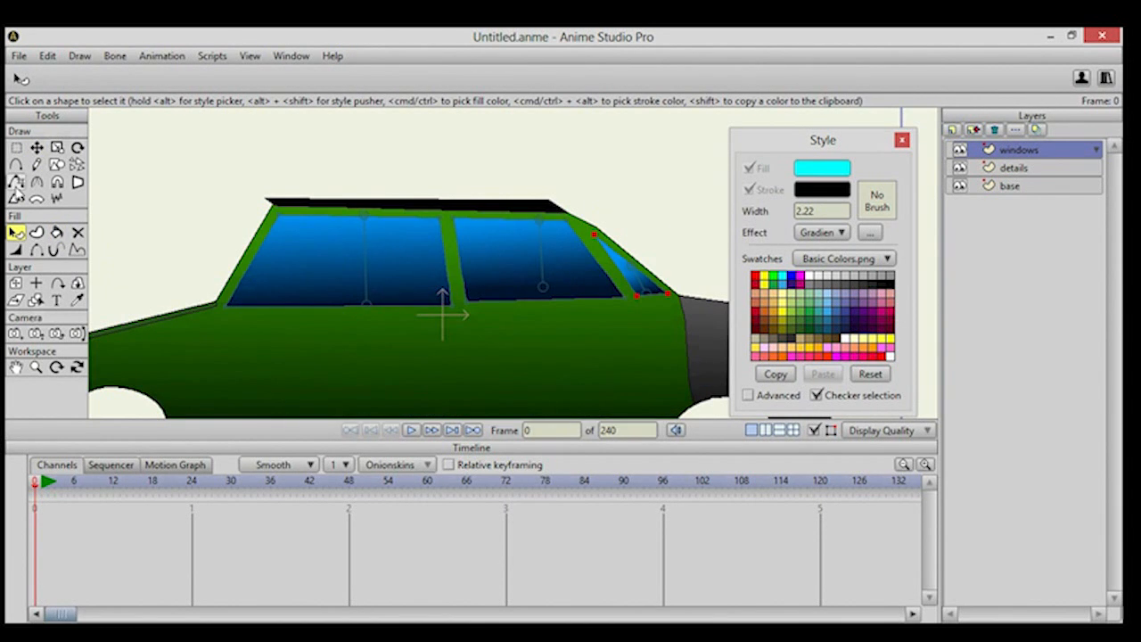
Set the line width of the front side window's four points to 1.75.
{"action": "left_click", "coordinate": [36, 147]}
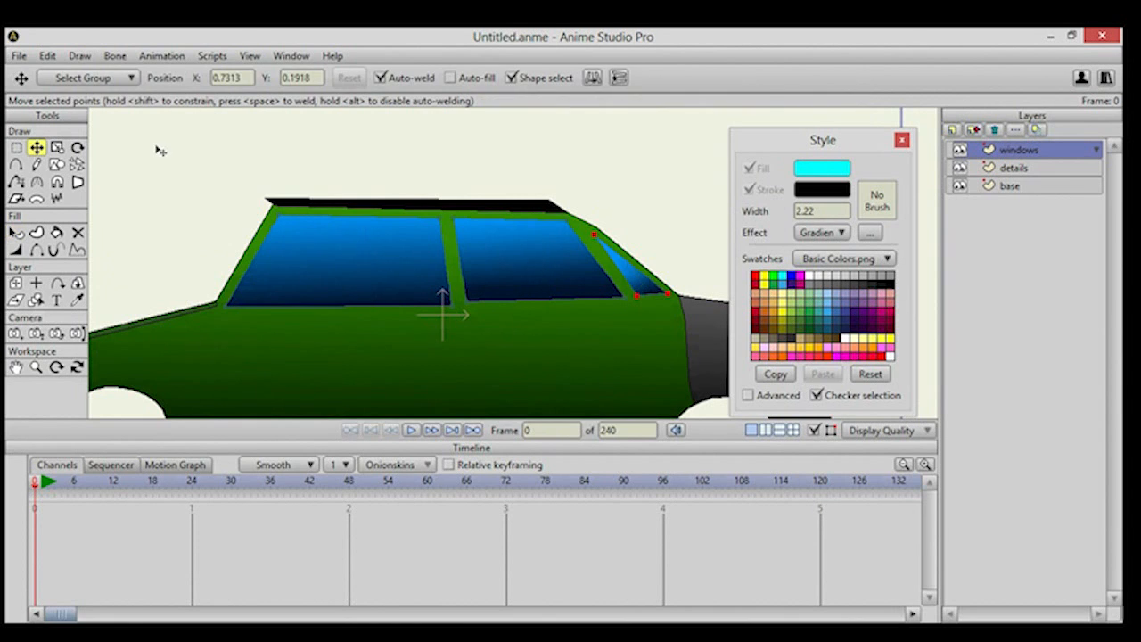
{"action": "left_click", "coordinate": [17, 250]}
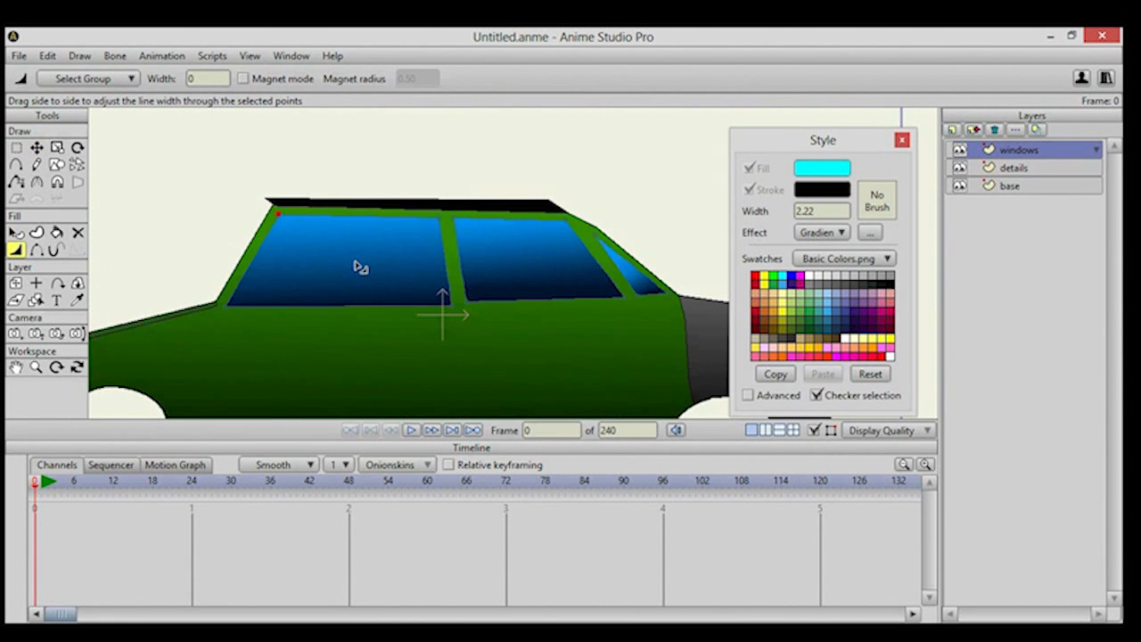
{"action": "left_click", "coordinate": [35, 147]}
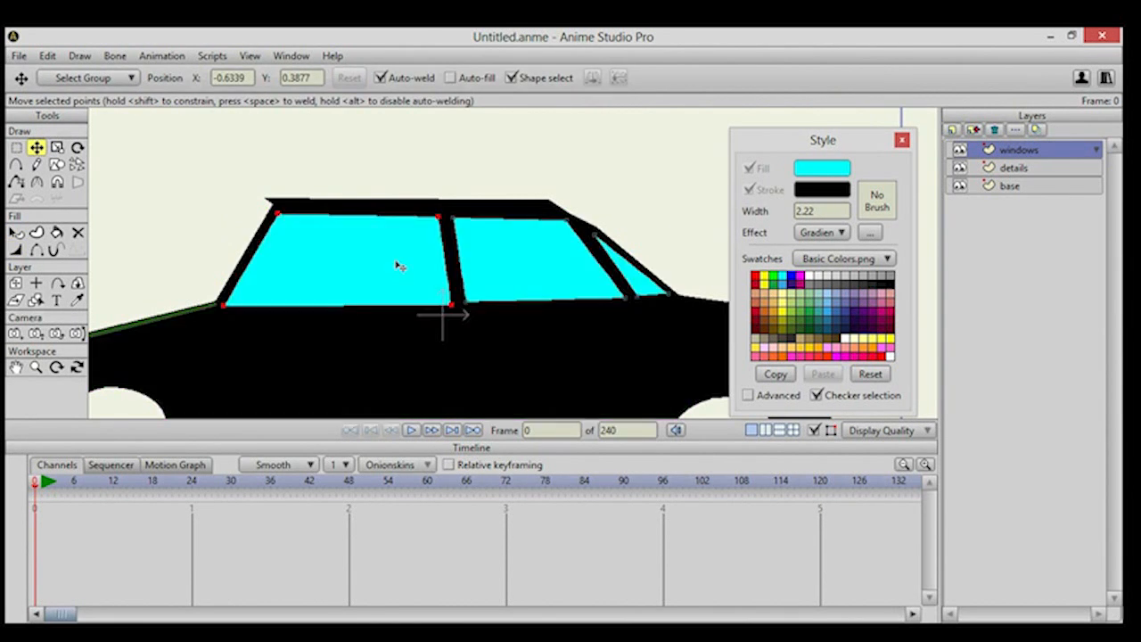
{"action": "left_click", "coordinate": [17, 251]}
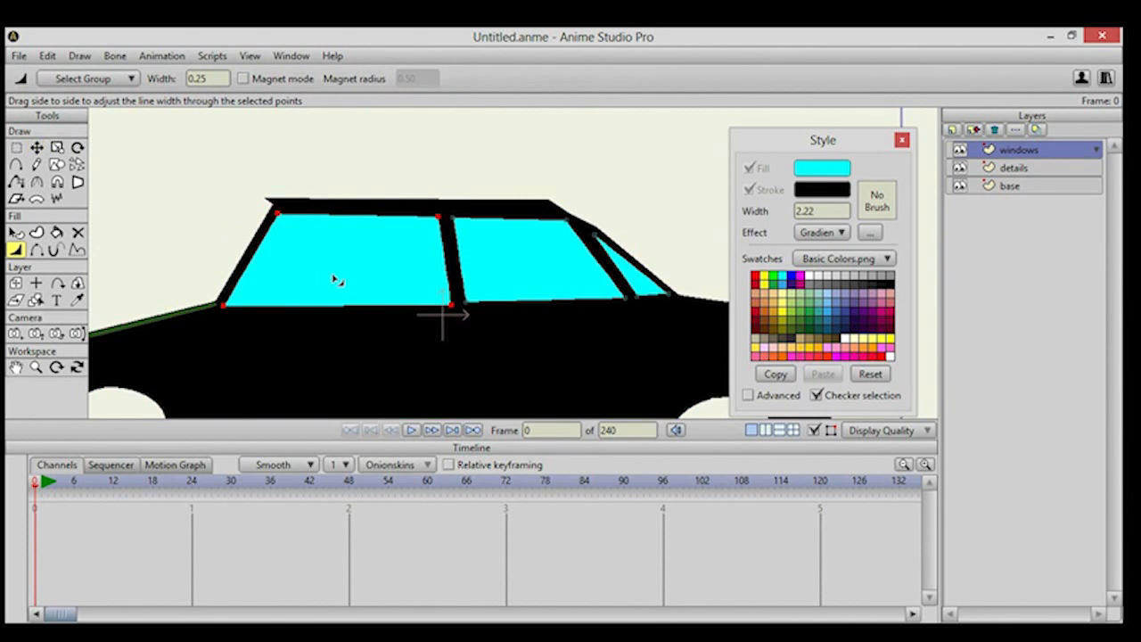
{"action": "scroll", "coordinate": [336, 280], "scroll_direction": "up", "scroll_amount": 3}
{"action": "left_click_drag", "start_coordinate": [264, 284], "coordinate": [270, 287]}
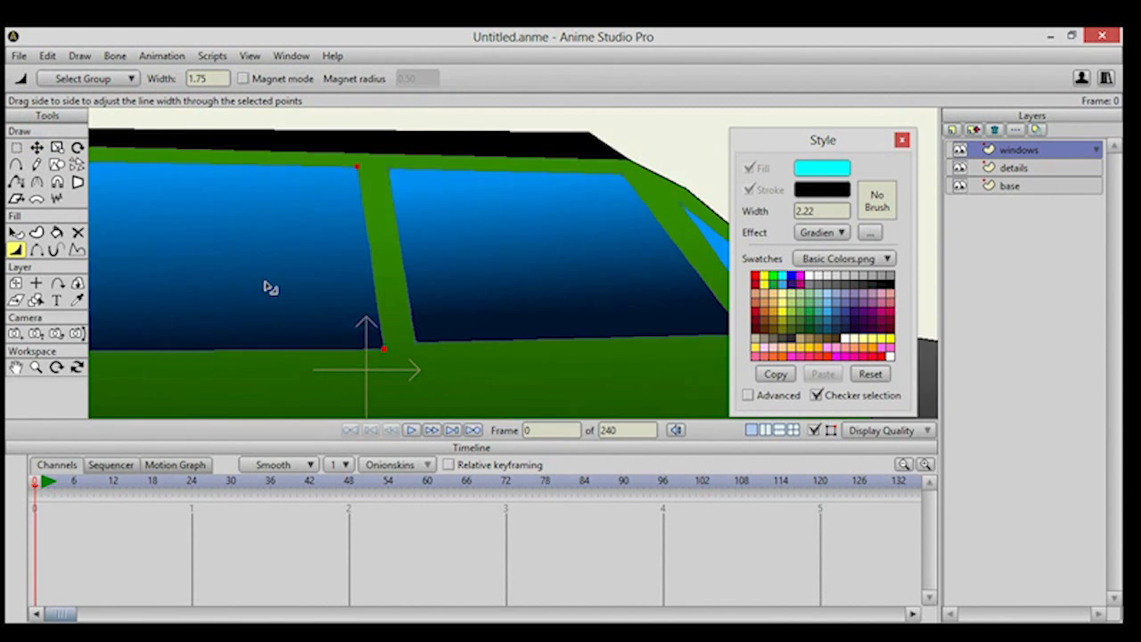
{"action": "scroll", "coordinate": [303, 280], "scroll_direction": "down", "scroll_amount": 2}
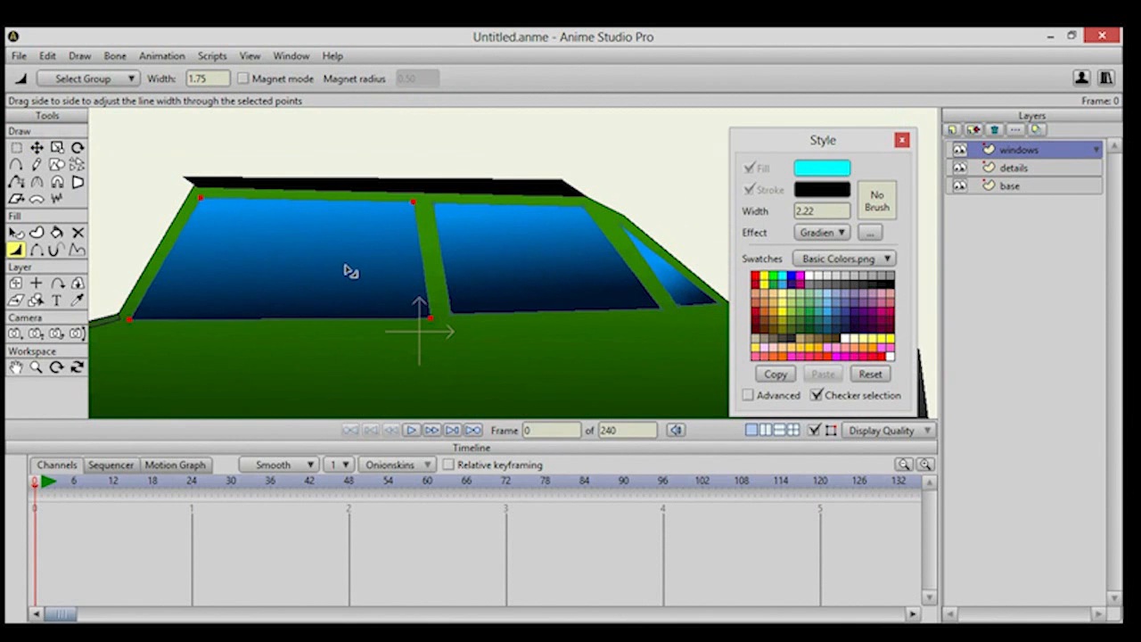
Switch to the details layer, render a preview of the whole car, and close it after viewing.
{"action": "left_click", "coordinate": [1015, 177]}
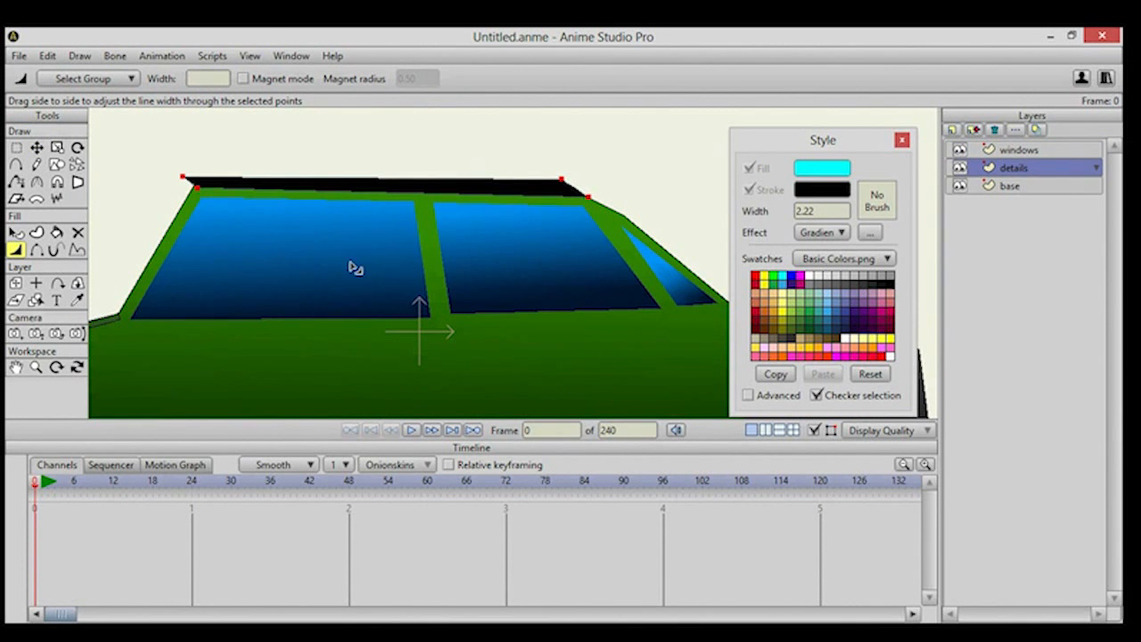
{"action": "scroll", "coordinate": [355, 269], "scroll_direction": "down", "scroll_amount": 2}
{"action": "key", "text": "ctrl+r"}
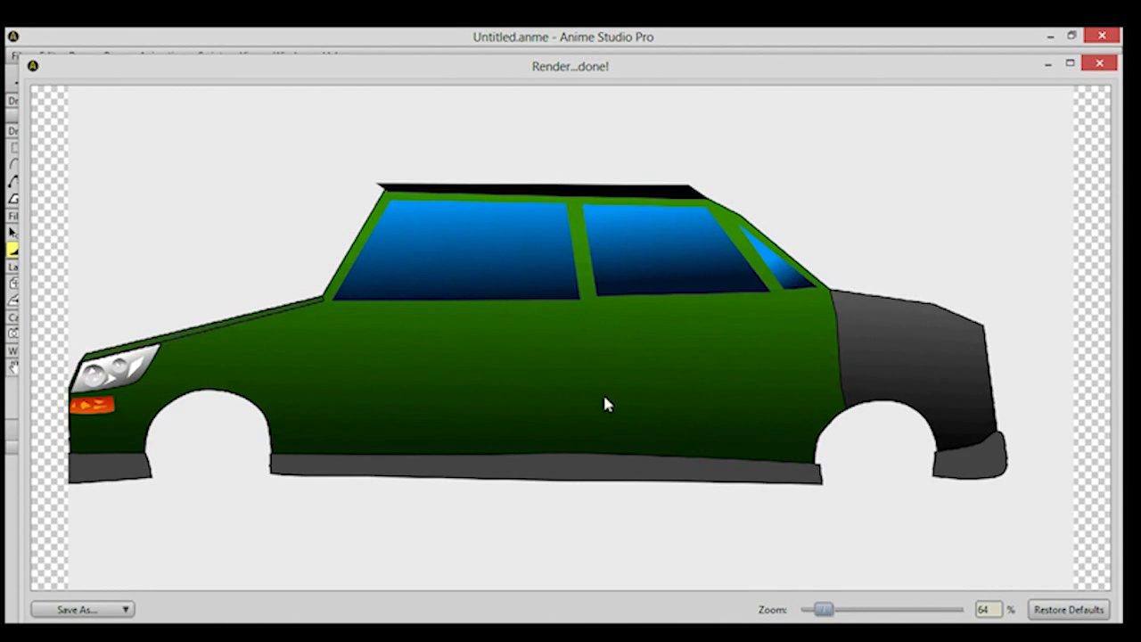
{"action": "left_click", "coordinate": [1099, 64]}
{"action": "left_click", "coordinate": [1100, 64]}
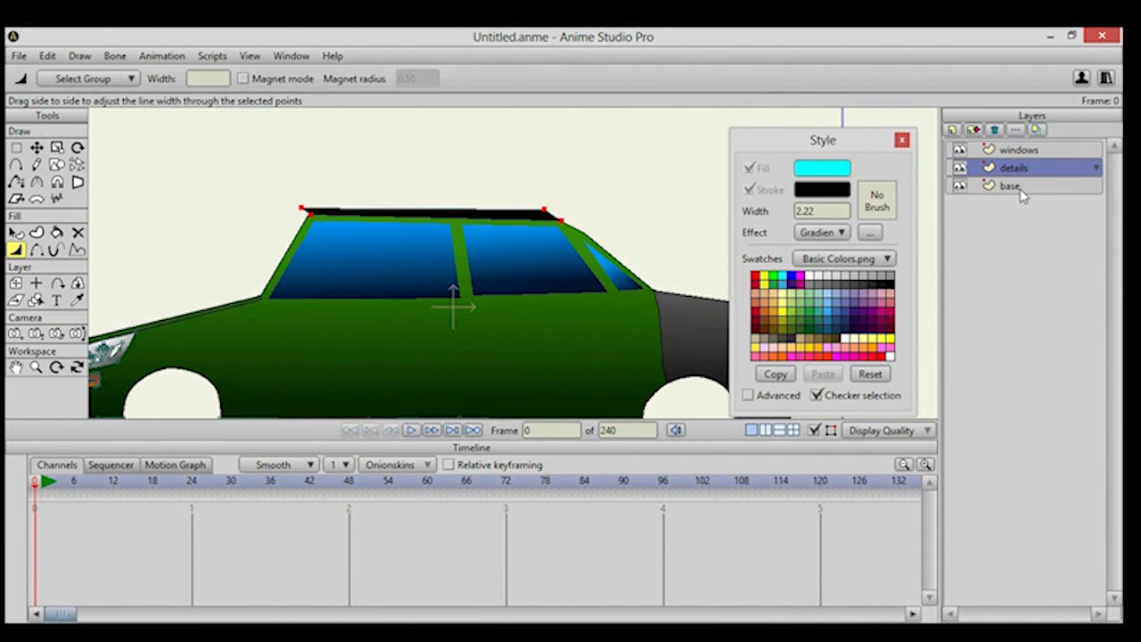
On the details layer, draw a door seam line from the roof strip down the pillar between the side windows to the sill.
{"action": "left_click", "coordinate": [1019, 151]}
{"action": "left_click", "coordinate": [1024, 171]}
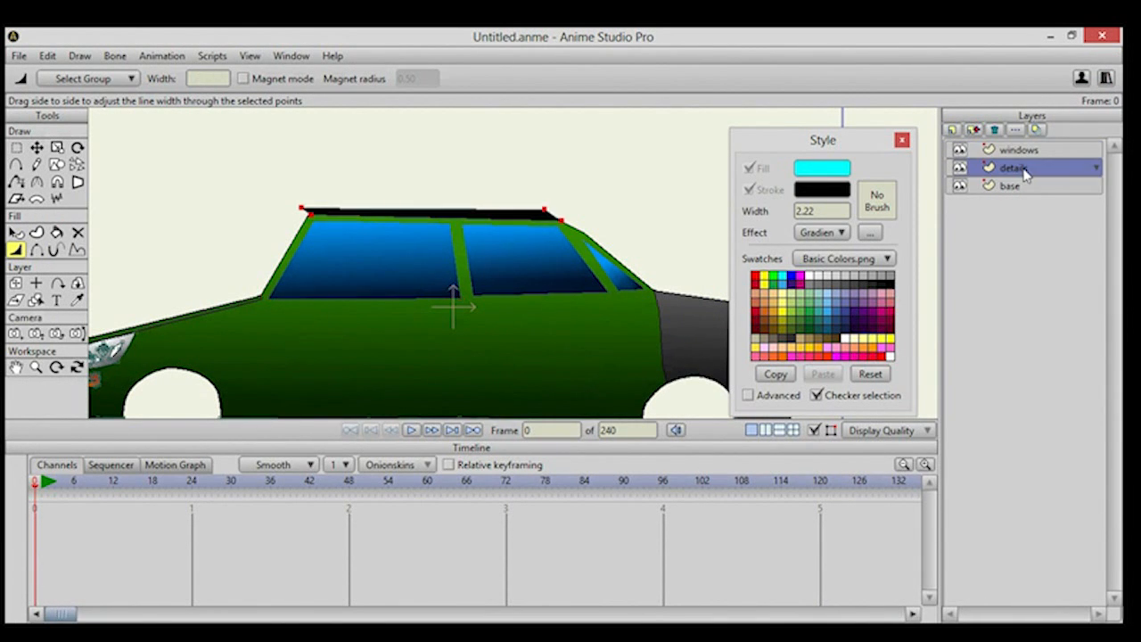
{"action": "left_click", "coordinate": [16, 164]}
{"action": "scroll", "coordinate": [476, 265], "scroll_direction": "up", "scroll_amount": 5}
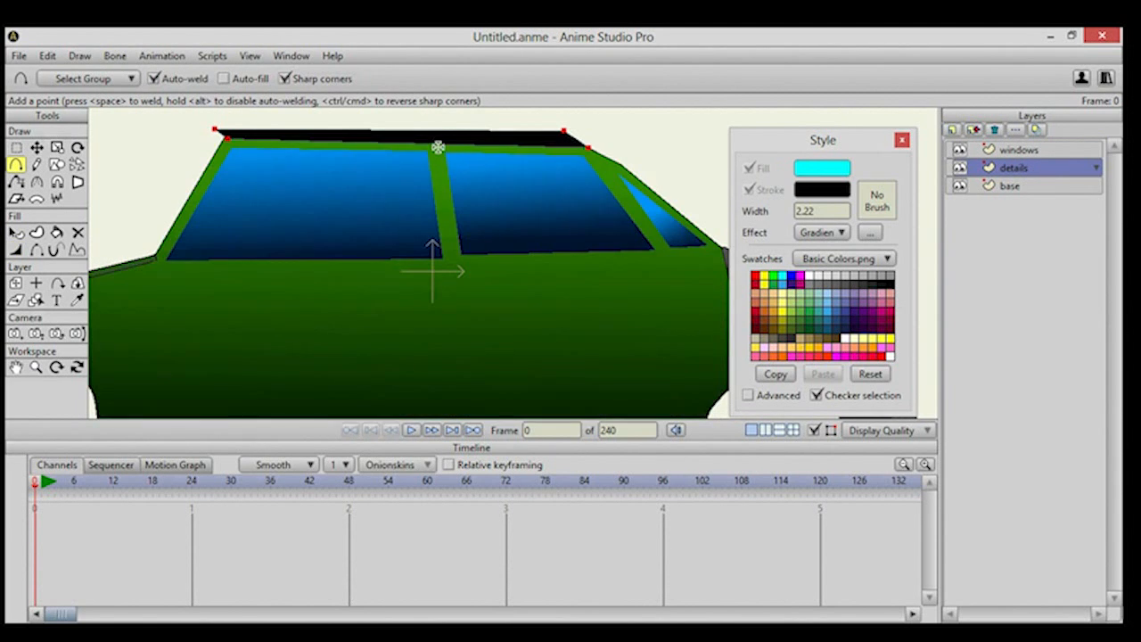
{"action": "left_click_drag", "start_coordinate": [435, 142], "coordinate": [469, 388]}
Draw the front door's leading seam from the roof strip down the windshield pillar to the sill, and give the seams a black stroke.
{"action": "left_click_drag", "start_coordinate": [272, 217], "coordinate": [387, 217]}
{"action": "scroll", "coordinate": [313, 217], "scroll_direction": "down", "scroll_amount": 2}
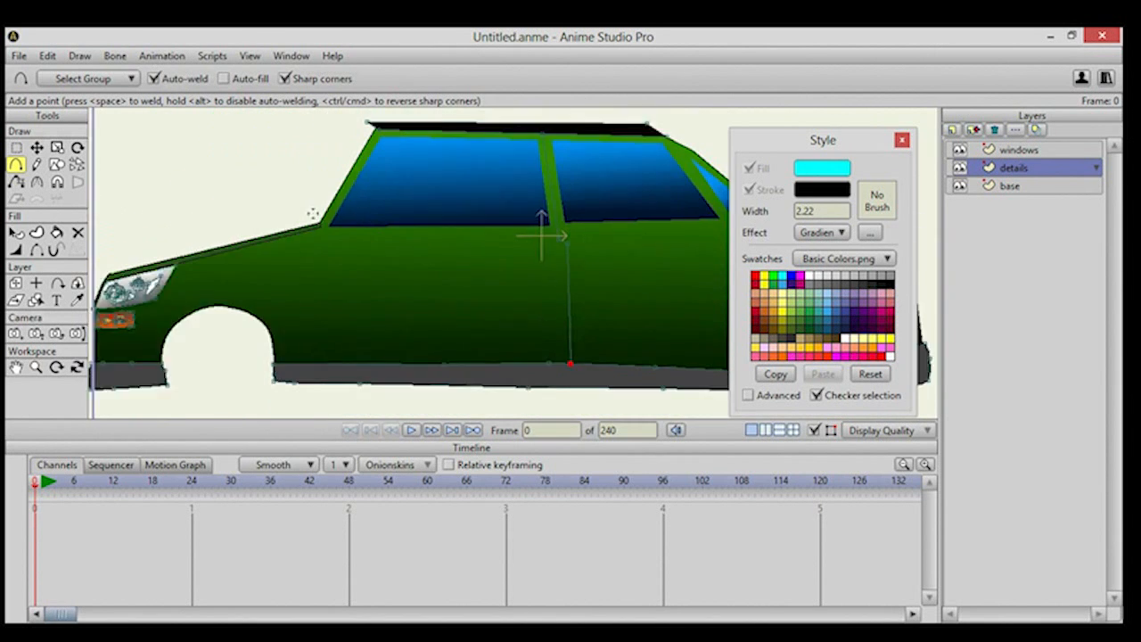
{"action": "scroll", "coordinate": [404, 155], "scroll_direction": "up", "scroll_amount": 4}
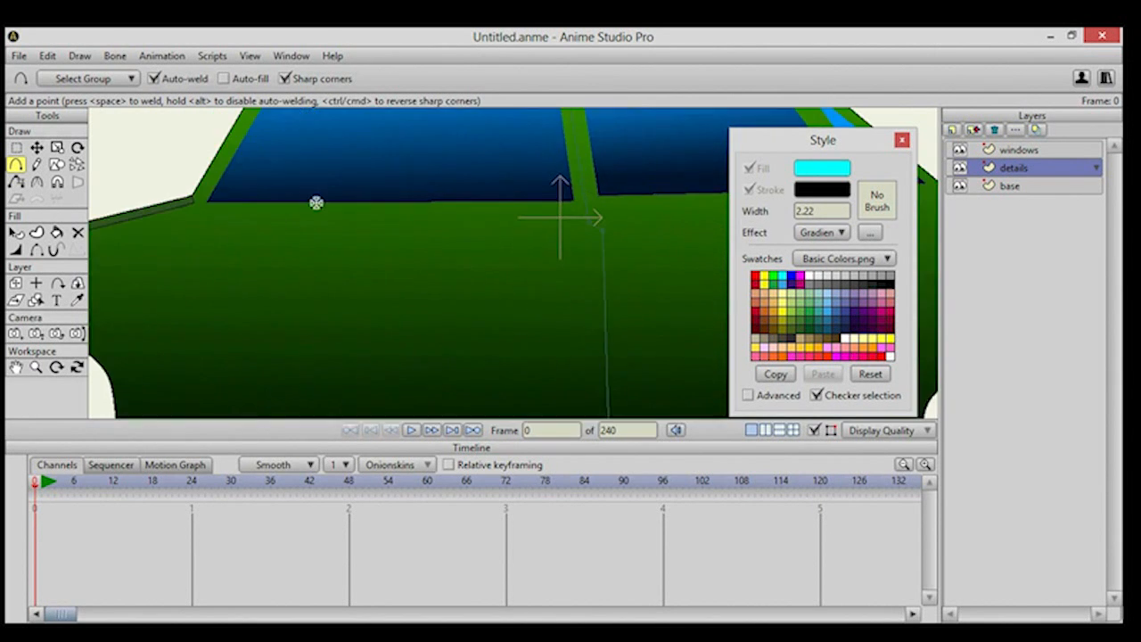
{"action": "left_click_drag", "start_coordinate": [396, 160], "coordinate": [342, 285]}
{"action": "scroll", "coordinate": [423, 217], "scroll_direction": "down", "scroll_amount": 3}
{"action": "left_click_drag", "start_coordinate": [423, 217], "coordinate": [353, 275]}
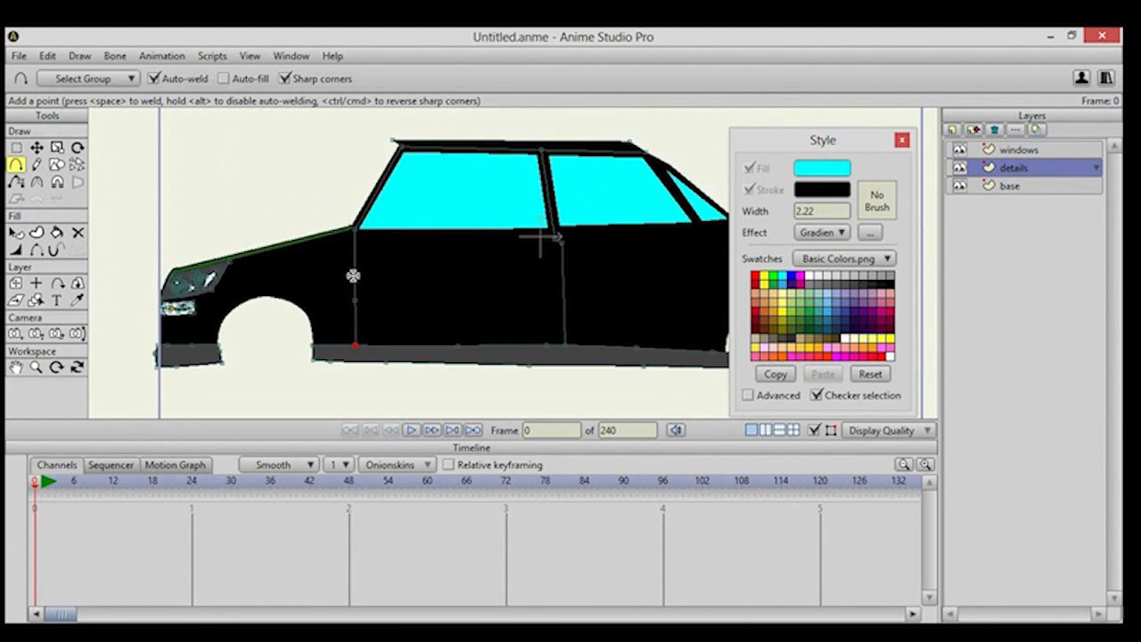
{"action": "left_click", "coordinate": [56, 232]}
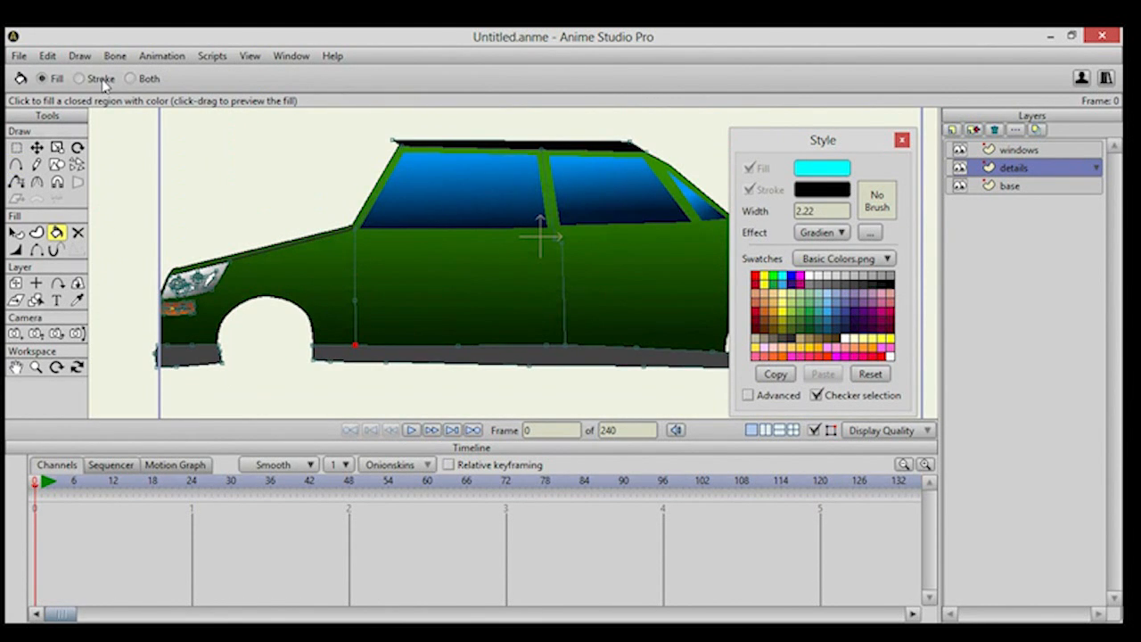
{"action": "left_click", "coordinate": [361, 218]}
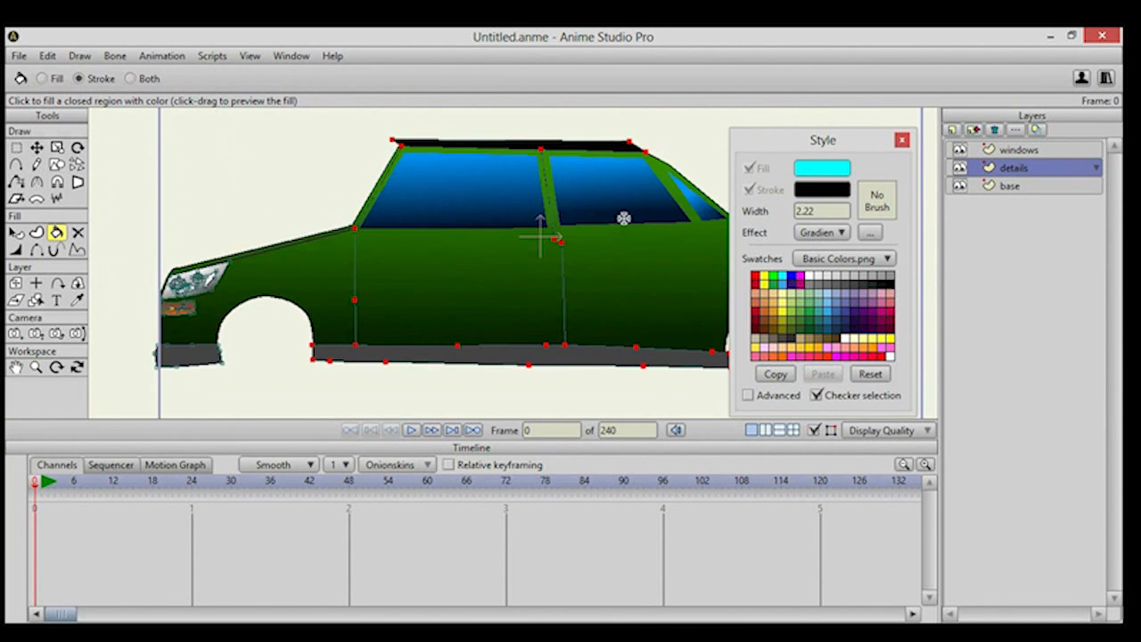
Draw the rear door's seam from the back of the roof strip along the rear side window's edge down to the sill.
{"action": "left_click_drag", "start_coordinate": [624, 219], "coordinate": [474, 232]}
{"action": "scroll", "coordinate": [475, 236], "scroll_direction": "up", "scroll_amount": 3}
{"action": "scroll", "coordinate": [339, 264], "scroll_direction": "down", "scroll_amount": 4}
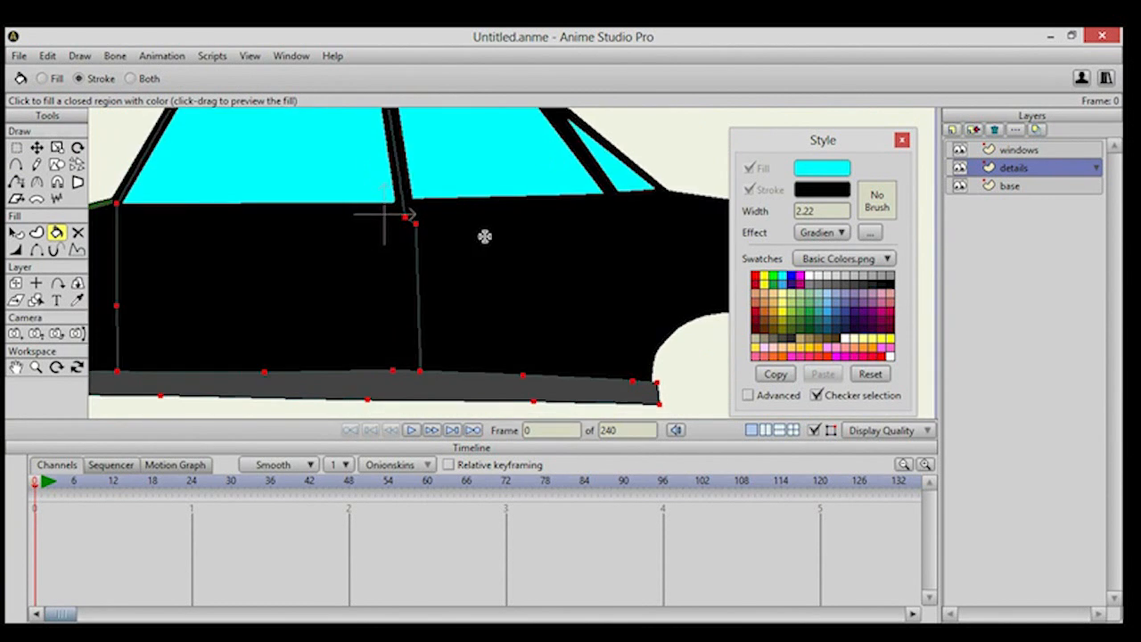
{"action": "left_click", "coordinate": [16, 164]}
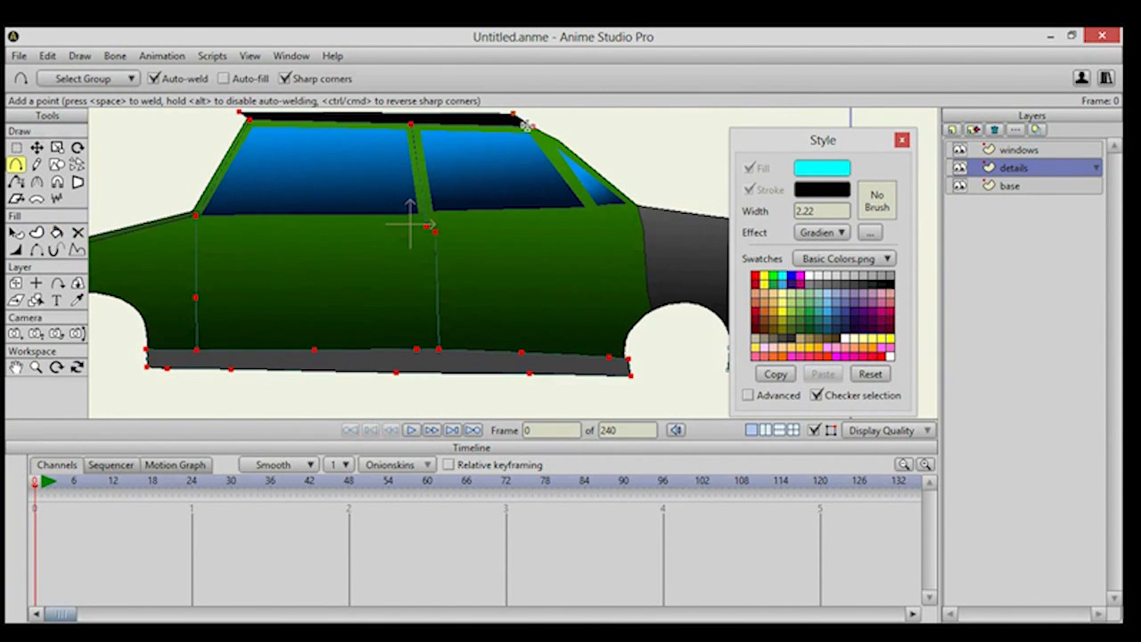
{"action": "mouse_move", "coordinate": [530, 125]}
{"action": "left_mouse_down"}
{"action": "mouse_move", "coordinate": [547, 166]}
{"action": "mouse_move", "coordinate": [596, 214]}
{"action": "mouse_move", "coordinate": [622, 271]}
{"action": "mouse_move", "coordinate": [616, 231]}
{"action": "mouse_move", "coordinate": [613, 357]}
{"action": "left_mouse_up"}
Apply the black stroke to the rear door's seam line.
{"action": "left_click", "coordinate": [57, 232]}
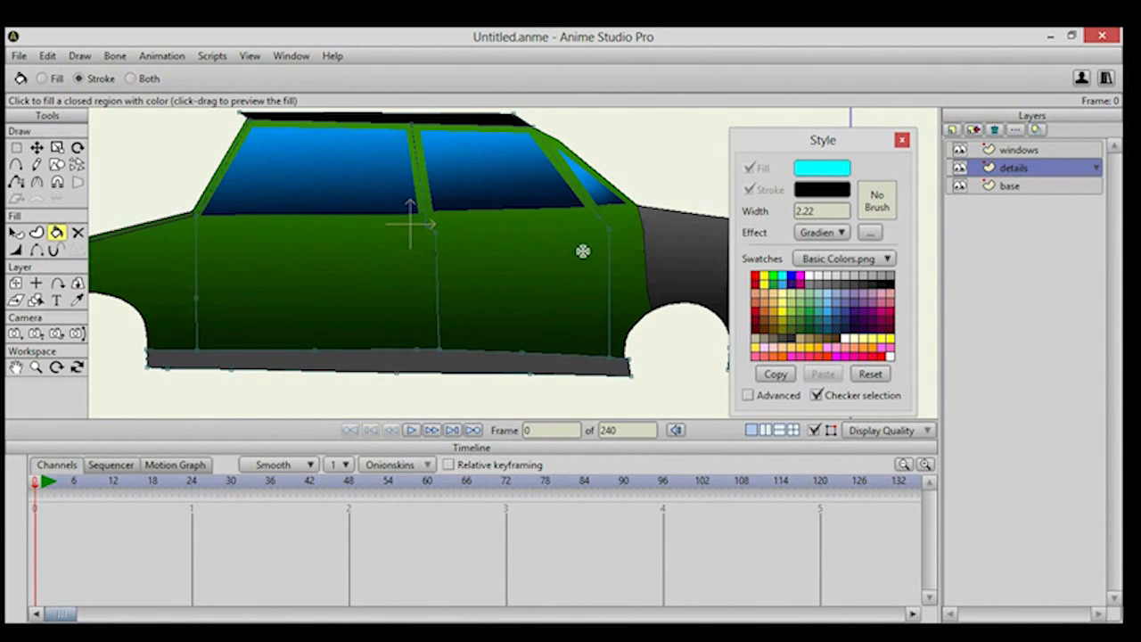
{"action": "left_click", "coordinate": [586, 199]}
{"action": "scroll", "coordinate": [359, 224], "scroll_direction": "down", "scroll_amount": 1}
{"action": "mouse_move", "coordinate": [377, 225]}
{"action": "left_mouse_down"}
{"action": "mouse_move", "coordinate": [491, 239]}
{"action": "mouse_move", "coordinate": [492, 255]}
{"action": "mouse_move", "coordinate": [397, 235]}
{"action": "left_mouse_up"}
{"action": "left_click", "coordinate": [36, 147]}
{"action": "scroll", "coordinate": [395, 234], "scroll_direction": "down", "scroll_amount": 1}
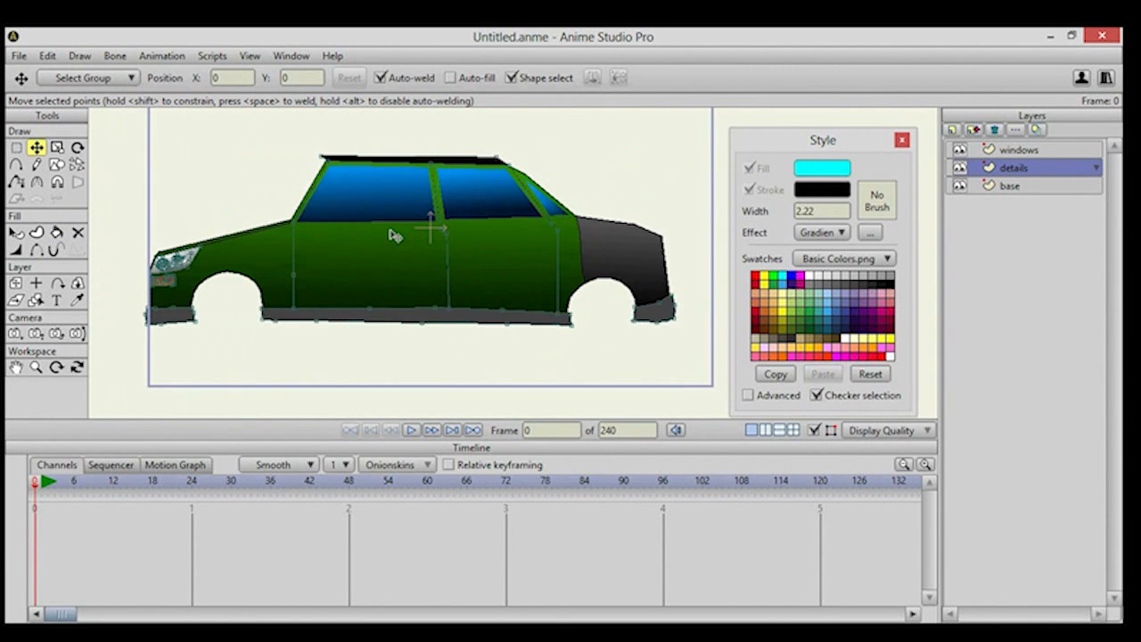
{"action": "scroll", "coordinate": [395, 235], "scroll_direction": "down", "scroll_amount": 1}
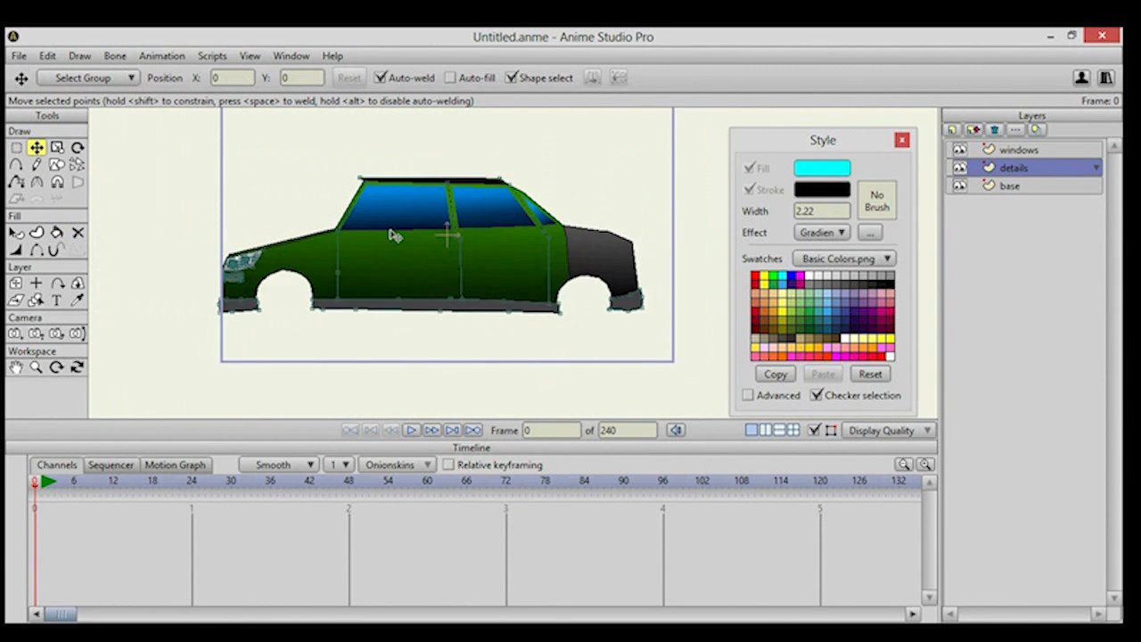
Save the project under the file name car on the New Volume (F:) drive.
{"action": "left_click", "coordinate": [15, 57]}
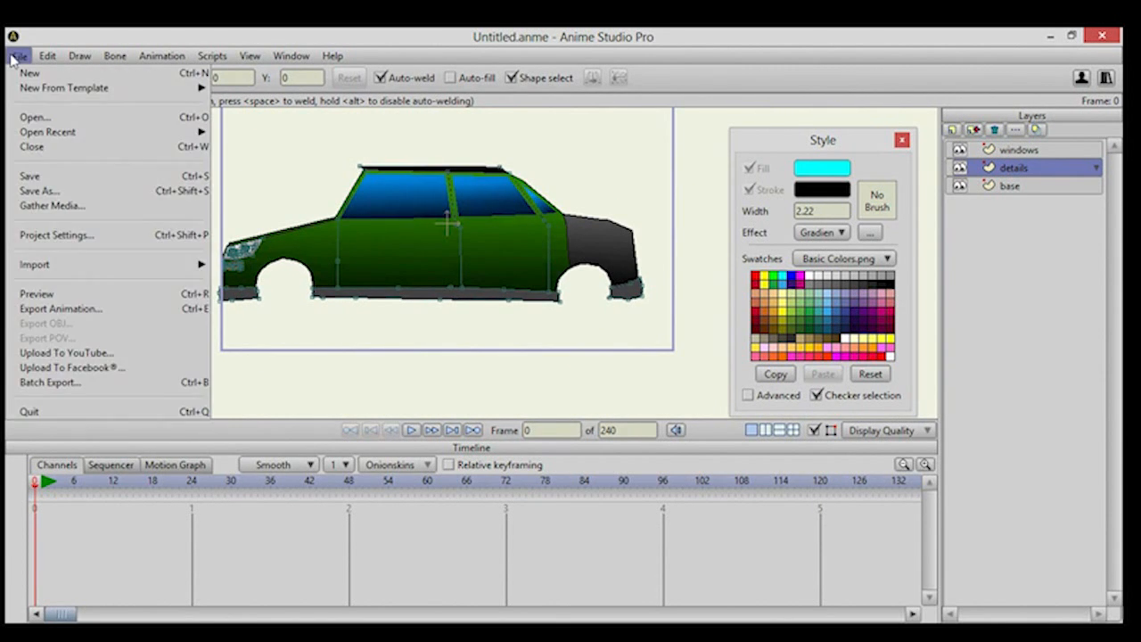
{"action": "left_click", "coordinate": [42, 191]}
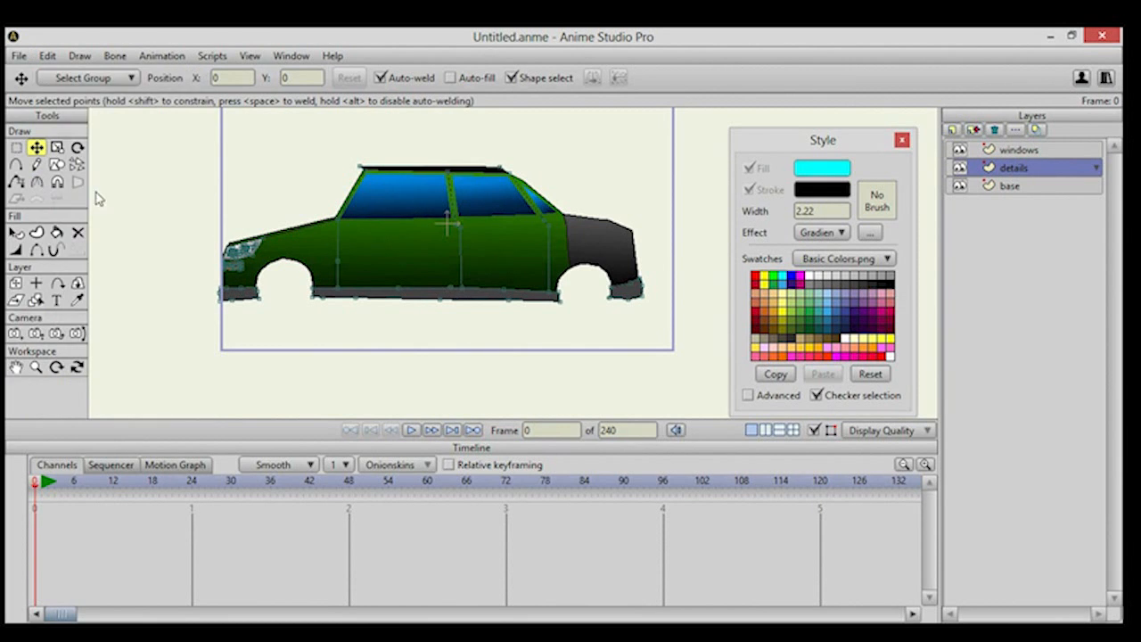
{"action": "type", "text": "c"}
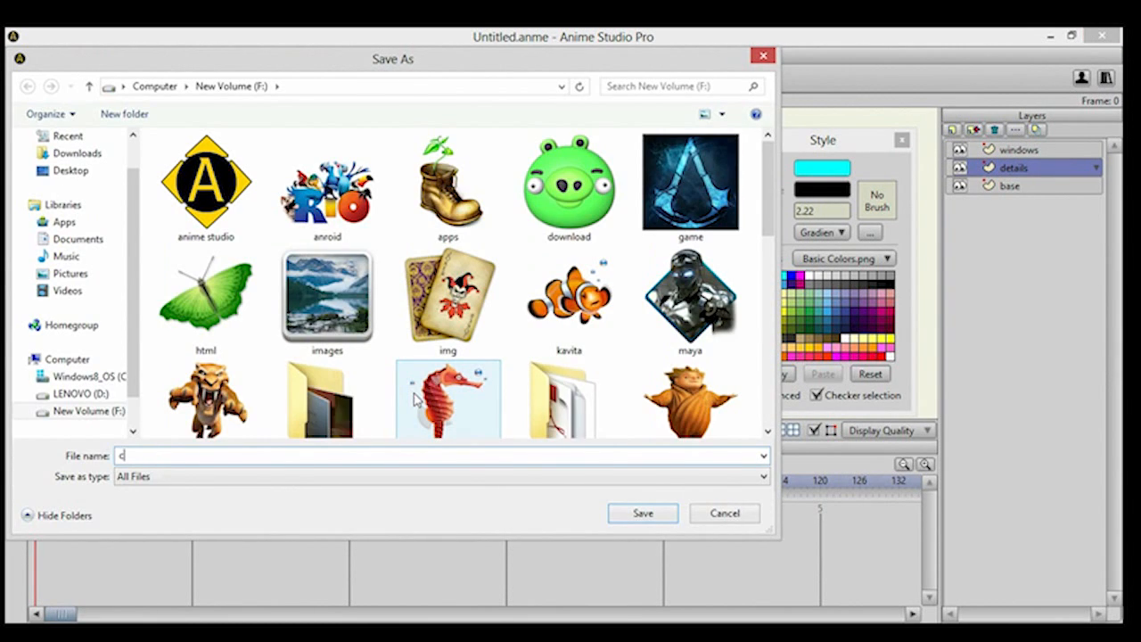
{"action": "type", "text": "ar"}
{"action": "left_click", "coordinate": [638, 515]}
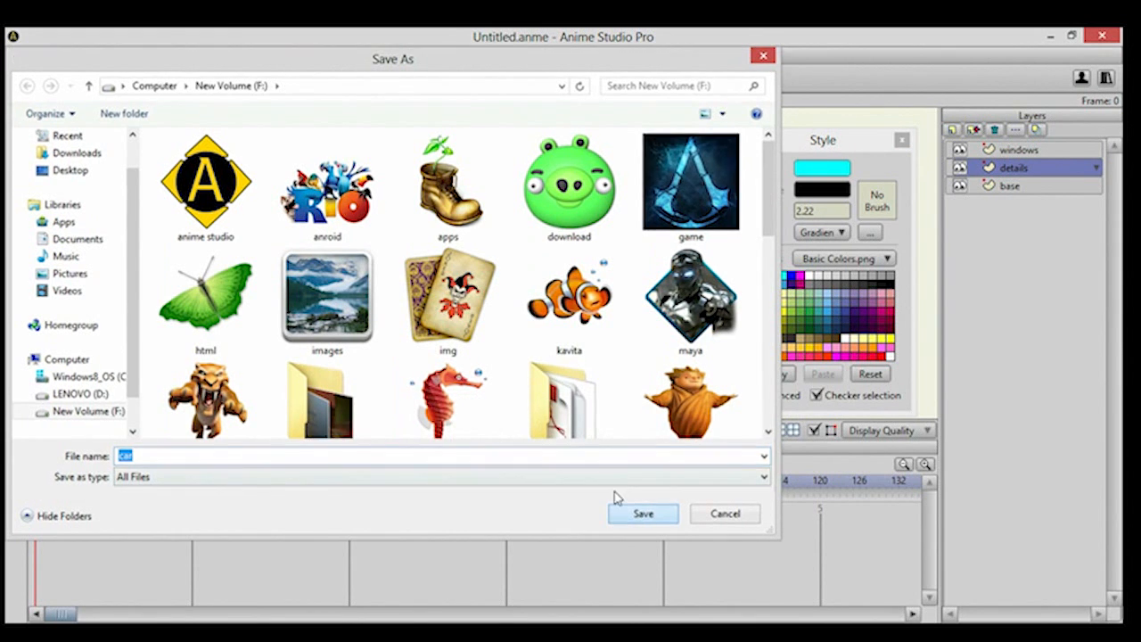
{"action": "left_click_drag", "start_coordinate": [448, 241], "coordinate": [467, 251]}
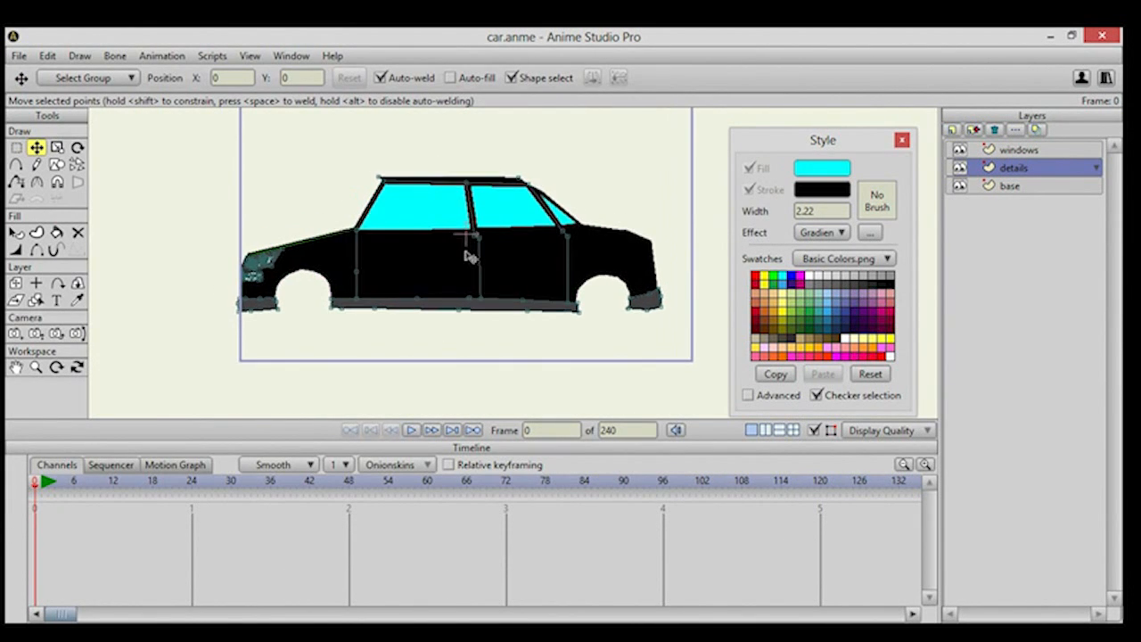
{"action": "left_click", "coordinate": [1032, 157]}
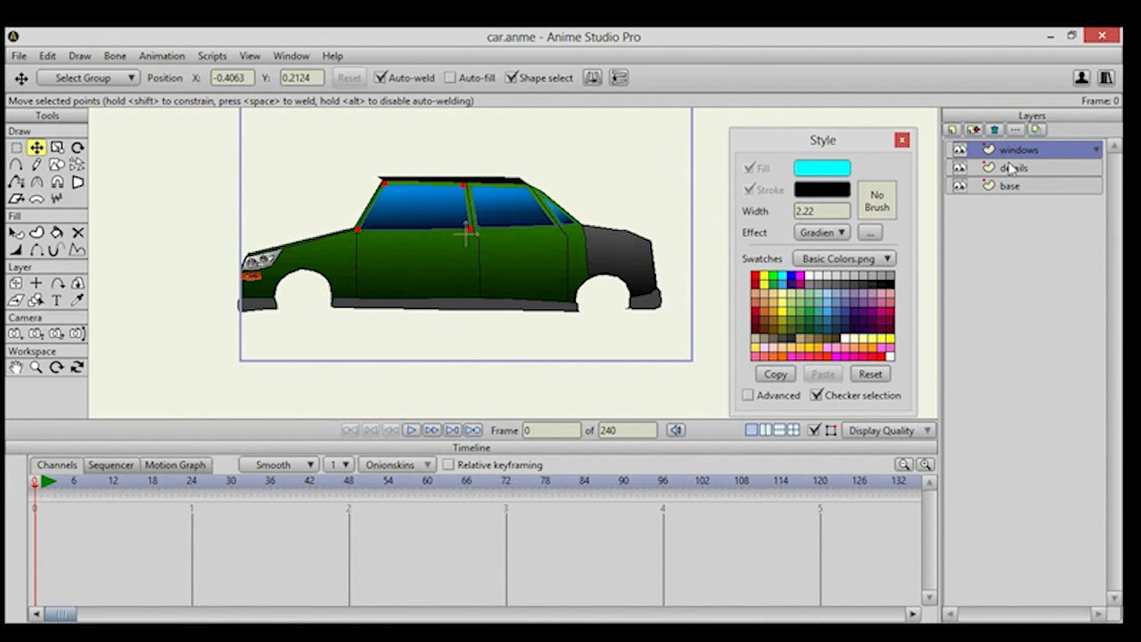
{"action": "left_click", "coordinate": [953, 130]}
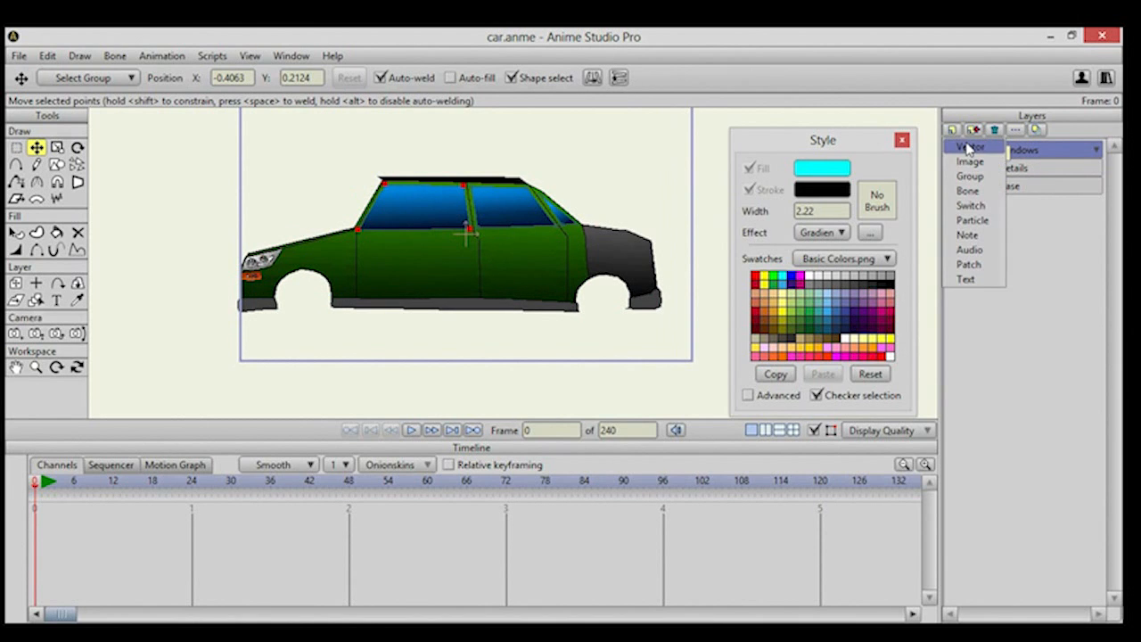
Start adding a shape to the front door on the details layer with the Draw Shape tool.
{"action": "left_click", "coordinate": [1051, 167]}
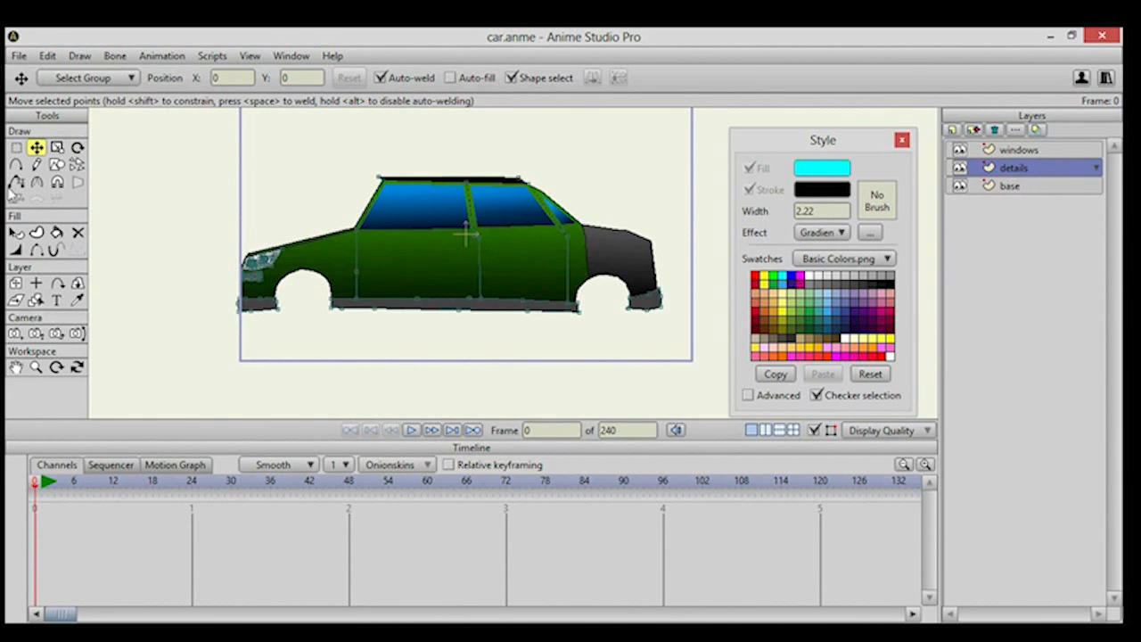
{"action": "left_click", "coordinate": [56, 164]}
{"action": "scroll", "coordinate": [415, 282], "scroll_direction": "up", "scroll_amount": 3}
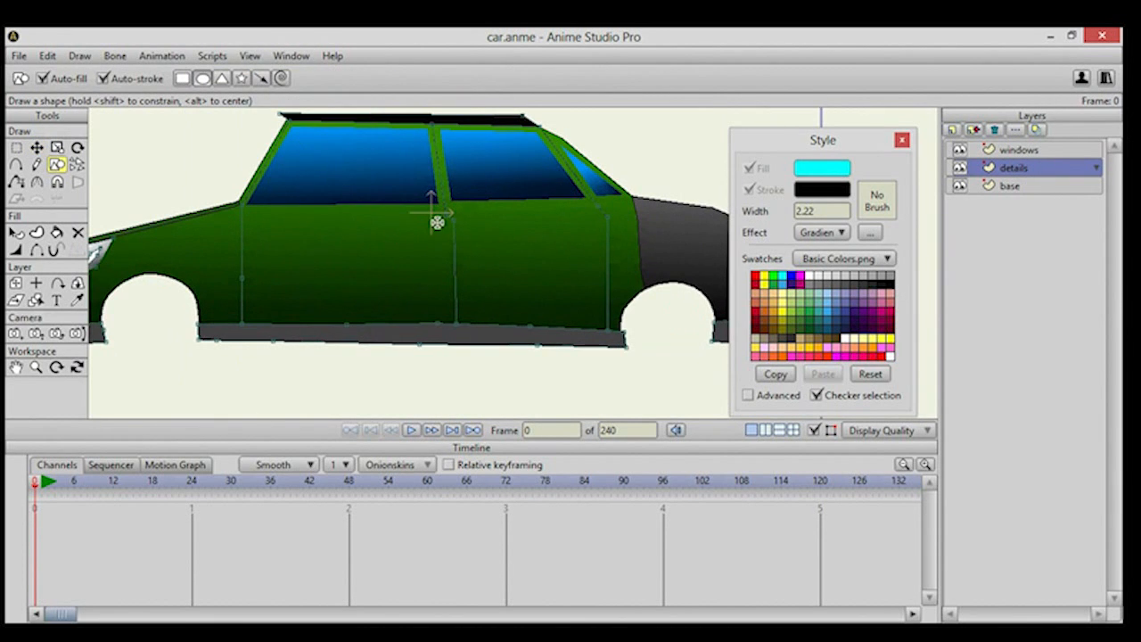
{"action": "scroll", "coordinate": [387, 241], "scroll_direction": "up", "scroll_amount": 3}
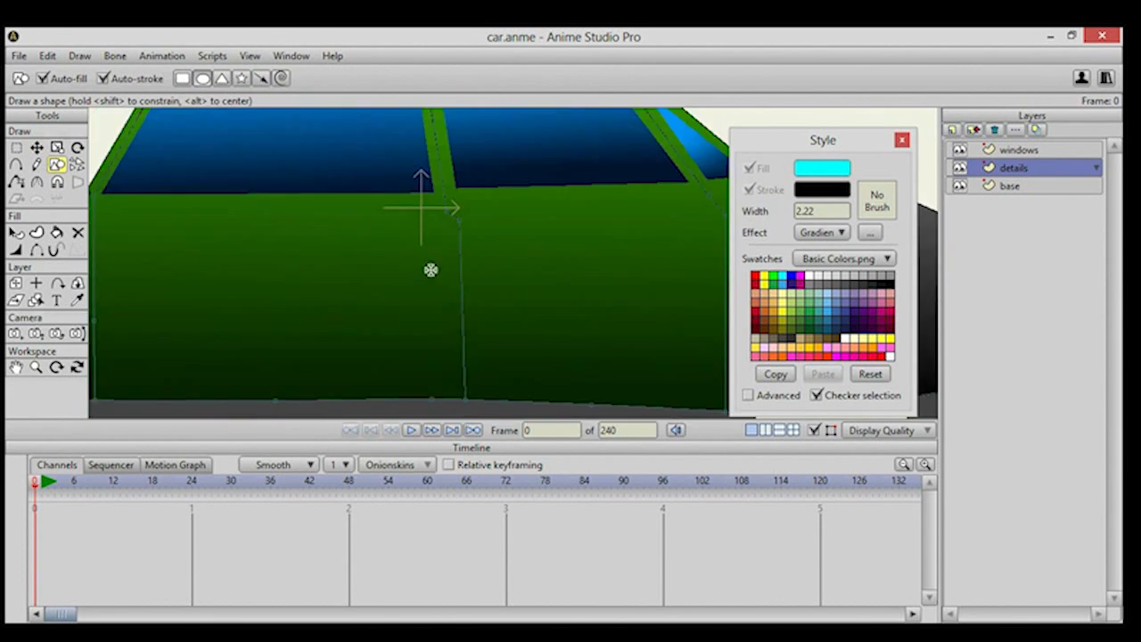
Draw a dark grey rectangular handle with the plain effect on the front door and another on the rear door.
{"action": "scroll", "coordinate": [419, 262], "scroll_direction": "up", "scroll_amount": 2}
{"action": "left_click", "coordinate": [862, 279]}
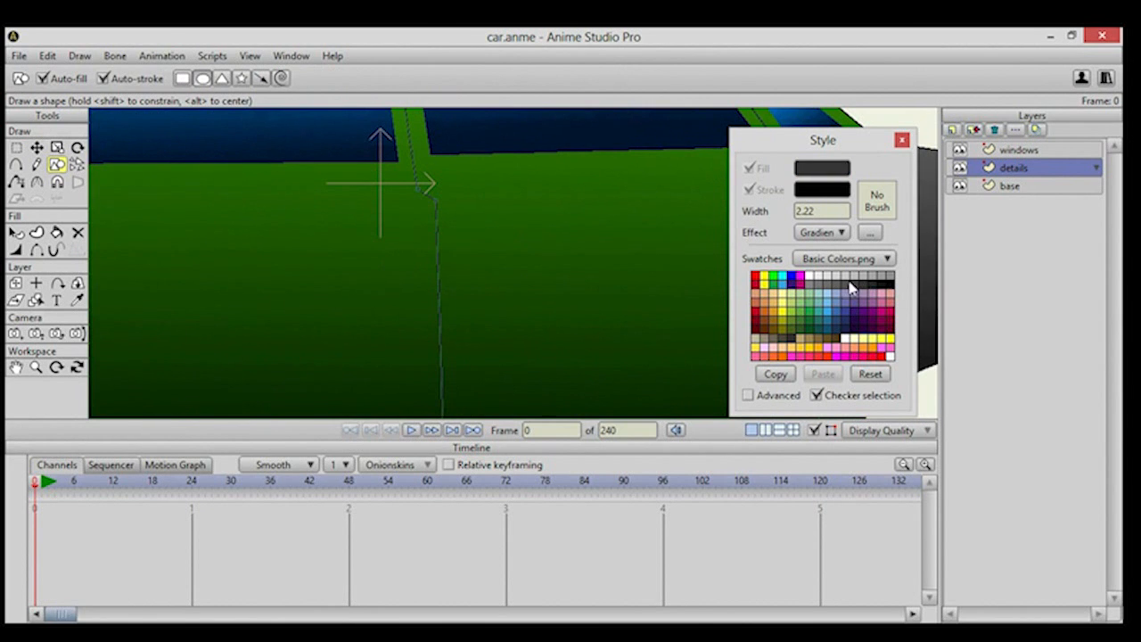
{"action": "left_click", "coordinate": [805, 234]}
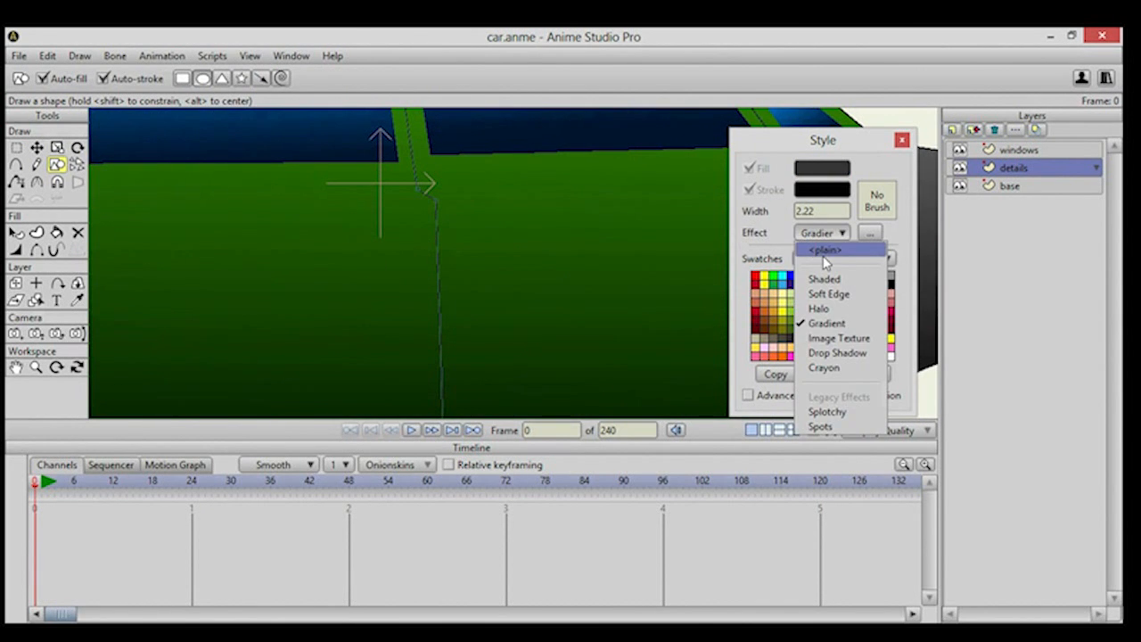
{"action": "left_click", "coordinate": [825, 252]}
{"action": "left_click_drag", "start_coordinate": [301, 223], "coordinate": [368, 245]}
{"action": "key", "text": "ctrl+z"}
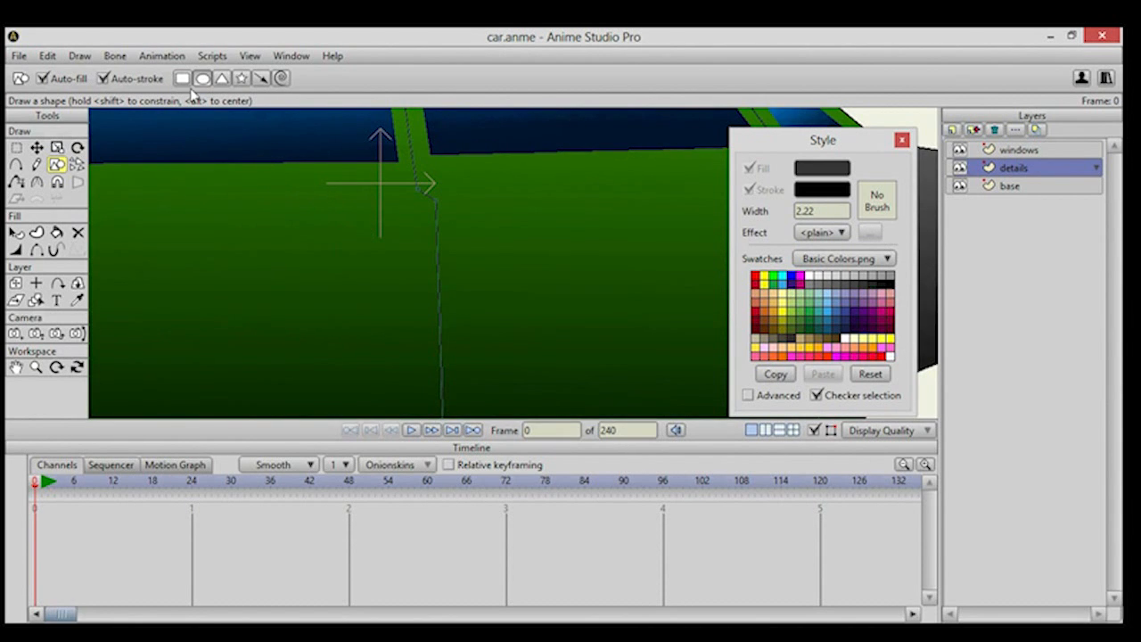
{"action": "mouse_move", "coordinate": [317, 214]}
{"action": "left_mouse_down"}
{"action": "mouse_move", "coordinate": [387, 242]}
{"action": "mouse_move", "coordinate": [422, 239]}
{"action": "mouse_move", "coordinate": [172, 241]}
{"action": "left_mouse_up"}
{"action": "left_click_drag", "start_coordinate": [430, 196], "coordinate": [537, 221]}
{"action": "left_click_drag", "start_coordinate": [350, 236], "coordinate": [381, 236]}
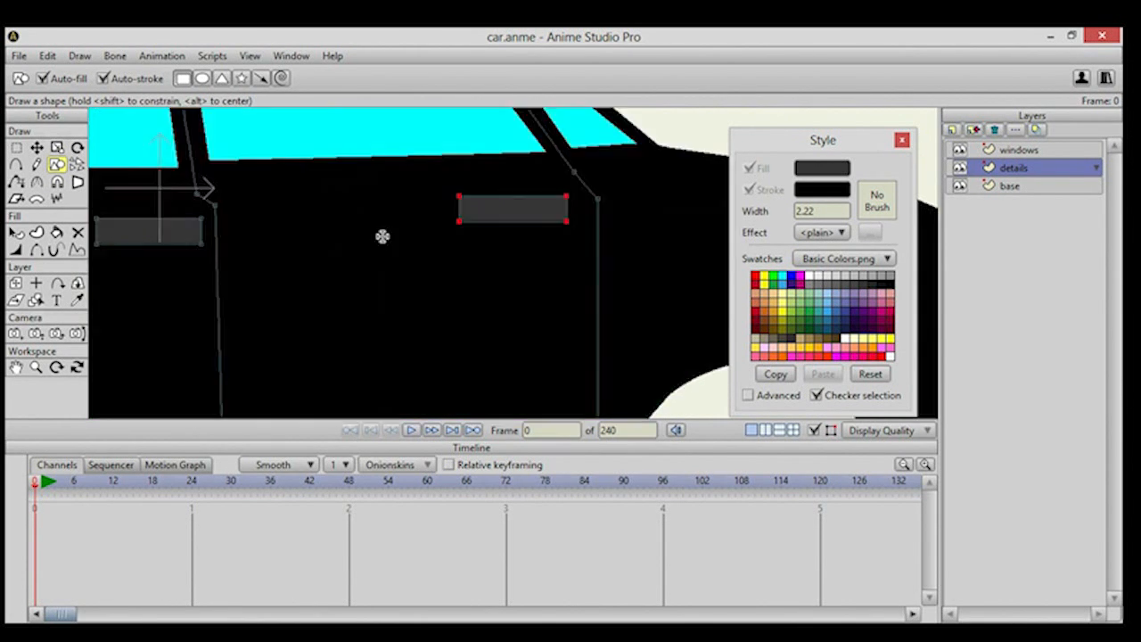
Move the rear door handle down slightly to line up with the front door handle.
{"action": "scroll", "coordinate": [381, 236], "scroll_direction": "down", "scroll_amount": 4}
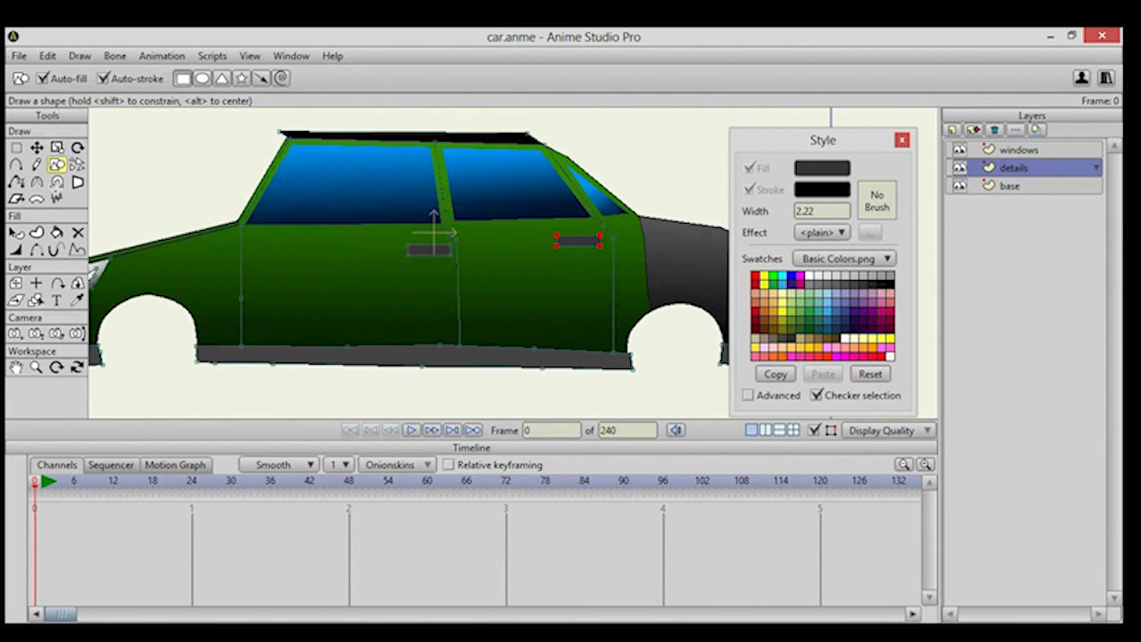
{"action": "left_click", "coordinate": [36, 147]}
{"action": "left_click_drag", "start_coordinate": [571, 247], "coordinate": [573, 254]}
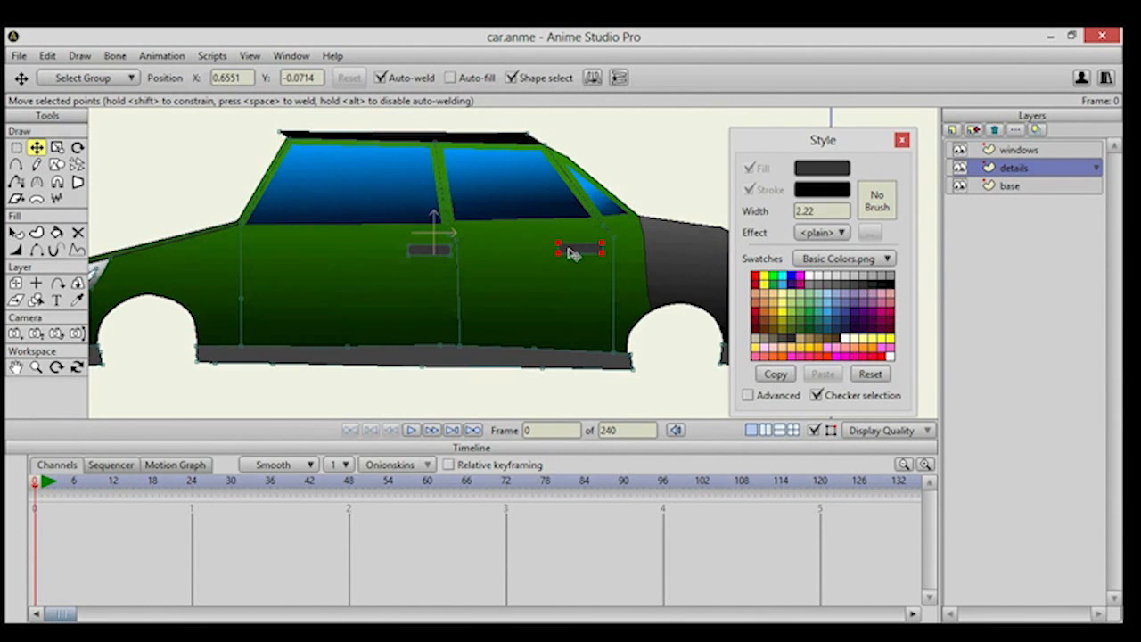
Reposition the upper rear corner point of the rear door outline so it sits on the roof's lower rear edge.
{"action": "scroll", "coordinate": [540, 148], "scroll_direction": "up", "scroll_amount": 5}
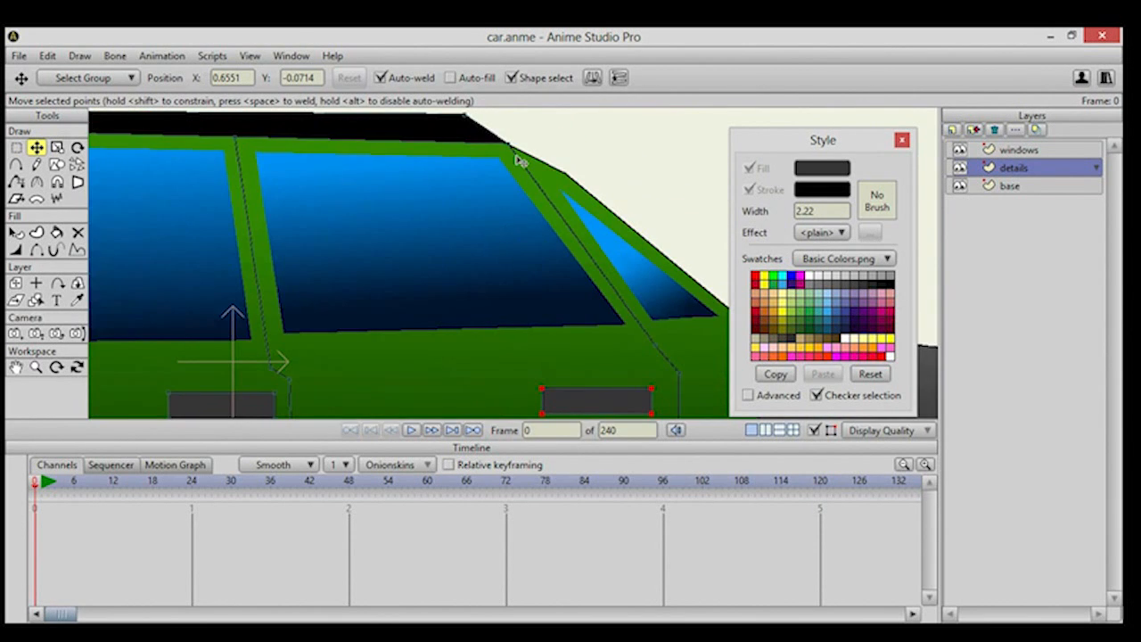
{"action": "left_click_drag", "start_coordinate": [512, 148], "coordinate": [502, 144]}
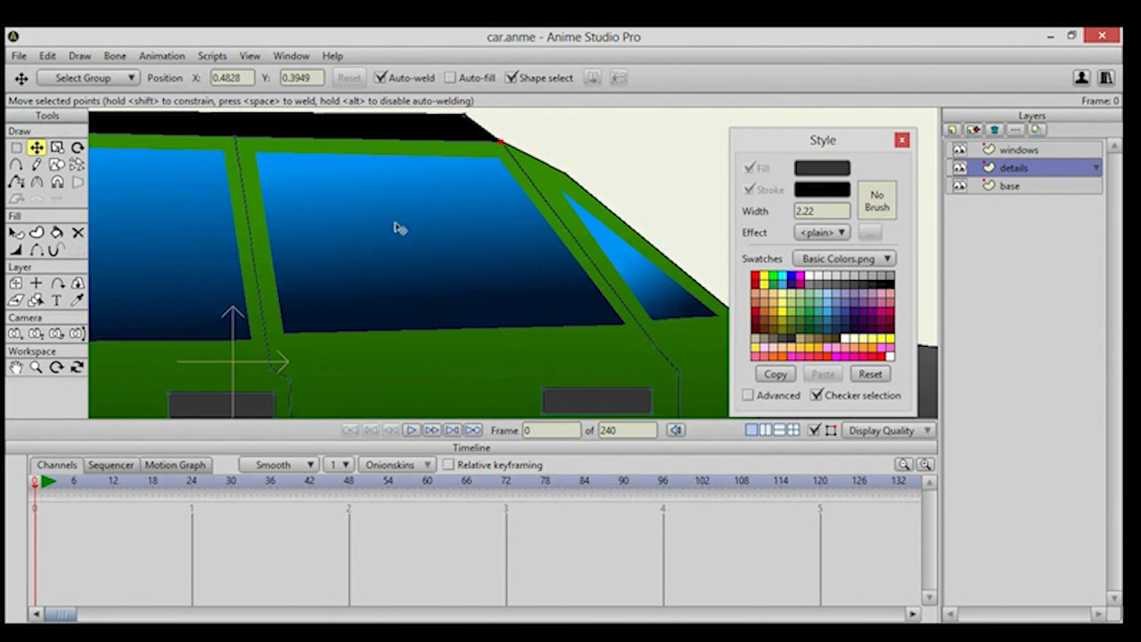
{"action": "scroll", "coordinate": [446, 188], "scroll_direction": "down", "scroll_amount": 3}
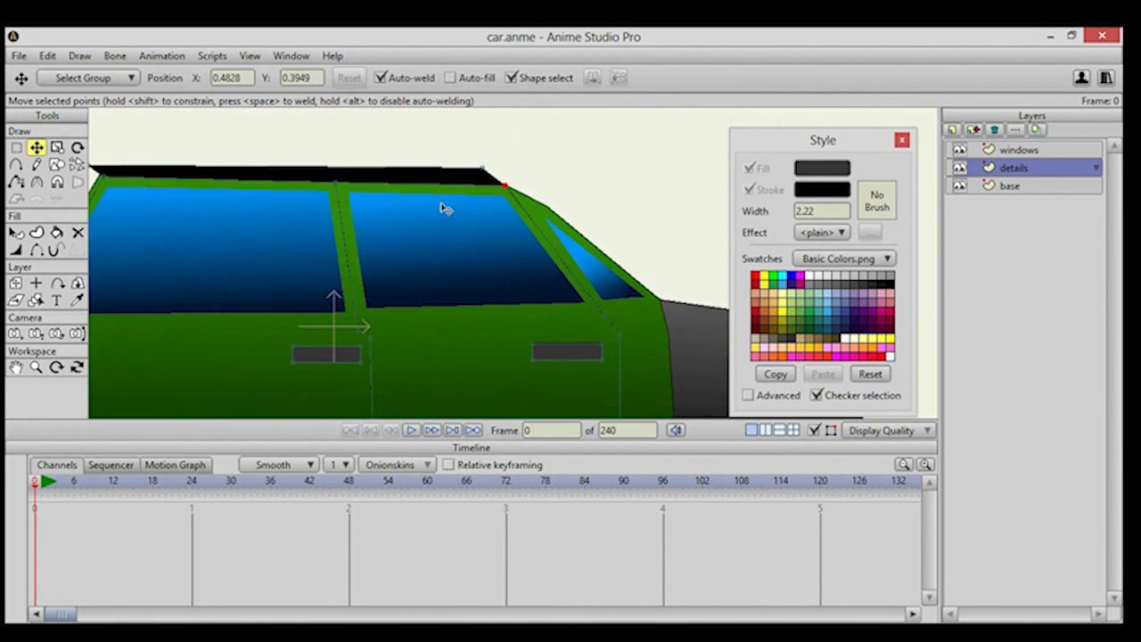
{"action": "key", "text": "a"}
{"action": "scroll", "coordinate": [387, 175], "scroll_direction": "up", "scroll_amount": 3}
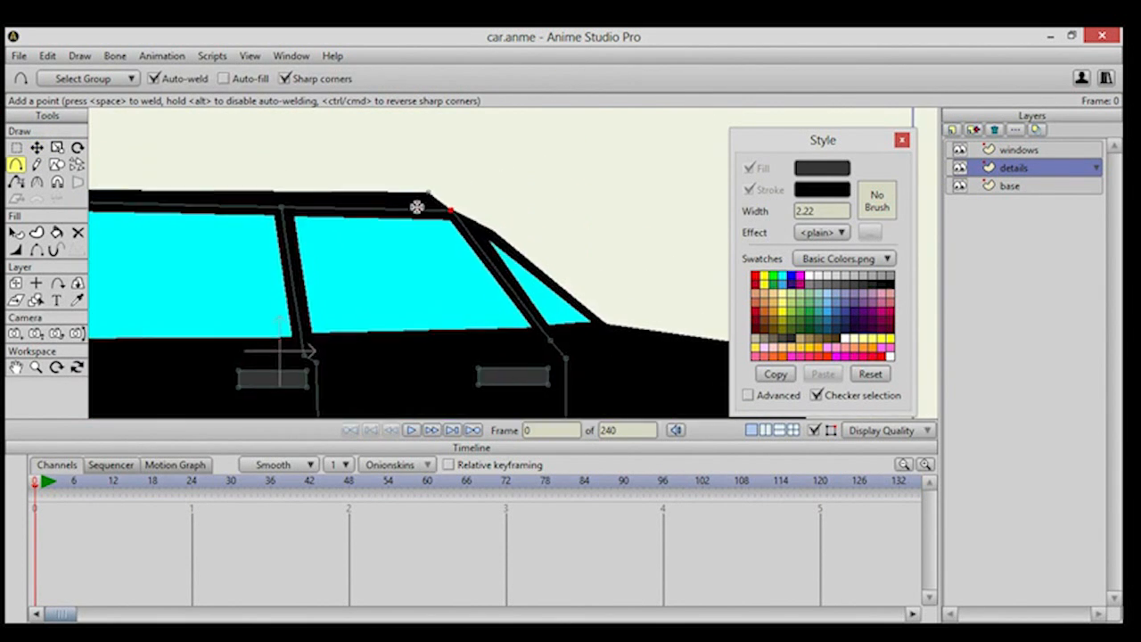
{"action": "left_click", "coordinate": [391, 163]}
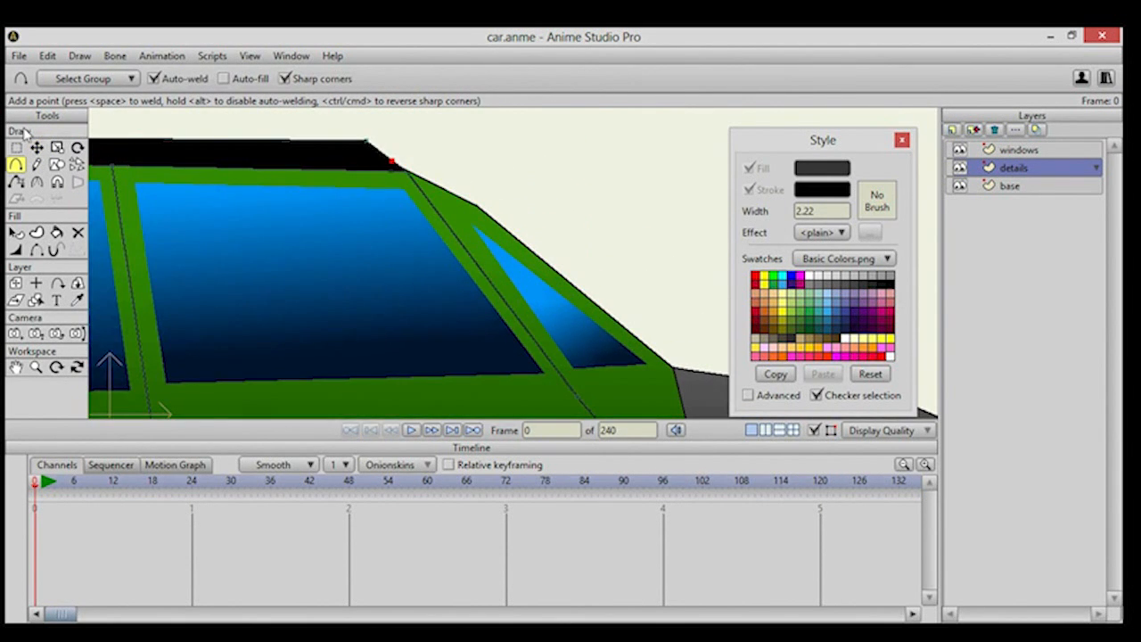
{"action": "left_click", "coordinate": [36, 148]}
{"action": "left_click_drag", "start_coordinate": [390, 163], "coordinate": [424, 179]}
{"action": "scroll", "coordinate": [484, 242], "scroll_direction": "down", "scroll_amount": 2}
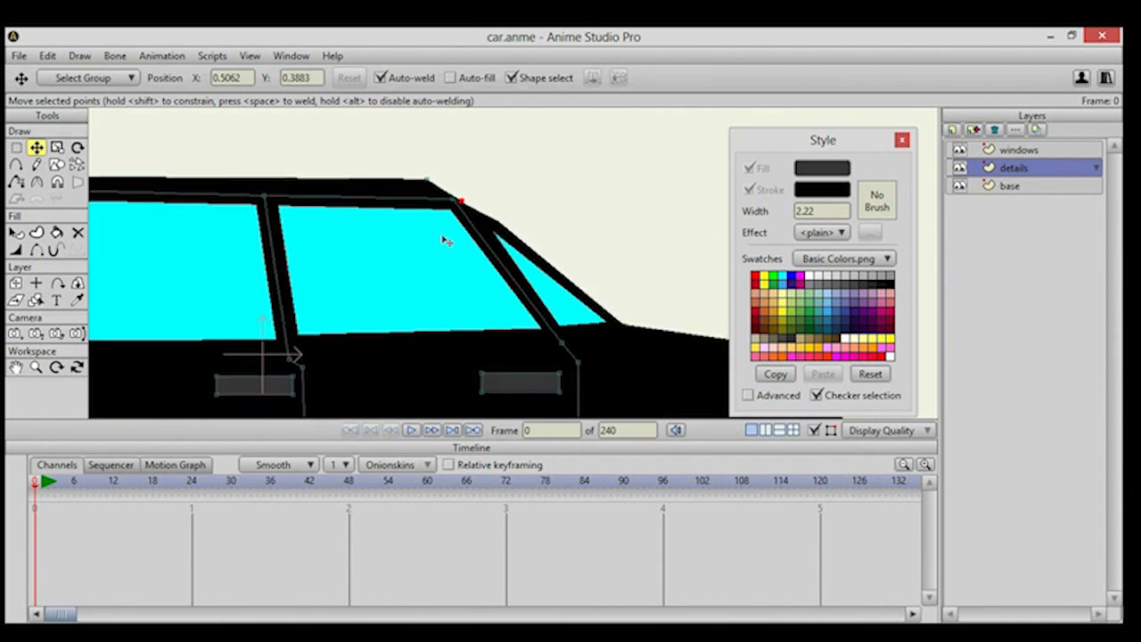
Outline a four-sided grille on the front bumper with the Add Point tool.
{"action": "left_click_drag", "start_coordinate": [428, 245], "coordinate": [561, 167]}
{"action": "scroll", "coordinate": [562, 166], "scroll_direction": "down", "scroll_amount": 2}
{"action": "left_click_drag", "start_coordinate": [368, 251], "coordinate": [455, 190]}
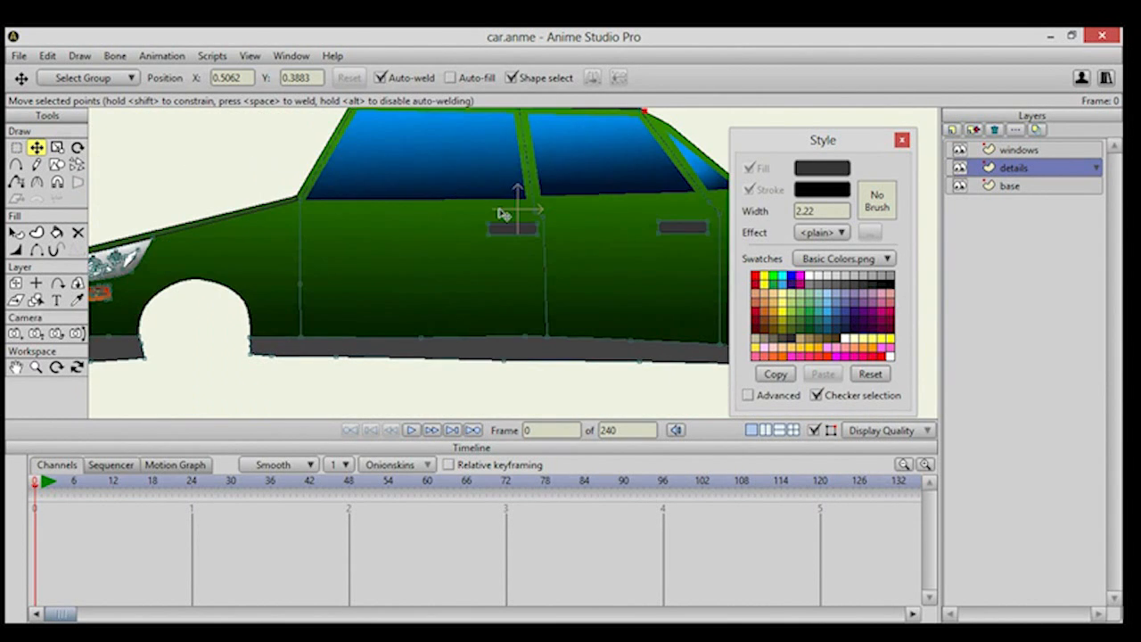
{"action": "scroll", "coordinate": [520, 228], "scroll_direction": "down", "scroll_amount": 1}
{"action": "left_click_drag", "start_coordinate": [518, 224], "coordinate": [529, 217]}
{"action": "left_click_drag", "start_coordinate": [300, 327], "coordinate": [410, 288]}
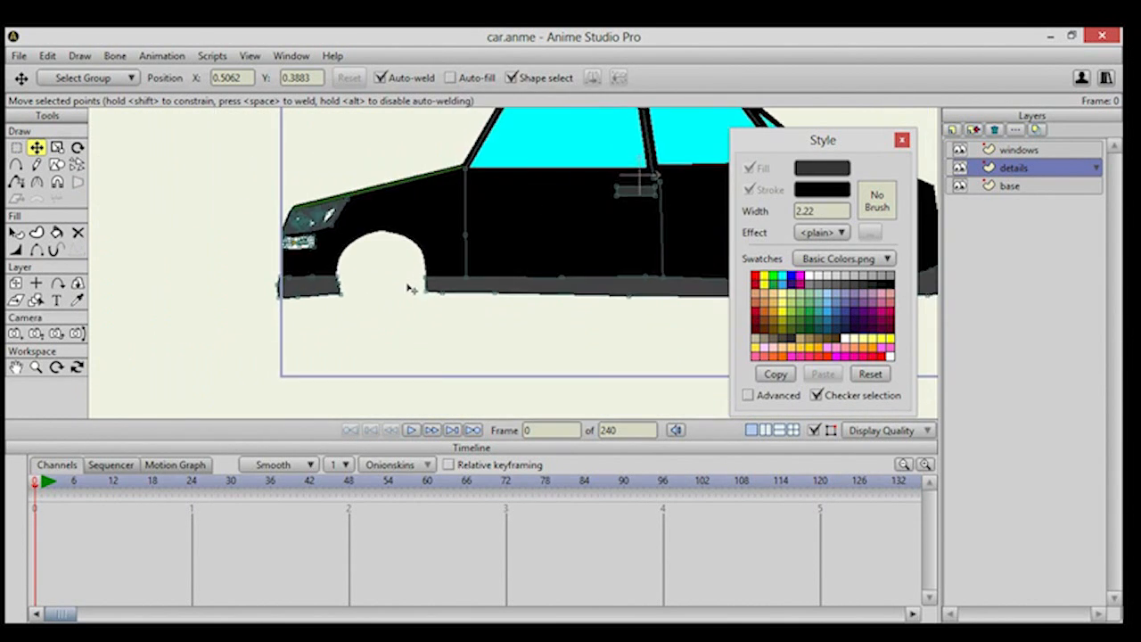
{"action": "scroll", "coordinate": [357, 308], "scroll_direction": "up", "scroll_amount": 4}
{"action": "scroll", "coordinate": [344, 311], "scroll_direction": "down", "scroll_amount": 1}
{"action": "mouse_move", "coordinate": [339, 312]}
{"action": "left_mouse_down"}
{"action": "mouse_move", "coordinate": [425, 311]}
{"action": "mouse_move", "coordinate": [364, 311]}
{"action": "left_mouse_up"}
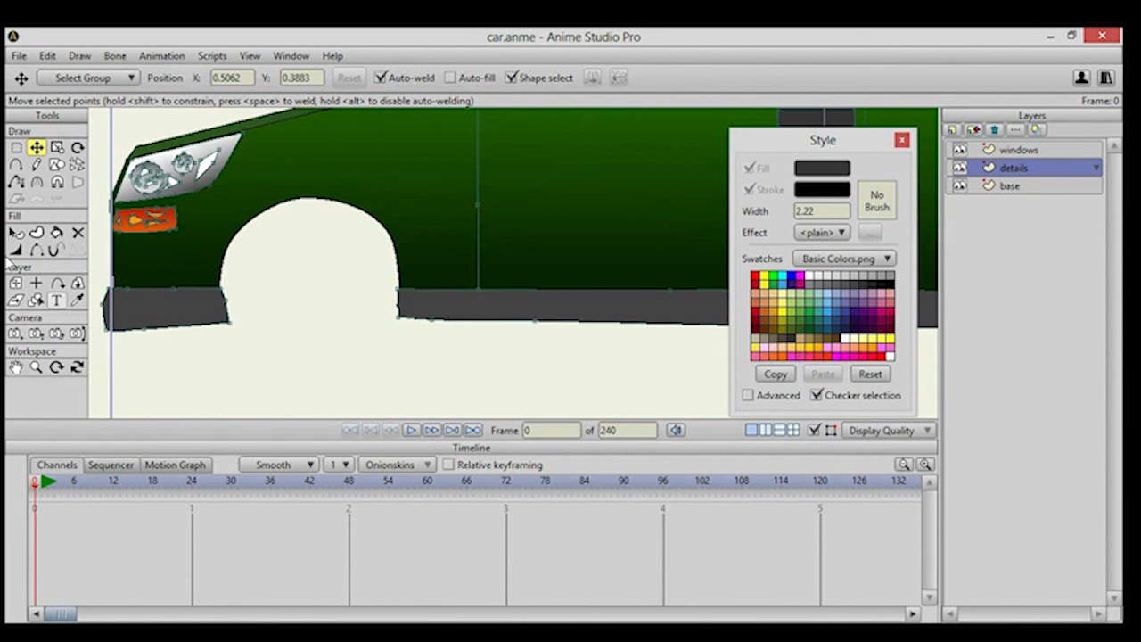
{"action": "left_click", "coordinate": [16, 164]}
{"action": "left_click_drag", "start_coordinate": [267, 243], "coordinate": [498, 240]}
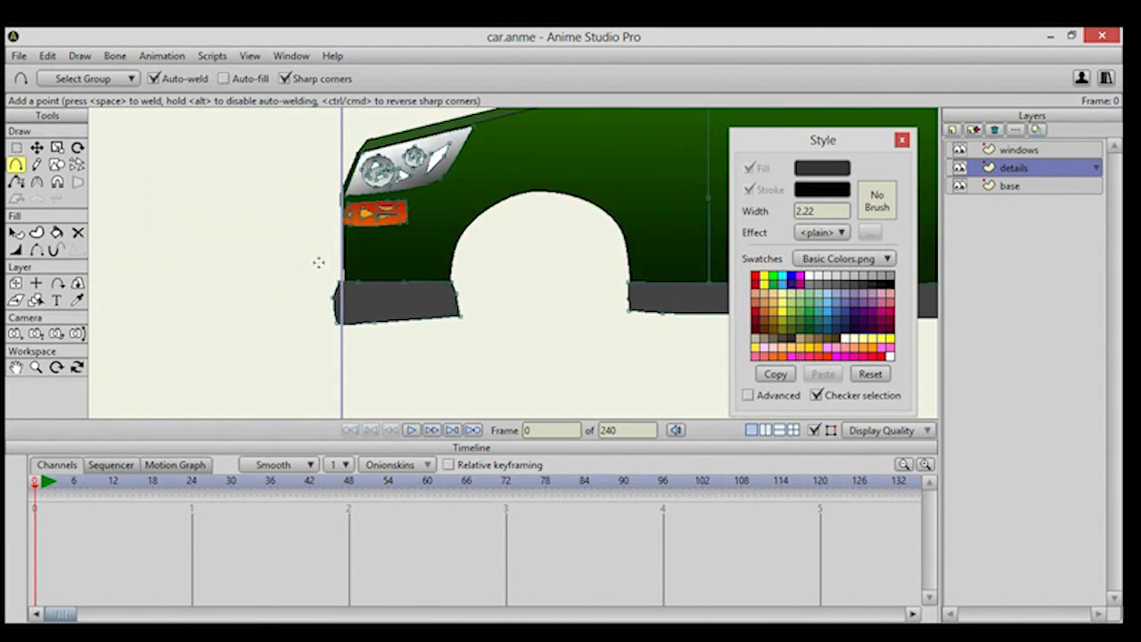
{"action": "scroll", "coordinate": [319, 264], "scroll_direction": "up", "scroll_amount": 4}
{"action": "left_click_drag", "start_coordinate": [320, 264], "coordinate": [368, 258]}
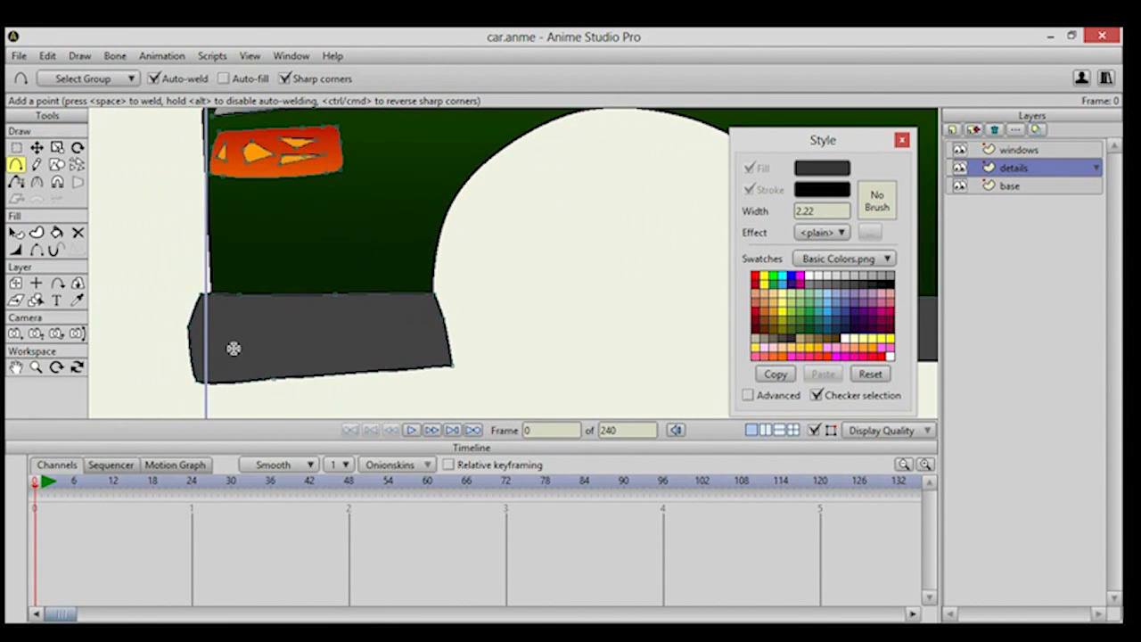
{"action": "mouse_move", "coordinate": [219, 314]}
{"action": "left_mouse_down"}
{"action": "mouse_move", "coordinate": [331, 314]}
{"action": "mouse_move", "coordinate": [335, 353]}
{"action": "left_mouse_up"}
Draw zigzag diagonals and a horizontal middle line inside the front bumper grille outline.
{"action": "mouse_move", "coordinate": [260, 355]}
{"action": "left_mouse_down"}
{"action": "mouse_move", "coordinate": [220, 362]}
{"action": "mouse_move", "coordinate": [219, 319]}
{"action": "mouse_move", "coordinate": [260, 356]}
{"action": "left_mouse_up"}
{"action": "left_click_drag", "start_coordinate": [242, 313], "coordinate": [290, 358]}
{"action": "left_click_drag", "start_coordinate": [273, 316], "coordinate": [315, 357]}
{"action": "left_click_drag", "start_coordinate": [333, 316], "coordinate": [290, 357]}
{"action": "mouse_move", "coordinate": [276, 315]}
{"action": "left_mouse_down"}
{"action": "mouse_move", "coordinate": [260, 357]}
{"action": "mouse_move", "coordinate": [225, 362]}
{"action": "mouse_move", "coordinate": [331, 343]}
{"action": "mouse_move", "coordinate": [236, 332]}
{"action": "mouse_move", "coordinate": [282, 335]}
{"action": "left_mouse_up"}
{"action": "left_click", "coordinate": [221, 335]}
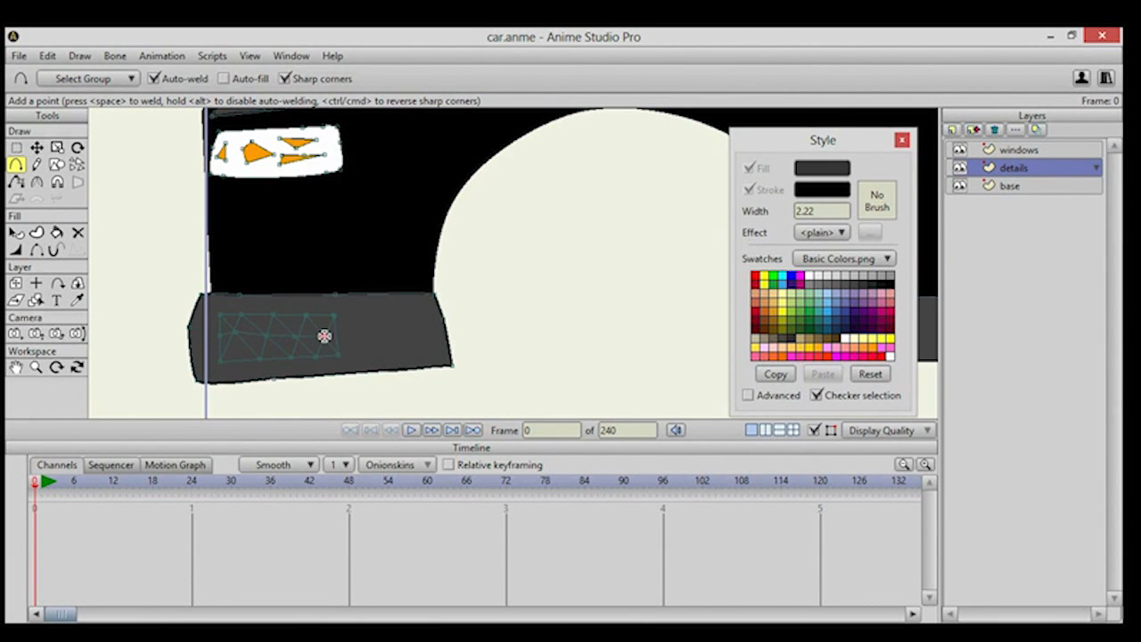
{"action": "left_click", "coordinate": [335, 336]}
Outline a second four-sided grille on the green body between the orange light and the front bumper.
{"action": "left_click_drag", "start_coordinate": [269, 254], "coordinate": [282, 298]}
{"action": "mouse_move", "coordinate": [237, 252]}
{"action": "left_mouse_down"}
{"action": "mouse_move", "coordinate": [238, 316]}
{"action": "mouse_move", "coordinate": [351, 247]}
{"action": "mouse_move", "coordinate": [364, 315]}
{"action": "left_mouse_up"}
{"action": "left_click_drag", "start_coordinate": [365, 315], "coordinate": [238, 315]}
Draw a row of parallel diagonal lines across the grille outline below the orange light.
{"action": "left_click_drag", "start_coordinate": [240, 254], "coordinate": [264, 305]}
{"action": "key", "text": "ctrl+z"}
{"action": "left_click_drag", "start_coordinate": [237, 252], "coordinate": [260, 315]}
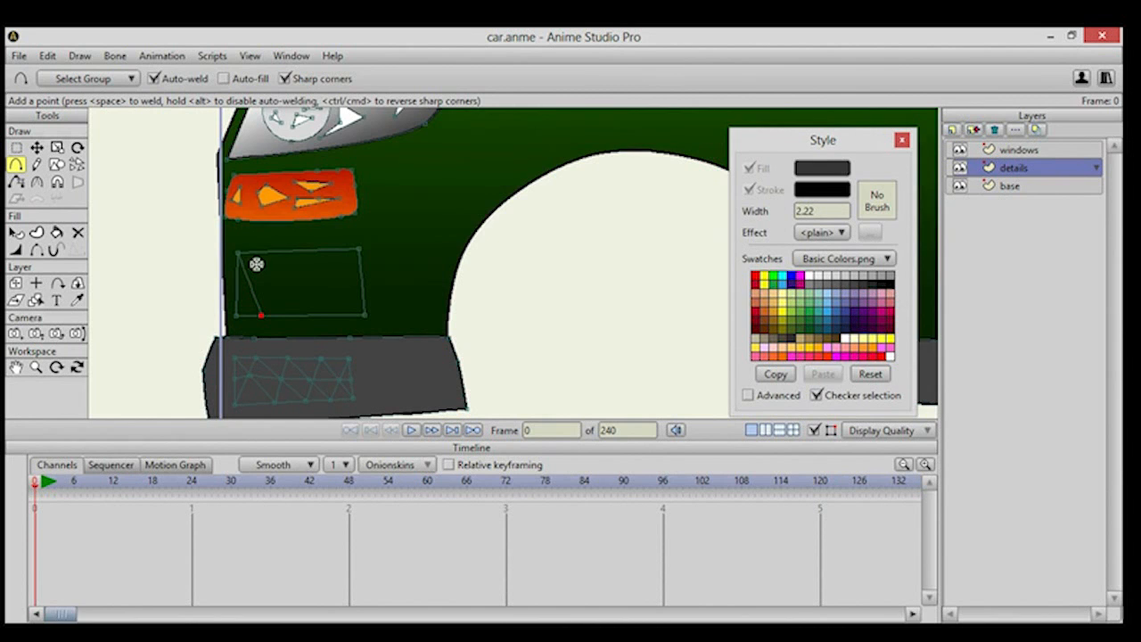
{"action": "left_click_drag", "start_coordinate": [254, 253], "coordinate": [282, 315]}
{"action": "left_click_drag", "start_coordinate": [274, 253], "coordinate": [299, 314]}
{"action": "left_click_drag", "start_coordinate": [292, 254], "coordinate": [318, 315]}
{"action": "left_click_drag", "start_coordinate": [309, 252], "coordinate": [329, 314]}
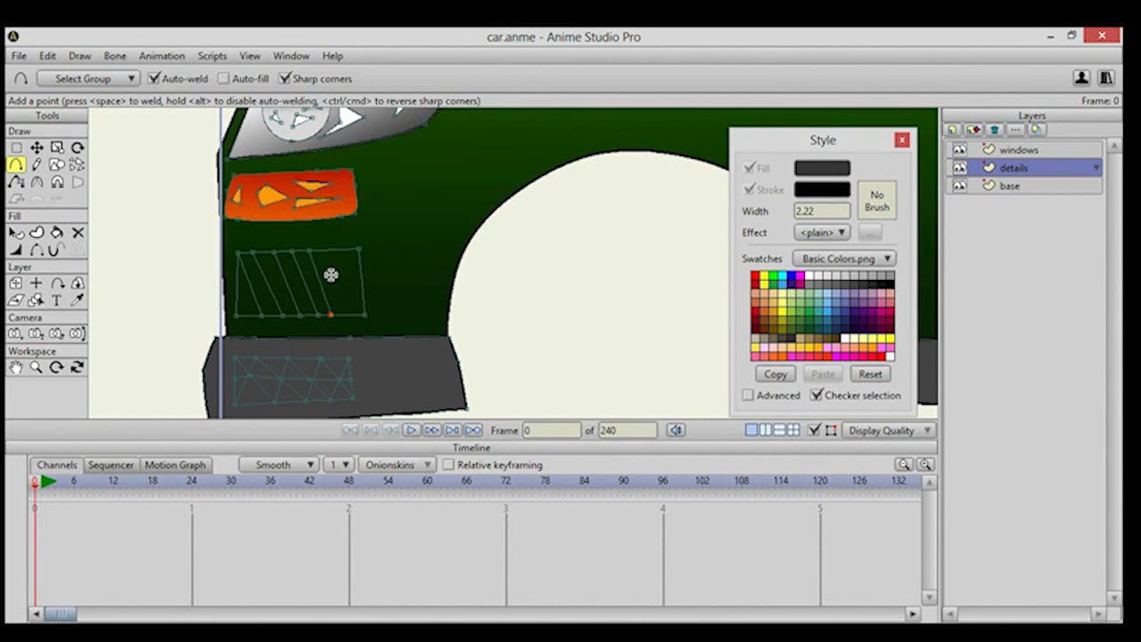
{"action": "left_click_drag", "start_coordinate": [331, 254], "coordinate": [352, 314]}
Cross the upper grille's diagonals with a second set of lines slanting the opposite way.
{"action": "left_click_drag", "start_coordinate": [359, 247], "coordinate": [351, 315]}
{"action": "left_click_drag", "start_coordinate": [331, 248], "coordinate": [321, 305]}
{"action": "left_click_drag", "start_coordinate": [347, 248], "coordinate": [335, 308]}
{"action": "left_click_drag", "start_coordinate": [309, 251], "coordinate": [300, 311]}
{"action": "left_click_drag", "start_coordinate": [311, 253], "coordinate": [287, 309]}
{"action": "left_click_drag", "start_coordinate": [295, 249], "coordinate": [261, 313]}
{"action": "left_click_drag", "start_coordinate": [258, 256], "coordinate": [239, 315]}
Apply a black stroke of width 2.22 to the lines of both grilles with the Paint Bucket, then deselect them.
{"action": "left_click", "coordinate": [57, 232]}
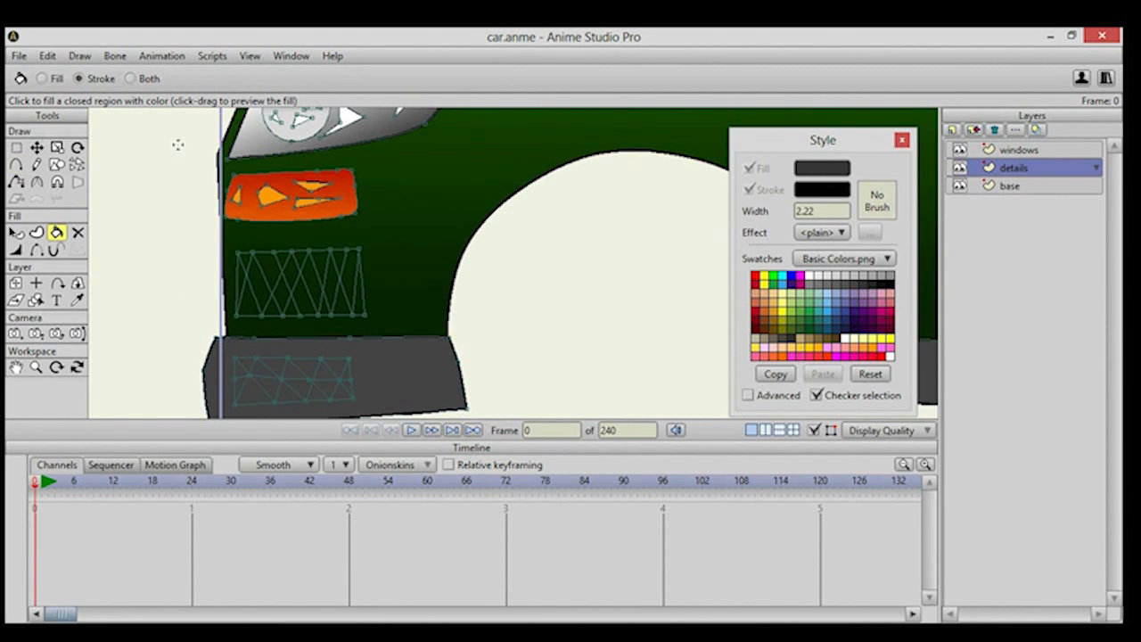
{"action": "left_click", "coordinate": [300, 252]}
{"action": "left_click", "coordinate": [301, 355]}
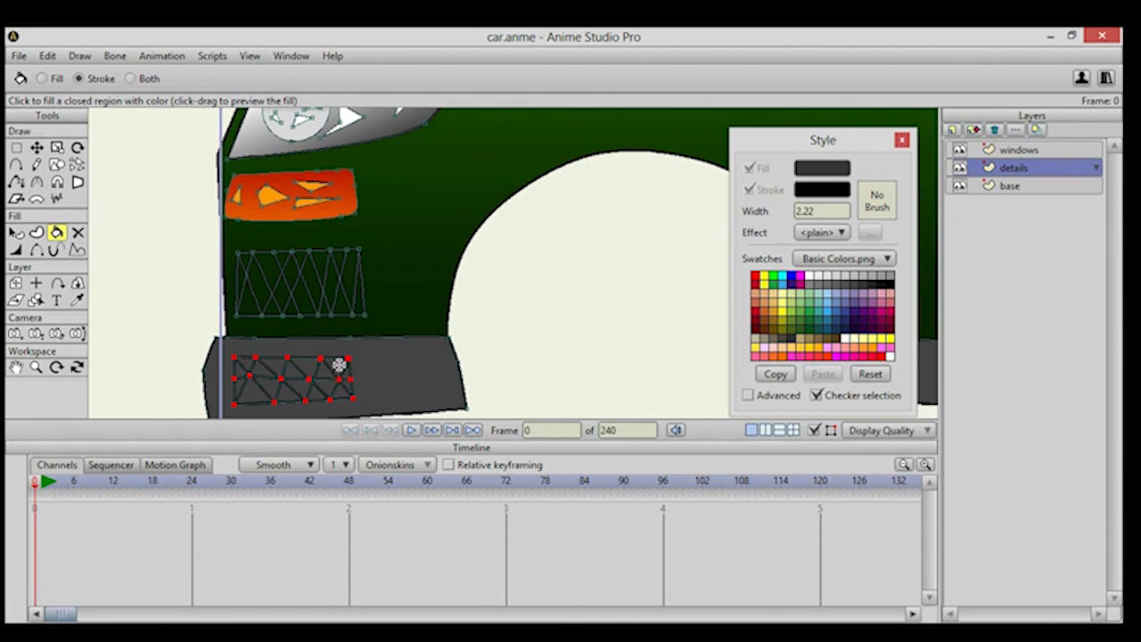
{"action": "left_click", "coordinate": [36, 148]}
{"action": "key", "text": "Return"}
Render a preview of the current frame to inspect the whole car with its grilles.
{"action": "scroll", "coordinate": [361, 313], "scroll_direction": "down", "scroll_amount": 3}
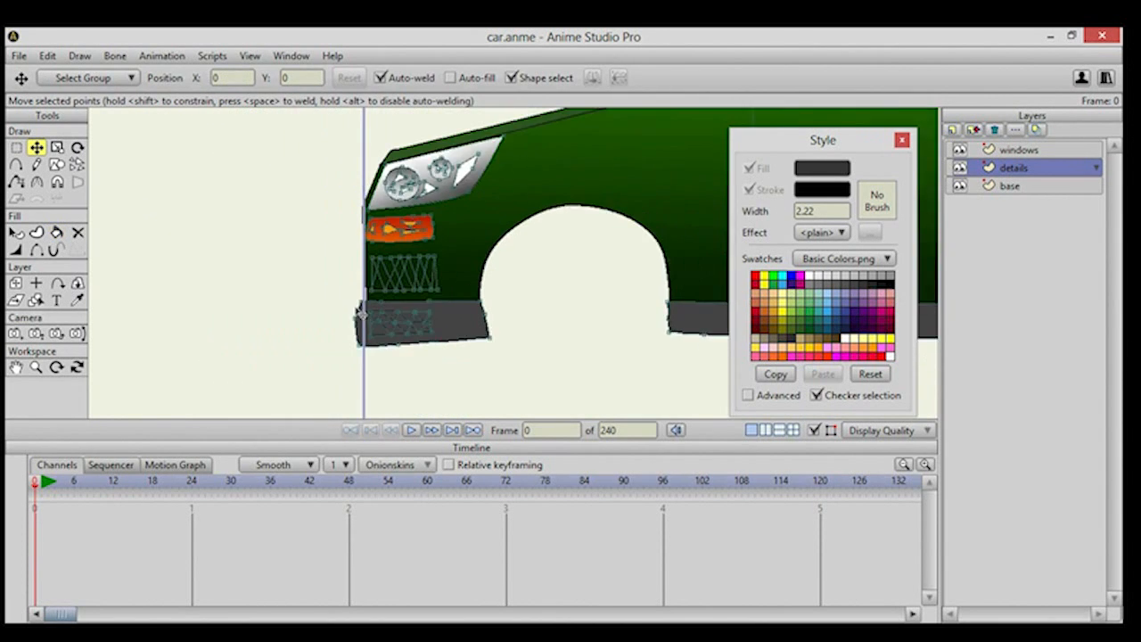
{"action": "left_click_drag", "start_coordinate": [360, 313], "coordinate": [326, 320]}
{"action": "left_click", "coordinate": [1013, 153]}
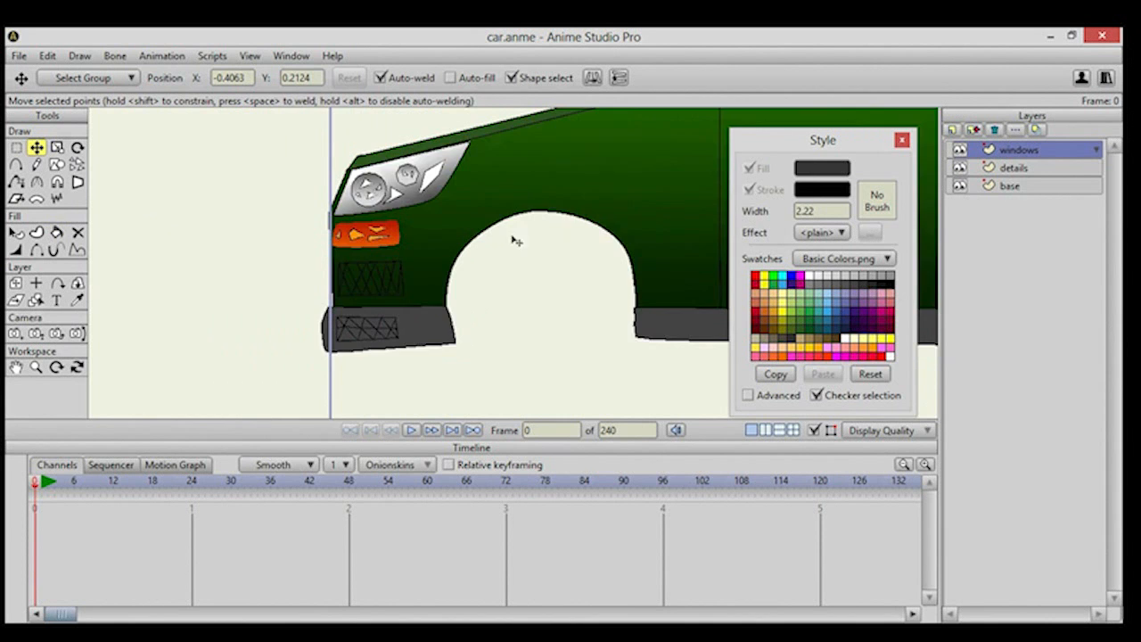
{"action": "left_click_drag", "start_coordinate": [514, 241], "coordinate": [443, 253]}
{"action": "key", "text": "ctrl+r"}
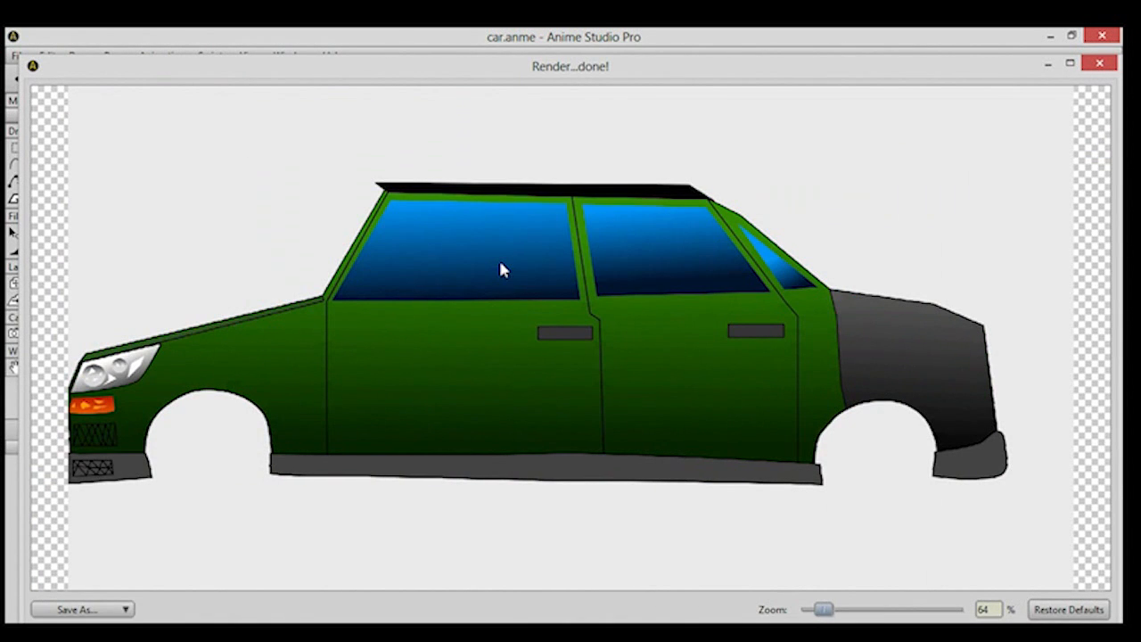
{"action": "left_click_drag", "start_coordinate": [485, 256], "coordinate": [608, 229]}
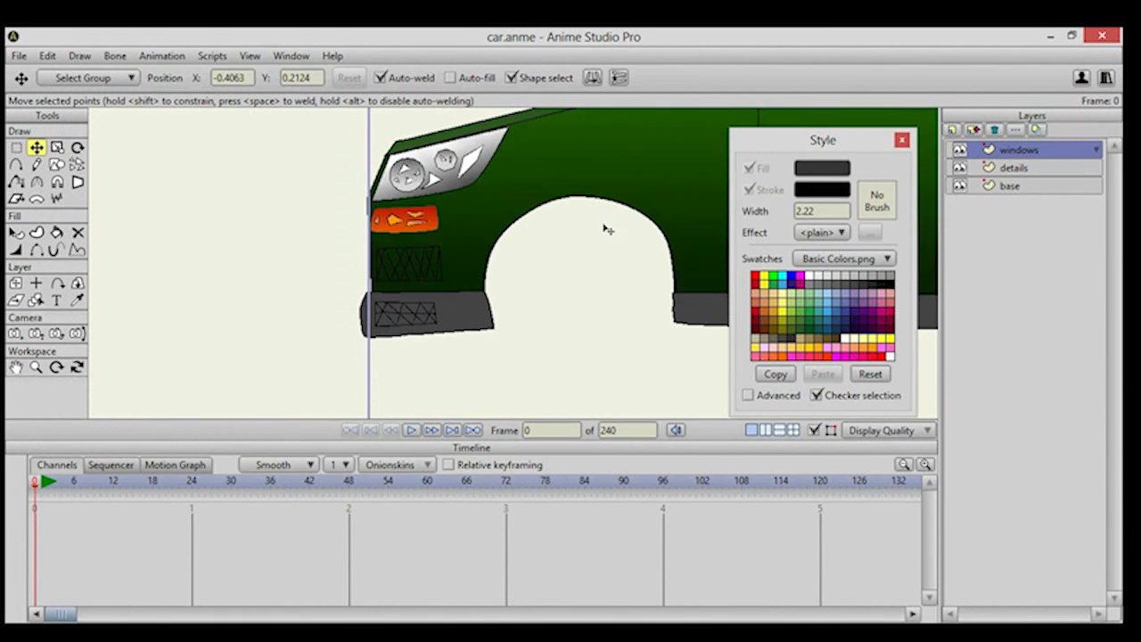
Paint the first cells of the upper grille light grey on the details layer, applying both fill and stroke.
{"action": "left_click", "coordinate": [981, 171]}
{"action": "scroll", "coordinate": [490, 288], "scroll_direction": "up", "scroll_amount": 5}
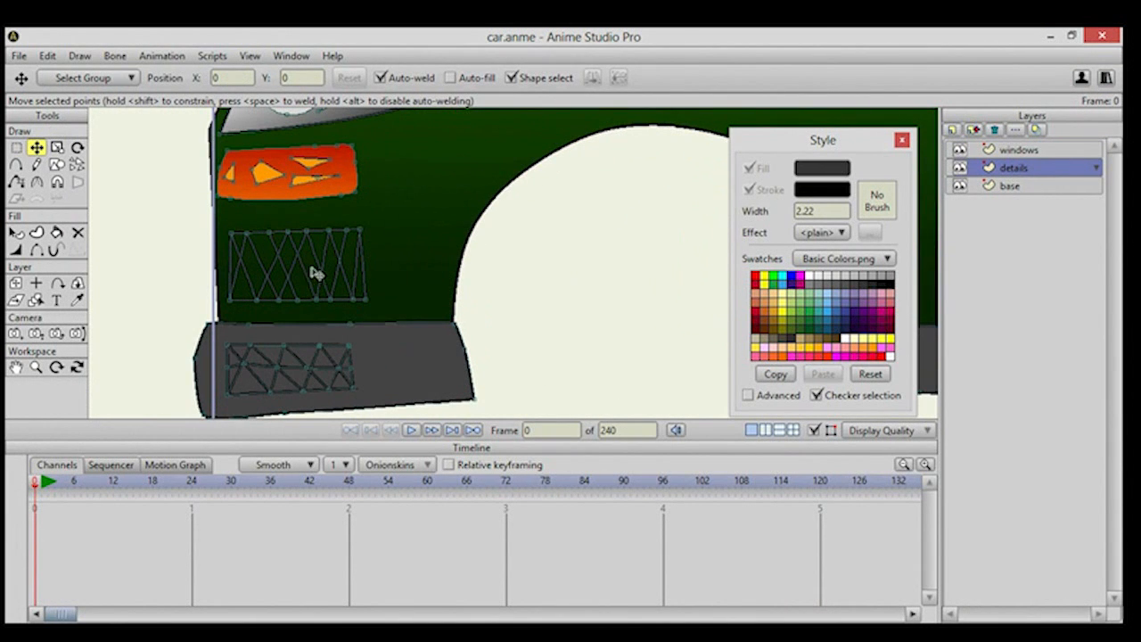
{"action": "left_click", "coordinate": [56, 232]}
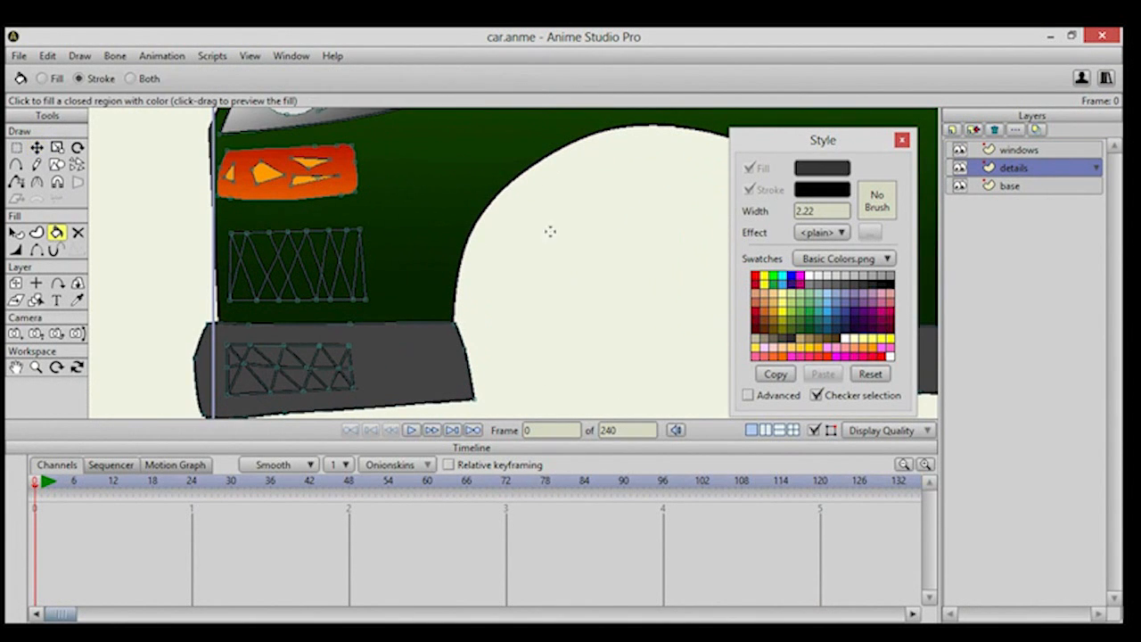
{"action": "left_click", "coordinate": [815, 290]}
{"action": "left_click", "coordinate": [134, 78]}
{"action": "left_click_drag", "start_coordinate": [265, 255], "coordinate": [281, 273]}
{"action": "left_click", "coordinate": [285, 267]}
Fill the cells of the upper grille with dark grey using the Paint Bucket, including the light grey ones.
{"action": "left_click", "coordinate": [870, 294]}
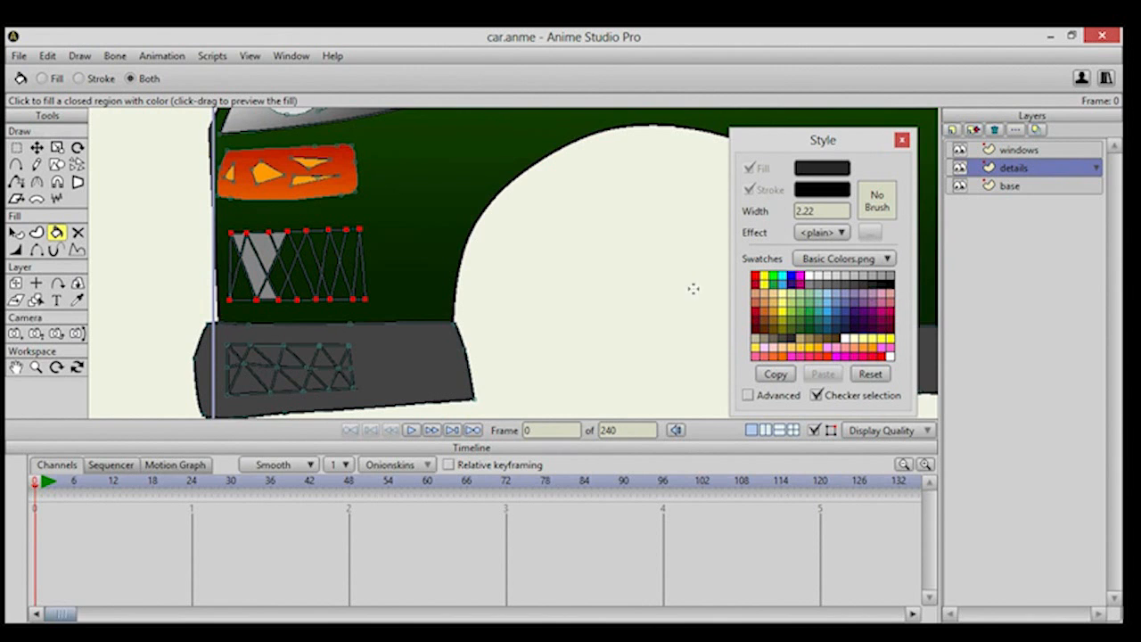
{"action": "left_click", "coordinate": [354, 255]}
{"action": "left_click", "coordinate": [330, 255]}
{"action": "left_click", "coordinate": [316, 258]}
{"action": "left_click", "coordinate": [306, 272]}
{"action": "left_click", "coordinate": [309, 265]}
{"action": "left_click", "coordinate": [292, 269]}
{"action": "left_click", "coordinate": [281, 273]}
{"action": "left_click", "coordinate": [280, 267]}
{"action": "left_click", "coordinate": [285, 259]}
{"action": "left_click", "coordinate": [264, 259]}
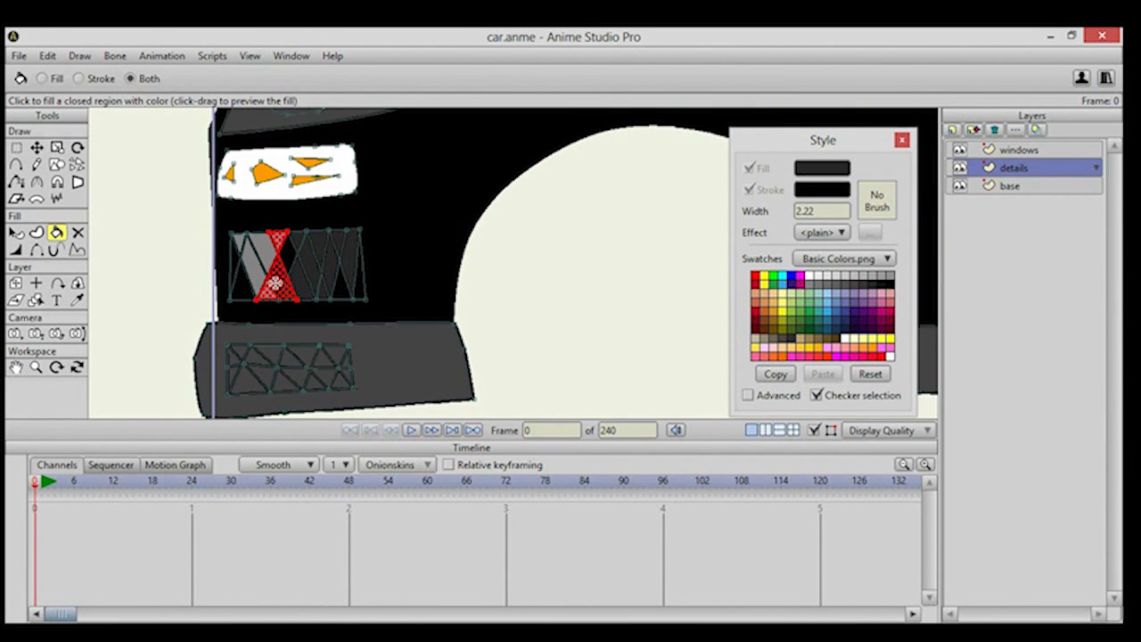
{"action": "left_click", "coordinate": [266, 260]}
{"action": "left_click", "coordinate": [253, 281]}
{"action": "left_click", "coordinate": [258, 262]}
{"action": "left_click", "coordinate": [243, 286]}
{"action": "left_click", "coordinate": [247, 266]}
{"action": "left_click", "coordinate": [270, 264]}
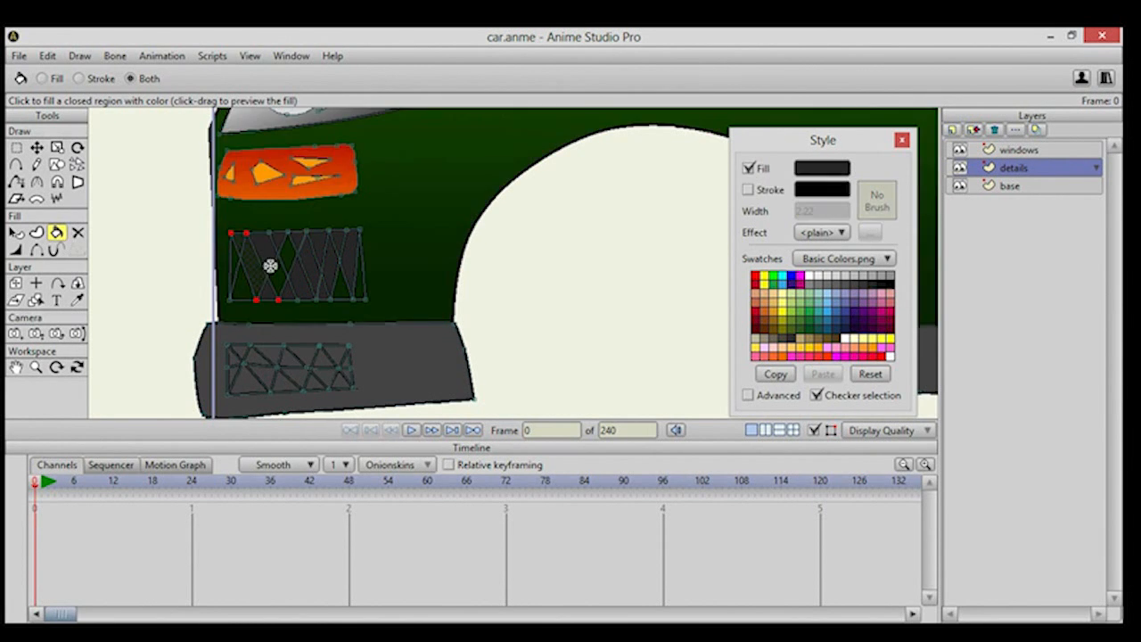
{"action": "left_click", "coordinate": [287, 261]}
{"action": "left_click", "coordinate": [346, 287]}
{"action": "left_click", "coordinate": [355, 286]}
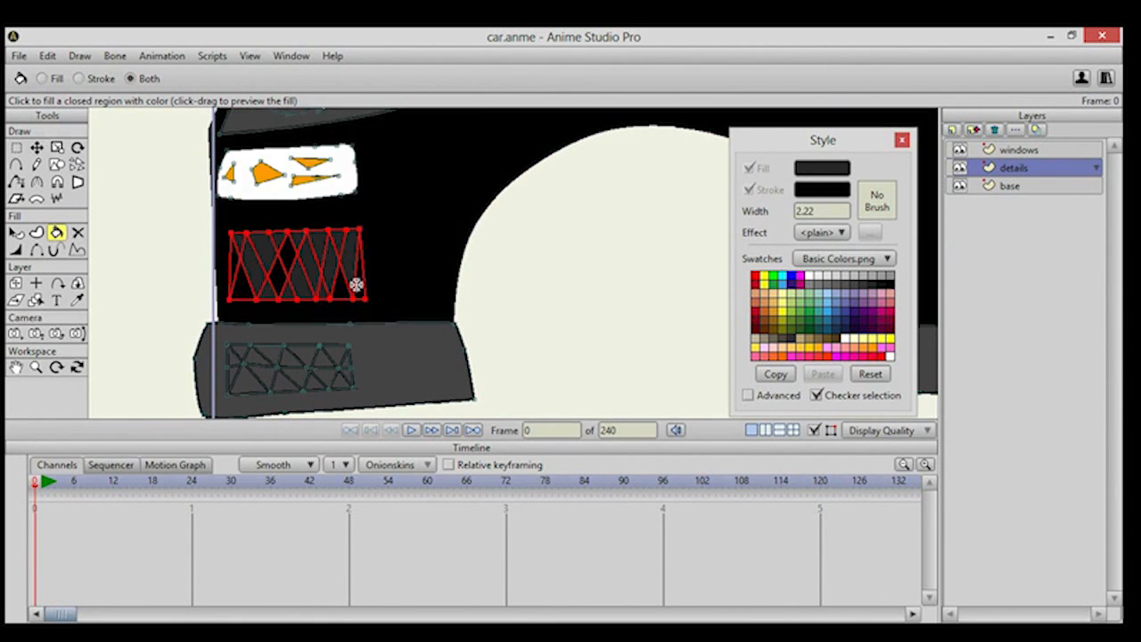
Delete the entire upper grille below the orange light.
{"action": "left_click", "coordinate": [16, 147]}
{"action": "mouse_move", "coordinate": [168, 225]}
{"action": "left_mouse_down"}
{"action": "mouse_move", "coordinate": [366, 217]}
{"action": "mouse_move", "coordinate": [398, 253]}
{"action": "mouse_move", "coordinate": [395, 299]}
{"action": "mouse_move", "coordinate": [259, 310]}
{"action": "mouse_move", "coordinate": [218, 304]}
{"action": "mouse_move", "coordinate": [163, 248]}
{"action": "left_mouse_up"}
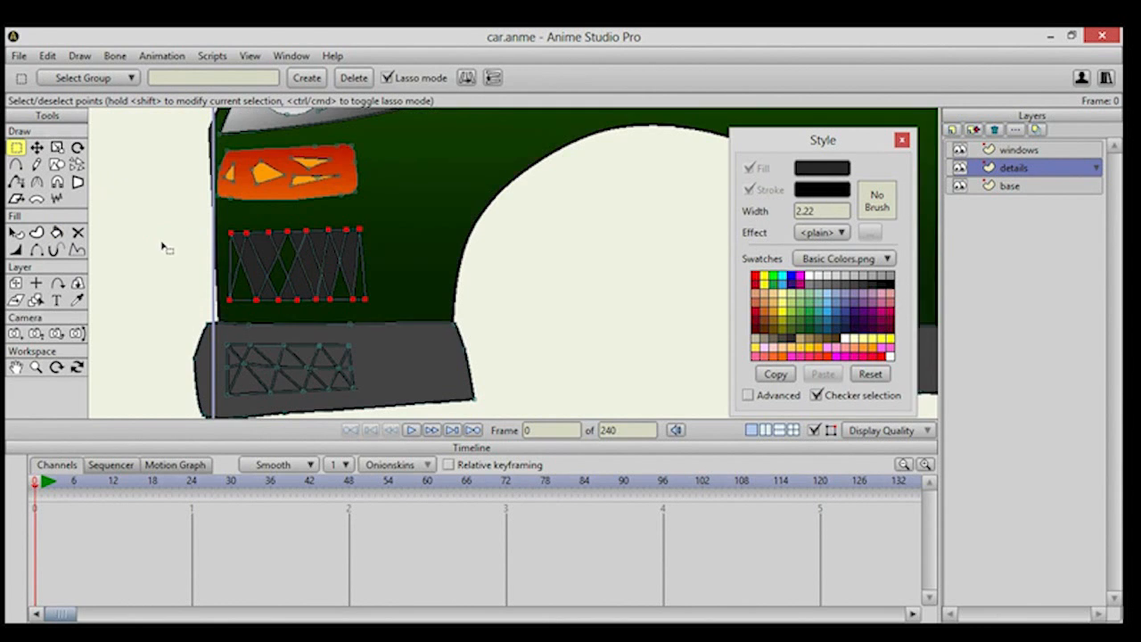
{"action": "key", "text": "Delete"}
Delete all the mesh lines of the grille on the front bumper.
{"action": "left_click", "coordinate": [37, 149]}
{"action": "left_click", "coordinate": [292, 347]}
{"action": "key", "text": "Delete"}
{"action": "left_click", "coordinate": [292, 365]}
{"action": "left_click", "coordinate": [294, 368]}
{"action": "key", "text": "Delete"}
Draw a plain four-sided grille outline below the orange light and fill it dark grey, applying both fill and stroke.
{"action": "left_click_drag", "start_coordinate": [295, 311], "coordinate": [300, 276]}
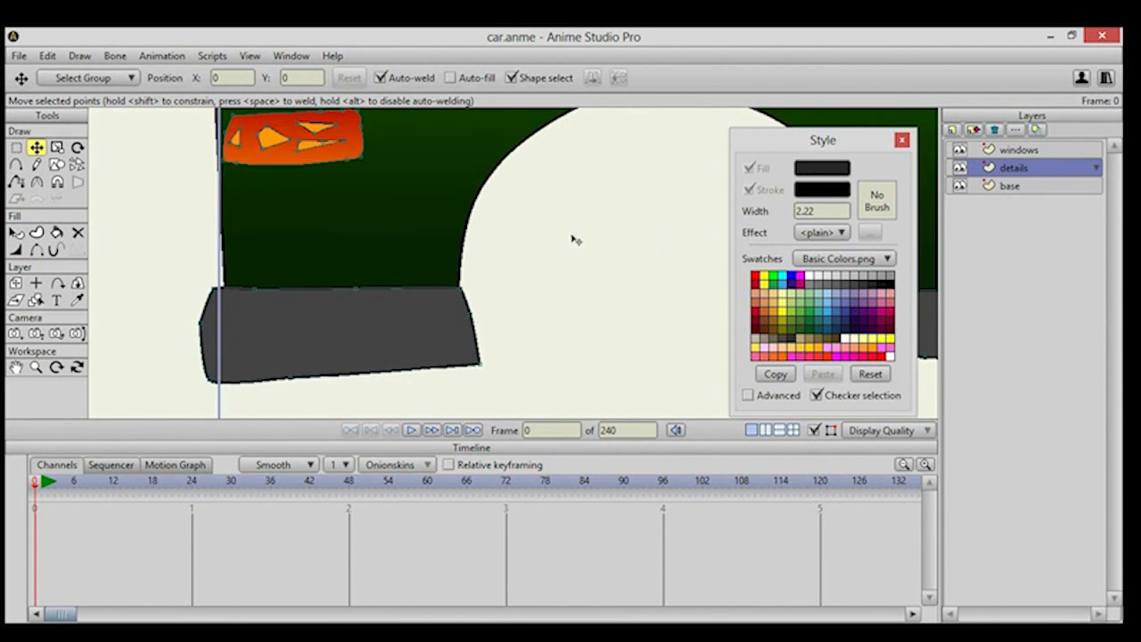
{"action": "left_click", "coordinate": [16, 164]}
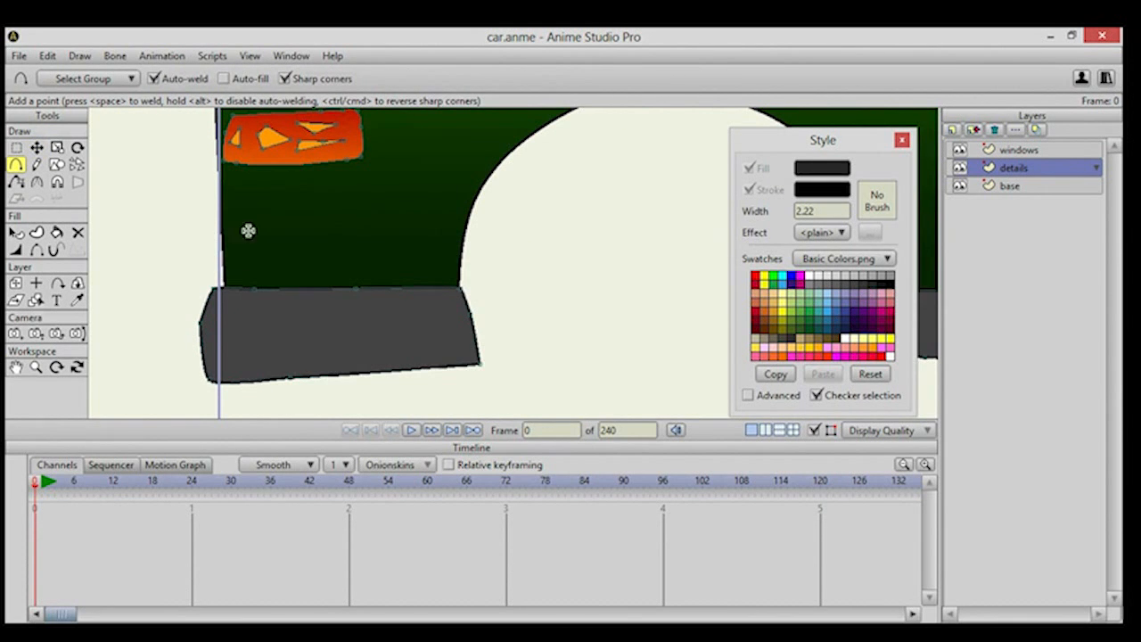
{"action": "mouse_move", "coordinate": [247, 190]}
{"action": "left_mouse_down"}
{"action": "mouse_move", "coordinate": [366, 183]}
{"action": "mouse_move", "coordinate": [366, 262]}
{"action": "mouse_move", "coordinate": [247, 260]}
{"action": "mouse_move", "coordinate": [243, 200]}
{"action": "mouse_move", "coordinate": [279, 261]}
{"action": "left_mouse_up"}
{"action": "left_click_drag", "start_coordinate": [272, 192], "coordinate": [319, 258]}
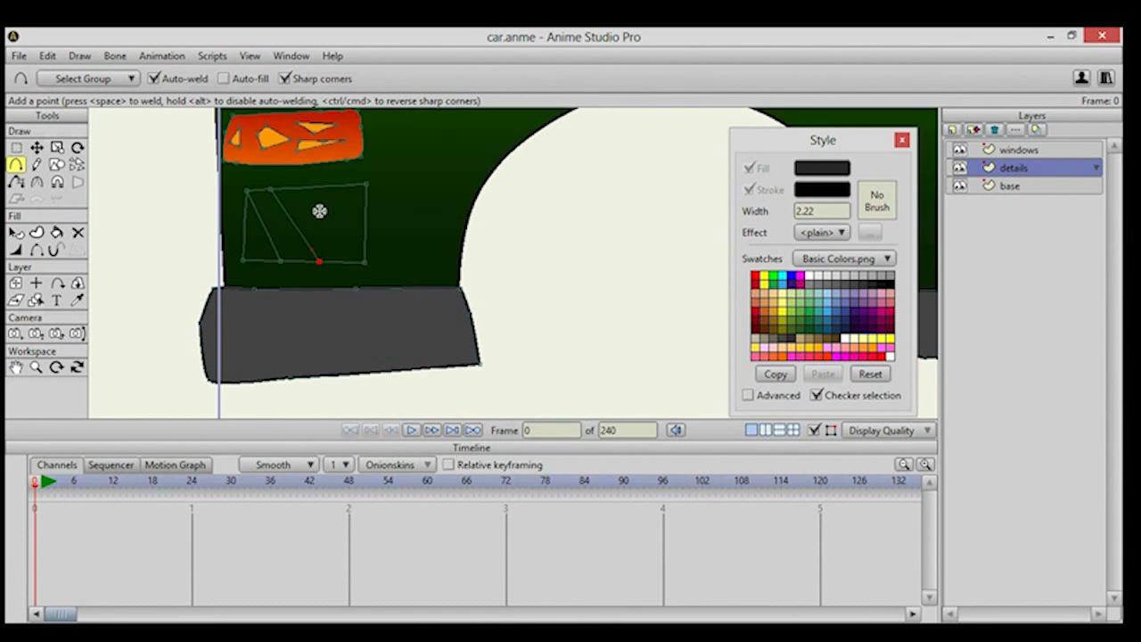
{"action": "left_click_drag", "start_coordinate": [308, 188], "coordinate": [365, 261]}
{"action": "left_click_drag", "start_coordinate": [361, 187], "coordinate": [337, 226]}
{"action": "key", "text": "ctrl+z"}
{"action": "left_click", "coordinate": [58, 233]}
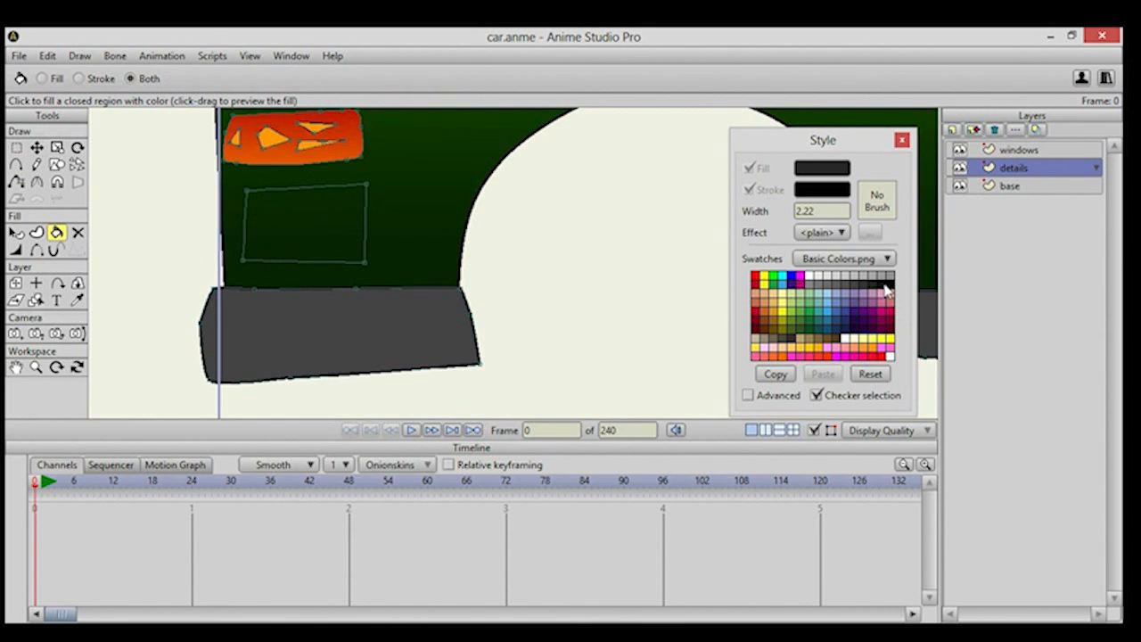
{"action": "left_click", "coordinate": [318, 231]}
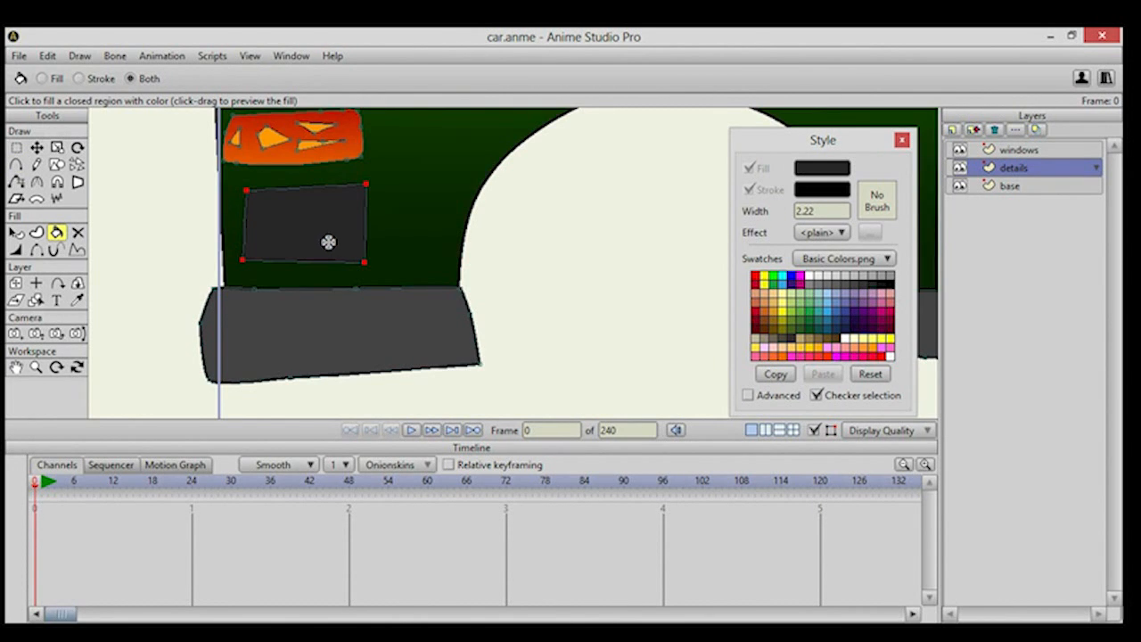
Sketch crossing mesh lines all over the upper grille with the Freehand tool.
{"action": "left_click", "coordinate": [36, 164]}
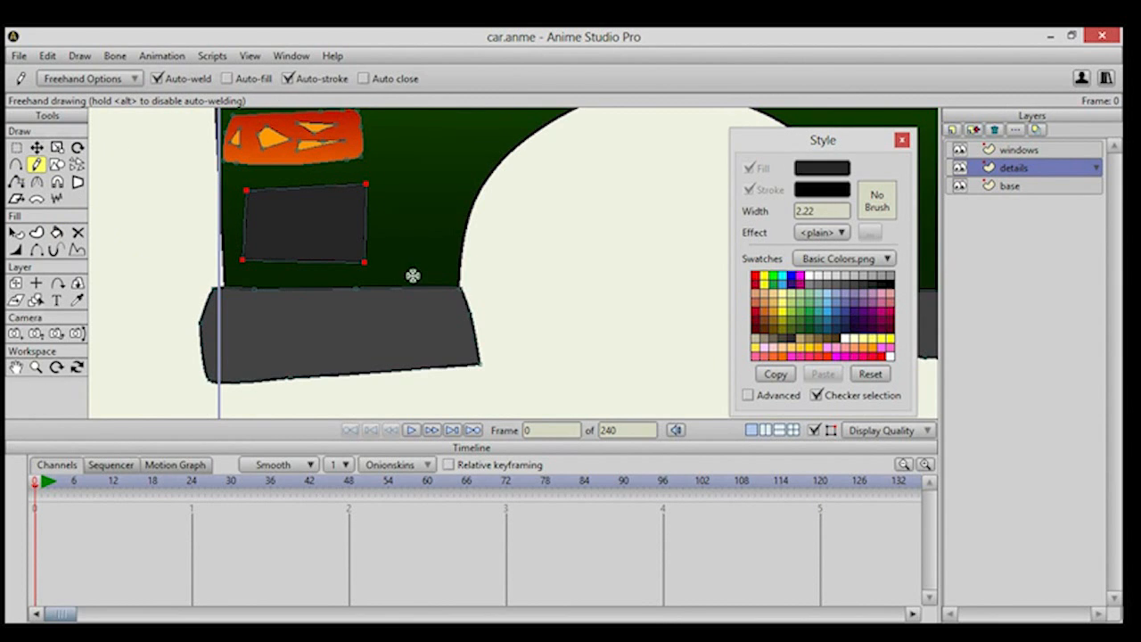
{"action": "left_click_drag", "start_coordinate": [257, 193], "coordinate": [311, 258]}
{"action": "left_click_drag", "start_coordinate": [287, 205], "coordinate": [322, 236]}
{"action": "left_click_drag", "start_coordinate": [310, 198], "coordinate": [367, 244]}
{"action": "left_click_drag", "start_coordinate": [348, 185], "coordinate": [291, 241]}
{"action": "mouse_move", "coordinate": [253, 236]}
{"action": "left_mouse_down"}
{"action": "mouse_move", "coordinate": [311, 199]}
{"action": "mouse_move", "coordinate": [306, 253]}
{"action": "left_mouse_up"}
{"action": "mouse_move", "coordinate": [278, 190]}
{"action": "left_mouse_down"}
{"action": "mouse_move", "coordinate": [241, 237]}
{"action": "mouse_move", "coordinate": [308, 202]}
{"action": "mouse_move", "coordinate": [273, 247]}
{"action": "left_mouse_up"}
{"action": "mouse_move", "coordinate": [351, 208]}
{"action": "left_mouse_down"}
{"action": "mouse_move", "coordinate": [303, 253]}
{"action": "mouse_move", "coordinate": [335, 244]}
{"action": "left_mouse_up"}
{"action": "left_click_drag", "start_coordinate": [259, 213], "coordinate": [285, 247]}
{"action": "left_click_drag", "start_coordinate": [269, 203], "coordinate": [339, 250]}
{"action": "left_click_drag", "start_coordinate": [322, 201], "coordinate": [366, 245]}
{"action": "left_click_drag", "start_coordinate": [267, 241], "coordinate": [300, 260]}
{"action": "left_click_drag", "start_coordinate": [318, 239], "coordinate": [363, 261]}
{"action": "mouse_move", "coordinate": [284, 225]}
{"action": "left_mouse_down"}
{"action": "mouse_move", "coordinate": [334, 257]}
{"action": "mouse_move", "coordinate": [301, 217]}
{"action": "left_mouse_up"}
Try to move the upper grille with its mesh lines down onto the front bumper.
{"action": "left_click", "coordinate": [36, 147]}
{"action": "left_click", "coordinate": [297, 195]}
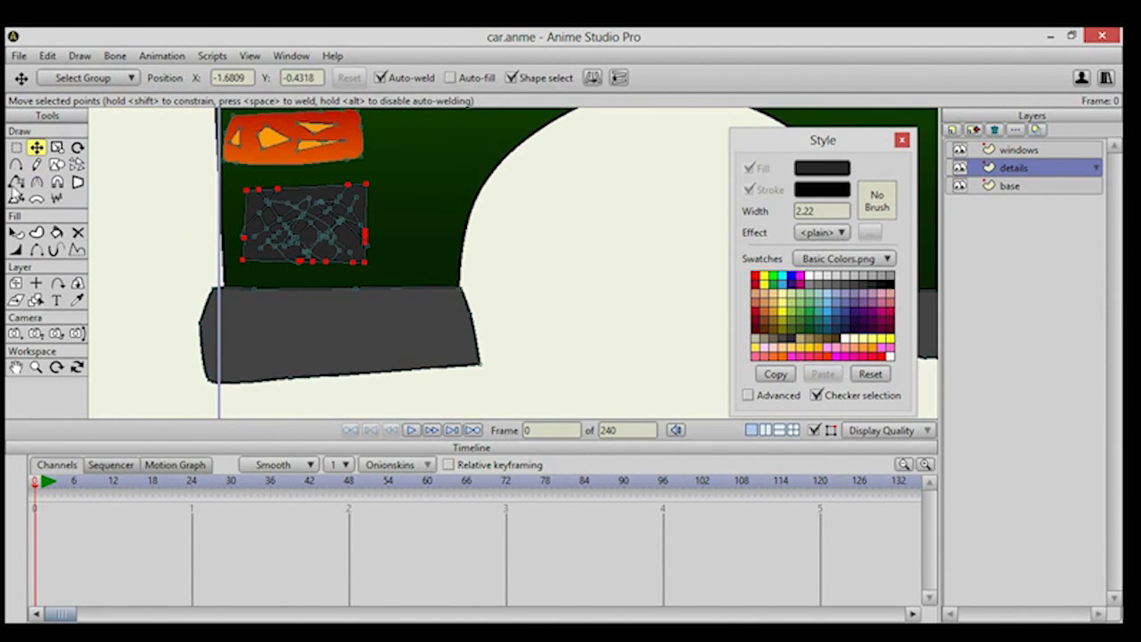
{"action": "key", "text": "g"}
{"action": "mouse_move", "coordinate": [205, 176]}
{"action": "left_mouse_down"}
{"action": "mouse_move", "coordinate": [344, 184]}
{"action": "mouse_move", "coordinate": [409, 224]}
{"action": "left_mouse_up"}
{"action": "mouse_move", "coordinate": [378, 276]}
{"action": "left_mouse_down"}
{"action": "mouse_move", "coordinate": [224, 269]}
{"action": "mouse_move", "coordinate": [199, 230]}
{"action": "mouse_move", "coordinate": [212, 176]}
{"action": "left_mouse_up"}
{"action": "left_click", "coordinate": [36, 149]}
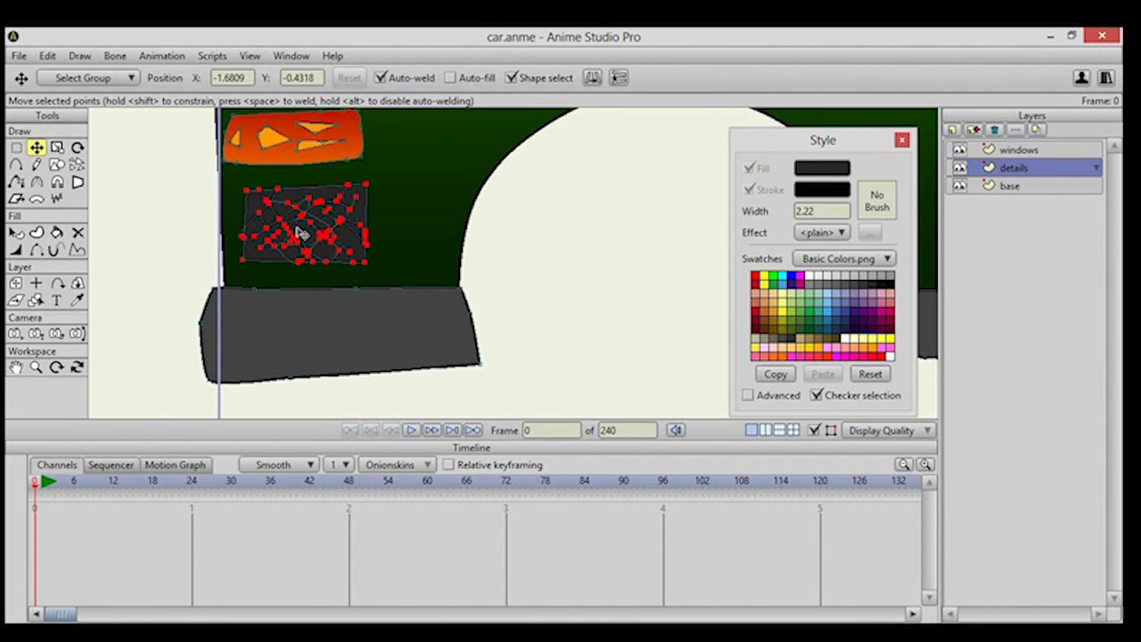
{"action": "left_click_drag", "start_coordinate": [302, 229], "coordinate": [296, 309]}
{"action": "key", "text": "ctrl+z"}
{"action": "left_click_drag", "start_coordinate": [325, 191], "coordinate": [326, 287]}
{"action": "key", "text": "ctrl+z"}
{"action": "left_click", "coordinate": [325, 287]}
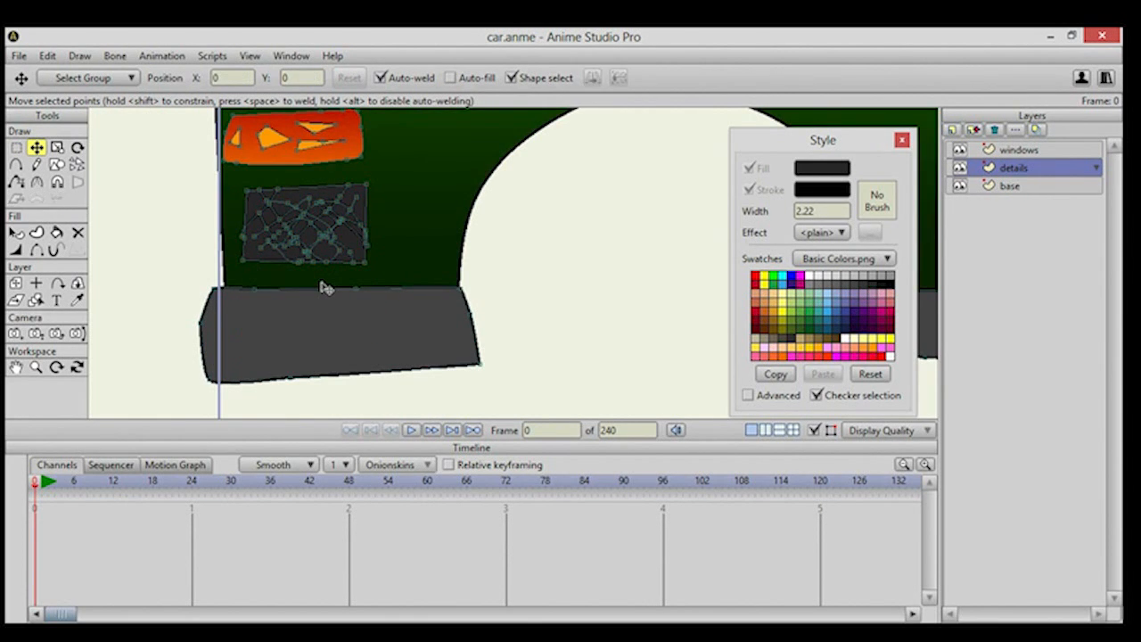
{"action": "left_click", "coordinate": [313, 193]}
{"action": "left_click", "coordinate": [16, 147]}
{"action": "left_click_drag", "start_coordinate": [178, 191], "coordinate": [369, 187]}
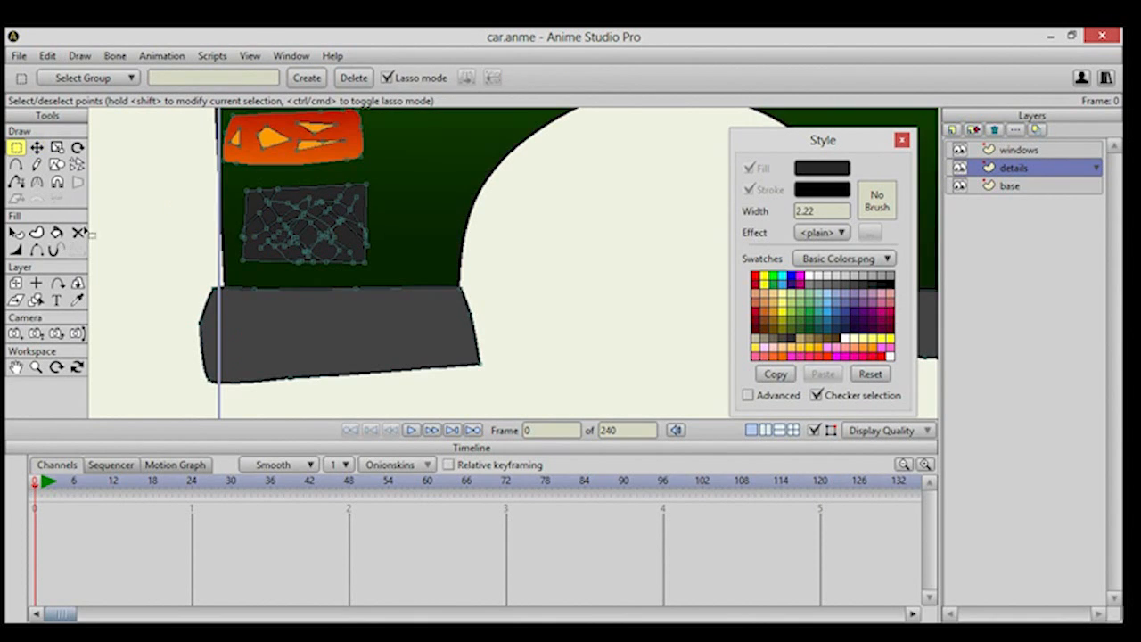
Draw a dark grey rectangle for the lower grille on the front bumper, with automatic fill and stroke.
{"action": "left_click", "coordinate": [37, 166]}
{"action": "left_click", "coordinate": [56, 165]}
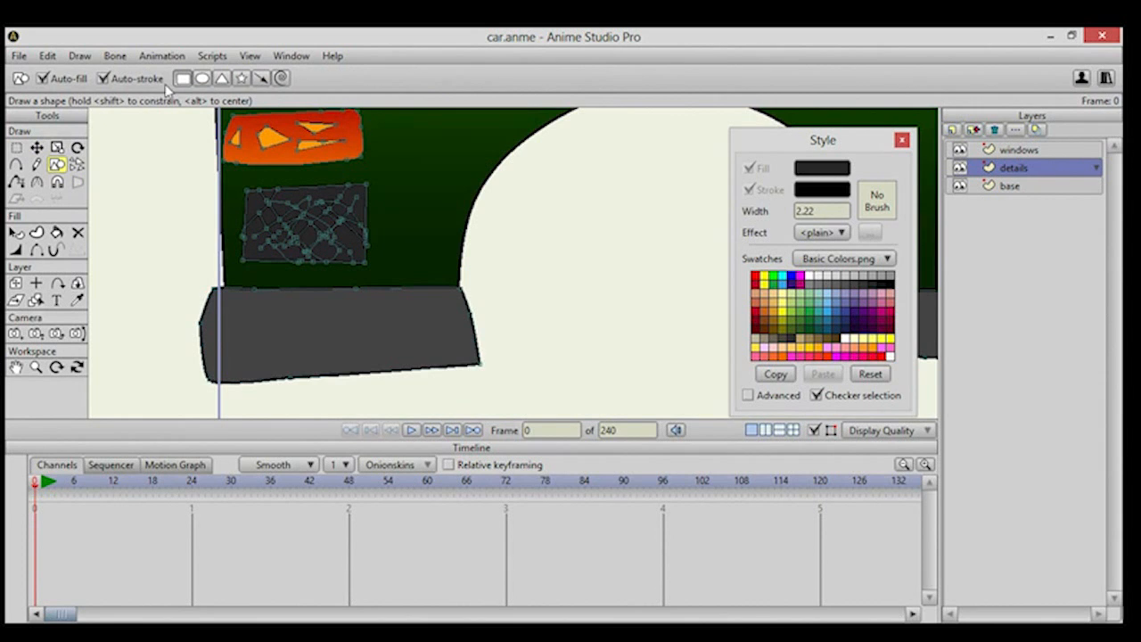
{"action": "left_click", "coordinate": [184, 79]}
{"action": "left_click_drag", "start_coordinate": [233, 302], "coordinate": [360, 356]}
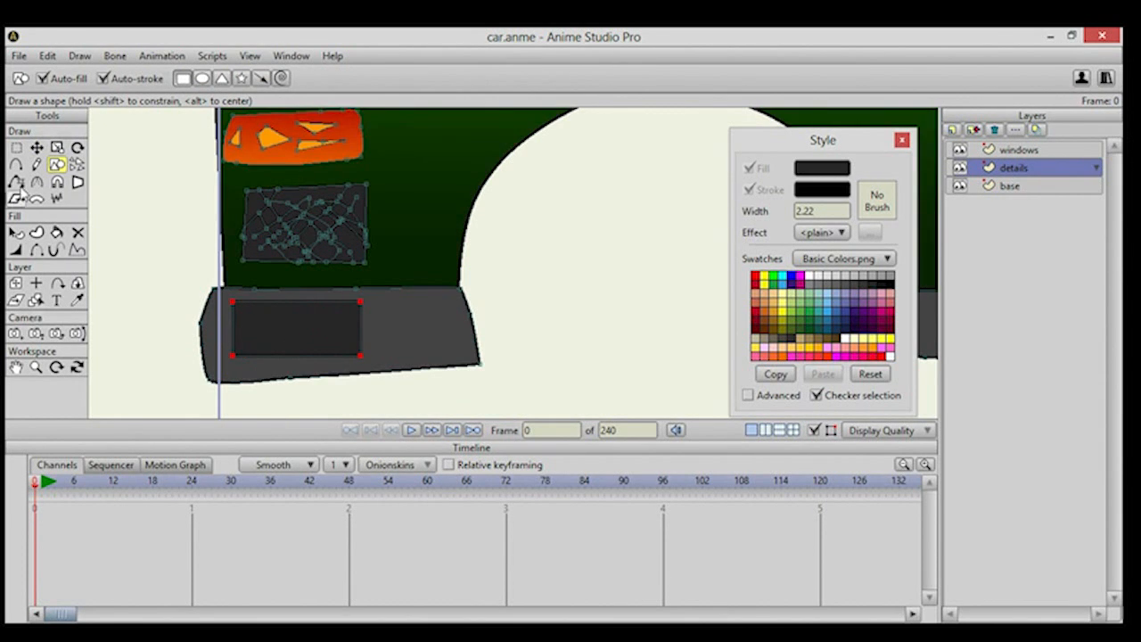
Sketch freehand mesh lines across the bumper grille and render a preview of the car.
{"action": "left_click", "coordinate": [36, 164]}
{"action": "mouse_move", "coordinate": [247, 315]}
{"action": "left_mouse_down"}
{"action": "mouse_move", "coordinate": [286, 341]}
{"action": "mouse_move", "coordinate": [299, 326]}
{"action": "mouse_move", "coordinate": [314, 338]}
{"action": "mouse_move", "coordinate": [348, 333]}
{"action": "left_mouse_up"}
{"action": "mouse_move", "coordinate": [232, 346]}
{"action": "left_mouse_down"}
{"action": "mouse_move", "coordinate": [306, 309]}
{"action": "mouse_move", "coordinate": [271, 347]}
{"action": "mouse_move", "coordinate": [249, 317]}
{"action": "left_mouse_up"}
{"action": "left_click_drag", "start_coordinate": [305, 356], "coordinate": [348, 334]}
{"action": "mouse_move", "coordinate": [280, 337]}
{"action": "left_mouse_down"}
{"action": "mouse_move", "coordinate": [270, 347]}
{"action": "mouse_move", "coordinate": [307, 330]}
{"action": "left_mouse_up"}
{"action": "left_click_drag", "start_coordinate": [278, 323], "coordinate": [314, 336]}
{"action": "key", "text": "ctrl+r"}
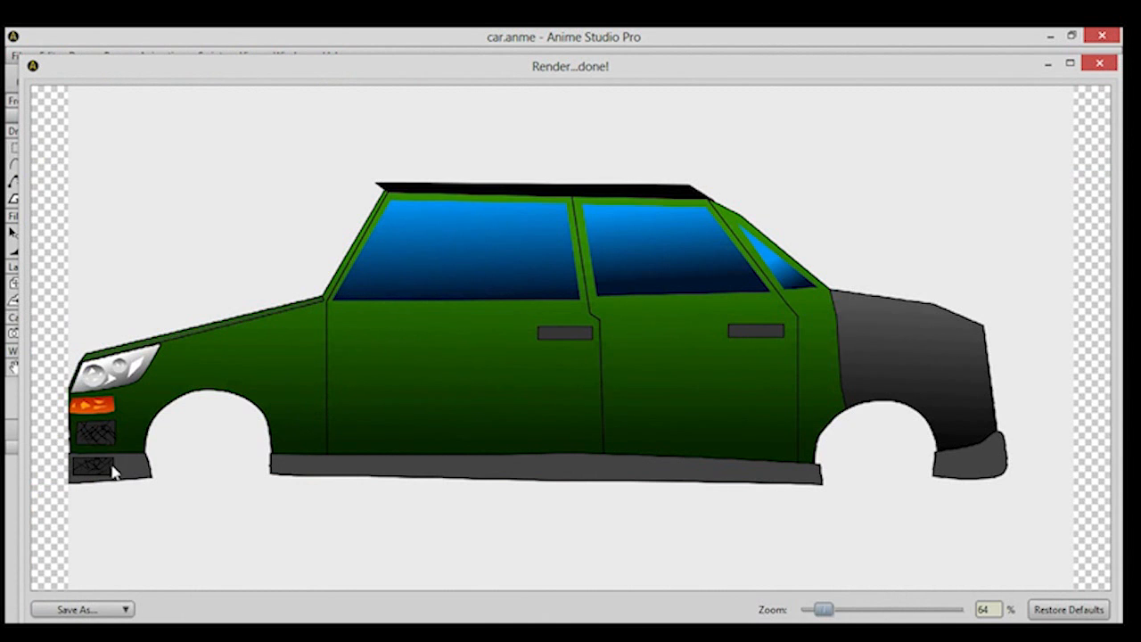
{"action": "left_click", "coordinate": [1098, 65]}
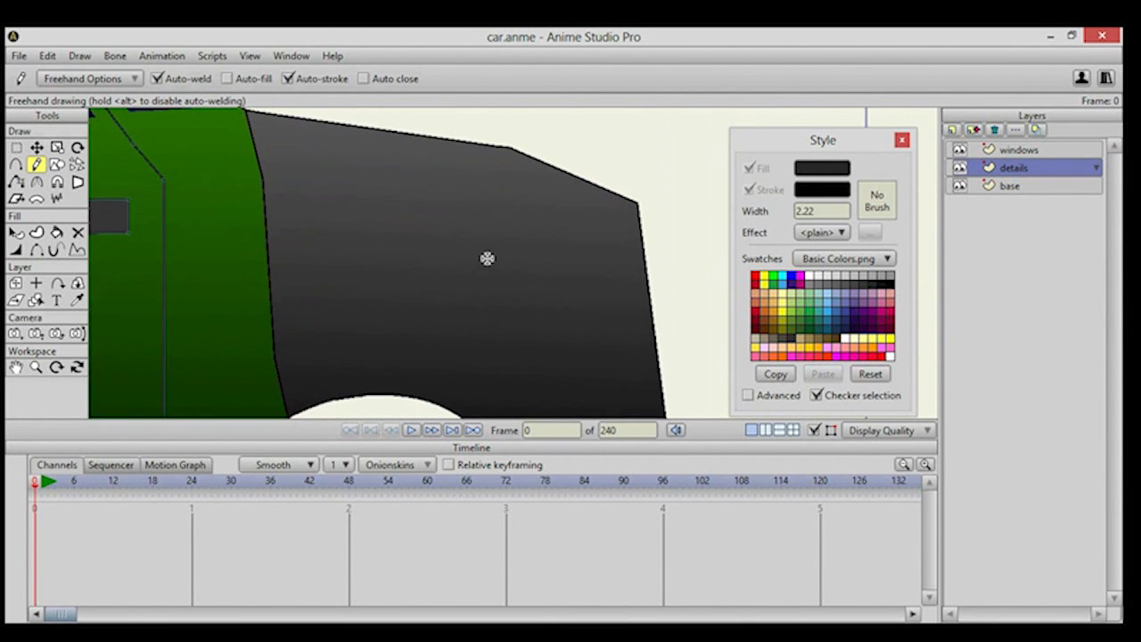
Draw a dark grey oval as a fuel cap on the grey rear panel and adjust its position slightly.
{"action": "left_click", "coordinate": [57, 165]}
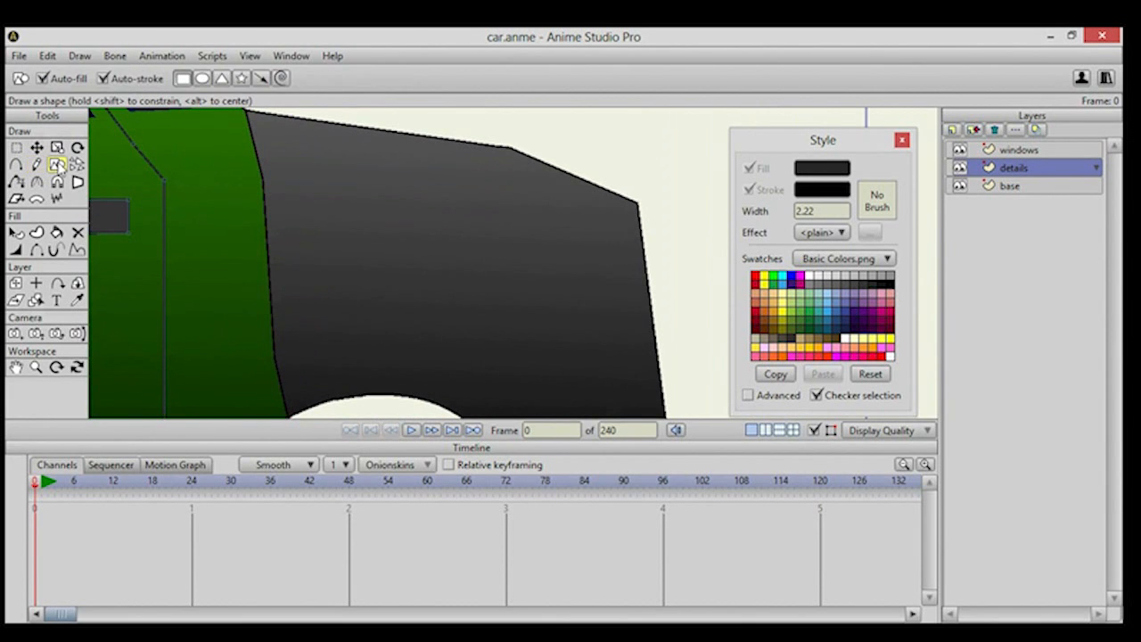
{"action": "left_click_drag", "start_coordinate": [404, 191], "coordinate": [456, 251]}
{"action": "key", "text": "ctrl+z"}
{"action": "left_click", "coordinate": [203, 80]}
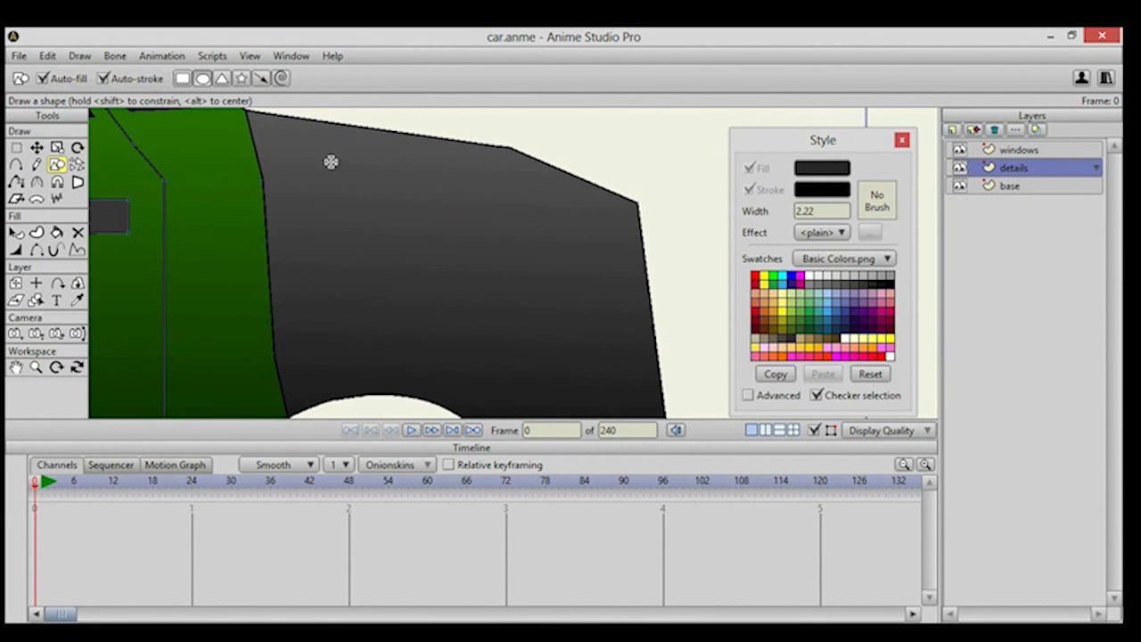
{"action": "left_click_drag", "start_coordinate": [383, 181], "coordinate": [451, 270]}
{"action": "left_click", "coordinate": [36, 148]}
{"action": "left_click_drag", "start_coordinate": [419, 229], "coordinate": [425, 234]}
{"action": "left_click", "coordinate": [466, 238]}
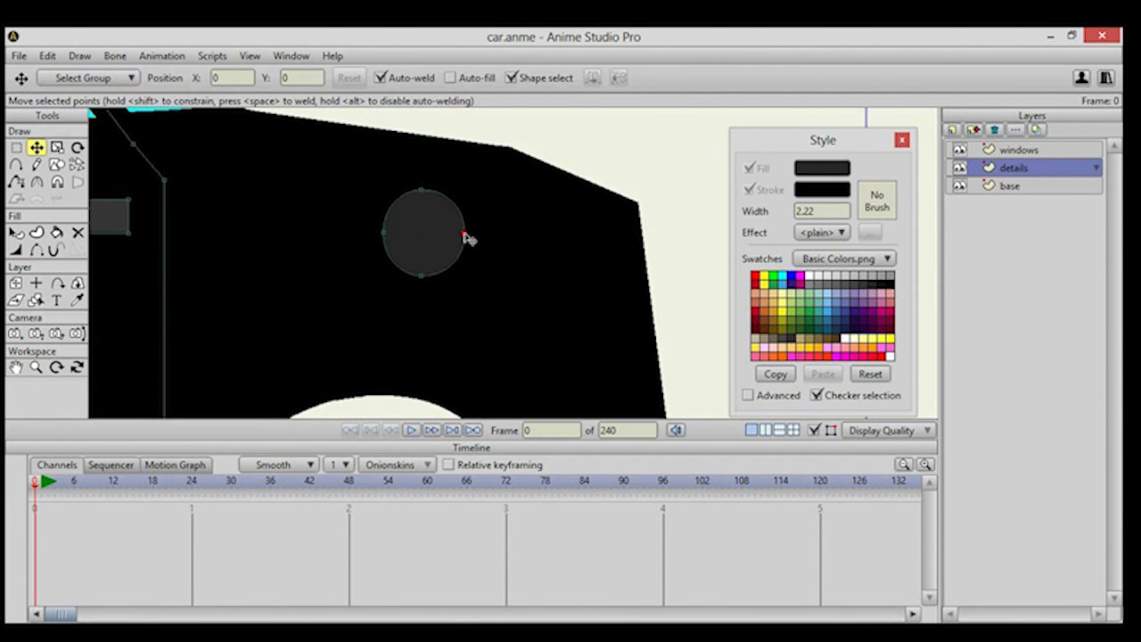
Add a new vector layer above the windows layer and name it wheels.
{"action": "scroll", "coordinate": [466, 241], "scroll_direction": "down", "scroll_amount": 6}
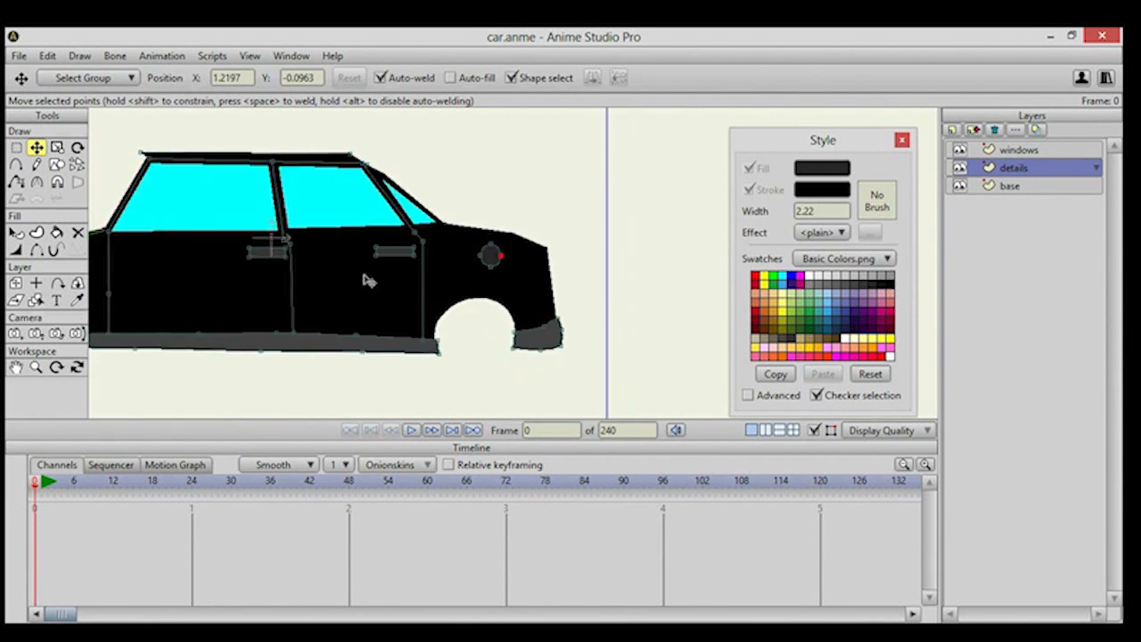
{"action": "scroll", "coordinate": [535, 272], "scroll_direction": "down", "scroll_amount": 4}
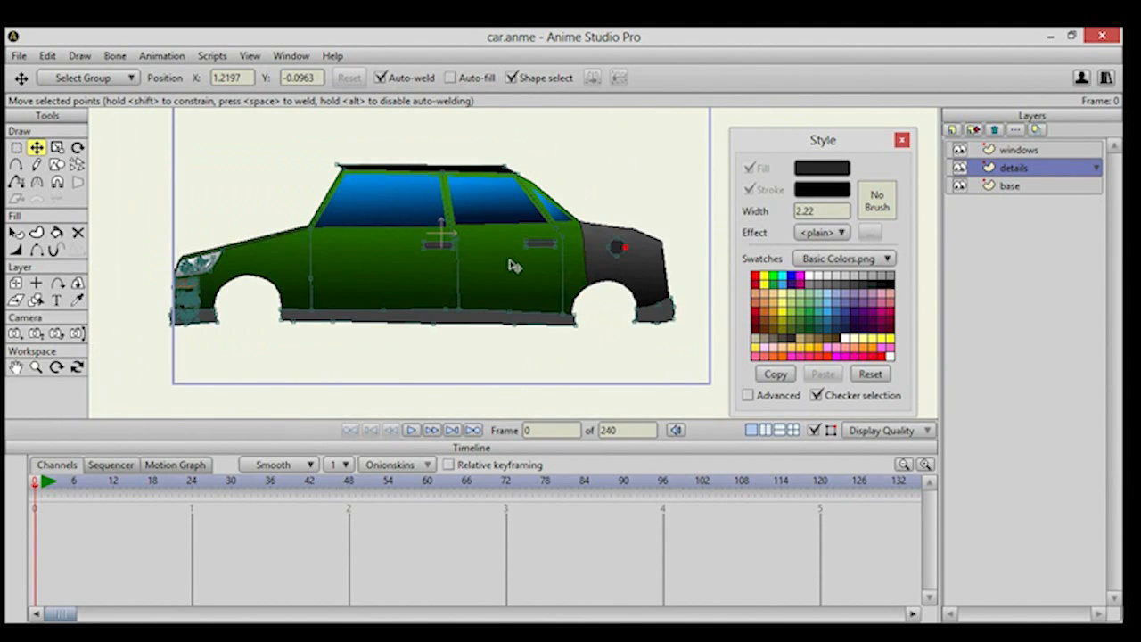
{"action": "left_click", "coordinate": [1025, 152]}
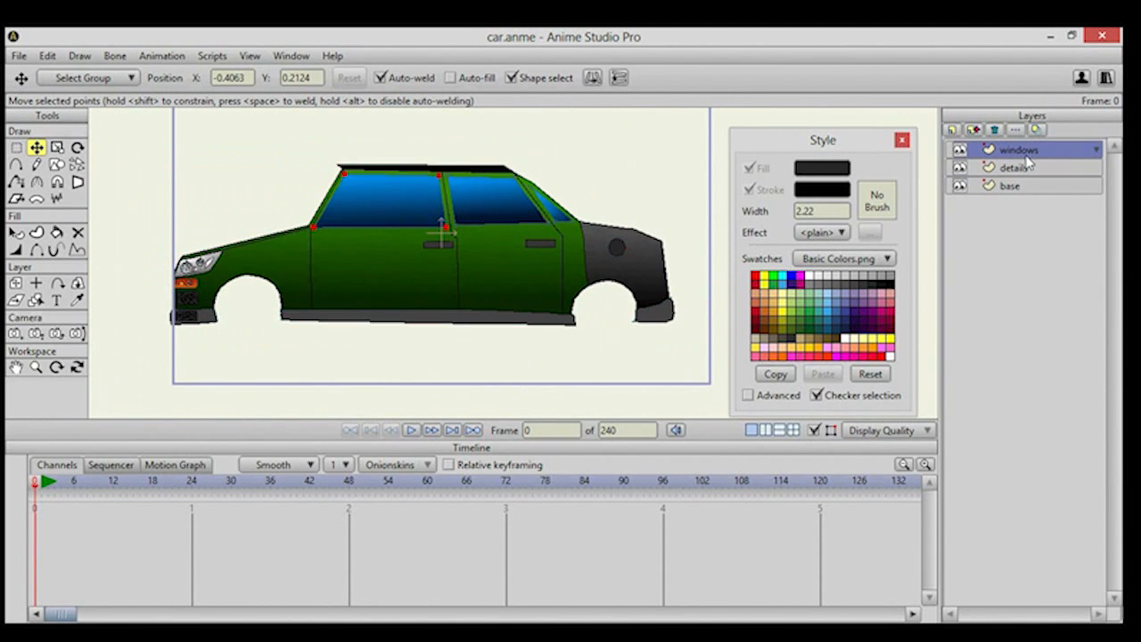
{"action": "left_click", "coordinate": [950, 131]}
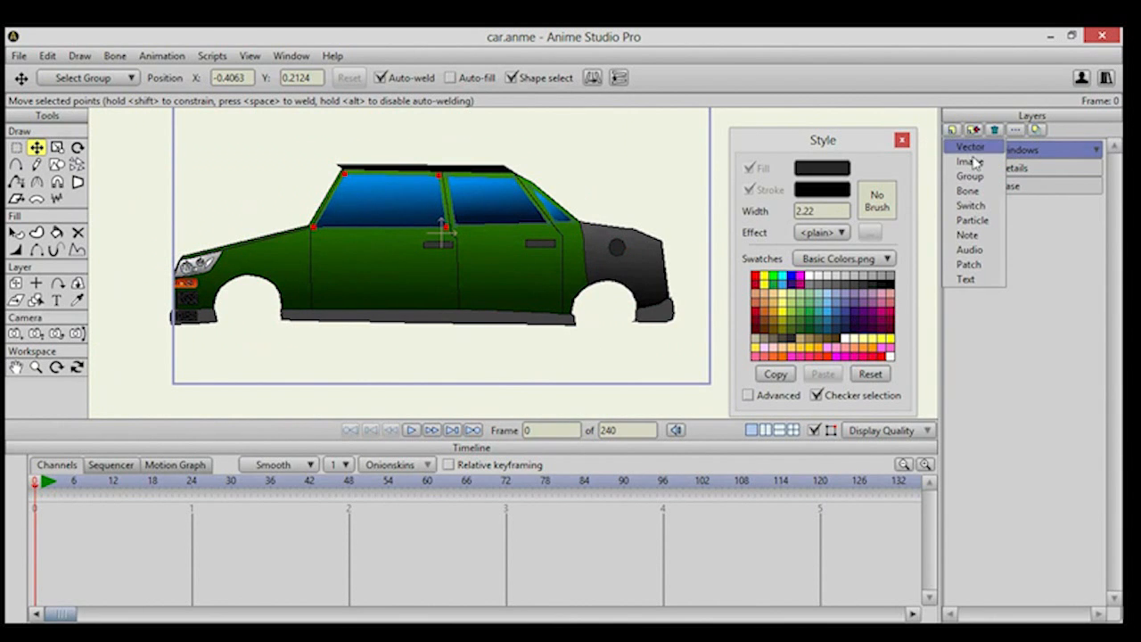
{"action": "left_click", "coordinate": [969, 150]}
{"action": "type", "text": "wheels"}
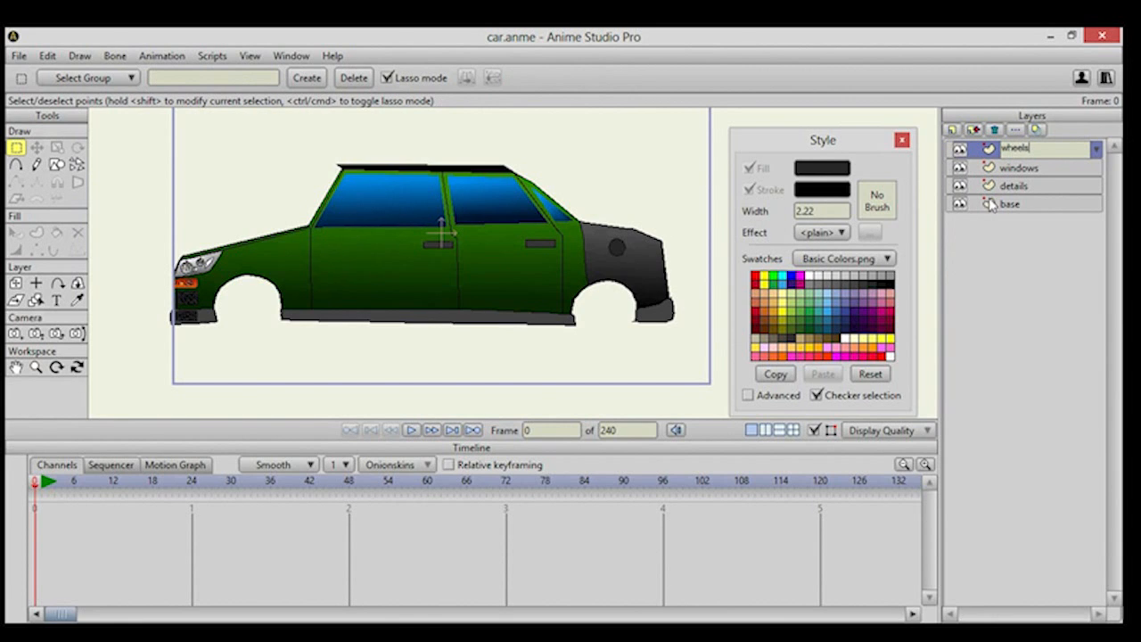
{"action": "key", "text": "Return"}
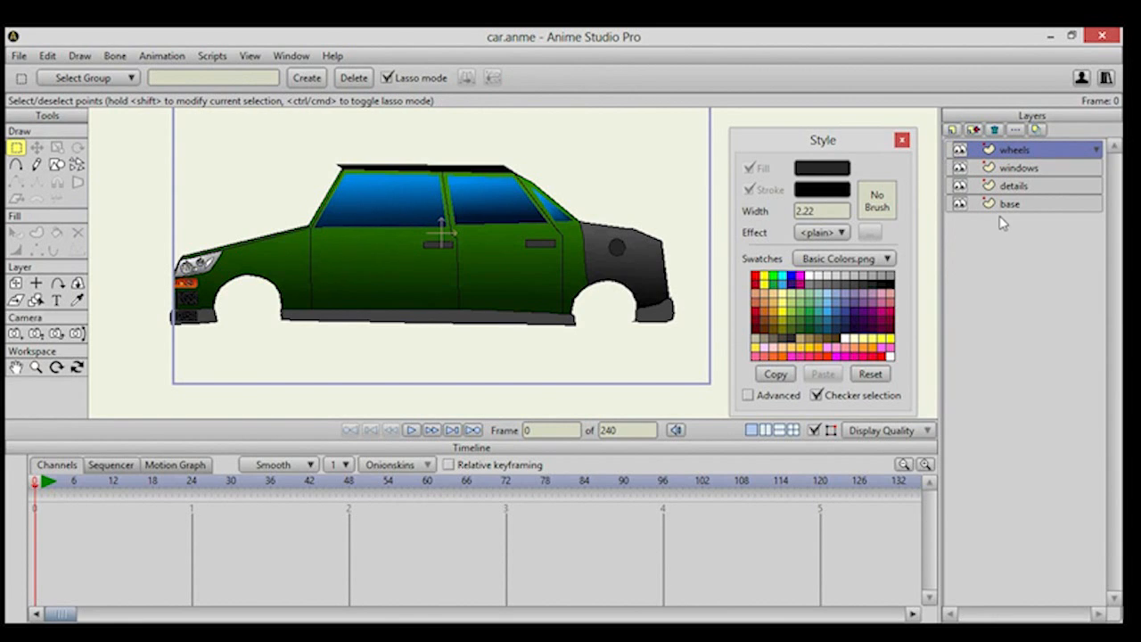
Draw a dark grey circle over the front wheel arch on the wheels layer, sized to cover the arch.
{"action": "left_click", "coordinate": [56, 168]}
{"action": "left_click", "coordinate": [202, 79]}
{"action": "left_click_drag", "start_coordinate": [309, 238], "coordinate": [358, 180]}
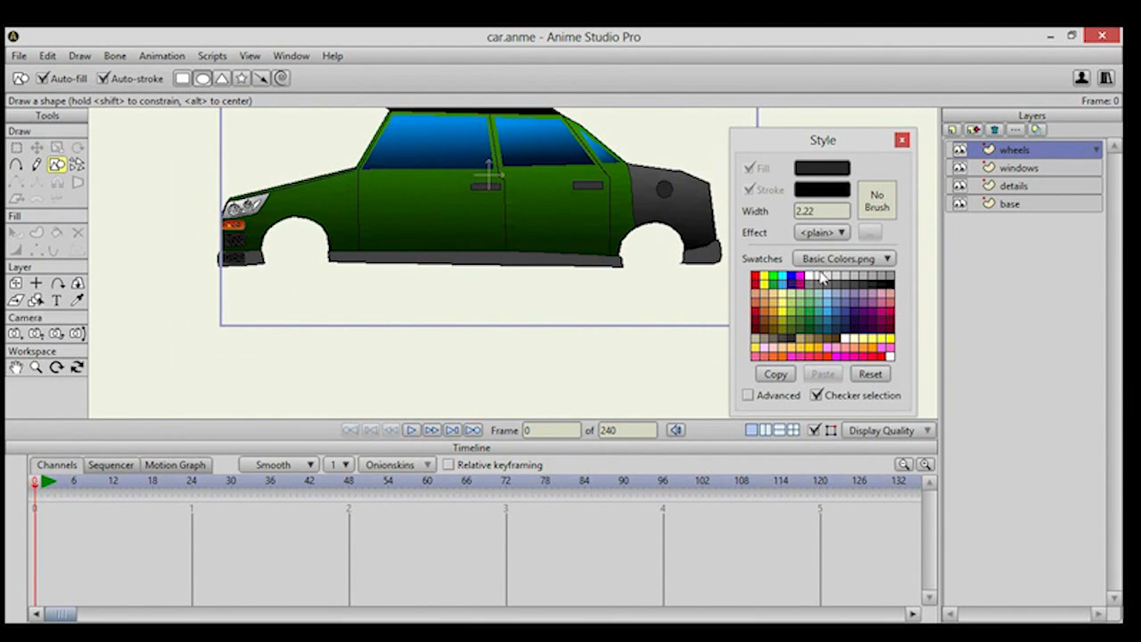
{"action": "left_click", "coordinate": [868, 296]}
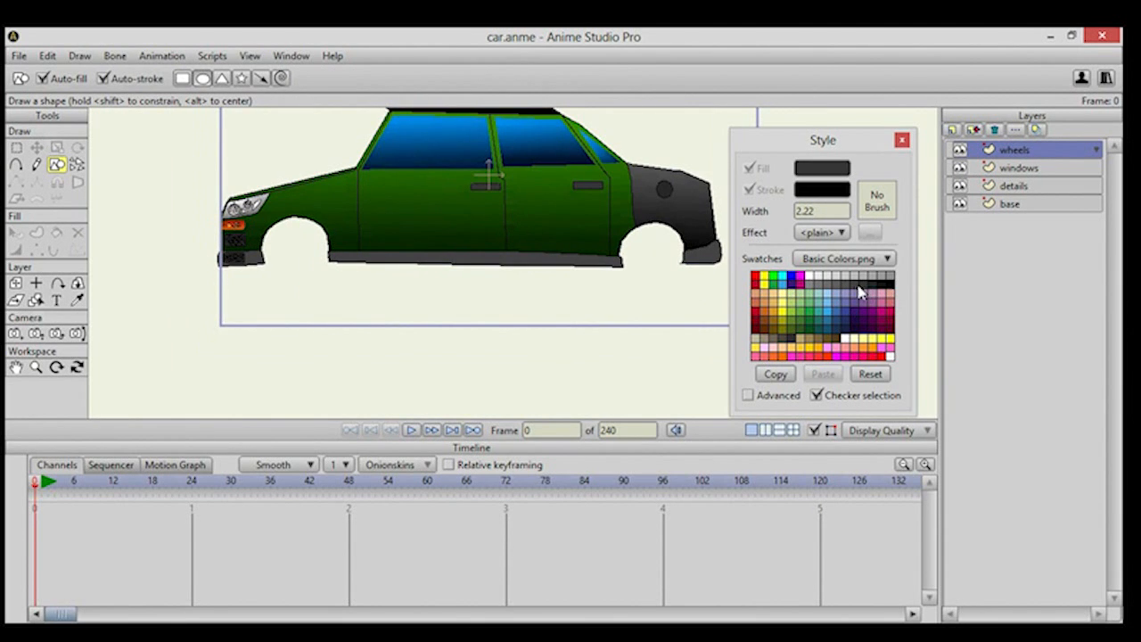
{"action": "left_click", "coordinate": [856, 290]}
{"action": "left_click_drag", "start_coordinate": [215, 251], "coordinate": [426, 265]}
{"action": "scroll", "coordinate": [255, 247], "scroll_direction": "up", "scroll_amount": 4}
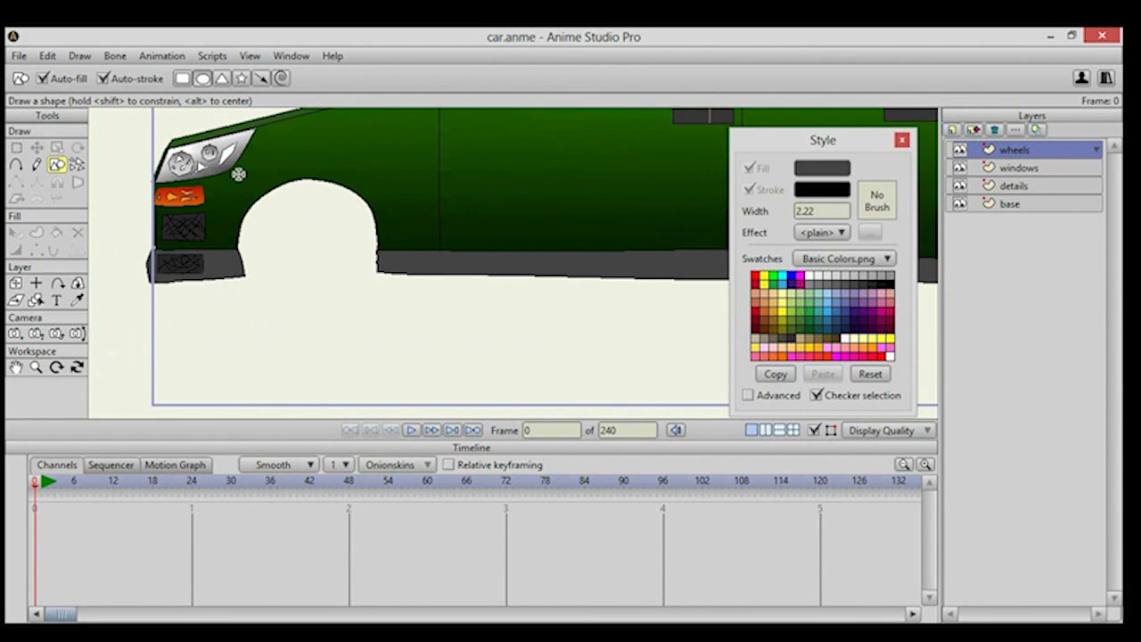
{"action": "left_click_drag", "start_coordinate": [238, 169], "coordinate": [382, 311]}
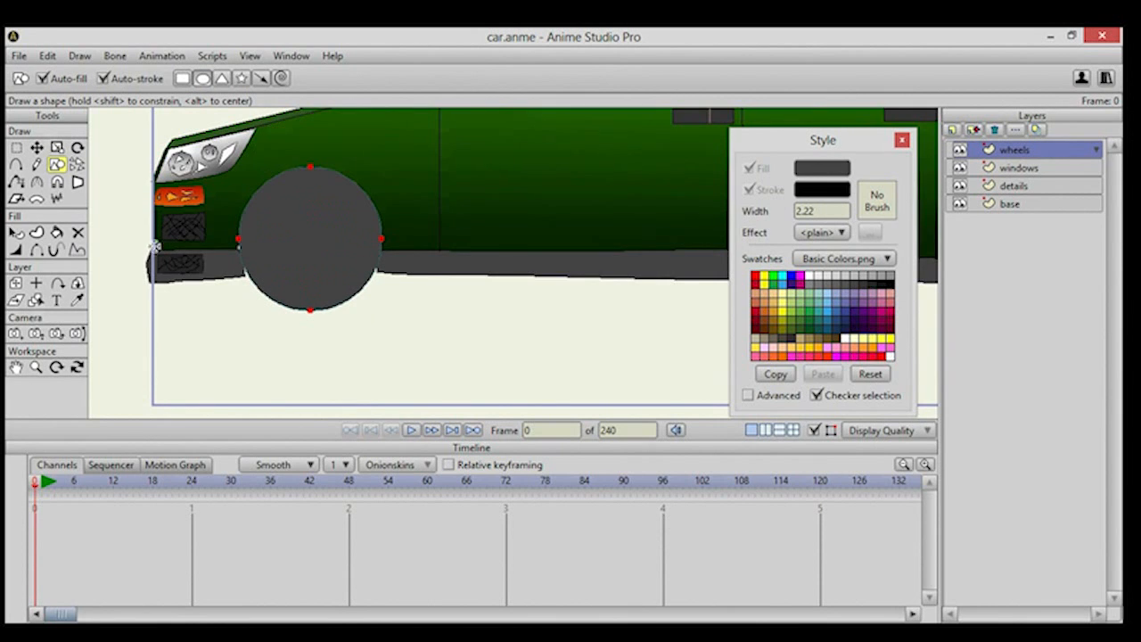
Place the wheels layer beneath the base layer and position the wheel inside the front wheel arch.
{"action": "left_click", "coordinate": [36, 147]}
{"action": "left_click_drag", "start_coordinate": [277, 233], "coordinate": [278, 245]}
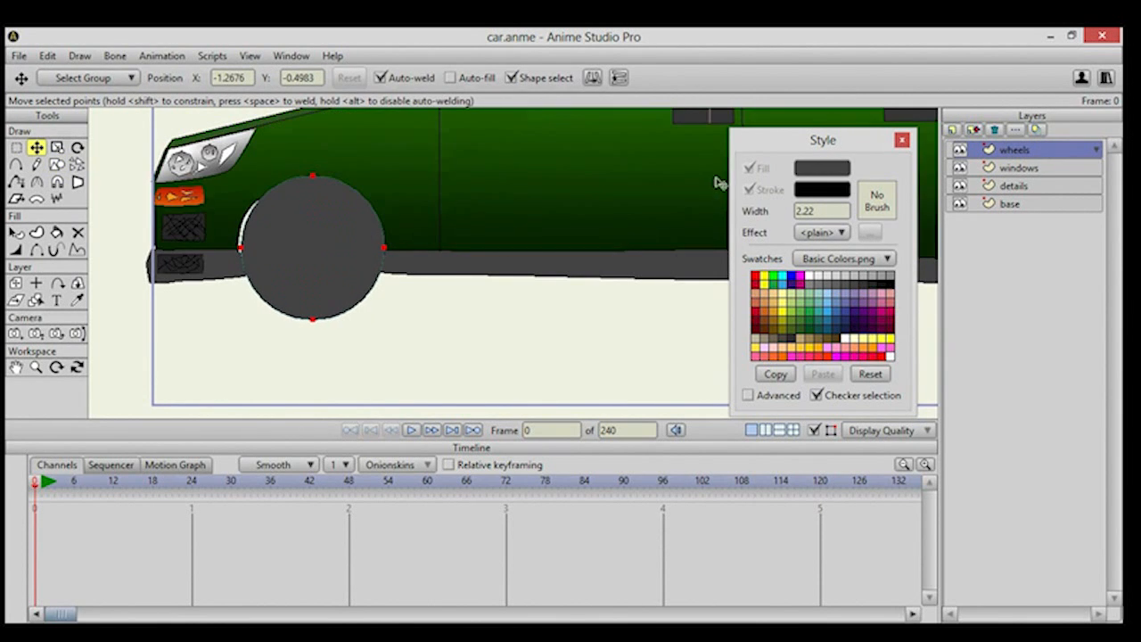
{"action": "left_click_drag", "start_coordinate": [1009, 165], "coordinate": [1017, 216]}
{"action": "left_click_drag", "start_coordinate": [291, 242], "coordinate": [336, 242]}
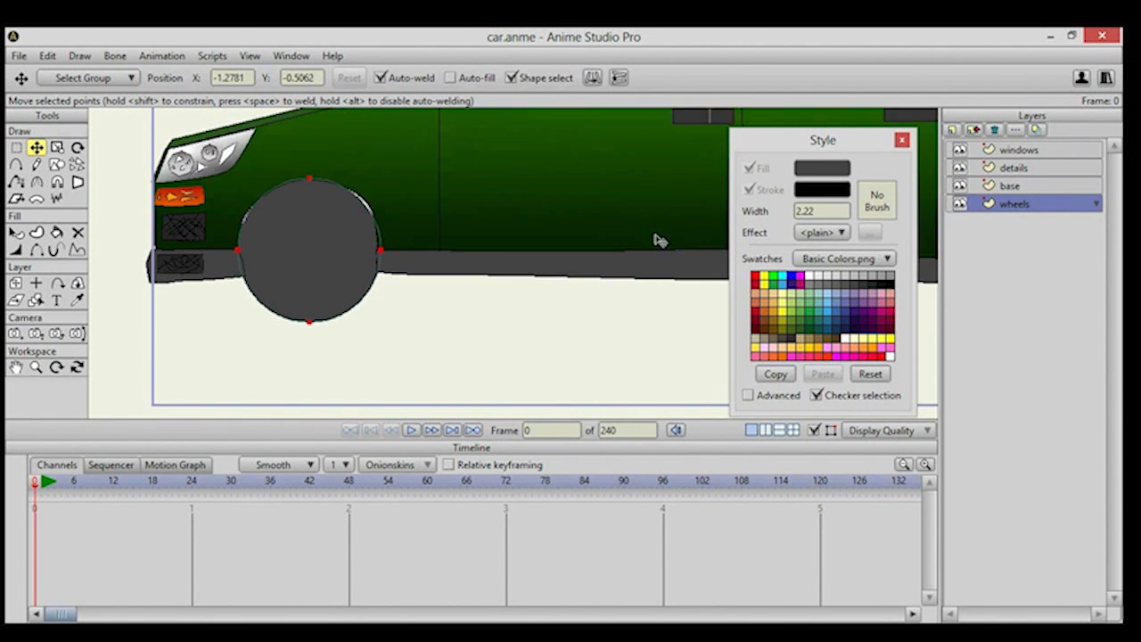
Reshape the front wheel arch on the base layer by moving its points to follow the wheel's outline.
{"action": "left_click", "coordinate": [1013, 187]}
{"action": "left_click_drag", "start_coordinate": [378, 243], "coordinate": [382, 264]}
{"action": "left_click_drag", "start_coordinate": [297, 178], "coordinate": [300, 175]}
{"action": "left_click_drag", "start_coordinate": [251, 206], "coordinate": [239, 270]}
{"action": "left_click_drag", "start_coordinate": [239, 270], "coordinate": [239, 269]}
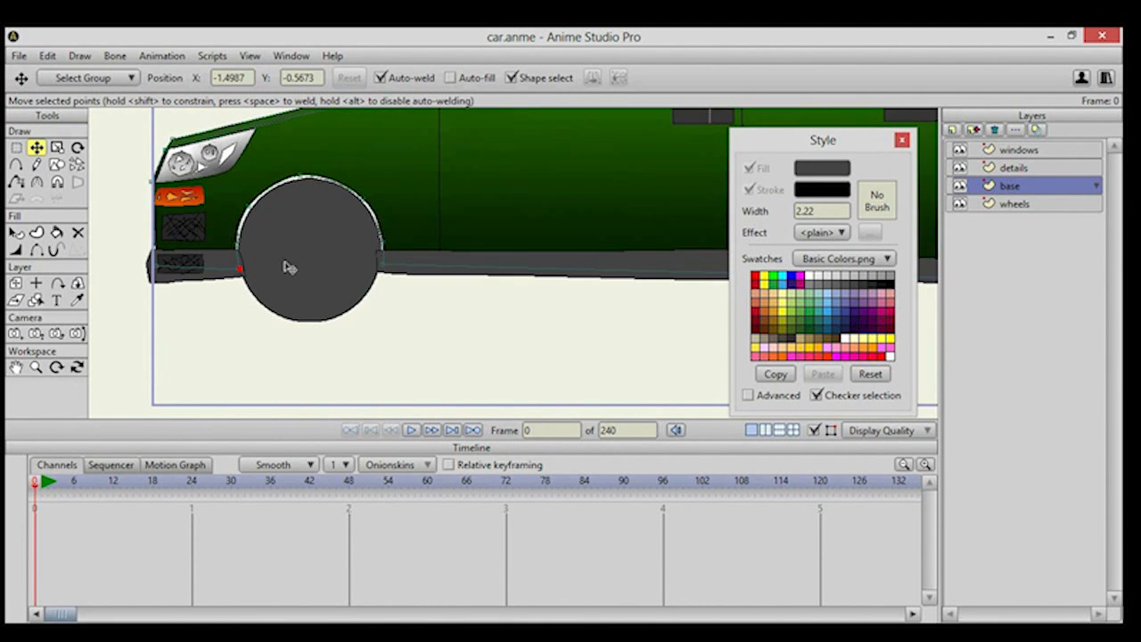
{"action": "mouse_move", "coordinate": [383, 265]}
{"action": "left_mouse_down"}
{"action": "mouse_move", "coordinate": [377, 253]}
{"action": "mouse_move", "coordinate": [385, 273]}
{"action": "left_mouse_up"}
Adjust the sill and front bumper ends beside the wheel on the details layer to match the reshaped arch.
{"action": "left_click", "coordinate": [1003, 170]}
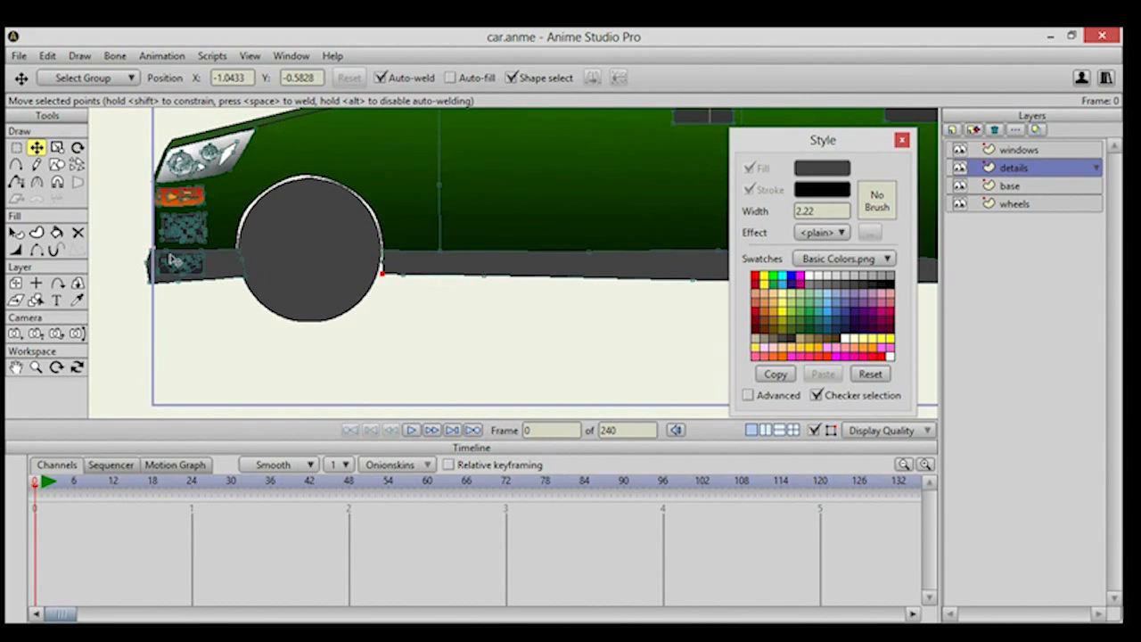
{"action": "left_click", "coordinate": [239, 251]}
{"action": "left_click_drag", "start_coordinate": [238, 253], "coordinate": [237, 277]}
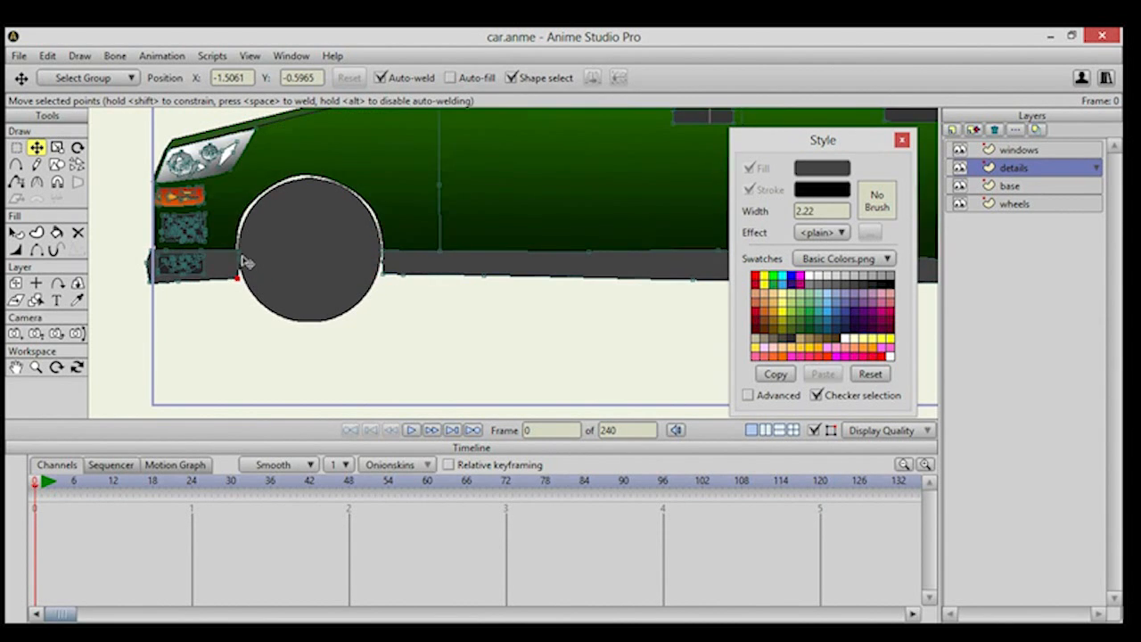
Fill the front wheel on the wheels layer with a darker grey, applying both fill and stroke.
{"action": "left_click", "coordinate": [1021, 151]}
{"action": "left_click", "coordinate": [1015, 204]}
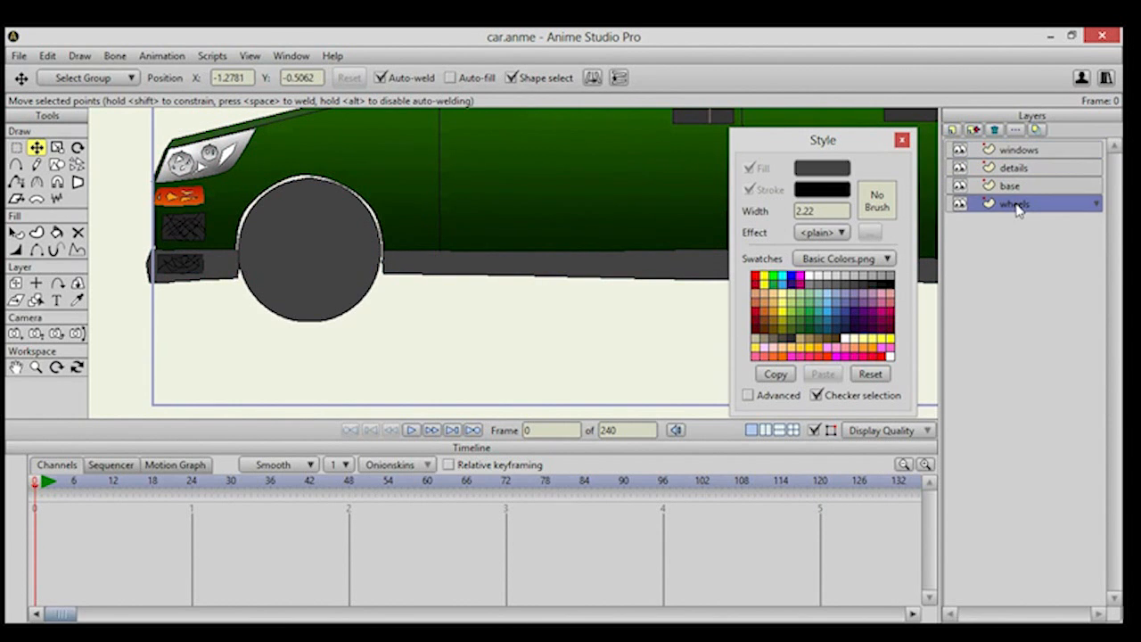
{"action": "left_click", "coordinate": [56, 232]}
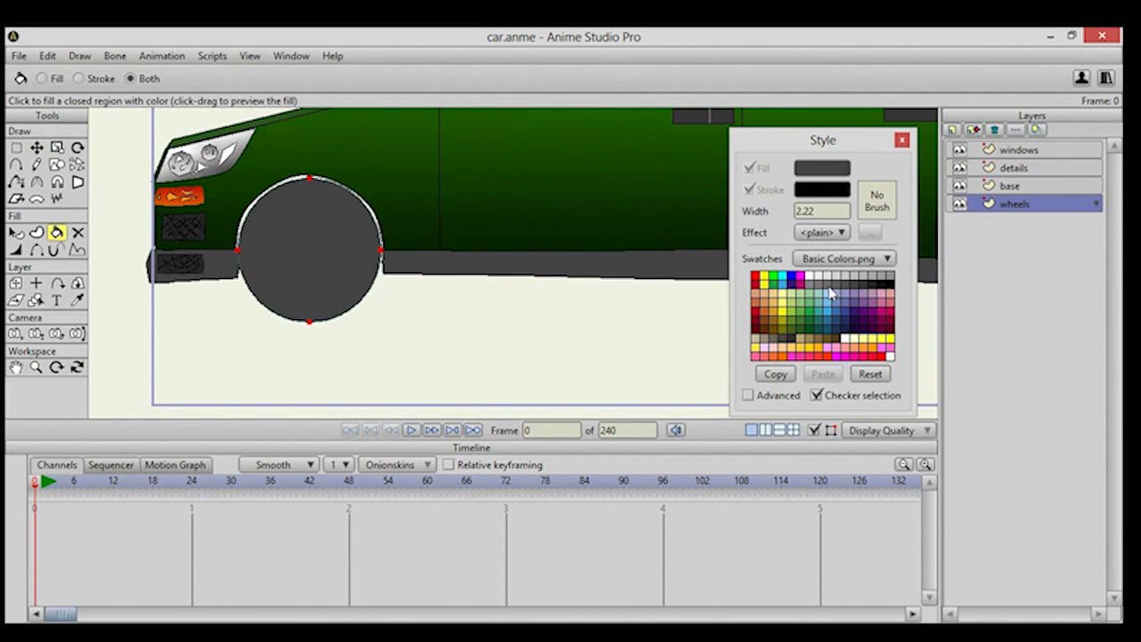
{"action": "left_click", "coordinate": [879, 287]}
{"action": "left_click", "coordinate": [285, 275]}
{"action": "left_click", "coordinate": [36, 148]}
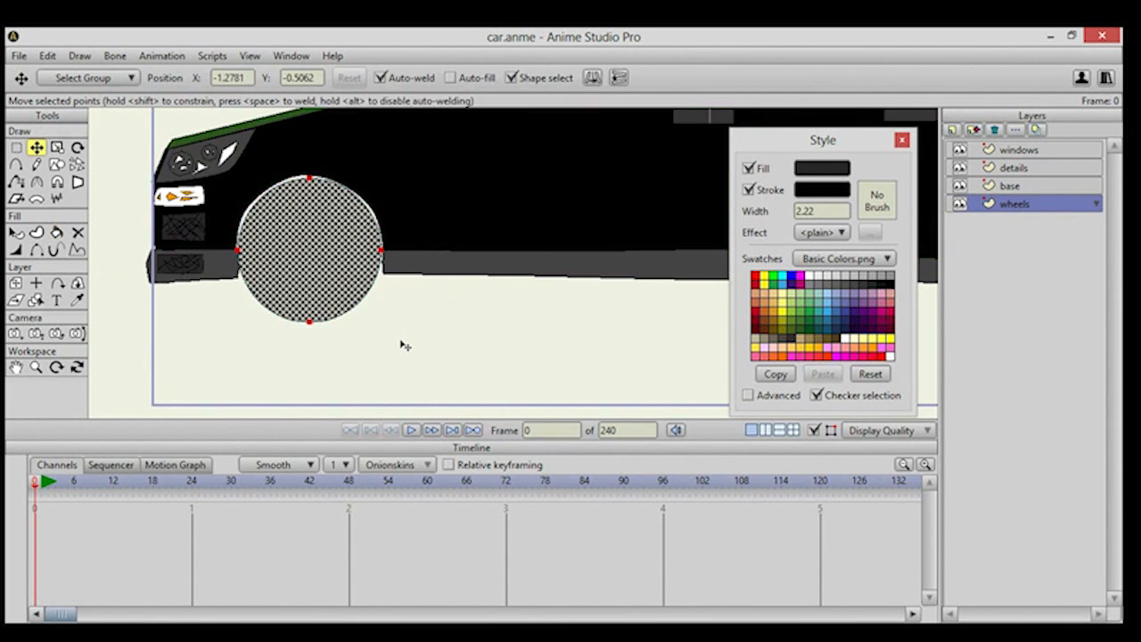
Draw a circle inside the front wheel on the wheels layer to outline its rim.
{"action": "left_click", "coordinate": [402, 342]}
{"action": "left_click_drag", "start_coordinate": [343, 260], "coordinate": [366, 298]}
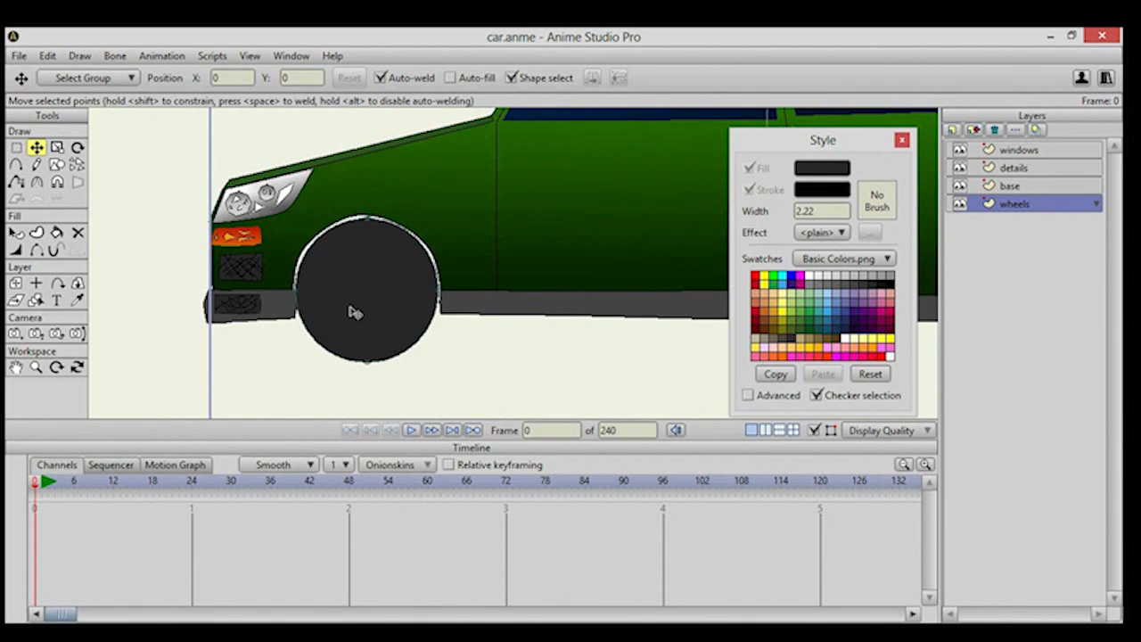
{"action": "left_click", "coordinate": [56, 164]}
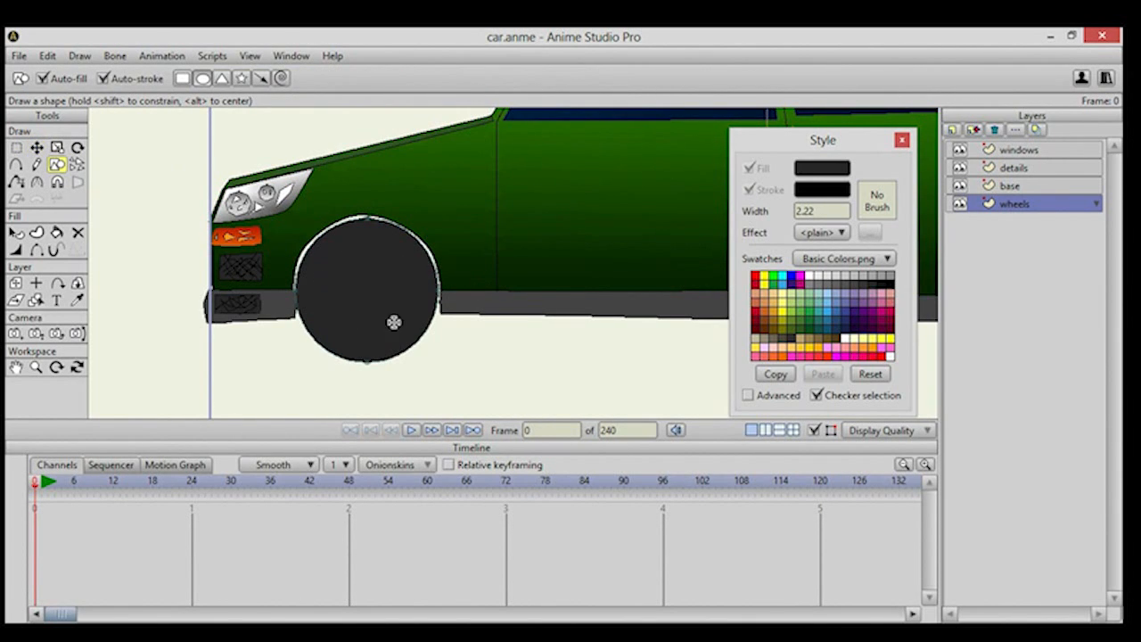
{"action": "left_click_drag", "start_coordinate": [328, 243], "coordinate": [415, 337]}
{"action": "key", "text": "t"}
{"action": "key", "text": "s"}
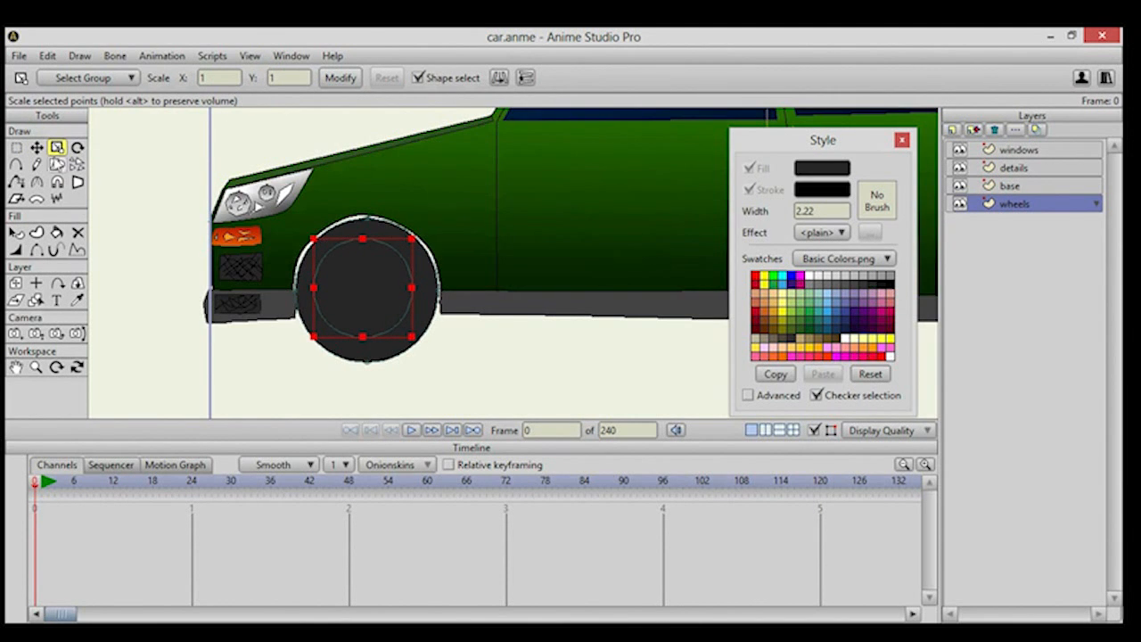
Scale down the rim circle and reposition it within the front wheel.
{"action": "key", "text": "t"}
{"action": "scroll", "coordinate": [355, 293], "scroll_direction": "up", "scroll_amount": 2}
{"action": "left_click_drag", "start_coordinate": [370, 302], "coordinate": [416, 319]}
{"action": "left_click", "coordinate": [57, 147]}
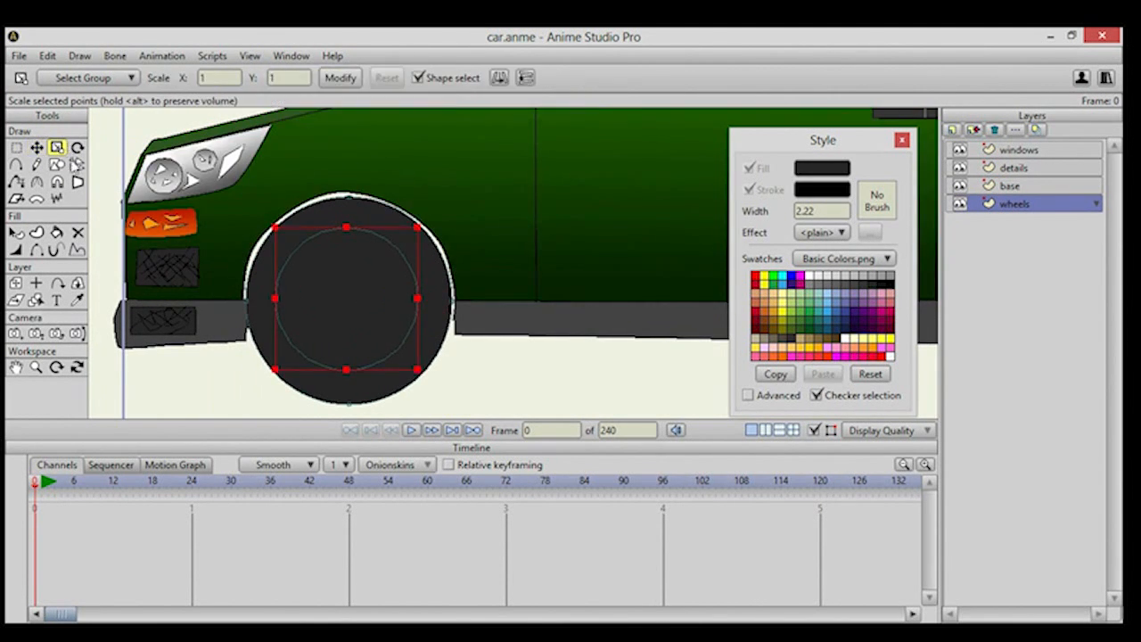
{"action": "left_click_drag", "start_coordinate": [421, 372], "coordinate": [404, 358]}
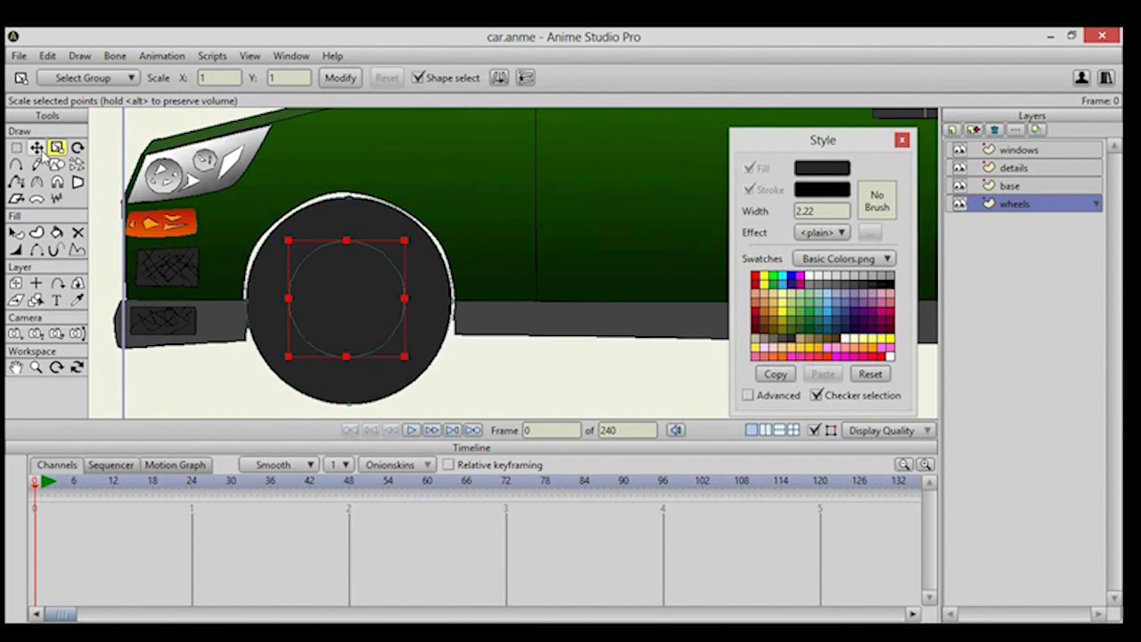
{"action": "left_click", "coordinate": [35, 147]}
{"action": "left_click_drag", "start_coordinate": [384, 257], "coordinate": [377, 255]}
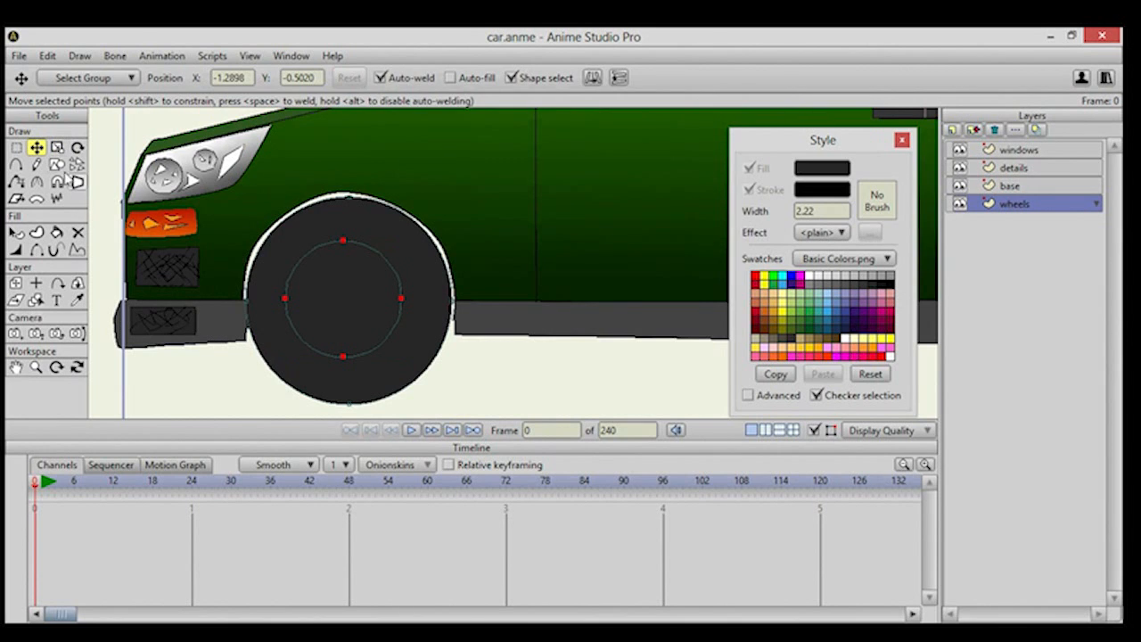
Draw a small hub circle at the wheel's centre and shift the rim circle to surround it evenly.
{"action": "left_click", "coordinate": [59, 167]}
{"action": "left_click_drag", "start_coordinate": [331, 287], "coordinate": [358, 316]}
{"action": "left_click", "coordinate": [37, 147]}
{"action": "left_click_drag", "start_coordinate": [307, 254], "coordinate": [319, 258]}
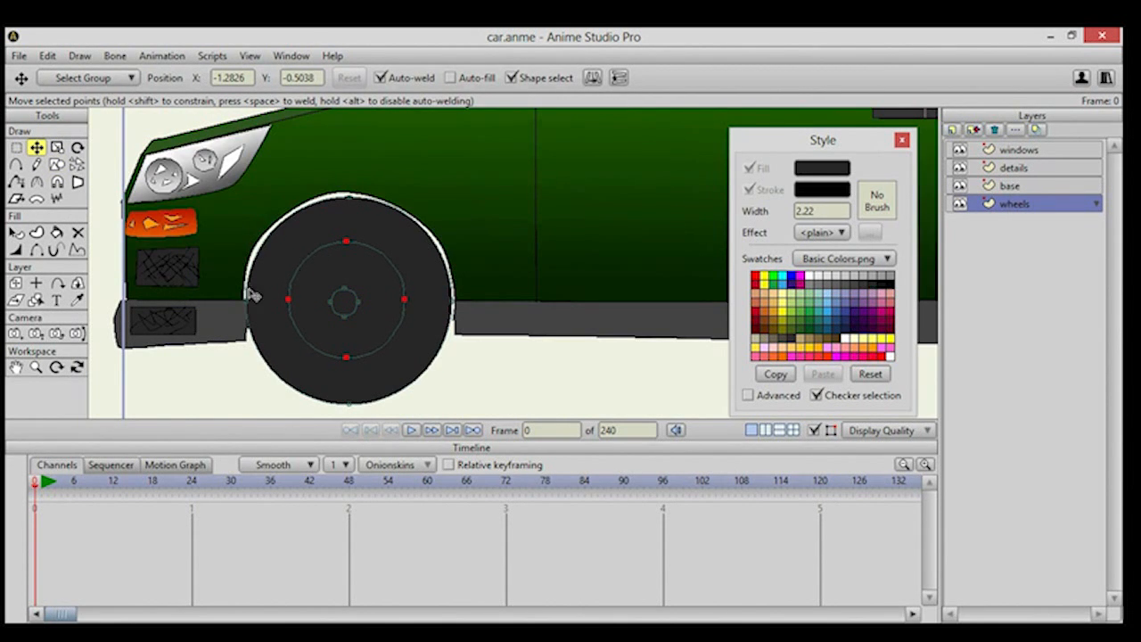
Draw six straight spoke lines connecting the hub circle to the rim circle.
{"action": "left_click", "coordinate": [16, 164]}
{"action": "scroll", "coordinate": [436, 331], "scroll_direction": "up", "scroll_amount": 2}
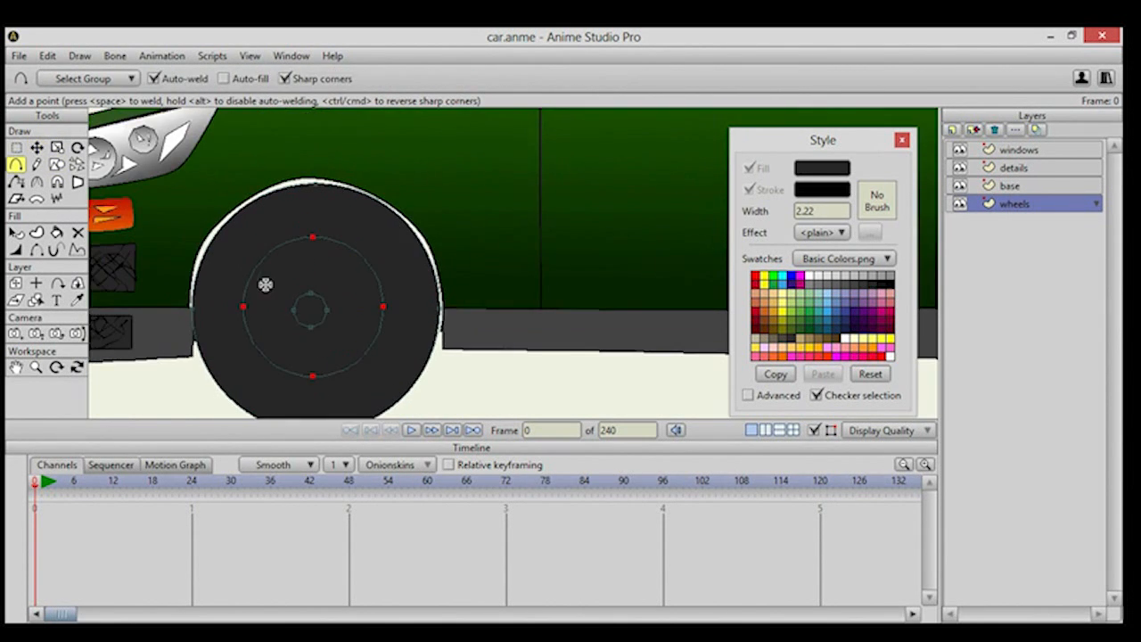
{"action": "mouse_move", "coordinate": [296, 310]}
{"action": "left_mouse_down"}
{"action": "mouse_move", "coordinate": [249, 280]}
{"action": "mouse_move", "coordinate": [291, 255]}
{"action": "mouse_move", "coordinate": [294, 239]}
{"action": "left_mouse_up"}
{"action": "left_click_drag", "start_coordinate": [329, 307], "coordinate": [358, 259]}
{"action": "left_click_drag", "start_coordinate": [325, 323], "coordinate": [384, 308]}
{"action": "left_click_drag", "start_coordinate": [307, 331], "coordinate": [312, 374]}
{"action": "left_click_drag", "start_coordinate": [301, 321], "coordinate": [263, 350]}
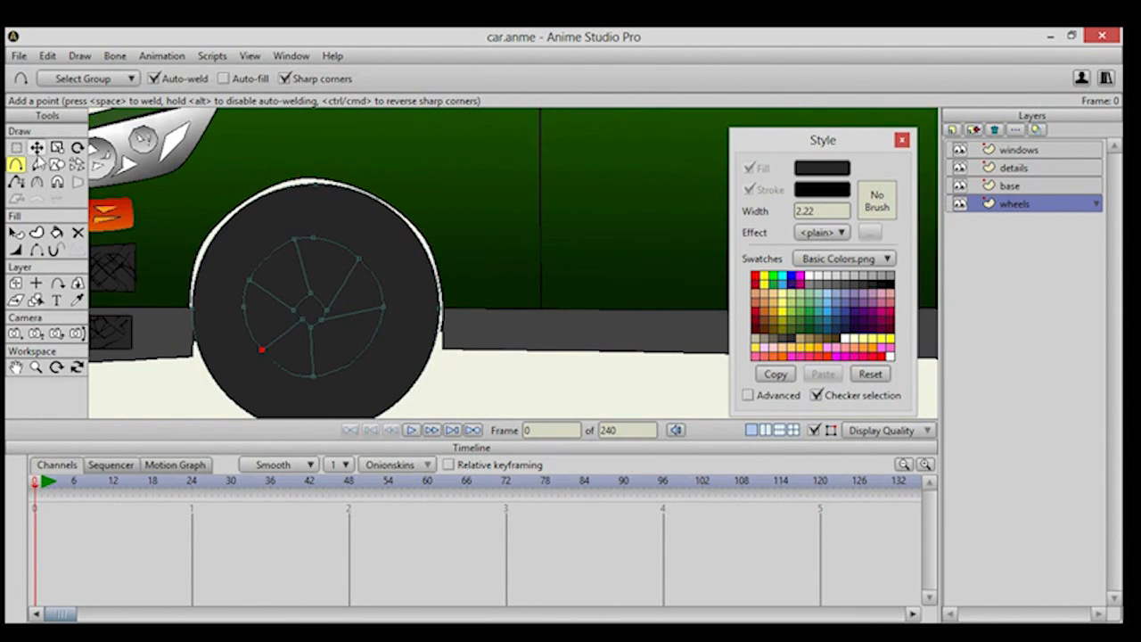
Round the hub outline by increasing its points' curvature, and adjust the point positions to even out the circle.
{"action": "left_click", "coordinate": [36, 182]}
{"action": "scroll", "coordinate": [286, 317], "scroll_direction": "up", "scroll_amount": 2}
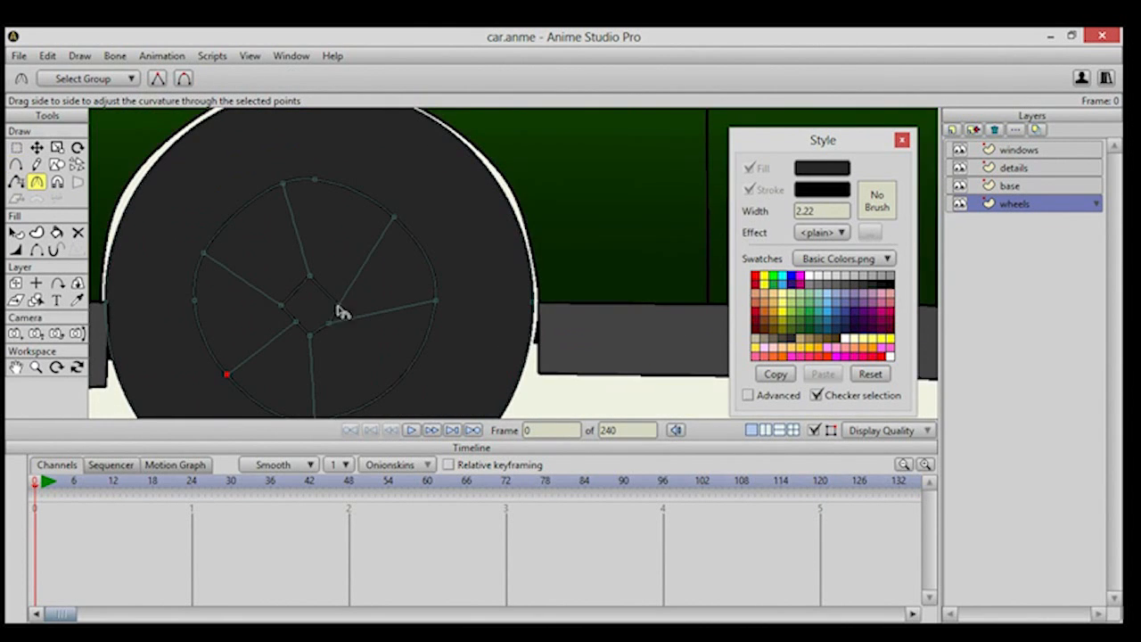
{"action": "left_click", "coordinate": [329, 323]}
{"action": "left_click_drag", "start_coordinate": [338, 305], "coordinate": [528, 396]}
{"action": "left_click_drag", "start_coordinate": [310, 275], "coordinate": [524, 396]}
{"action": "left_click_drag", "start_coordinate": [282, 305], "coordinate": [568, 437]}
{"action": "left_click_drag", "start_coordinate": [296, 322], "coordinate": [505, 400]}
{"action": "left_click", "coordinate": [37, 147]}
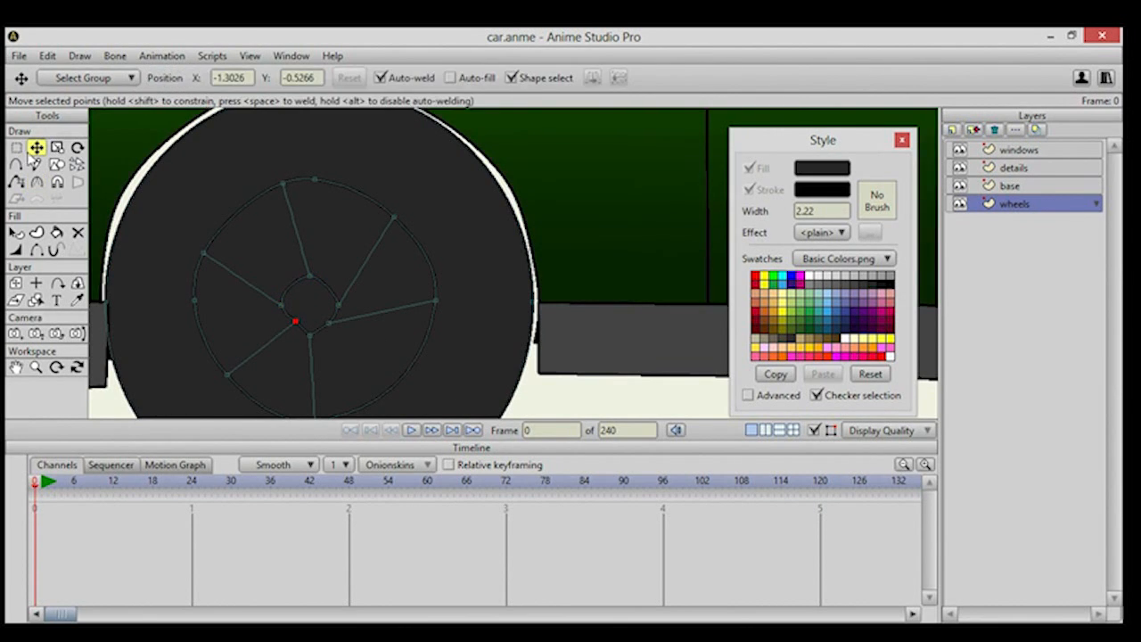
{"action": "left_click_drag", "start_coordinate": [293, 324], "coordinate": [342, 305]}
Fill three alternating rim segments of the front wheel with red, applying both fill and stroke.
{"action": "left_click", "coordinate": [55, 232]}
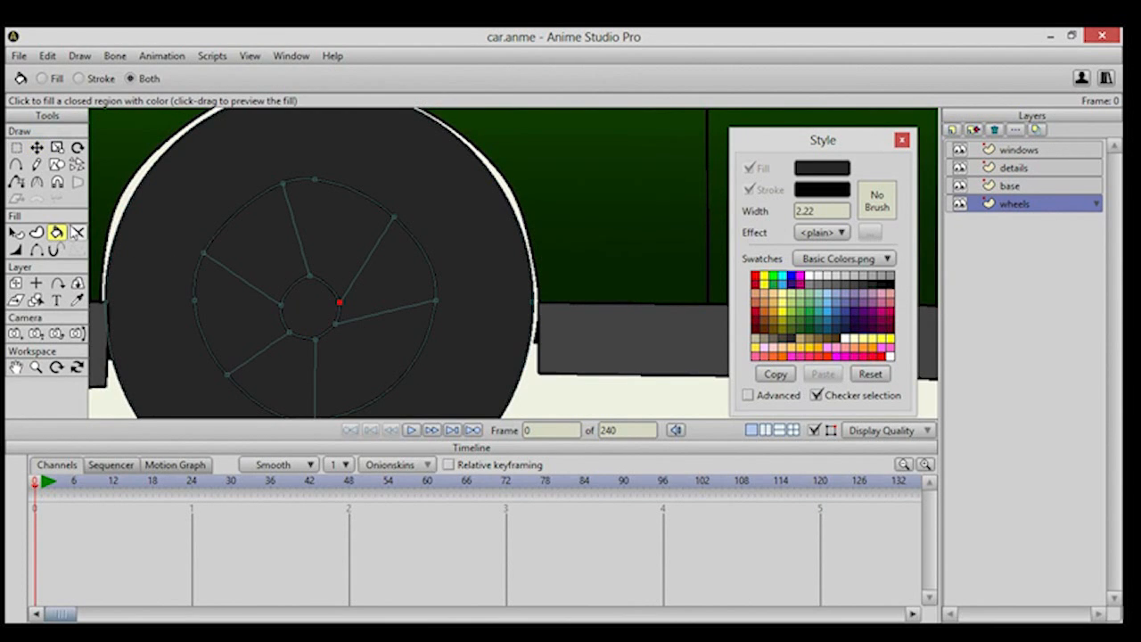
{"action": "left_click_drag", "start_coordinate": [348, 258], "coordinate": [352, 249]}
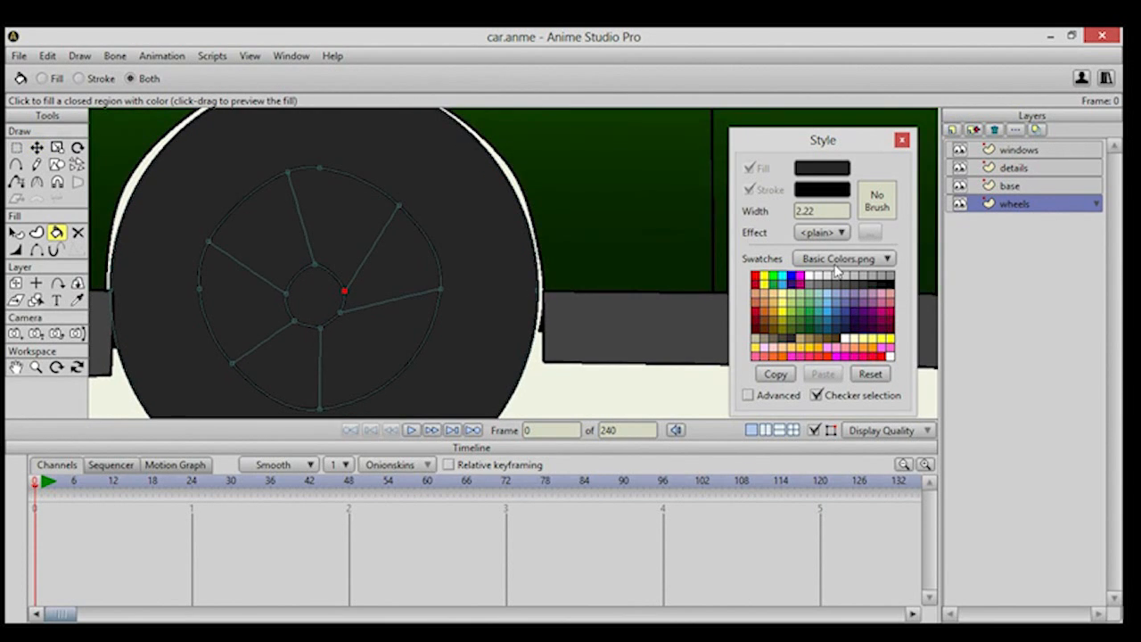
{"action": "left_click", "coordinate": [756, 280]}
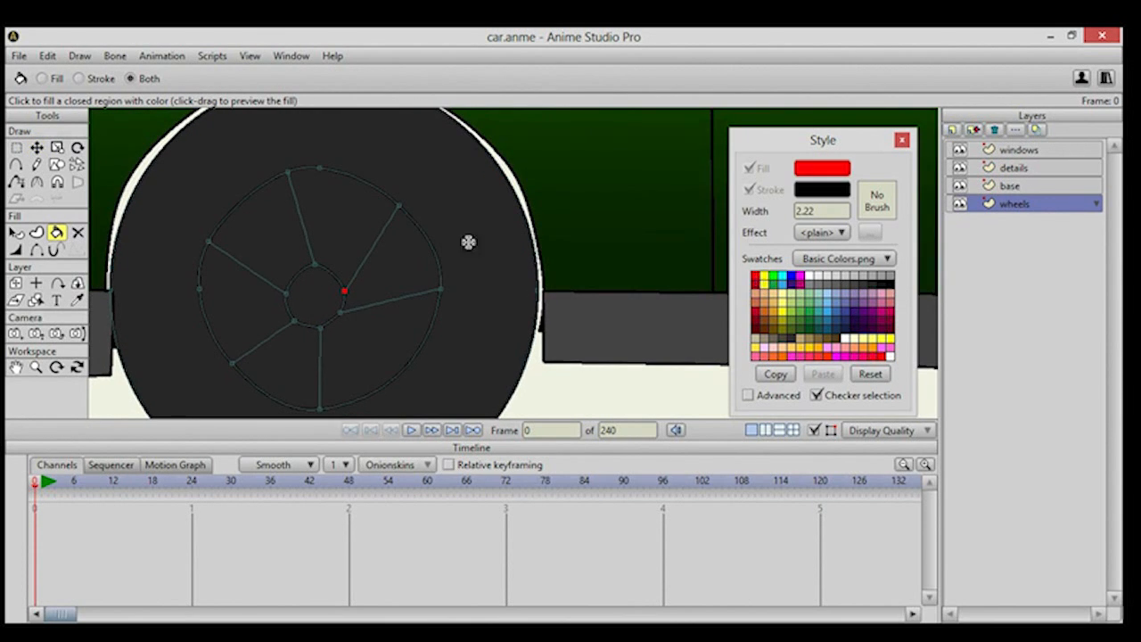
{"action": "left_click", "coordinate": [285, 233]}
{"action": "left_click_drag", "start_coordinate": [302, 332], "coordinate": [292, 358]}
{"action": "left_click_drag", "start_coordinate": [421, 267], "coordinate": [422, 264]}
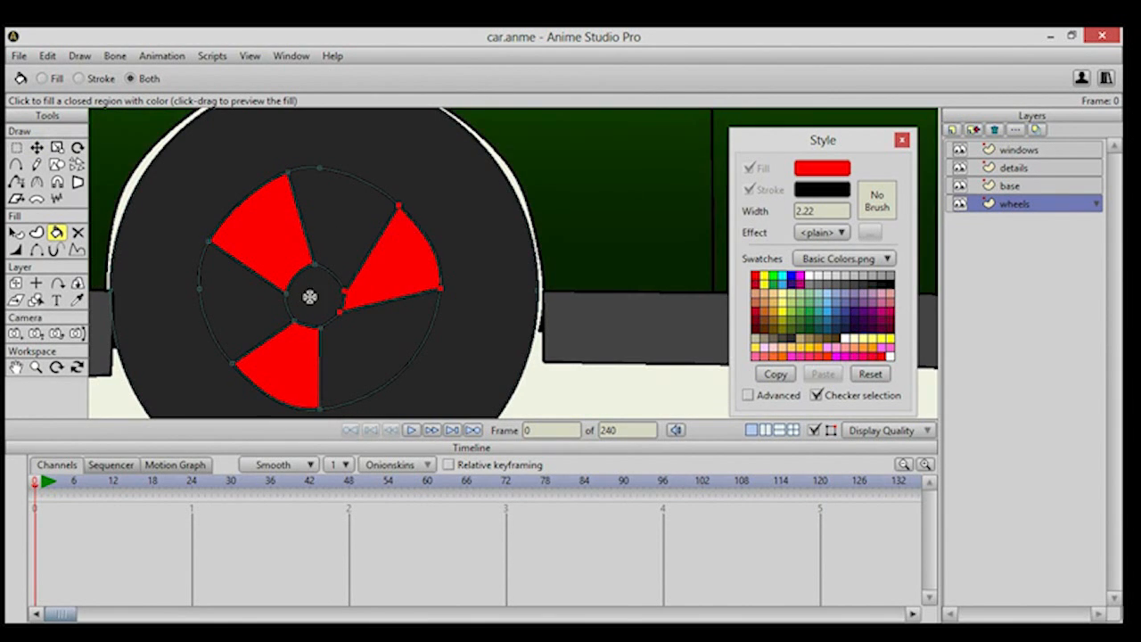
Fill the wheel hub with grey and the remaining three rim segments with black.
{"action": "left_click", "coordinate": [818, 293]}
{"action": "left_click_drag", "start_coordinate": [319, 285], "coordinate": [306, 288]}
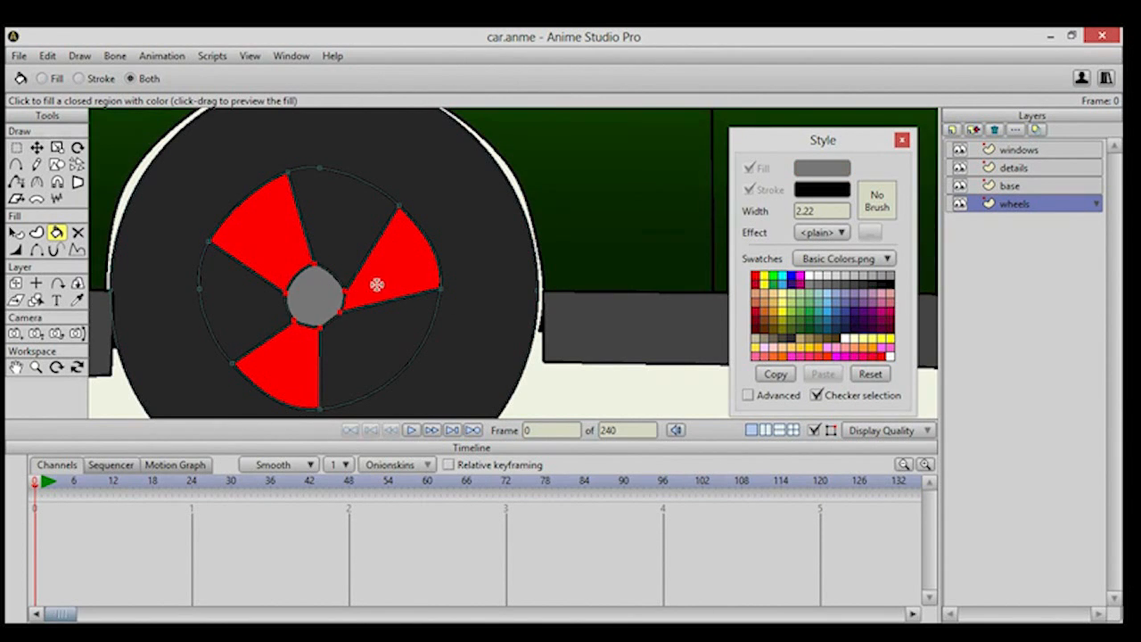
{"action": "left_click", "coordinate": [892, 285]}
{"action": "left_click_drag", "start_coordinate": [348, 219], "coordinate": [344, 217]}
{"action": "left_click_drag", "start_coordinate": [258, 299], "coordinate": [277, 308]}
{"action": "left_click_drag", "start_coordinate": [351, 339], "coordinate": [351, 339]}
Duplicate the wheels layer and move the copied wheel into the rear wheel arch.
{"action": "scroll", "coordinate": [437, 295], "scroll_direction": "down", "scroll_amount": 3}
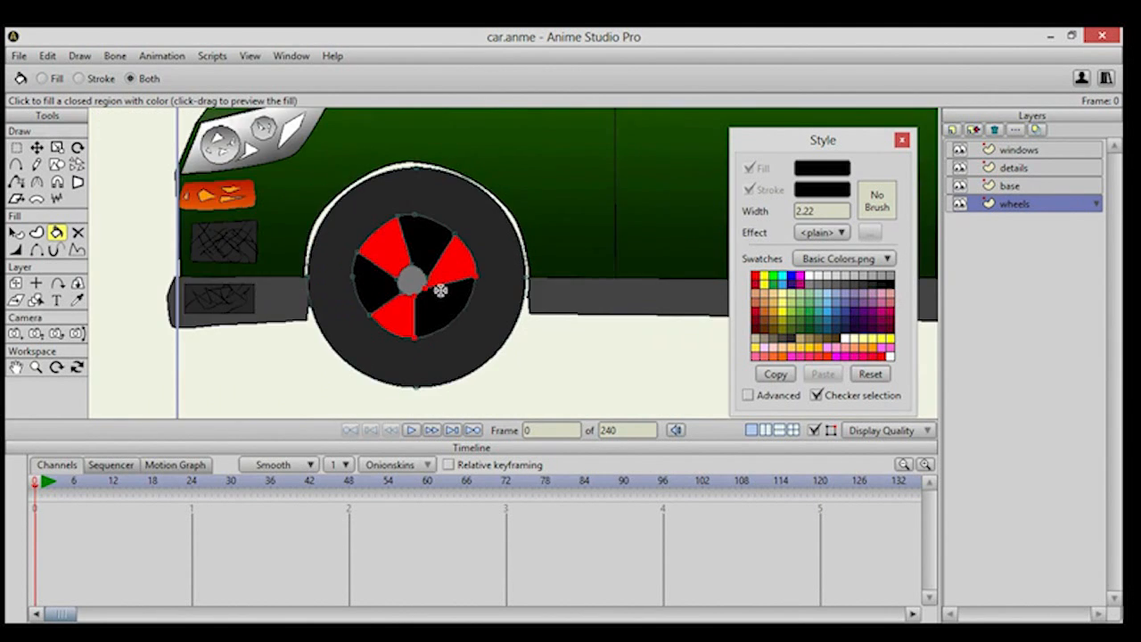
{"action": "scroll", "coordinate": [415, 297], "scroll_direction": "down", "scroll_amount": 4}
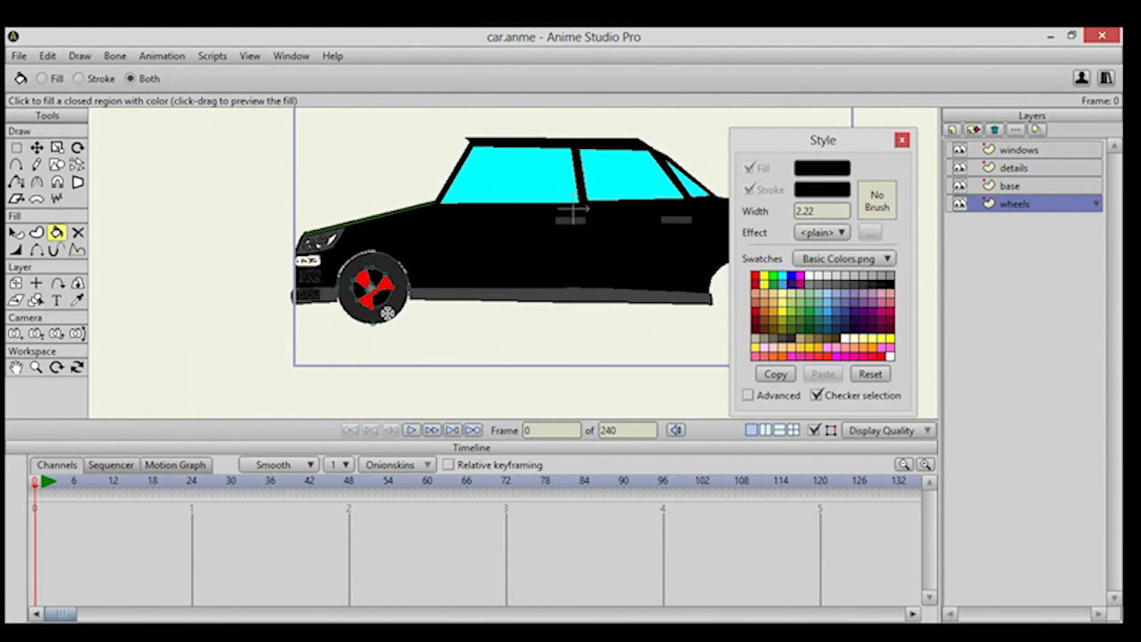
{"action": "left_click_drag", "start_coordinate": [378, 288], "coordinate": [333, 289]}
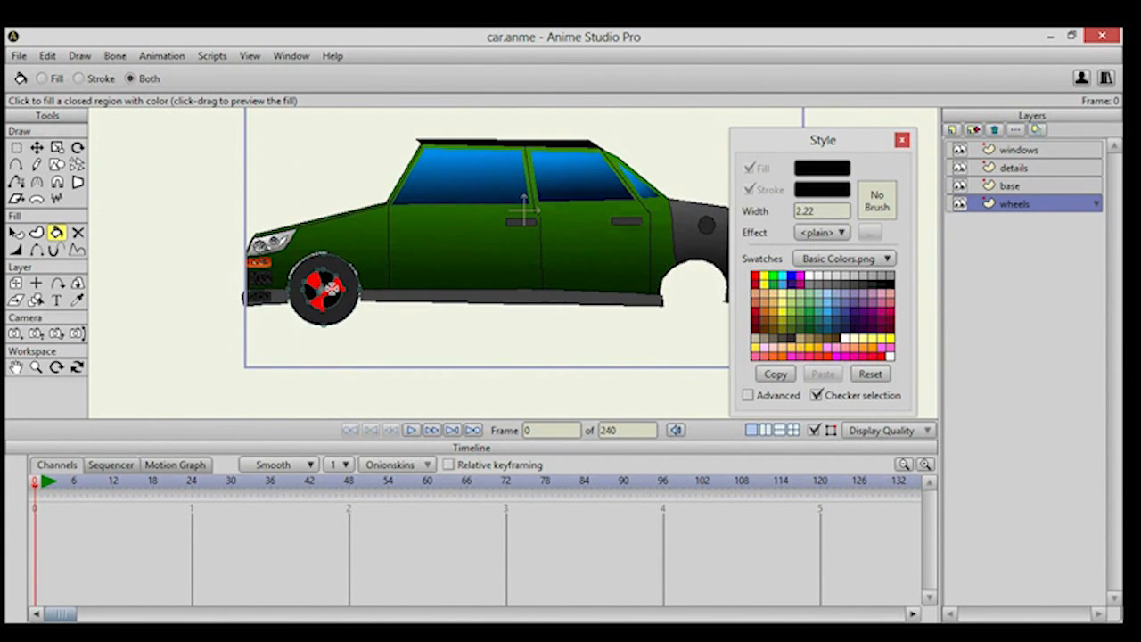
{"action": "left_click", "coordinate": [37, 148]}
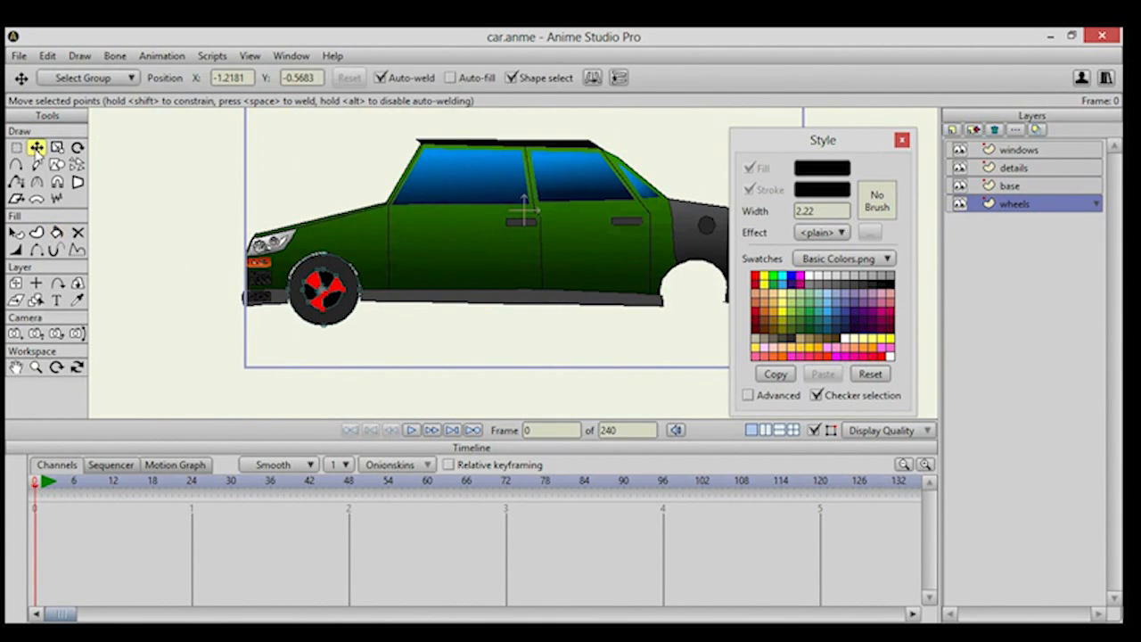
{"action": "left_click", "coordinate": [974, 130]}
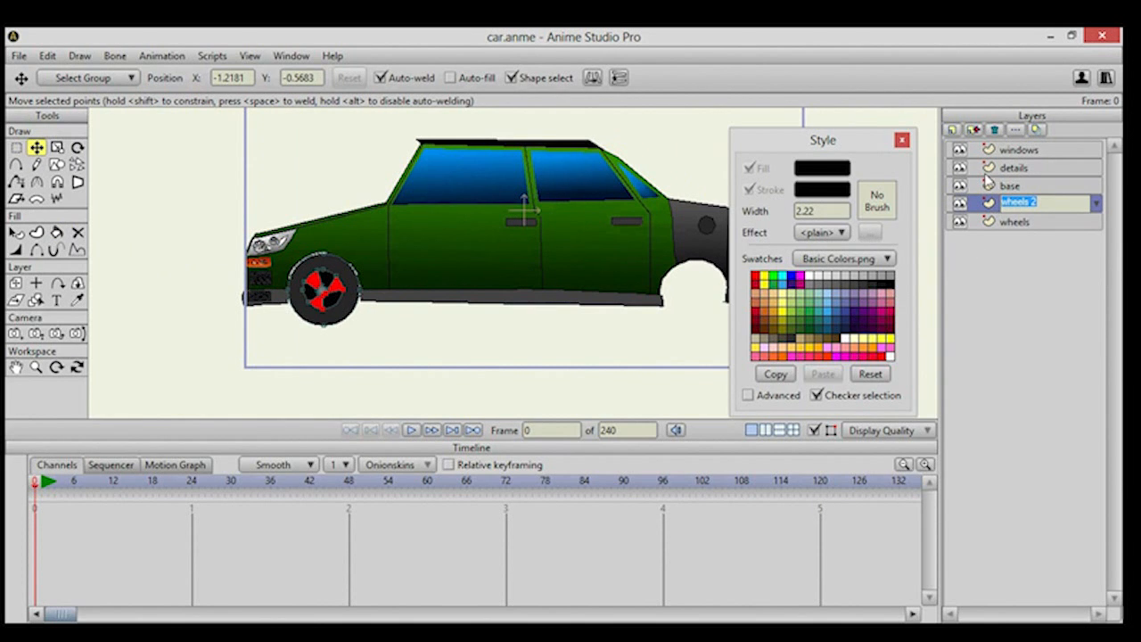
{"action": "left_click", "coordinate": [16, 282]}
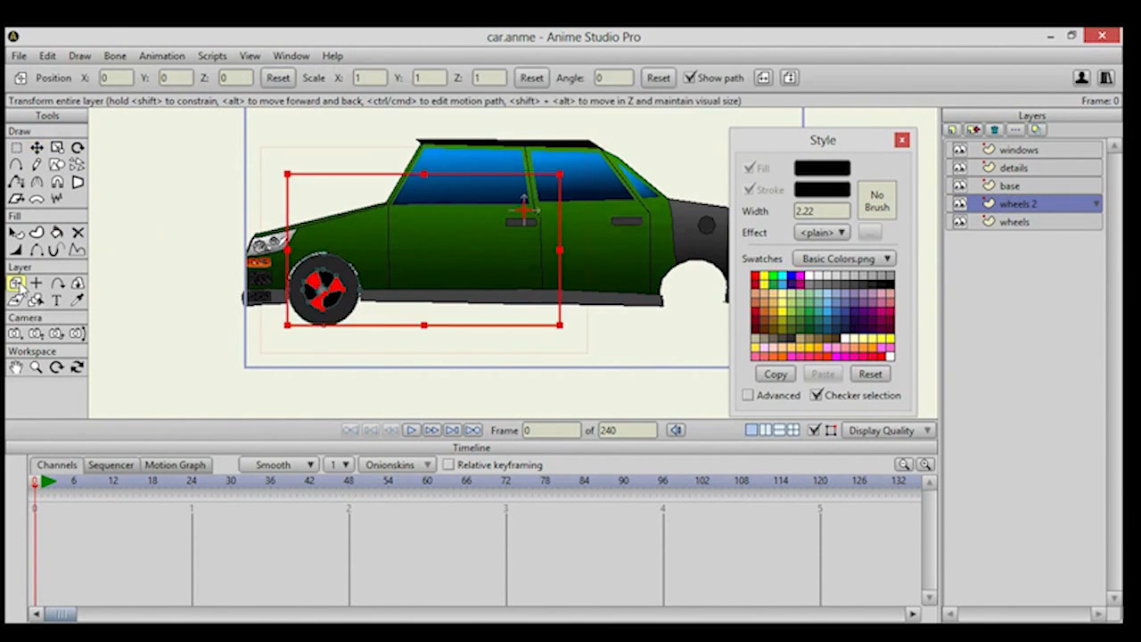
{"action": "left_click_drag", "start_coordinate": [446, 273], "coordinate": [780, 275]}
{"action": "left_click_drag", "start_coordinate": [581, 267], "coordinate": [361, 265]}
{"action": "scroll", "coordinate": [359, 262], "scroll_direction": "up", "scroll_amount": 2}
{"action": "left_click_drag", "start_coordinate": [482, 253], "coordinate": [546, 256]}
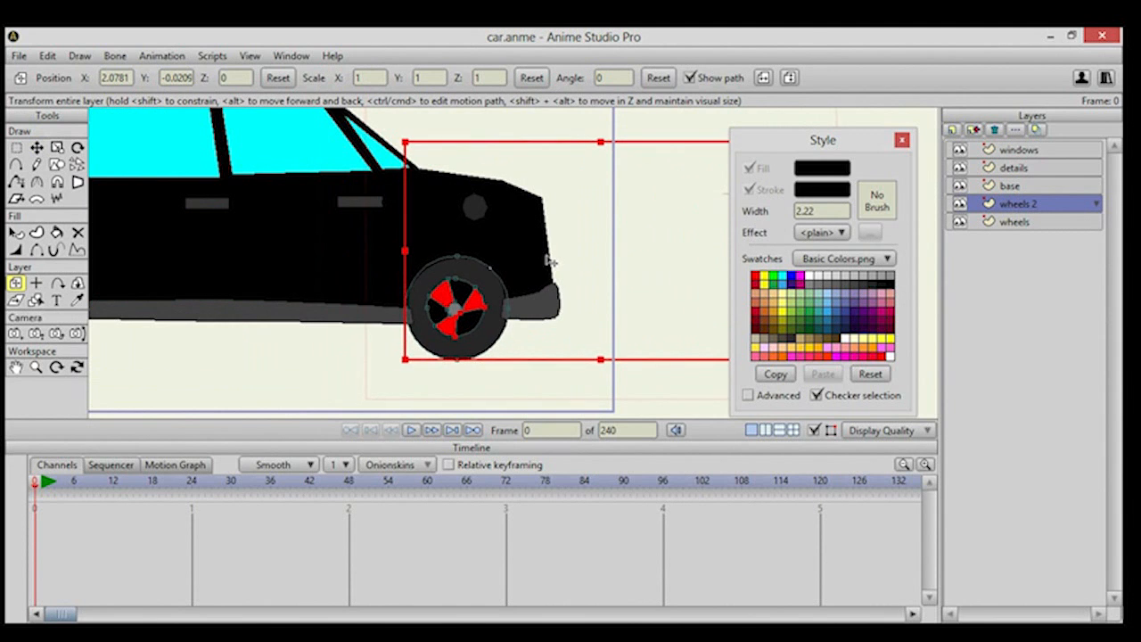
{"action": "left_click", "coordinate": [37, 149]}
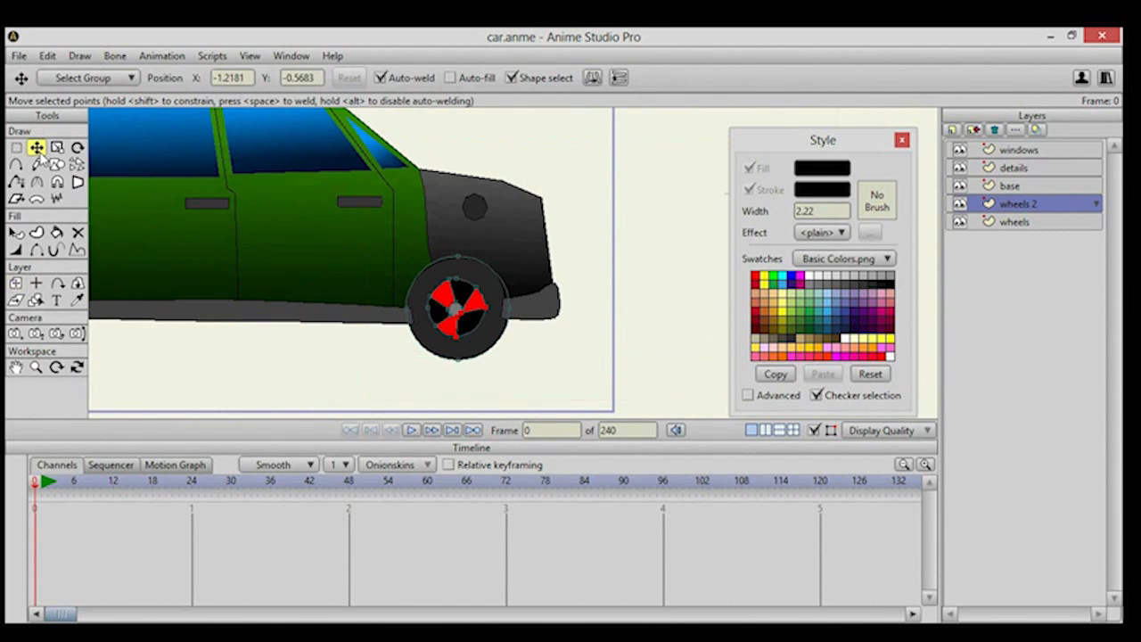
{"action": "left_click", "coordinate": [567, 155]}
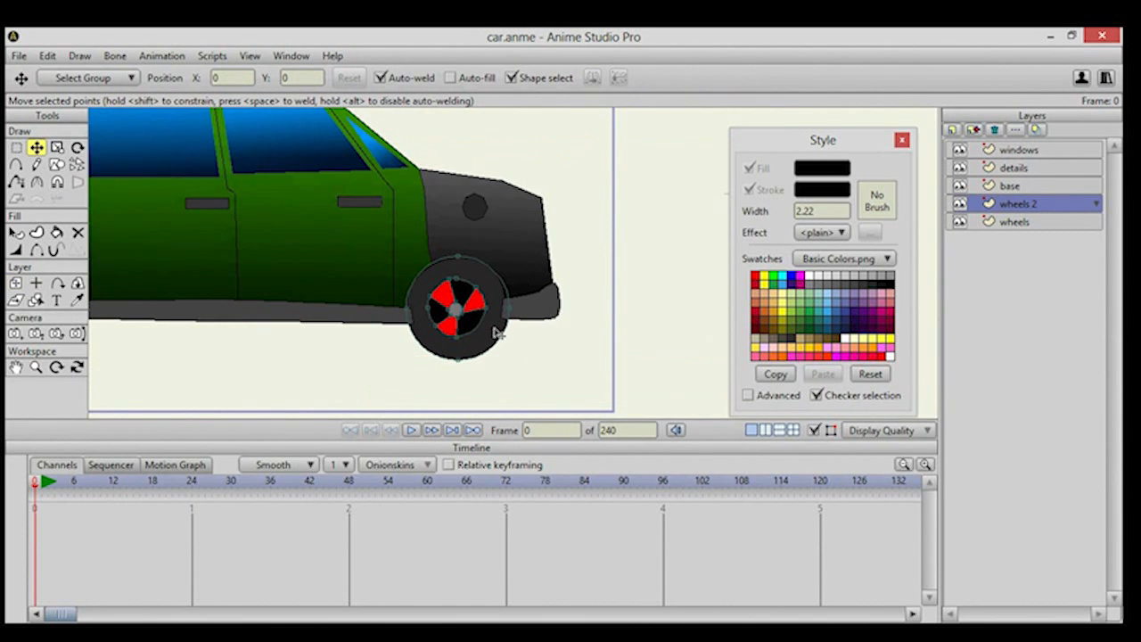
Reshape the rear wheel arch on the base layer by moving its points to follow the wheel's outline.
{"action": "left_click", "coordinate": [1020, 190]}
{"action": "scroll", "coordinate": [458, 331], "scroll_direction": "up", "scroll_amount": 3}
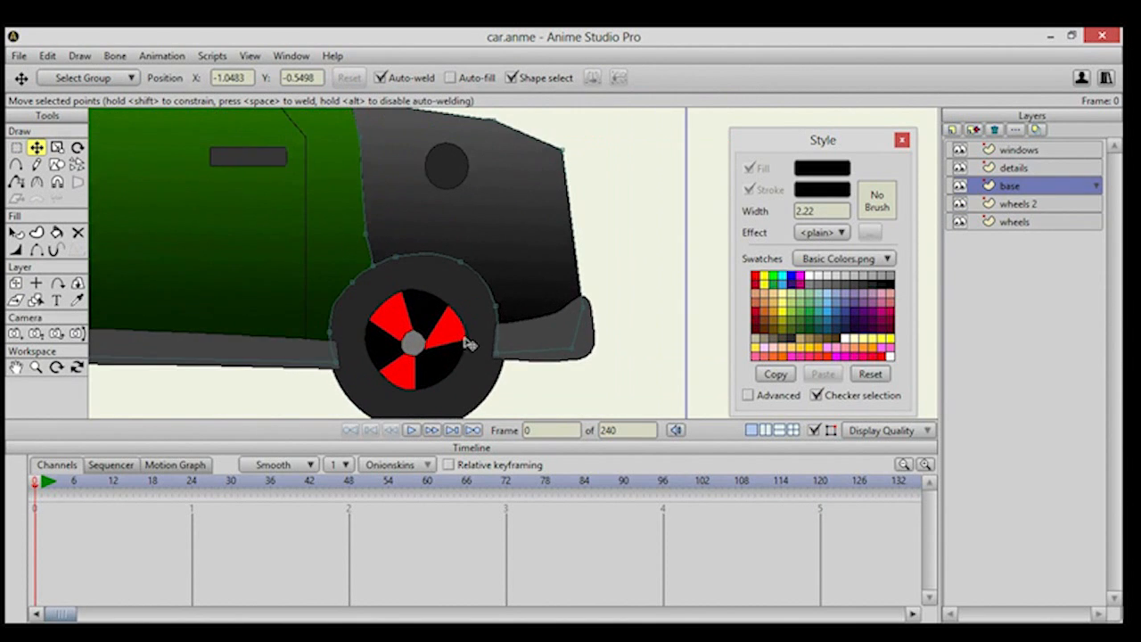
{"action": "left_click_drag", "start_coordinate": [501, 350], "coordinate": [503, 348]}
{"action": "left_click_drag", "start_coordinate": [494, 309], "coordinate": [502, 303]}
{"action": "left_click_drag", "start_coordinate": [398, 253], "coordinate": [462, 261]}
{"action": "left_click_drag", "start_coordinate": [336, 362], "coordinate": [329, 336]}
{"action": "left_click_drag", "start_coordinate": [498, 355], "coordinate": [511, 333]}
Adjust the sill end beside the rear wheel on the details layer to match the reshaped arch.
{"action": "left_click", "coordinate": [1013, 168]}
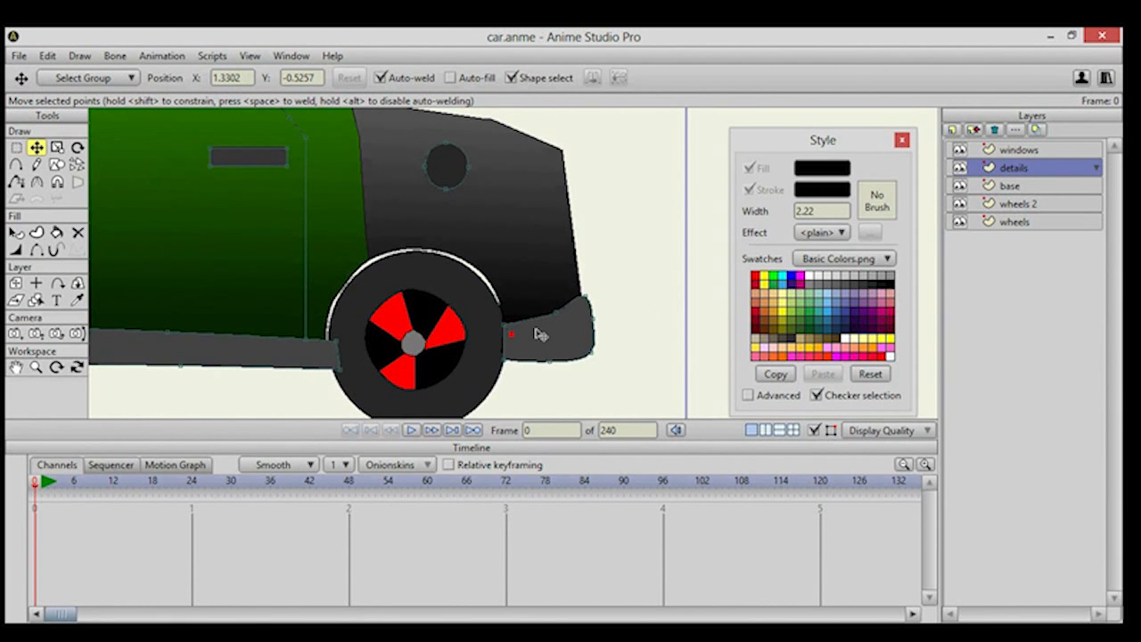
{"action": "left_click_drag", "start_coordinate": [342, 372], "coordinate": [325, 342]}
{"action": "scroll", "coordinate": [403, 276], "scroll_direction": "down", "scroll_amount": 3}
{"action": "scroll", "coordinate": [405, 280], "scroll_direction": "down", "scroll_amount": 5}
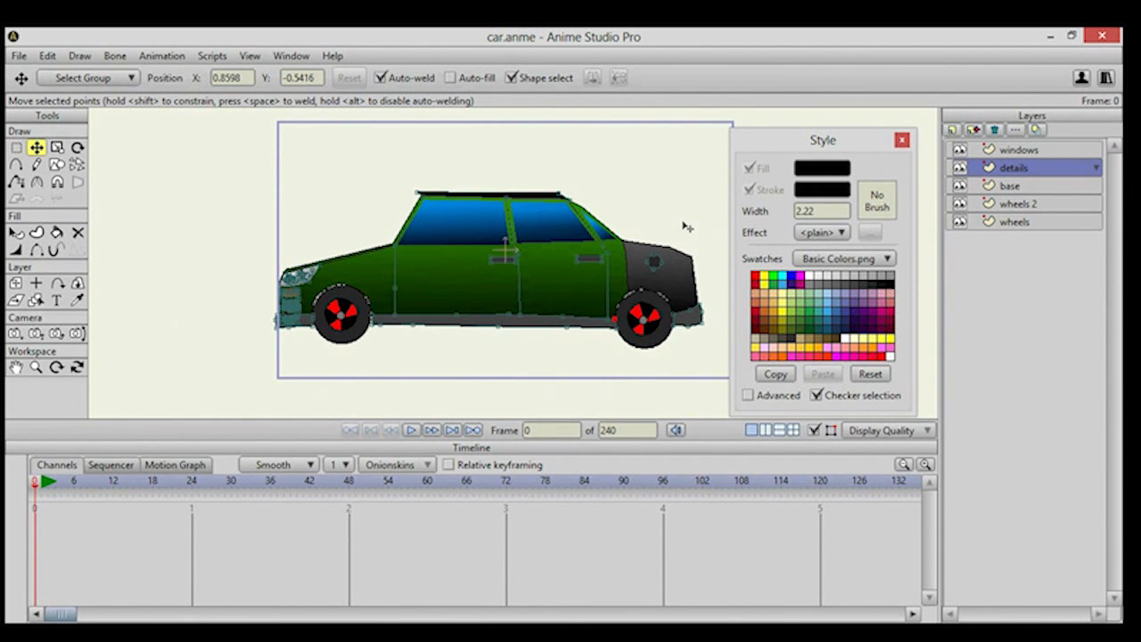
{"action": "left_click_drag", "start_coordinate": [680, 230], "coordinate": [612, 224]}
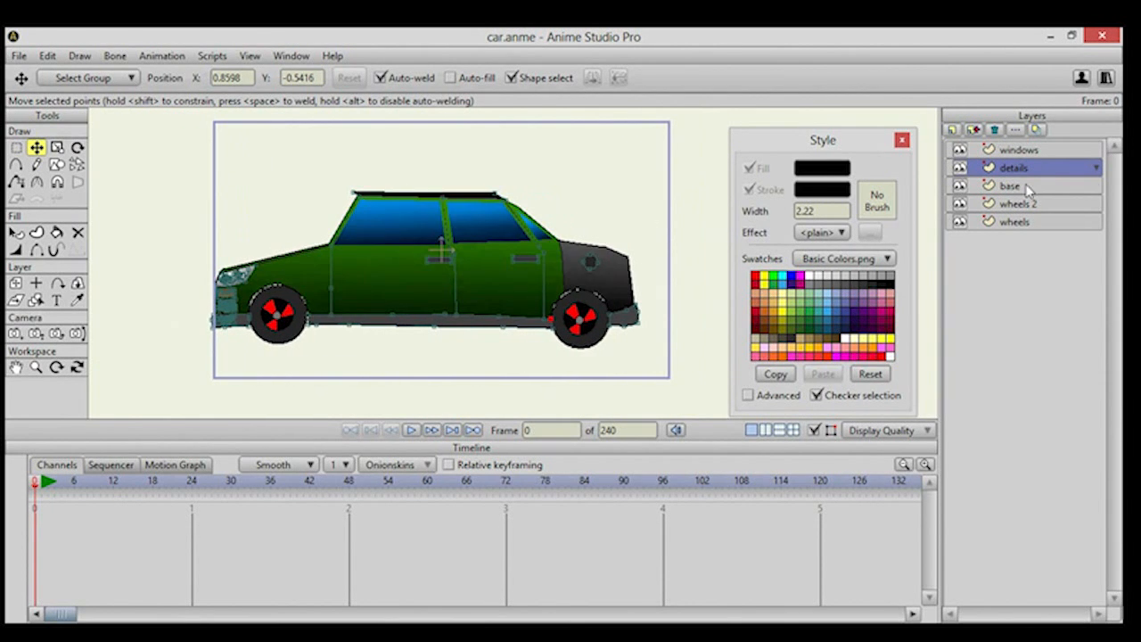
Create a new vector layer named flap and place it directly beneath the base layer.
{"action": "left_click", "coordinate": [1061, 187]}
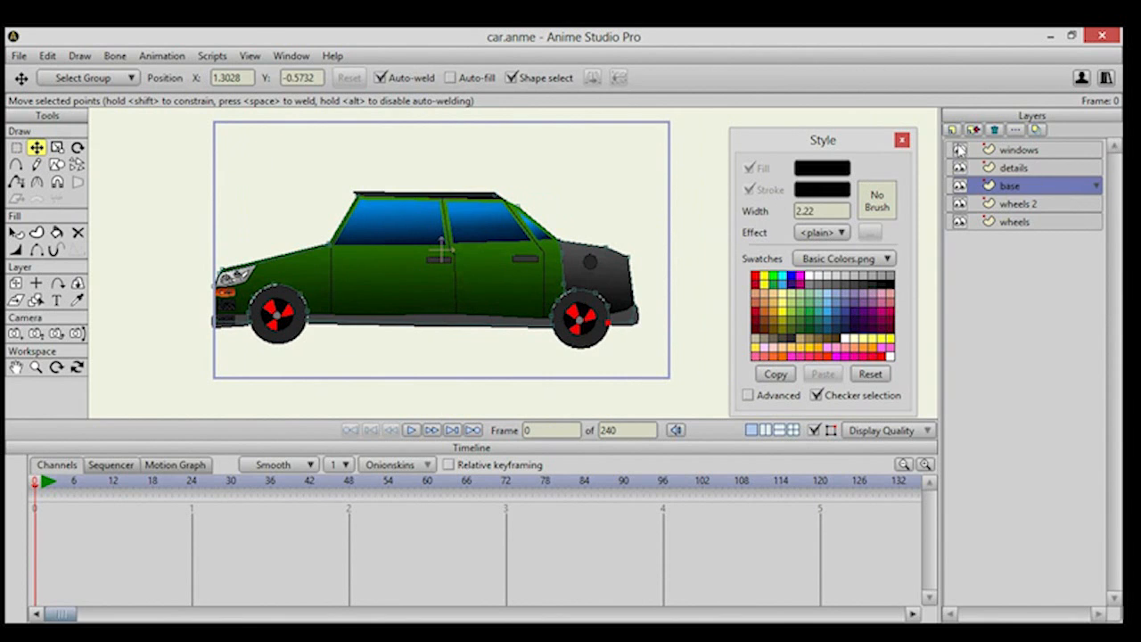
{"action": "left_click", "coordinate": [952, 132]}
{"action": "left_click", "coordinate": [967, 147]}
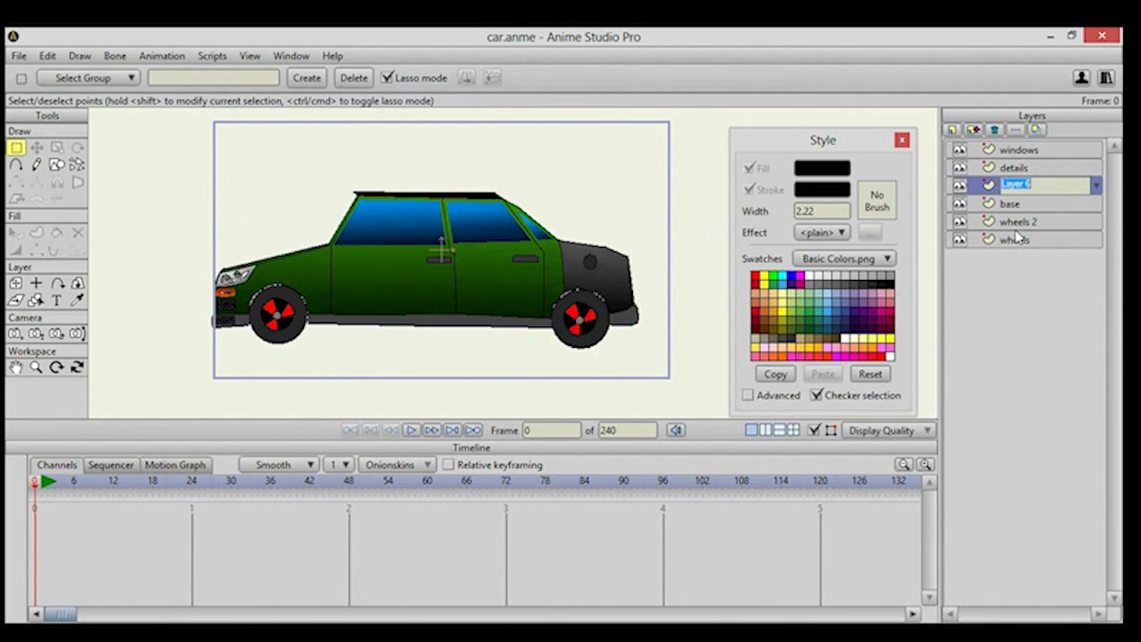
{"action": "type", "text": "f"}
{"action": "key", "text": "Return"}
{"action": "left_click_drag", "start_coordinate": [1006, 195], "coordinate": [988, 216]}
Draw a closed, elongated curved outline on the flap layer, rising at an angle from the car's rear deck.
{"action": "left_click_drag", "start_coordinate": [584, 252], "coordinate": [475, 252]}
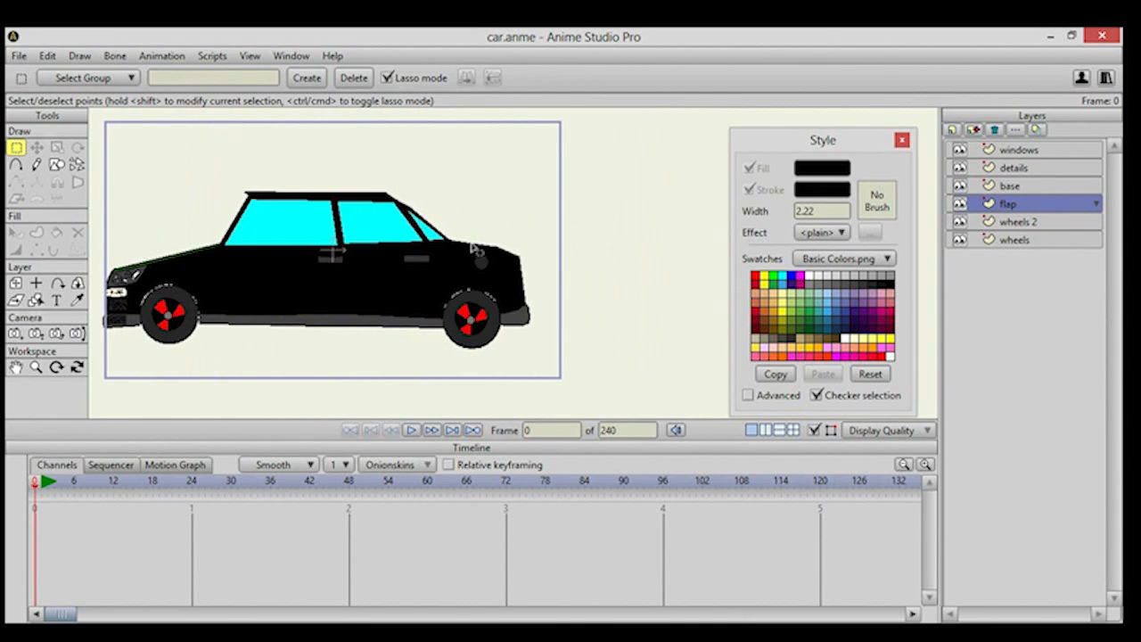
{"action": "left_click", "coordinate": [17, 167]}
{"action": "scroll", "coordinate": [431, 239], "scroll_direction": "up", "scroll_amount": 5}
{"action": "scroll", "coordinate": [420, 247], "scroll_direction": "up", "scroll_amount": 3}
{"action": "scroll", "coordinate": [373, 219], "scroll_direction": "up", "scroll_amount": 1}
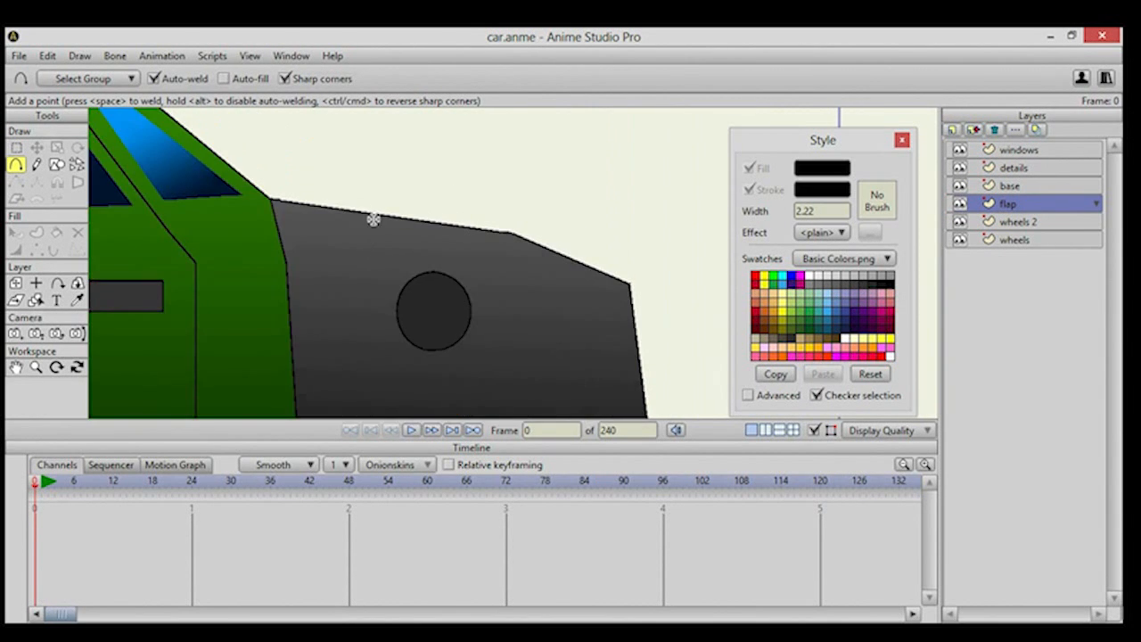
{"action": "left_click_drag", "start_coordinate": [393, 180], "coordinate": [385, 280]}
{"action": "left_click_drag", "start_coordinate": [385, 280], "coordinate": [365, 216]}
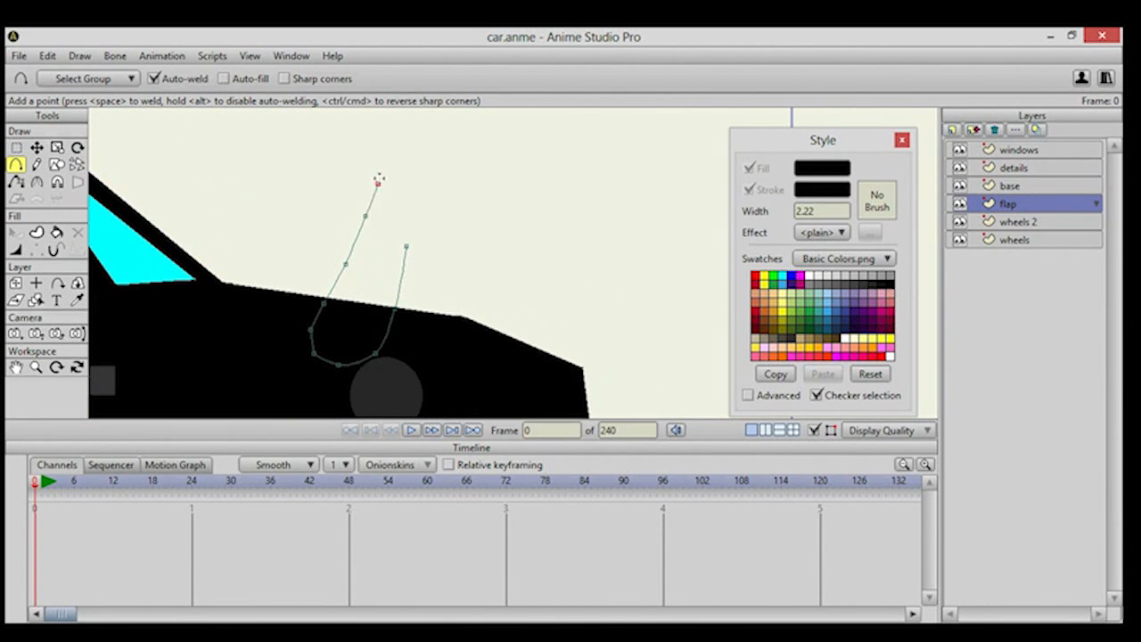
{"action": "left_click_drag", "start_coordinate": [381, 168], "coordinate": [396, 159]}
{"action": "left_click_drag", "start_coordinate": [404, 241], "coordinate": [406, 250]}
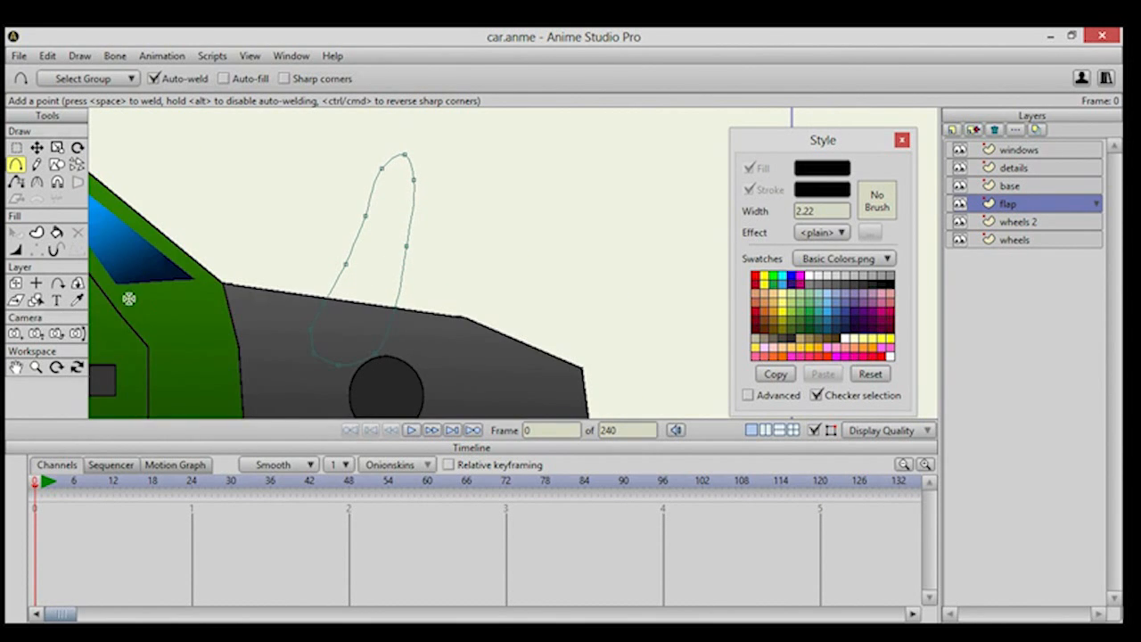
Fill the flap's upright support outline on the rear deck with dark grey and apply a black stroke.
{"action": "left_click", "coordinate": [57, 232]}
{"action": "scroll", "coordinate": [381, 232], "scroll_direction": "down", "scroll_amount": 1}
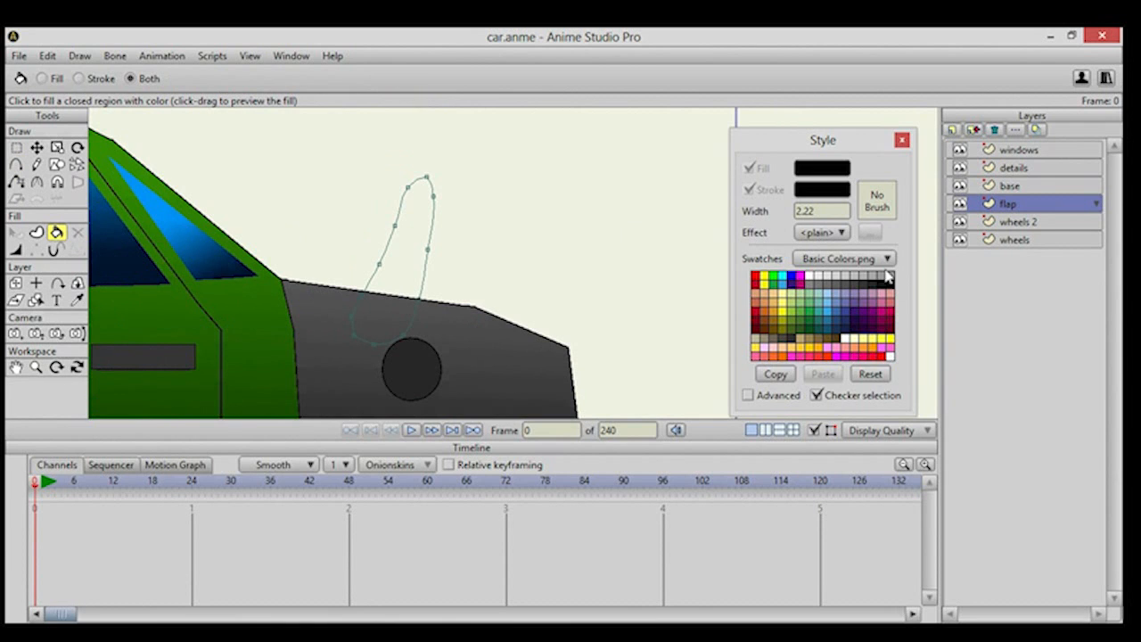
{"action": "left_click", "coordinate": [865, 287]}
{"action": "left_click", "coordinate": [874, 286]}
{"action": "left_click", "coordinate": [875, 286]}
{"action": "left_click", "coordinate": [421, 256]}
{"action": "left_click_drag", "start_coordinate": [510, 194], "coordinate": [503, 240]}
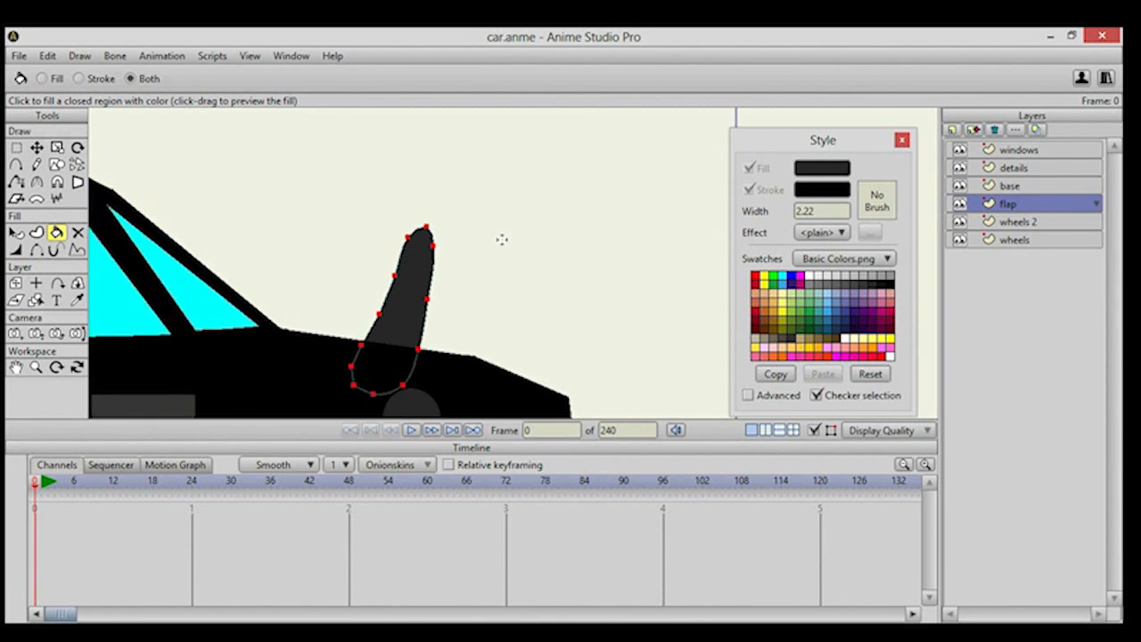
Draw a closed, tapered horizontal wing outline above the flap's support and sharpen the point at its rear tip.
{"action": "key", "text": "a"}
{"action": "left_click_drag", "start_coordinate": [437, 157], "coordinate": [387, 143]}
{"action": "mouse_move", "coordinate": [388, 143]}
{"action": "left_mouse_down"}
{"action": "mouse_move", "coordinate": [334, 139]}
{"action": "mouse_move", "coordinate": [311, 164]}
{"action": "mouse_move", "coordinate": [418, 182]}
{"action": "mouse_move", "coordinate": [554, 168]}
{"action": "mouse_move", "coordinate": [436, 157]}
{"action": "left_mouse_up"}
{"action": "left_click", "coordinate": [37, 182]}
{"action": "mouse_move", "coordinate": [555, 170]}
{"action": "left_mouse_down"}
{"action": "mouse_move", "coordinate": [251, 155]}
{"action": "mouse_move", "coordinate": [554, 170]}
{"action": "left_mouse_up"}
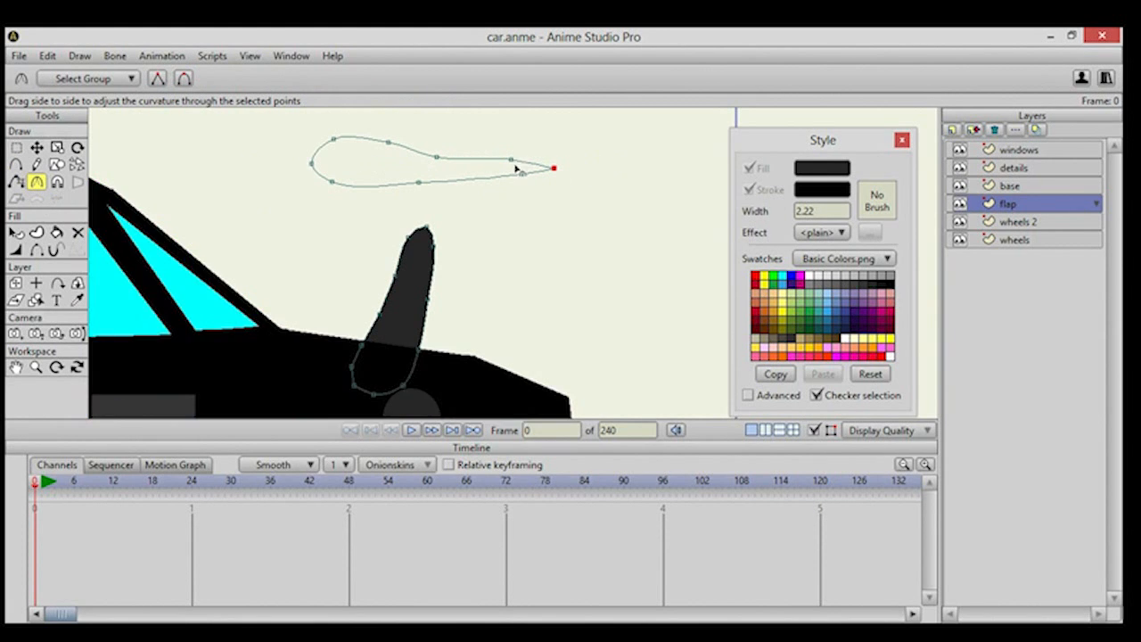
Reshape the wing outline by moving its points to flatten the underside and straighten the taper towards the rear tip.
{"action": "key", "text": "t"}
{"action": "left_click_drag", "start_coordinate": [443, 160], "coordinate": [447, 153]}
{"action": "left_click_drag", "start_coordinate": [456, 134], "coordinate": [445, 144]}
{"action": "left_click_drag", "start_coordinate": [316, 157], "coordinate": [316, 168]}
{"action": "left_click_drag", "start_coordinate": [425, 174], "coordinate": [425, 173]}
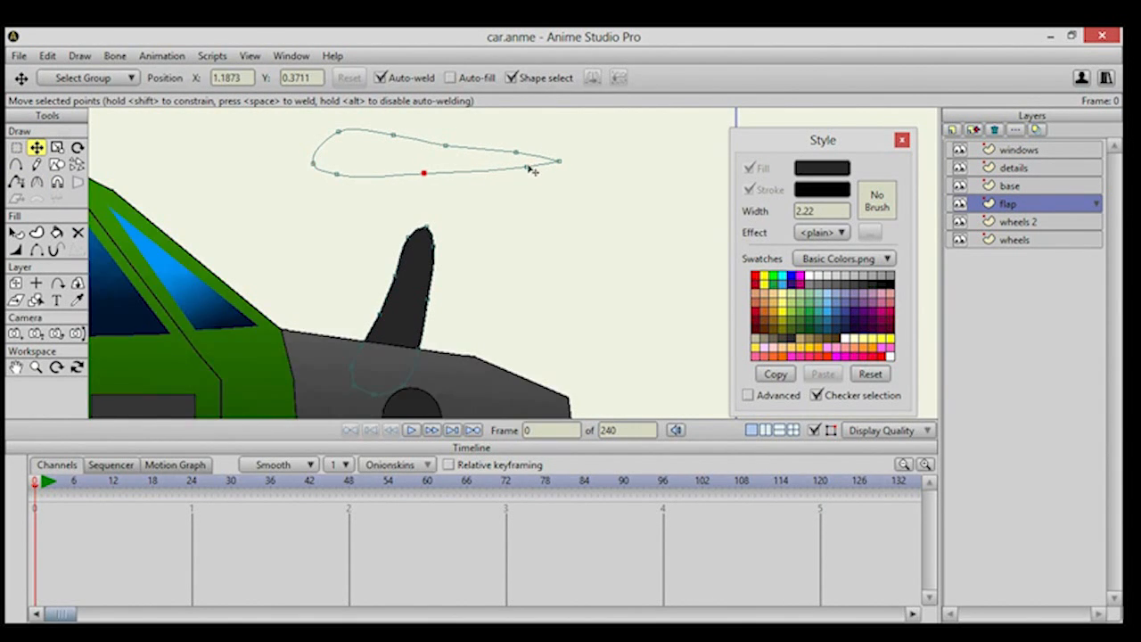
{"action": "left_click_drag", "start_coordinate": [558, 164], "coordinate": [527, 167]}
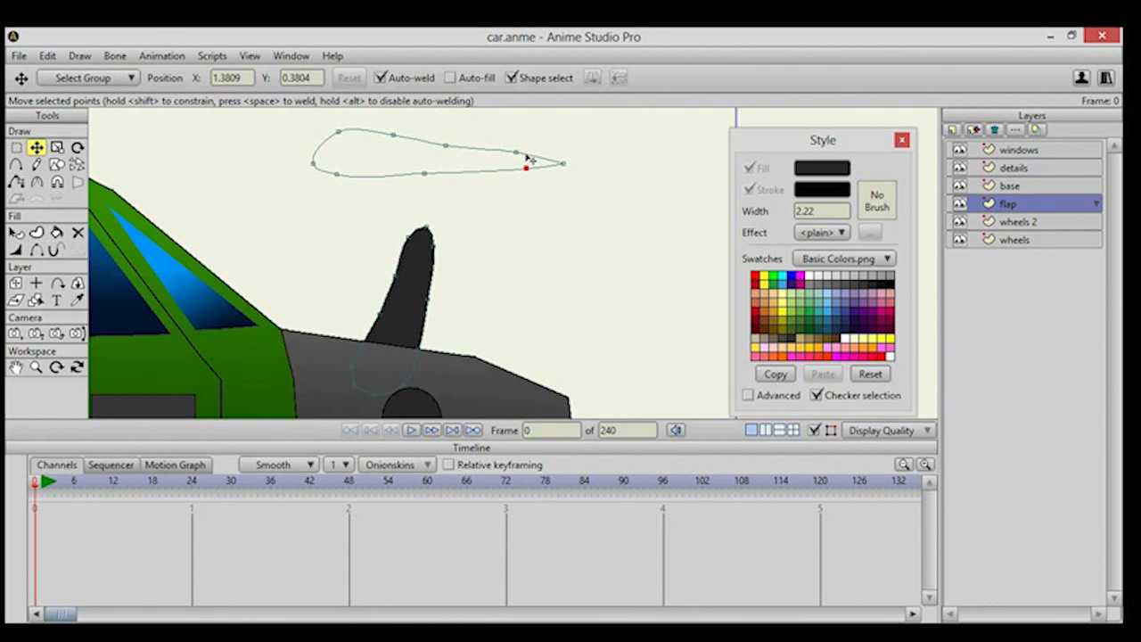
{"action": "key", "text": "ctrl+a"}
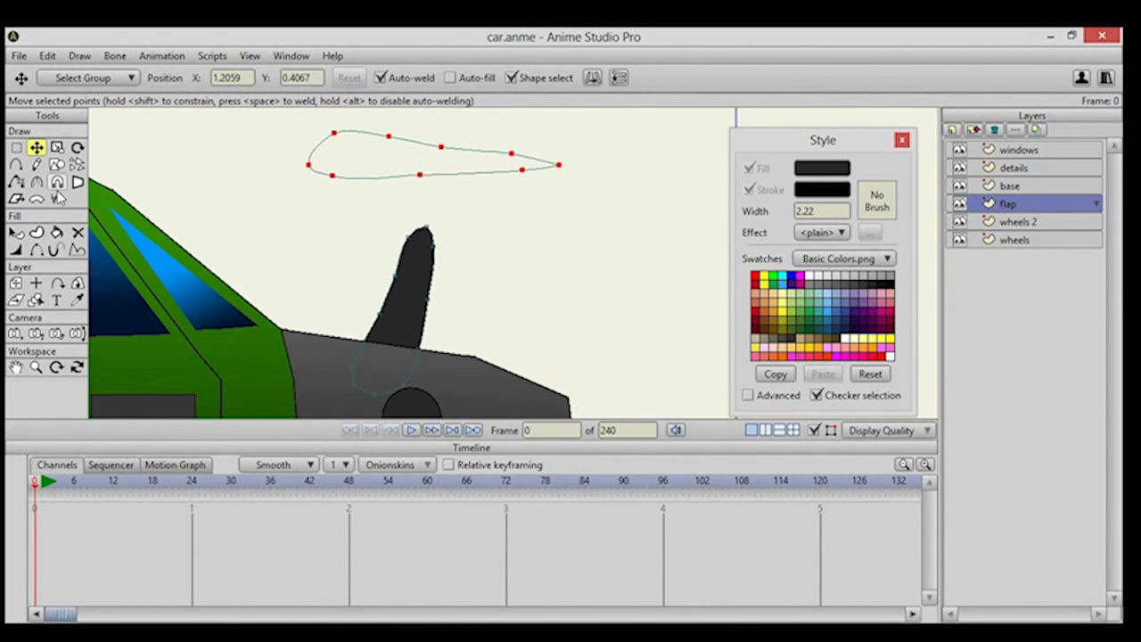
{"action": "left_click", "coordinate": [36, 182]}
{"action": "left_click", "coordinate": [36, 148]}
{"action": "left_click", "coordinate": [150, 146]}
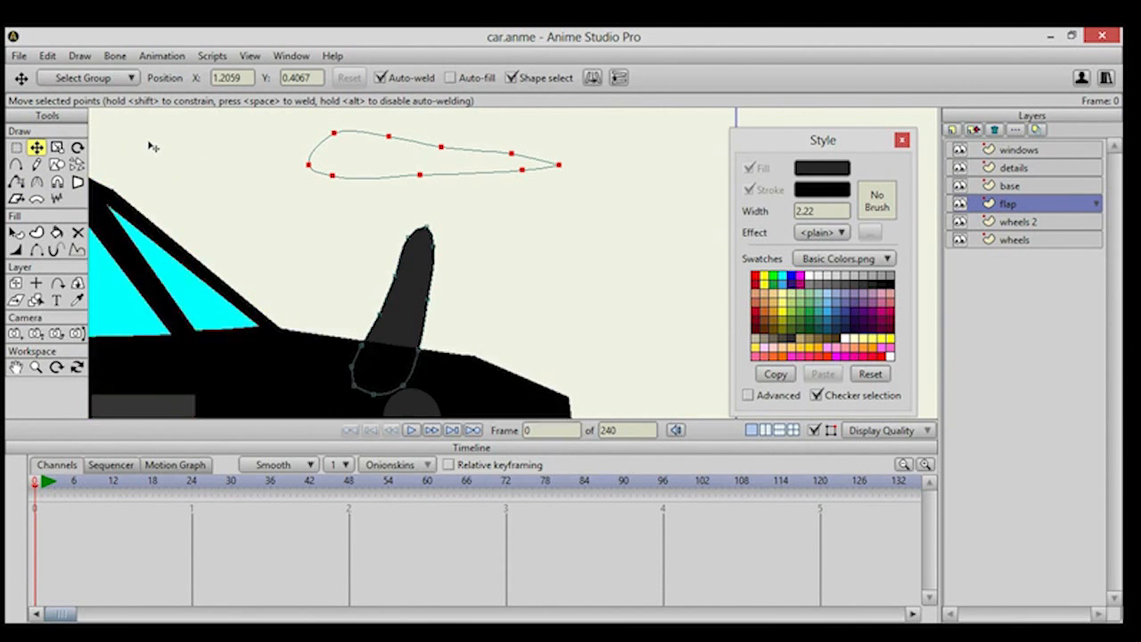
Lower the points along the wing outline's upper edge to give it a slimmer profile.
{"action": "left_click", "coordinate": [342, 138]}
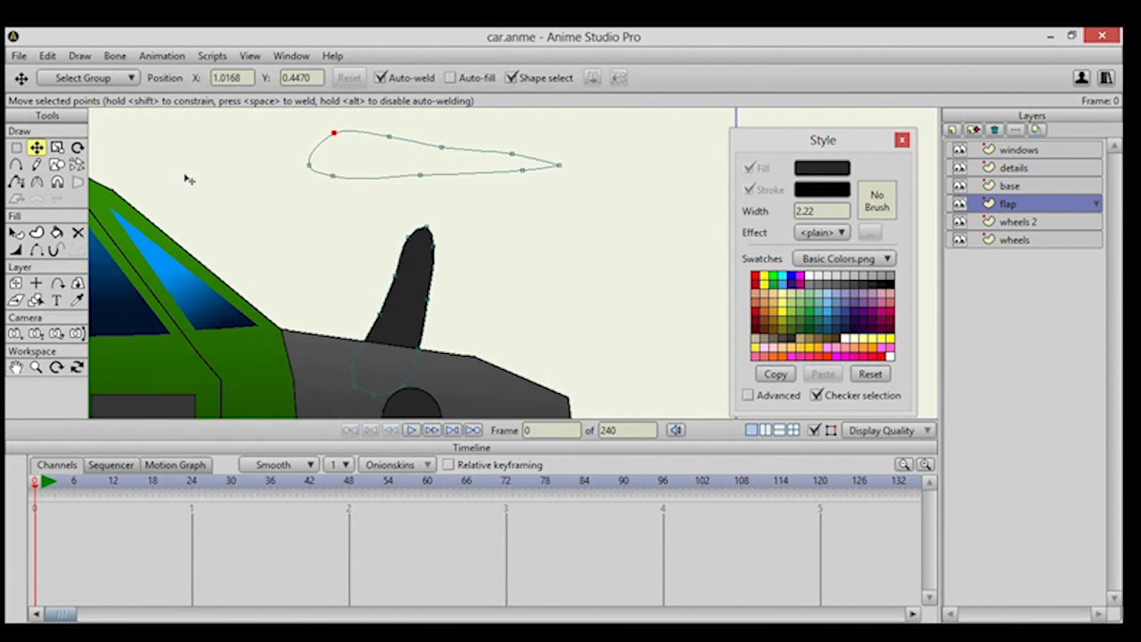
{"action": "left_click", "coordinate": [37, 182]}
{"action": "left_click_drag", "start_coordinate": [313, 152], "coordinate": [338, 143]}
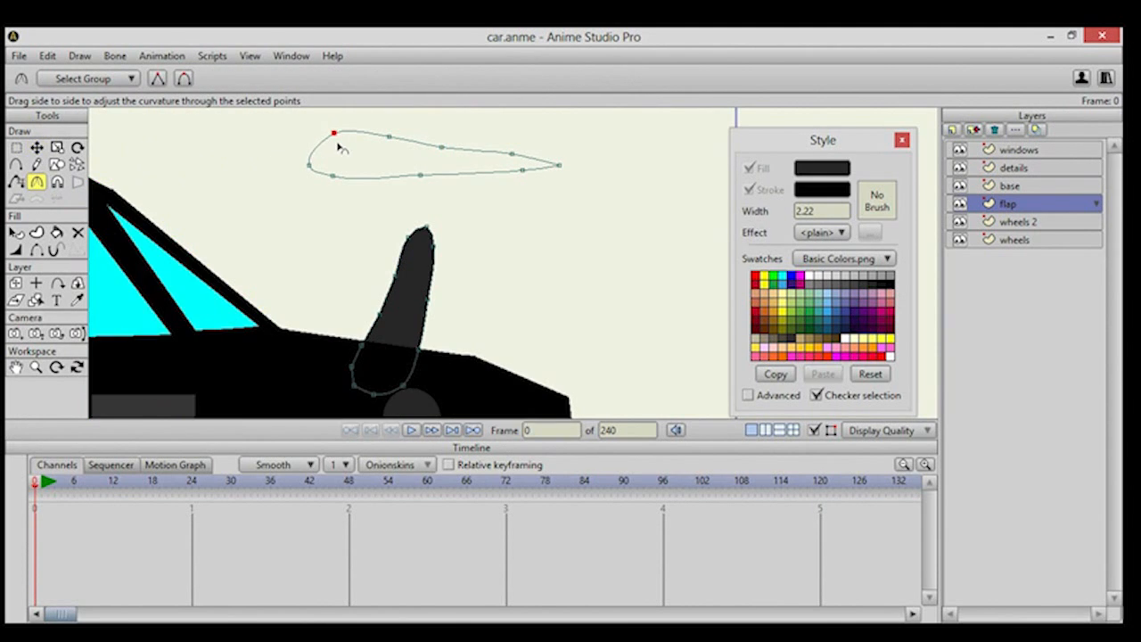
{"action": "key", "text": "t"}
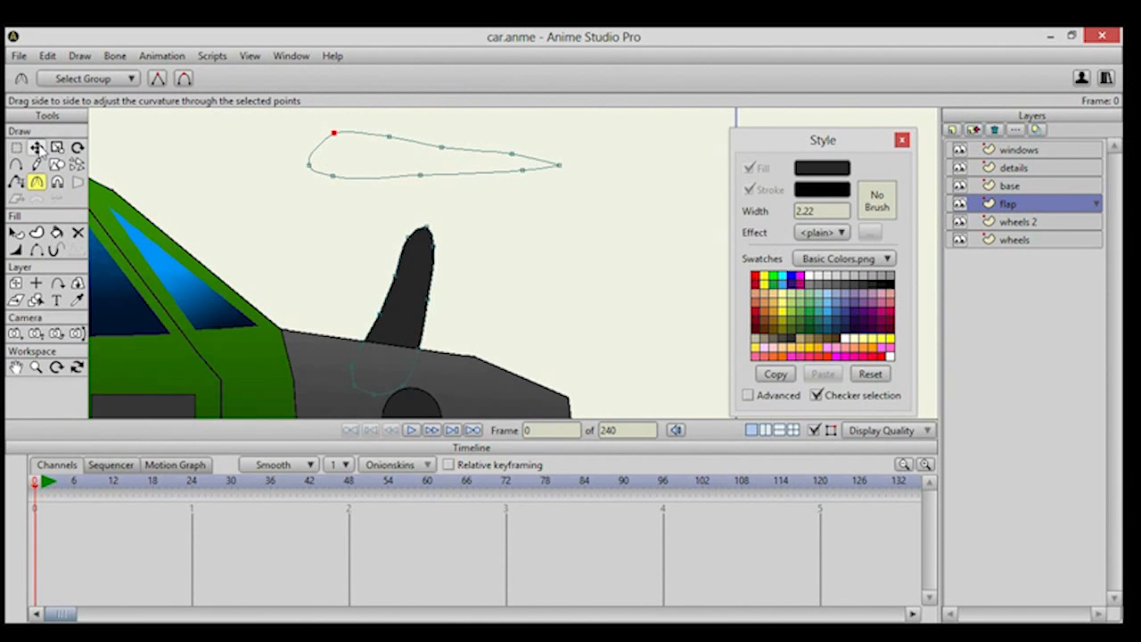
{"action": "left_click_drag", "start_coordinate": [390, 137], "coordinate": [331, 138]}
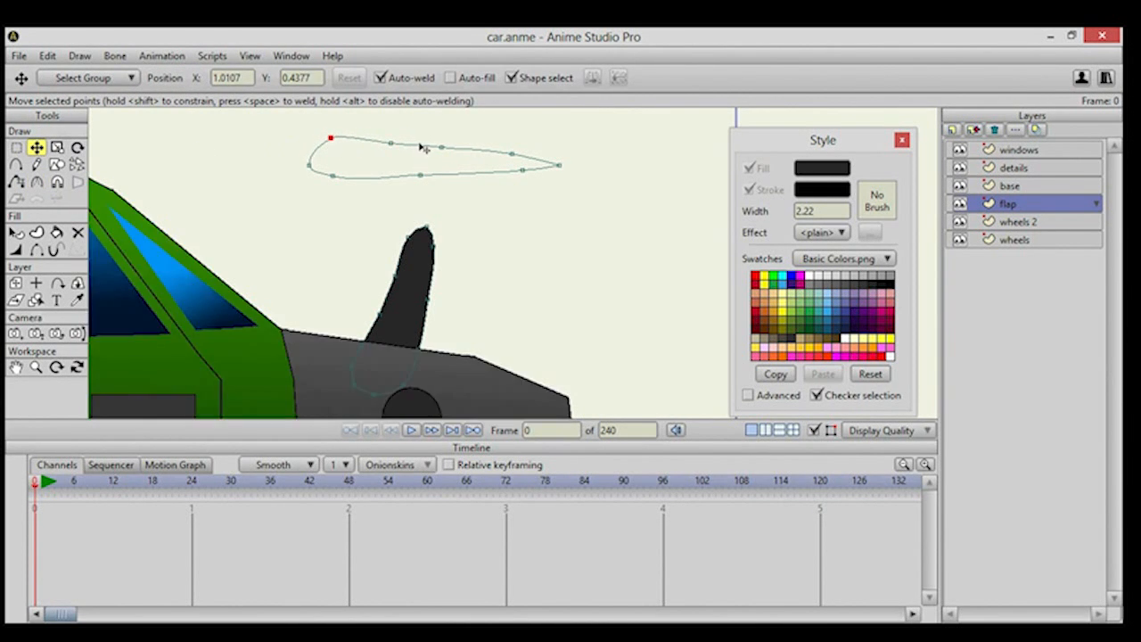
{"action": "left_click_drag", "start_coordinate": [442, 148], "coordinate": [443, 151]}
{"action": "left_click_drag", "start_coordinate": [513, 156], "coordinate": [510, 159]}
Fill the wing shape with the same dark grey and place it on top of the flap's support.
{"action": "key", "text": "ctrl+a"}
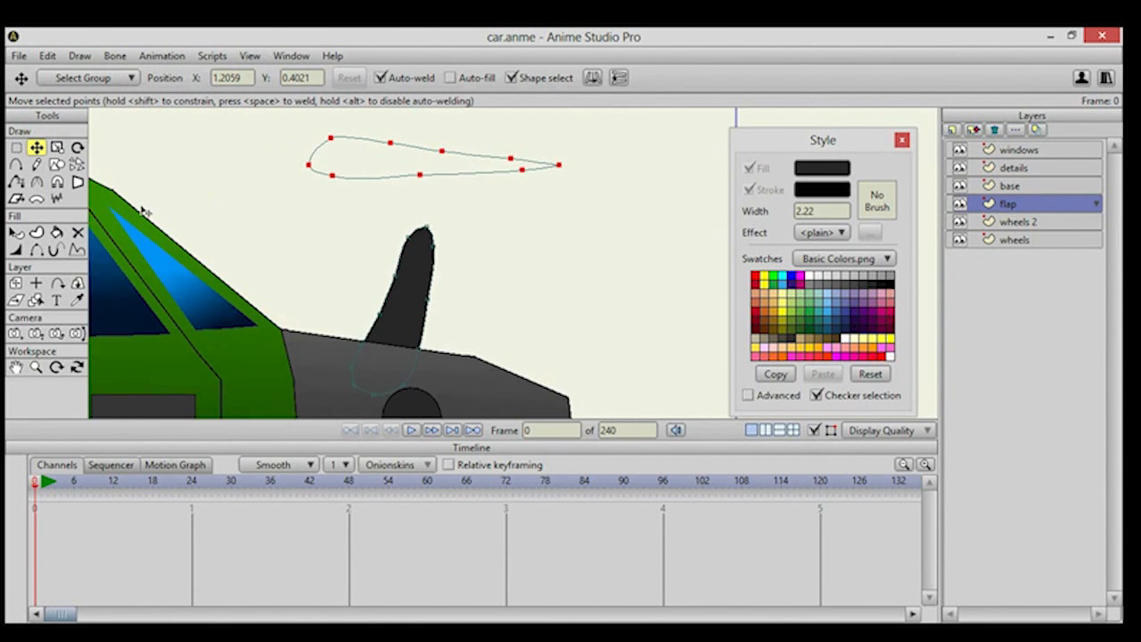
{"action": "left_click", "coordinate": [56, 232]}
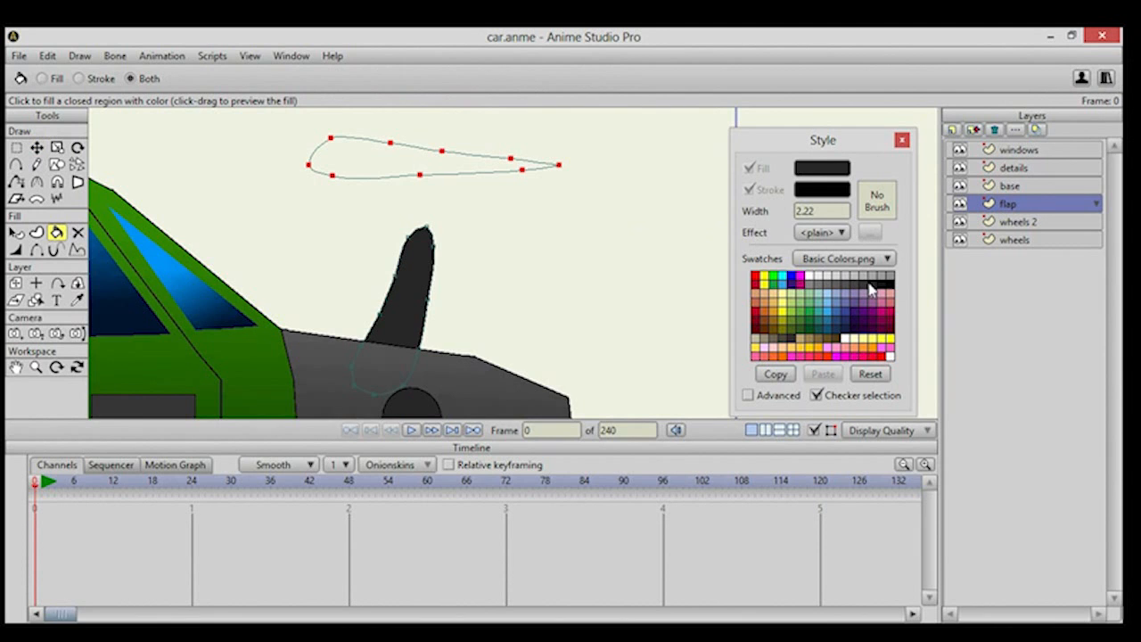
{"action": "left_click", "coordinate": [397, 149]}
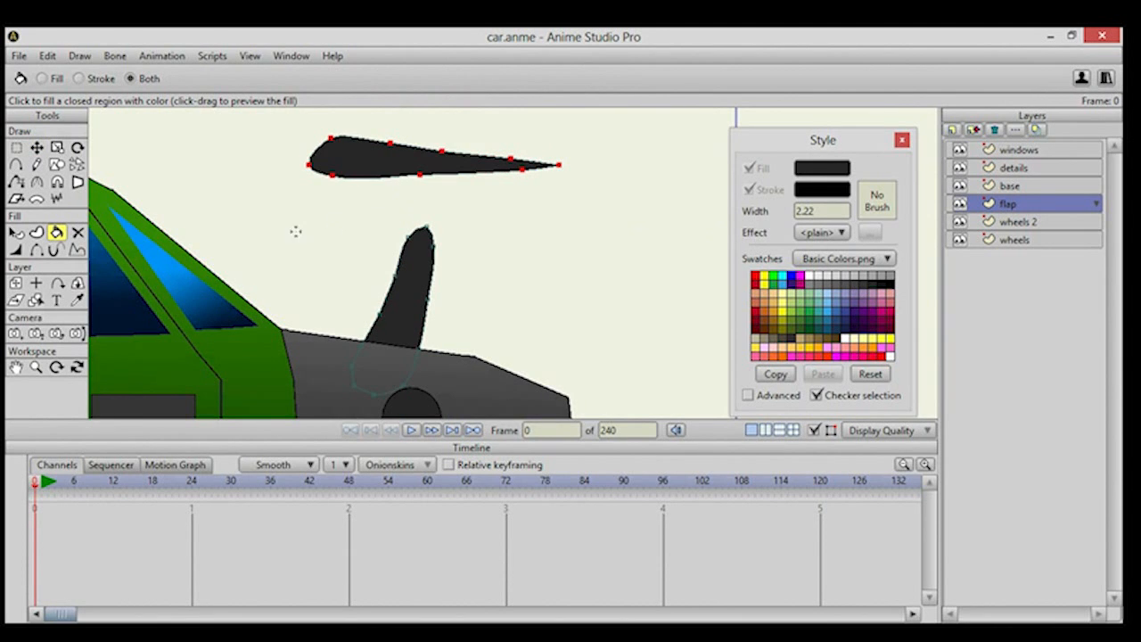
{"action": "left_click", "coordinate": [36, 147]}
{"action": "left_click_drag", "start_coordinate": [410, 169], "coordinate": [482, 242]}
{"action": "left_click", "coordinate": [558, 181]}
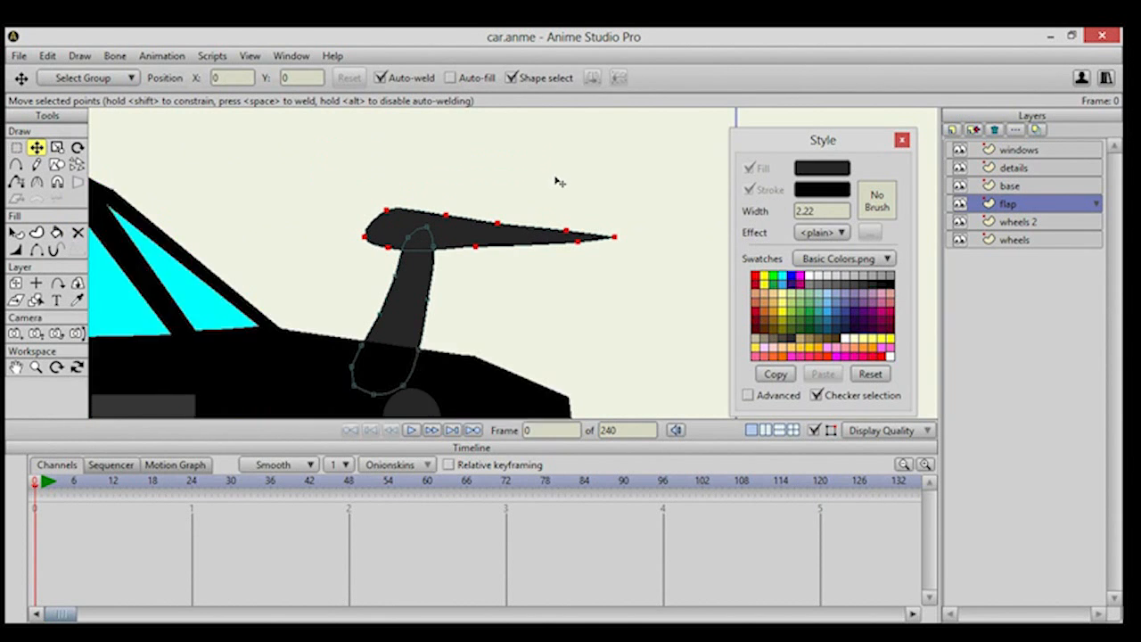
{"action": "scroll", "coordinate": [559, 183], "scroll_direction": "down", "scroll_amount": 2}
{"action": "left_click_drag", "start_coordinate": [373, 334], "coordinate": [549, 250]}
{"action": "scroll", "coordinate": [489, 283], "scroll_direction": "down", "scroll_amount": 3}
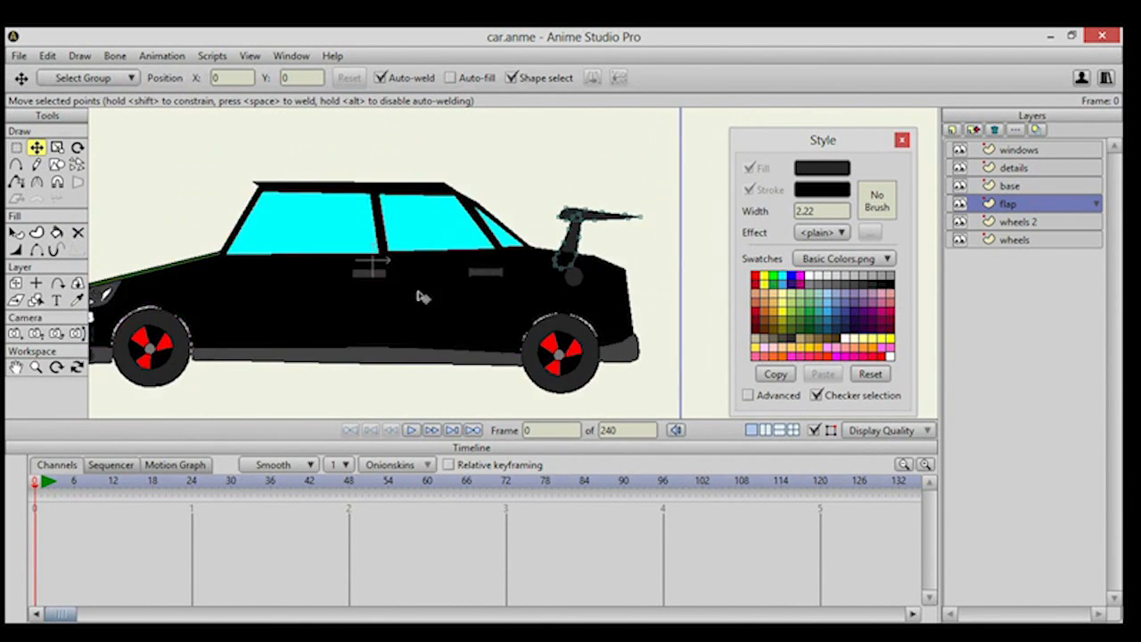
{"action": "left_click_drag", "start_coordinate": [418, 293], "coordinate": [457, 285]}
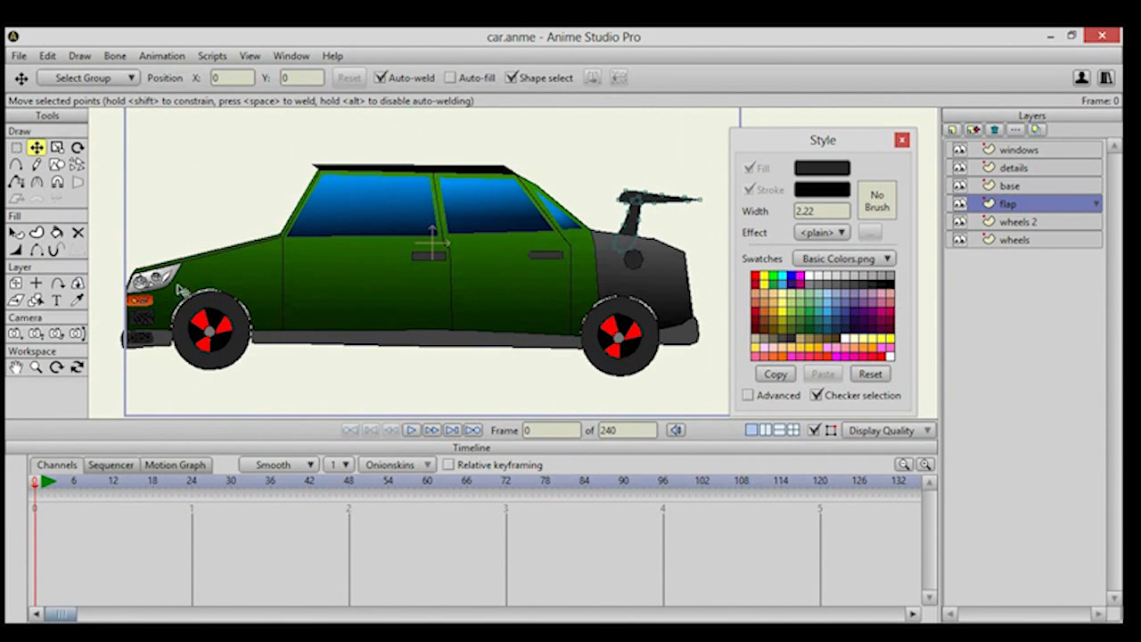
Create a new vector layer named back part and place it at the very bottom of the layer stack.
{"action": "left_click", "coordinate": [952, 130]}
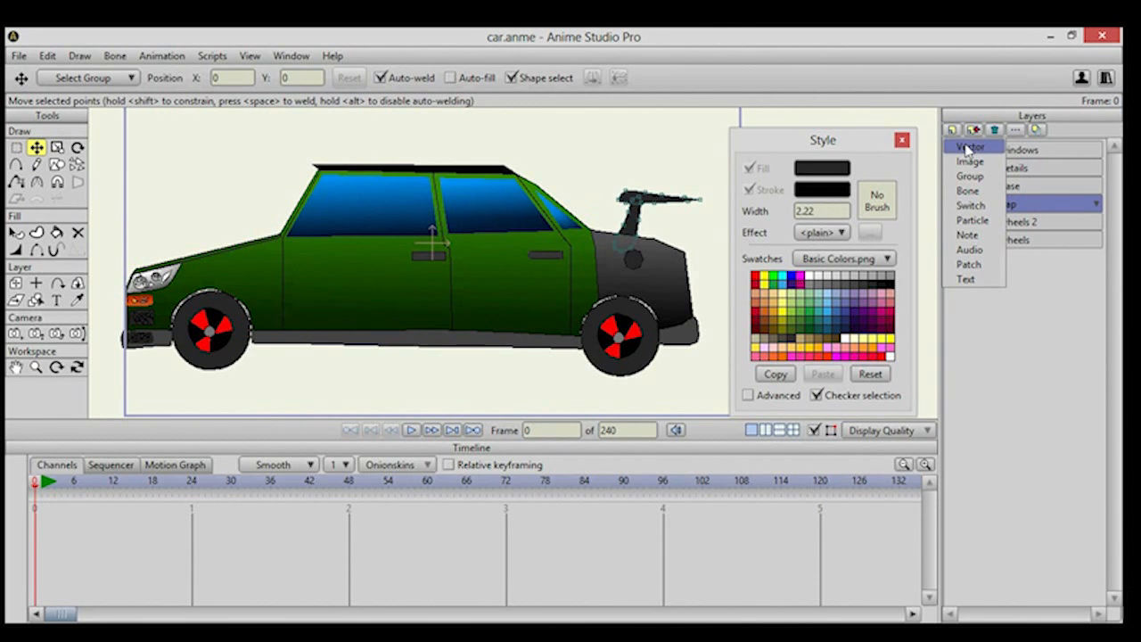
{"action": "left_click", "coordinate": [971, 147]}
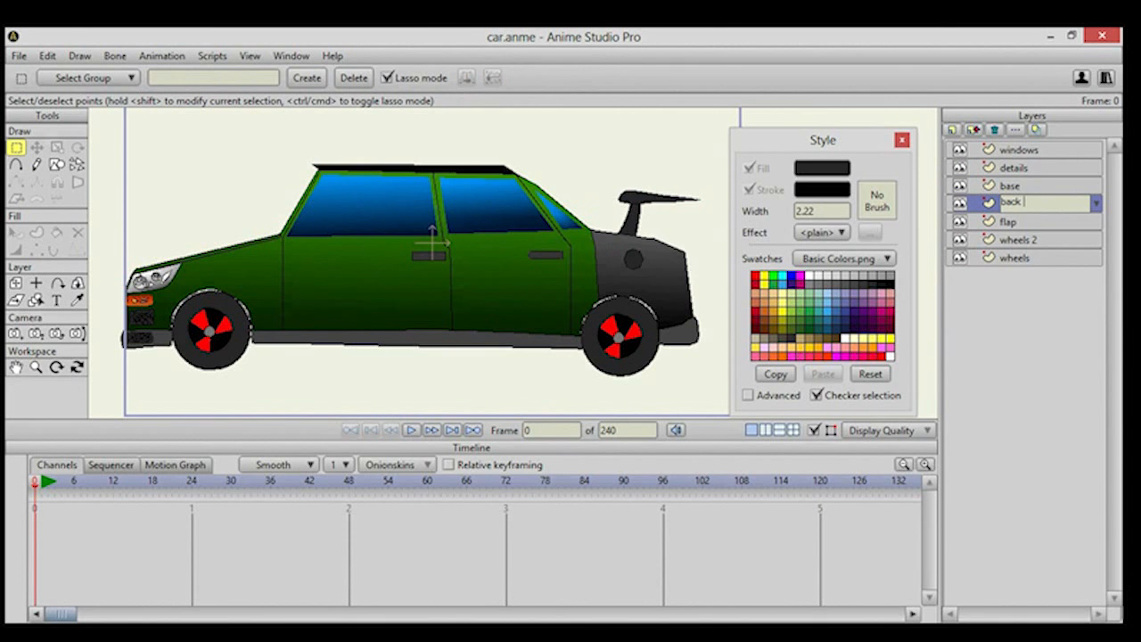
{"action": "key", "text": "Return"}
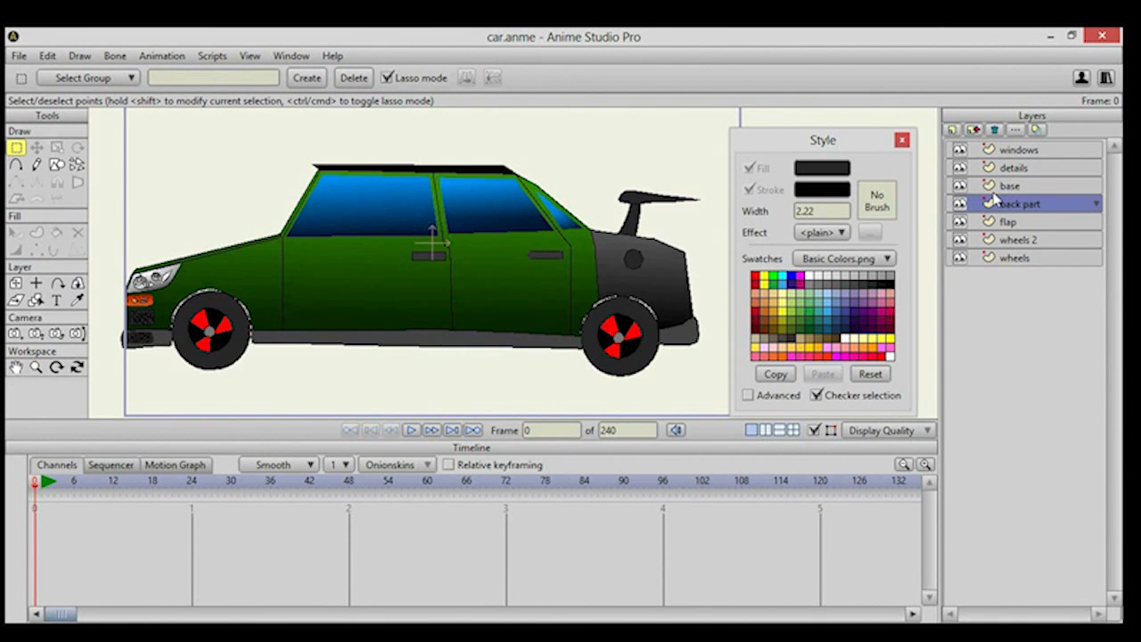
{"action": "left_click_drag", "start_coordinate": [1004, 208], "coordinate": [1009, 273]}
Draw dark grey filled rectangles behind the front and rear wheels on the back part layer to cover the wheel arch gaps.
{"action": "left_click", "coordinate": [58, 164]}
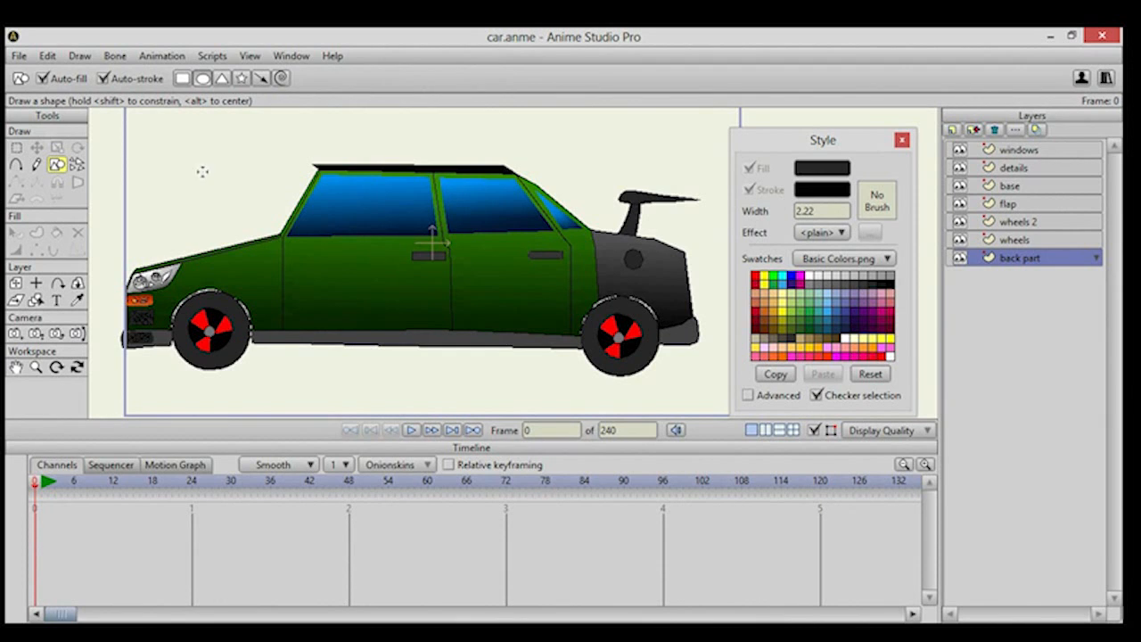
{"action": "left_click_drag", "start_coordinate": [153, 276], "coordinate": [271, 346]}
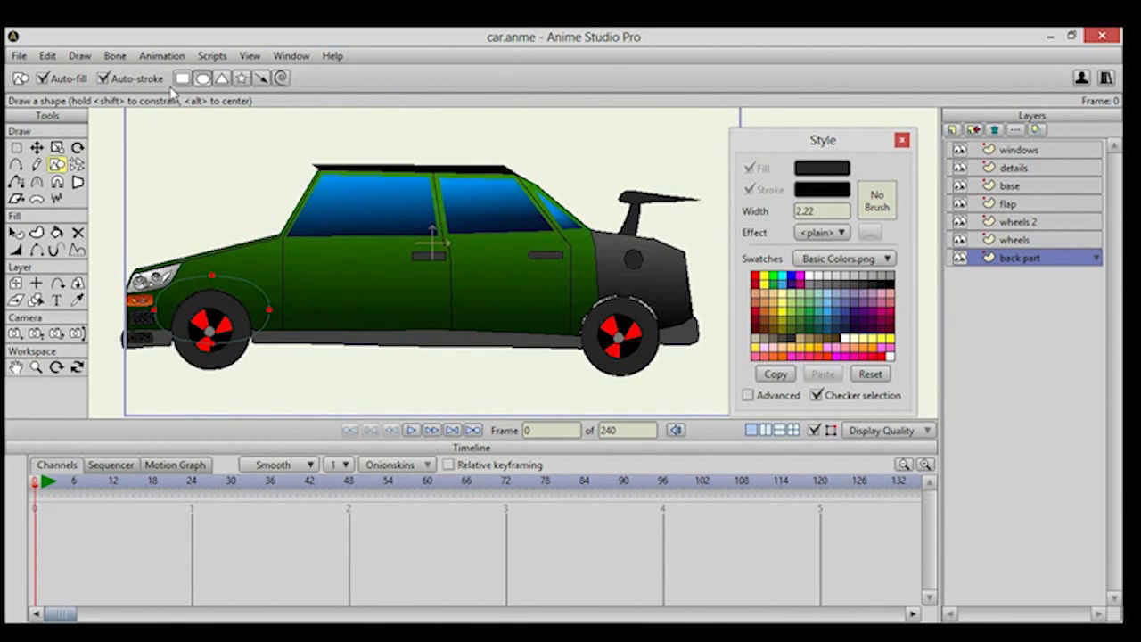
{"action": "key", "text": "ctrl+z"}
{"action": "left_click", "coordinate": [183, 80]}
{"action": "left_click_drag", "start_coordinate": [148, 280], "coordinate": [242, 338]}
{"action": "left_click_drag", "start_coordinate": [465, 277], "coordinate": [606, 345]}
Create a new vector layer named scifydesigns above the windows layer.
{"action": "left_click", "coordinate": [1027, 154]}
{"action": "left_click_drag", "start_coordinate": [379, 281], "coordinate": [508, 301]}
{"action": "left_click_drag", "start_coordinate": [445, 327], "coordinate": [426, 300]}
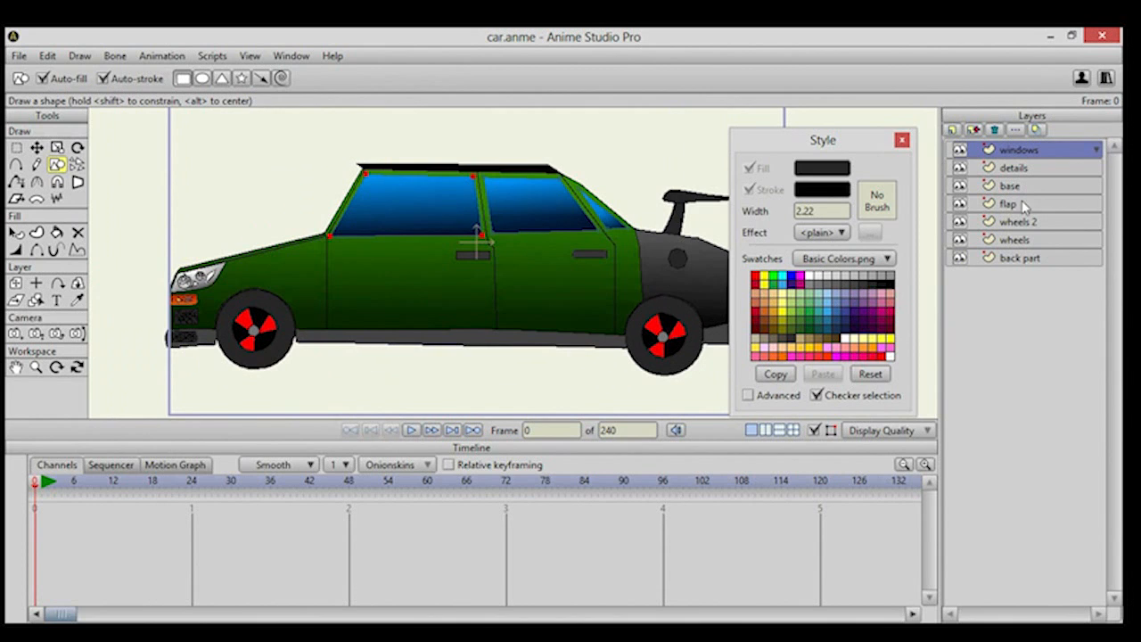
{"action": "left_click", "coordinate": [952, 129]}
{"action": "left_click", "coordinate": [967, 146]}
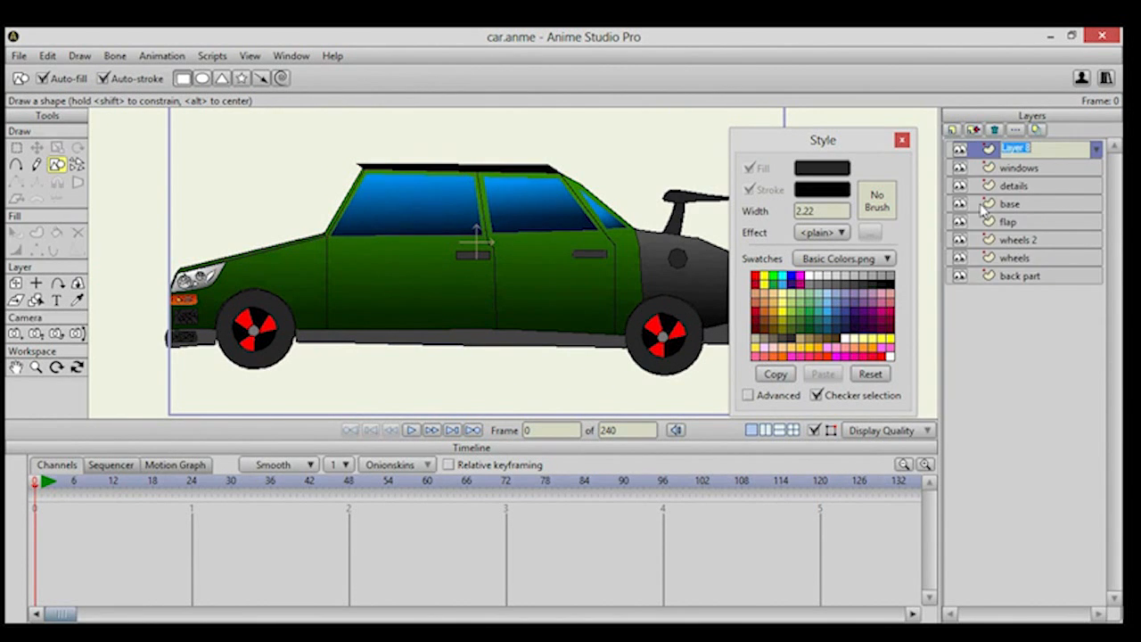
{"action": "type", "text": "scifydesigns"}
{"action": "key", "text": "Return"}
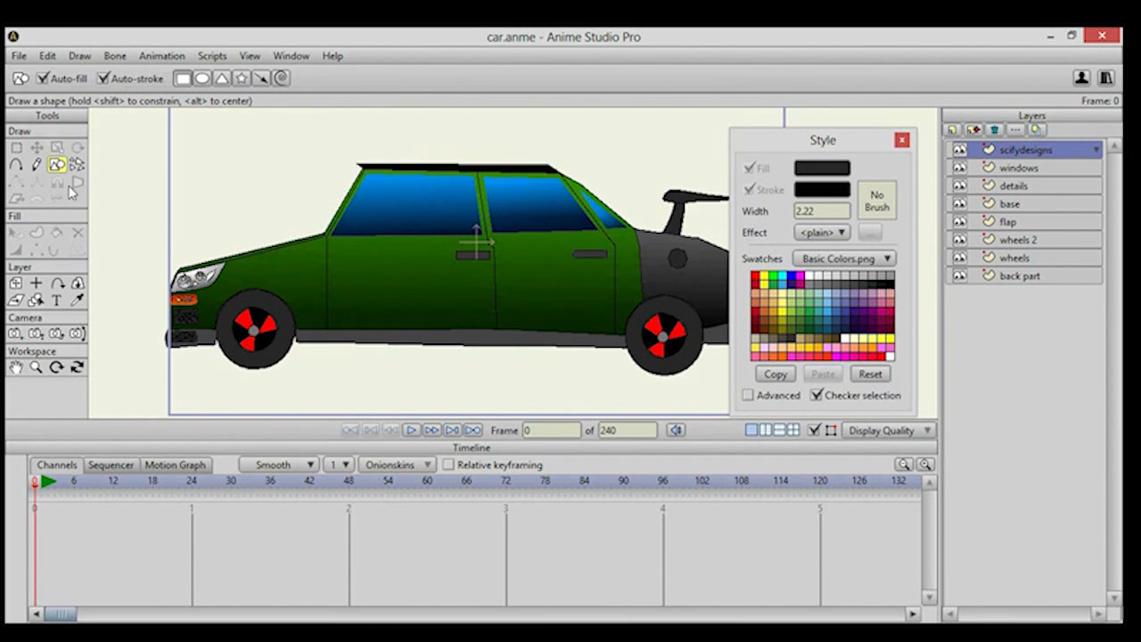
Set the stroke colour to bright green 00E405 for lines added on the scifydesigns layer.
{"action": "left_click", "coordinate": [16, 165]}
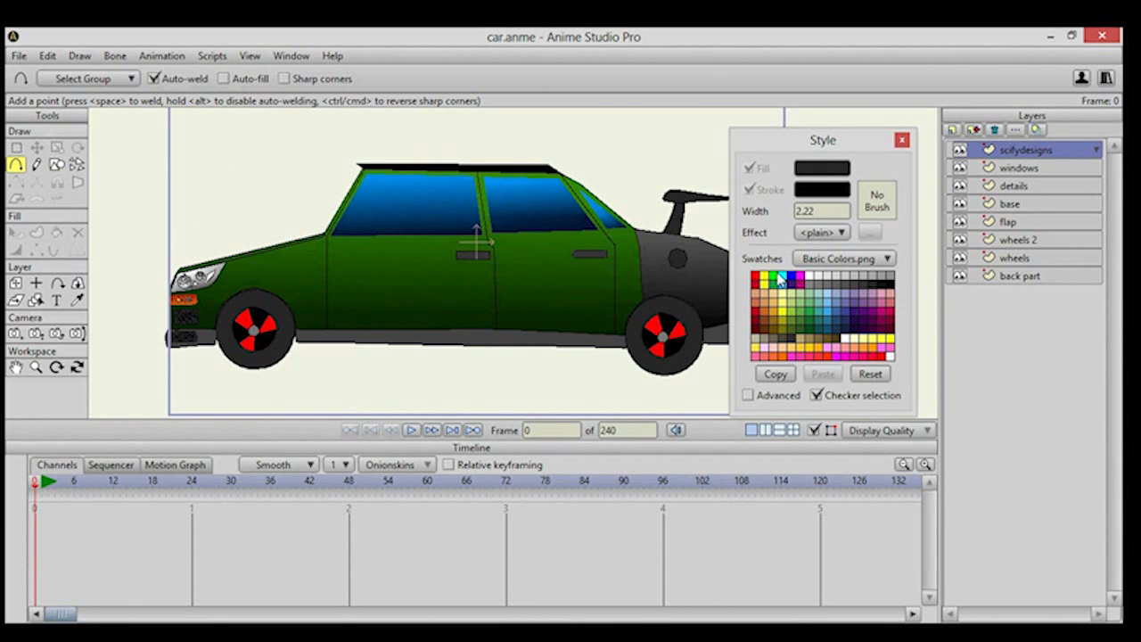
{"action": "left_click", "coordinate": [822, 190]}
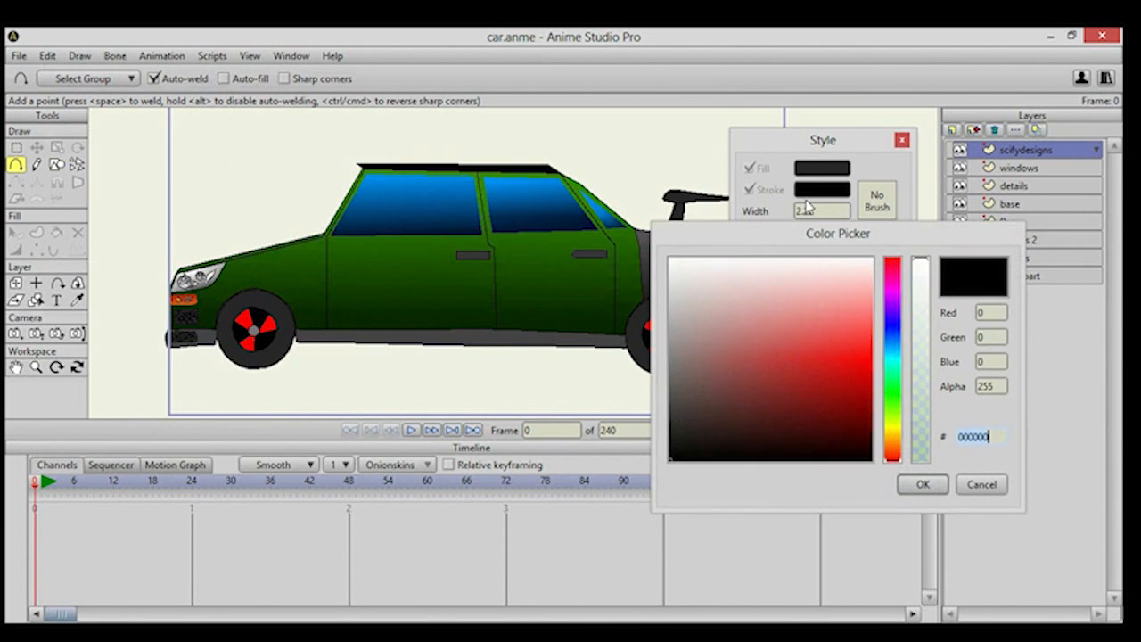
{"action": "mouse_move", "coordinate": [893, 384]}
{"action": "left_mouse_down"}
{"action": "mouse_move", "coordinate": [892, 404]}
{"action": "mouse_move", "coordinate": [861, 372]}
{"action": "mouse_move", "coordinate": [896, 393]}
{"action": "left_mouse_up"}
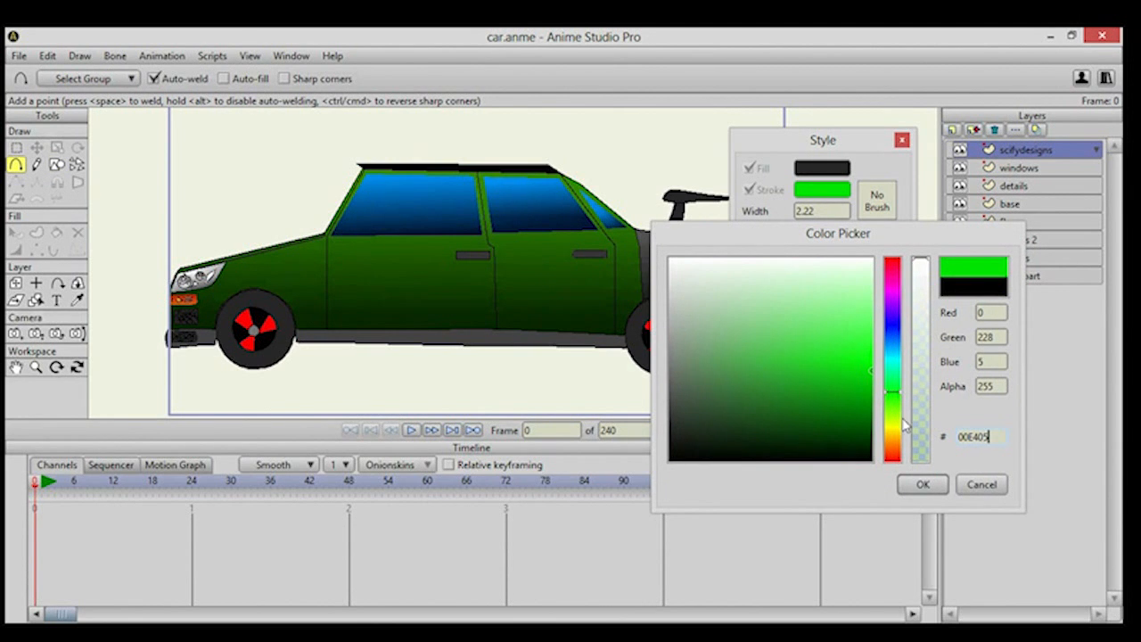
{"action": "left_click", "coordinate": [923, 486]}
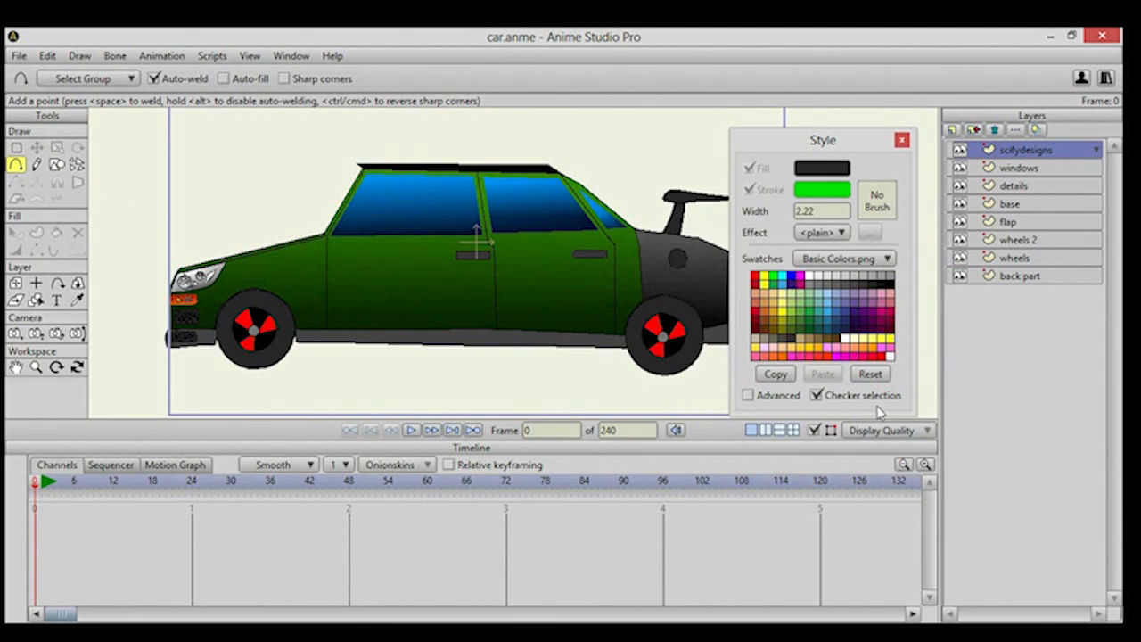
{"action": "scroll", "coordinate": [466, 288], "scroll_direction": "up", "scroll_amount": 3}
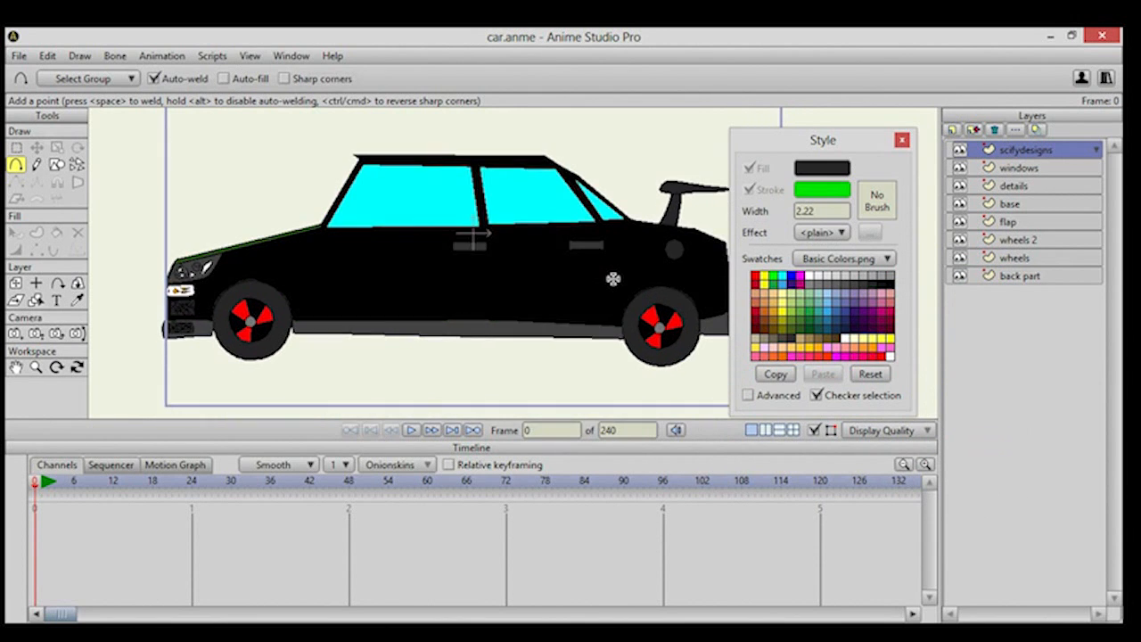
{"action": "scroll", "coordinate": [466, 290], "scroll_direction": "up", "scroll_amount": 1}
{"action": "scroll", "coordinate": [309, 298], "scroll_direction": "up", "scroll_amount": 1}
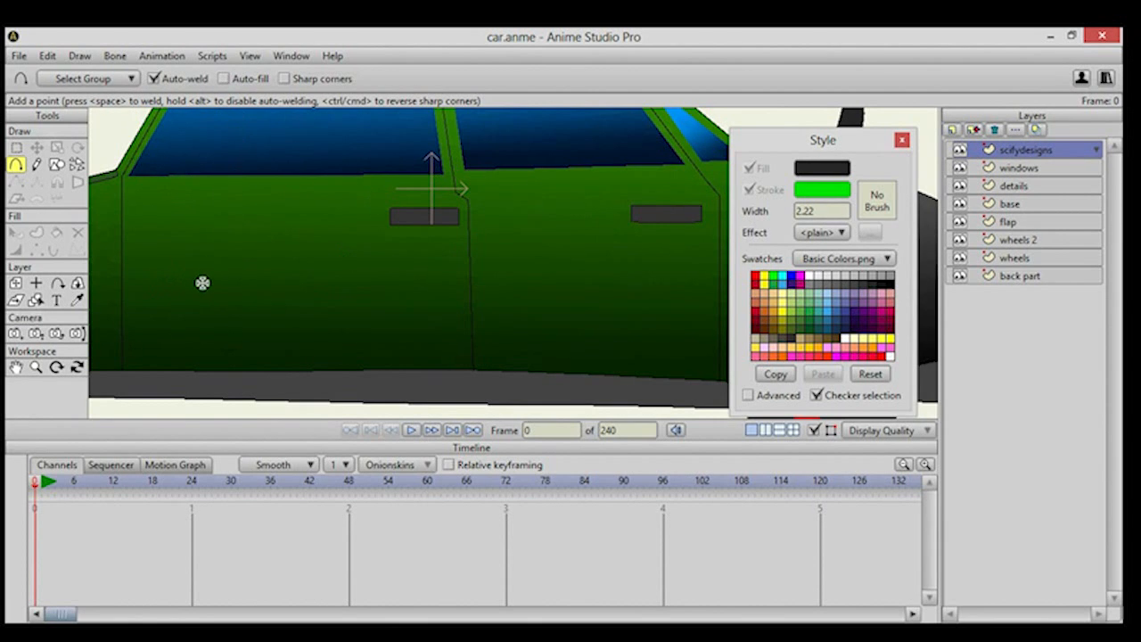
{"action": "left_click_drag", "start_coordinate": [182, 283], "coordinate": [336, 261]}
{"action": "key", "text": "ctrl+z"}
{"action": "key", "text": "ctrl+z"}
Draw a set of nested, angular circuit-style lines with sharp corners on the front door, bending at their ends.
{"action": "left_click", "coordinate": [294, 81]}
{"action": "left_click_drag", "start_coordinate": [157, 267], "coordinate": [305, 270]}
{"action": "left_click_drag", "start_coordinate": [306, 271], "coordinate": [324, 243]}
{"action": "left_click_drag", "start_coordinate": [151, 282], "coordinate": [331, 282]}
{"action": "left_click_drag", "start_coordinate": [331, 281], "coordinate": [356, 300]}
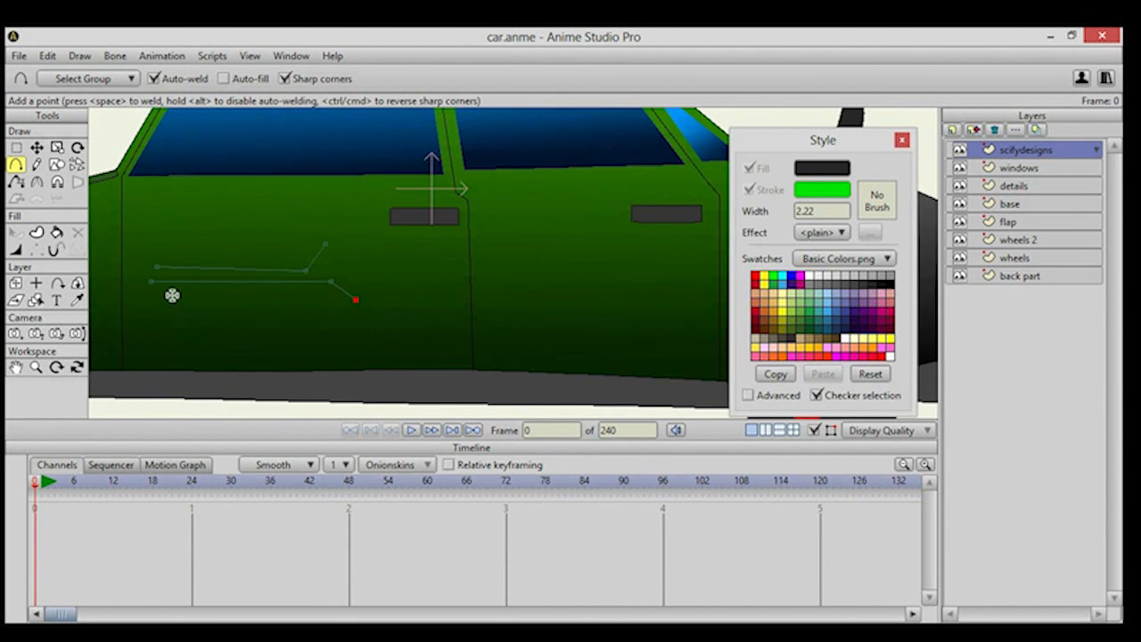
{"action": "left_click_drag", "start_coordinate": [154, 266], "coordinate": [146, 202]}
{"action": "left_click_drag", "start_coordinate": [167, 302], "coordinate": [359, 325]}
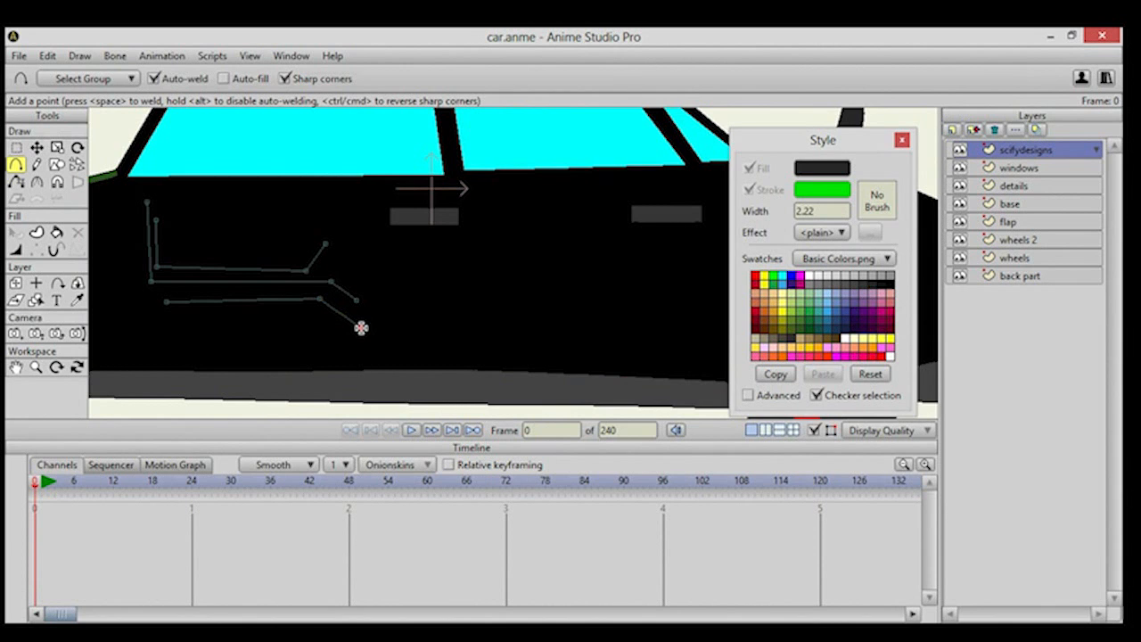
{"action": "left_click_drag", "start_coordinate": [183, 315], "coordinate": [321, 350]}
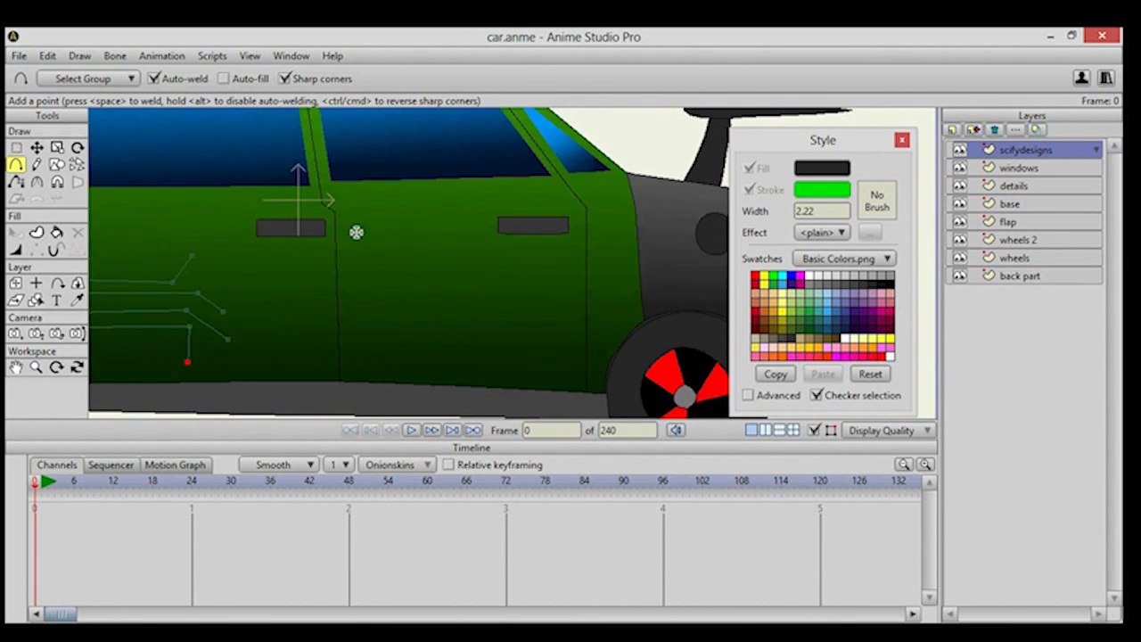
Draw nested, angular circuit-style lines with sharp corners on the rear door, below and in front of its handle.
{"action": "left_click_drag", "start_coordinate": [357, 232], "coordinate": [357, 276]}
{"action": "left_click_drag", "start_coordinate": [356, 276], "coordinate": [520, 276]}
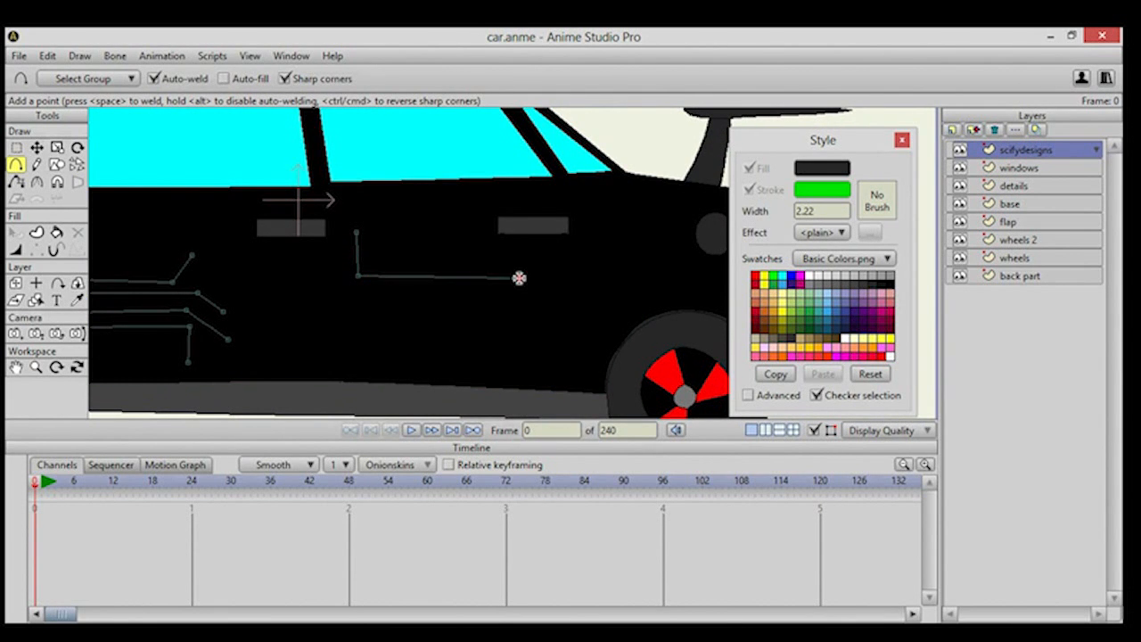
{"action": "mouse_move", "coordinate": [344, 240]}
{"action": "left_mouse_down"}
{"action": "mouse_move", "coordinate": [348, 287]}
{"action": "mouse_move", "coordinate": [511, 285]}
{"action": "mouse_move", "coordinate": [532, 313]}
{"action": "left_mouse_up"}
{"action": "mouse_move", "coordinate": [366, 297]}
{"action": "left_mouse_down"}
{"action": "mouse_move", "coordinate": [460, 298]}
{"action": "mouse_move", "coordinate": [495, 319]}
{"action": "mouse_move", "coordinate": [497, 344]}
{"action": "mouse_move", "coordinate": [405, 339]}
{"action": "mouse_move", "coordinate": [416, 342]}
{"action": "left_mouse_up"}
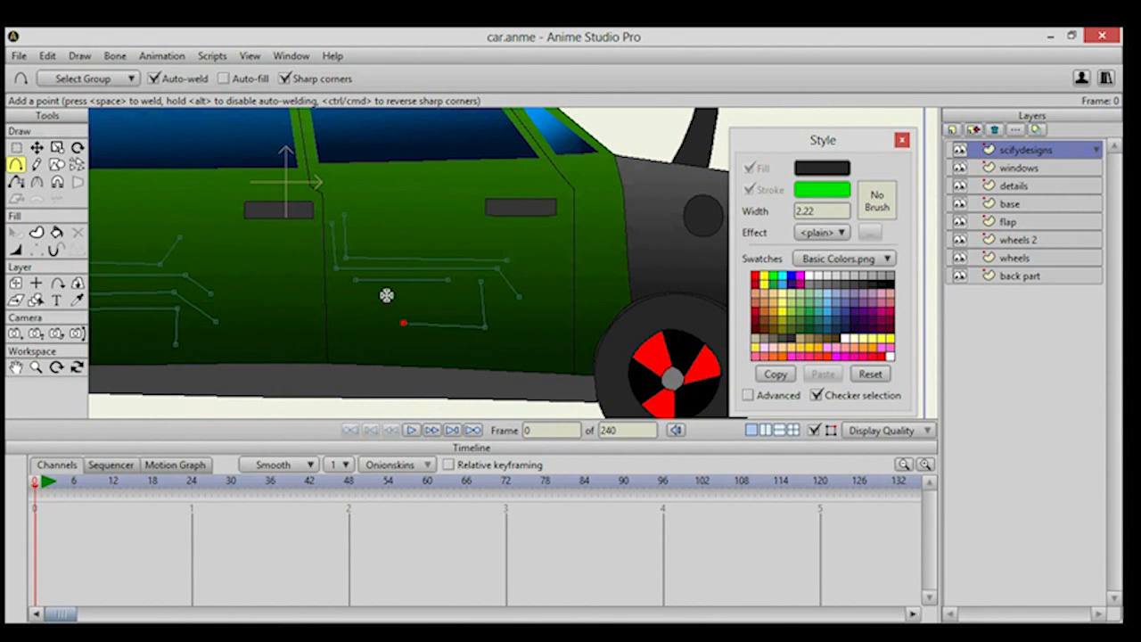
{"action": "mouse_move", "coordinate": [386, 295]}
{"action": "left_mouse_down"}
{"action": "mouse_move", "coordinate": [398, 313]}
{"action": "mouse_move", "coordinate": [473, 314]}
{"action": "mouse_move", "coordinate": [316, 305]}
{"action": "left_mouse_up"}
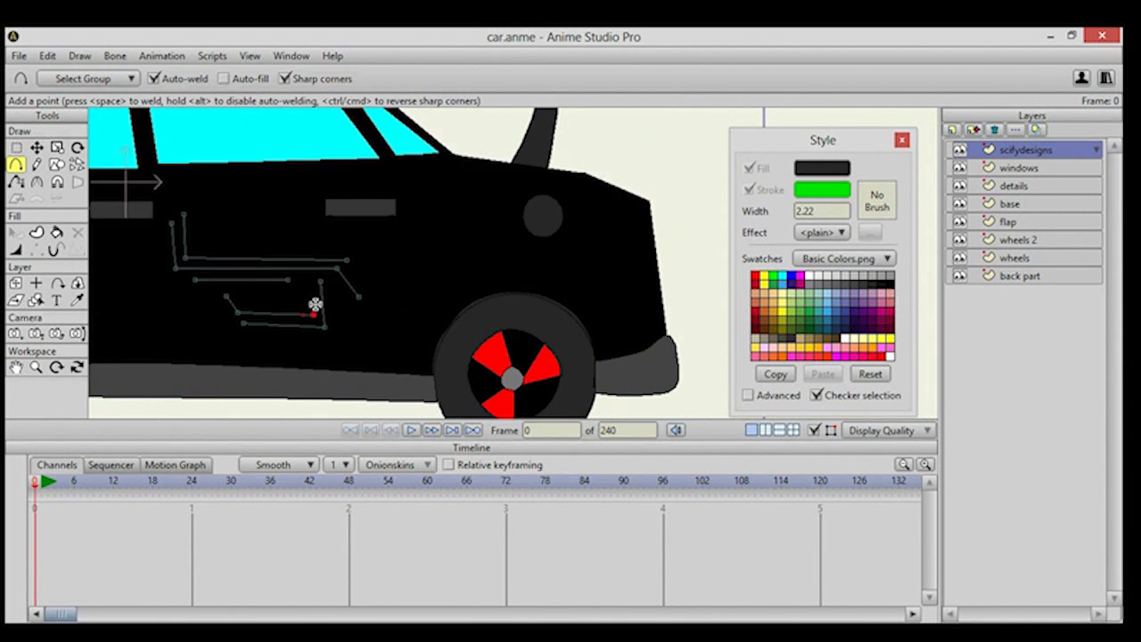
Draw angular circuit-style lines around the round cap on the dark rear panel, and nudge the two lowest ones slightly forward.
{"action": "left_click_drag", "start_coordinate": [486, 189], "coordinate": [488, 240]}
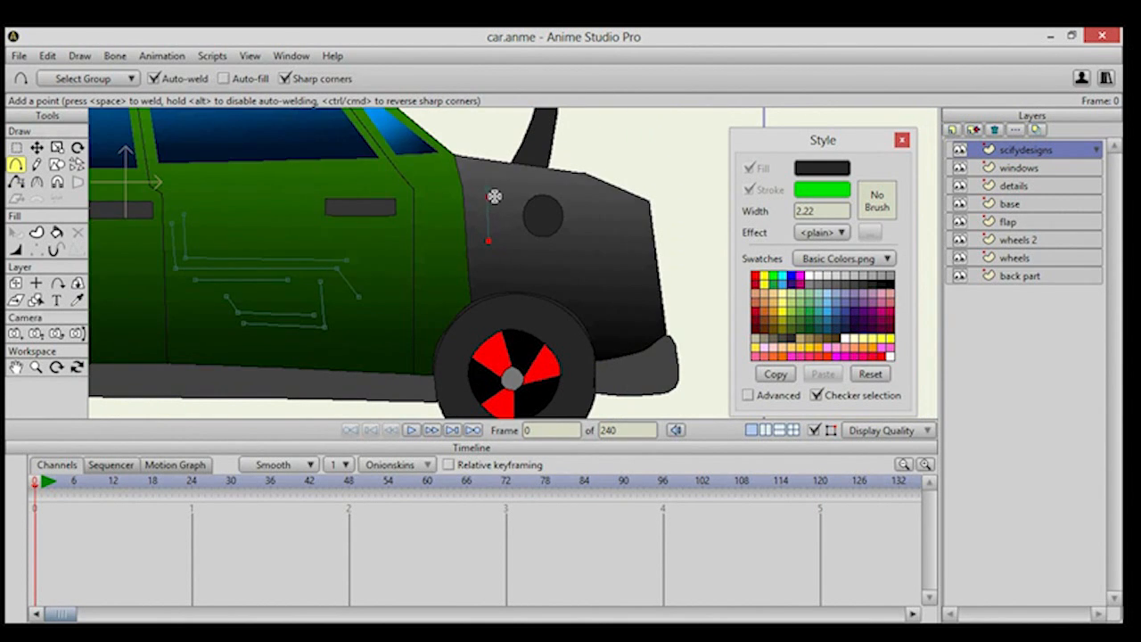
{"action": "mouse_move", "coordinate": [499, 200]}
{"action": "left_mouse_down"}
{"action": "mouse_move", "coordinate": [499, 258]}
{"action": "mouse_move", "coordinate": [561, 257]}
{"action": "left_mouse_up"}
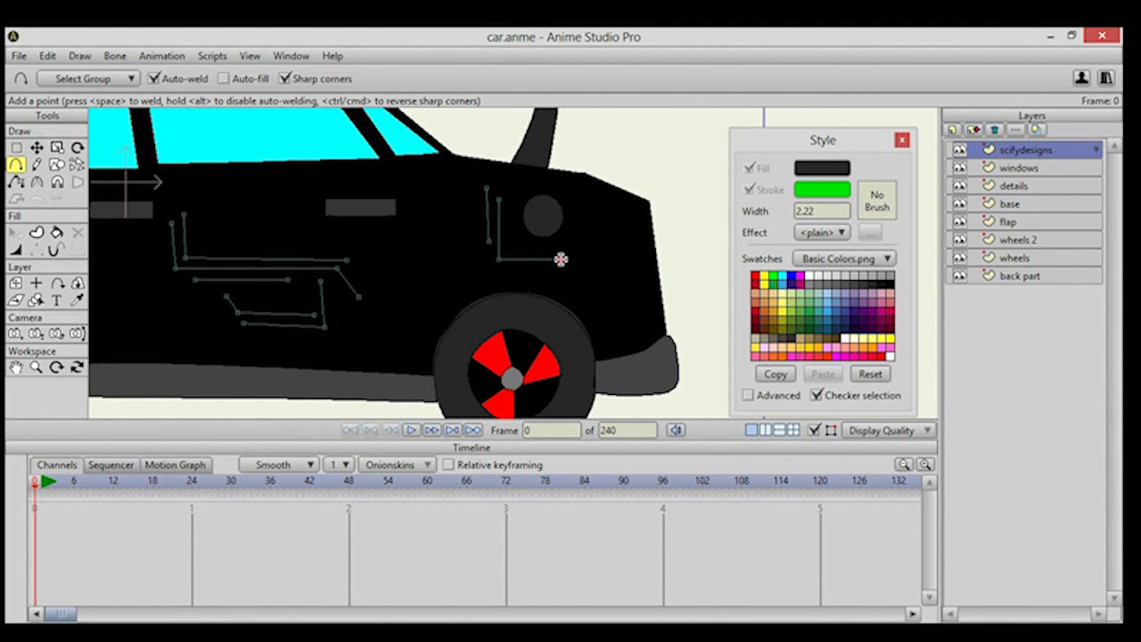
{"action": "left_click", "coordinate": [474, 240]}
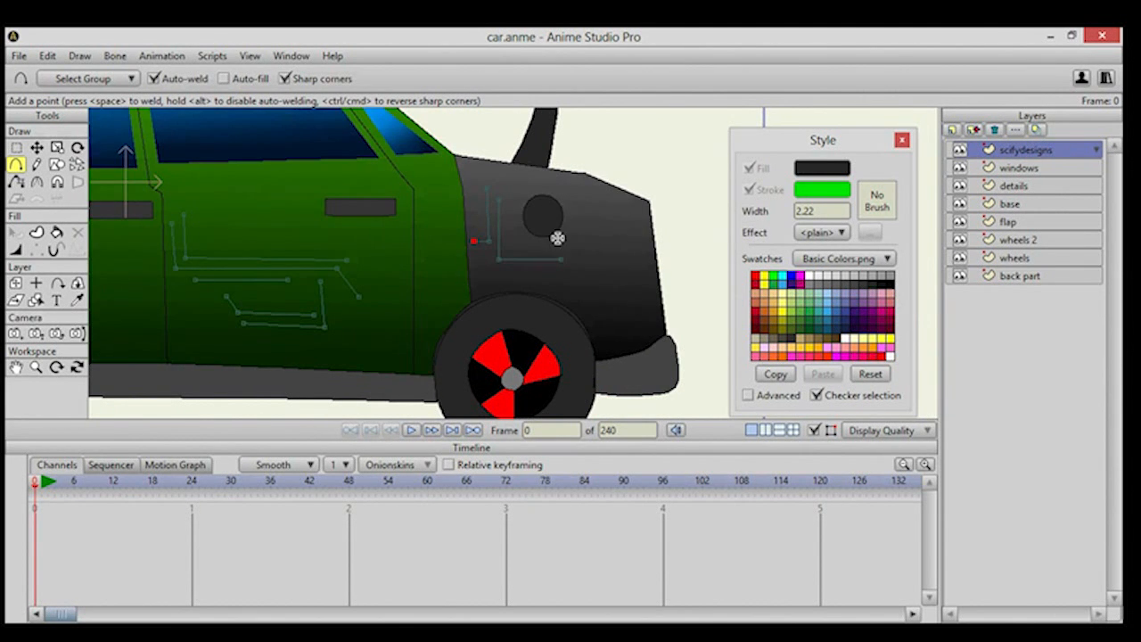
{"action": "mouse_move", "coordinate": [502, 270]}
{"action": "left_mouse_down"}
{"action": "mouse_move", "coordinate": [589, 270]}
{"action": "mouse_move", "coordinate": [581, 220]}
{"action": "mouse_move", "coordinate": [613, 235]}
{"action": "left_mouse_up"}
{"action": "mouse_move", "coordinate": [509, 283]}
{"action": "left_mouse_down"}
{"action": "mouse_move", "coordinate": [607, 278]}
{"action": "mouse_move", "coordinate": [637, 222]}
{"action": "mouse_move", "coordinate": [641, 250]}
{"action": "left_mouse_up"}
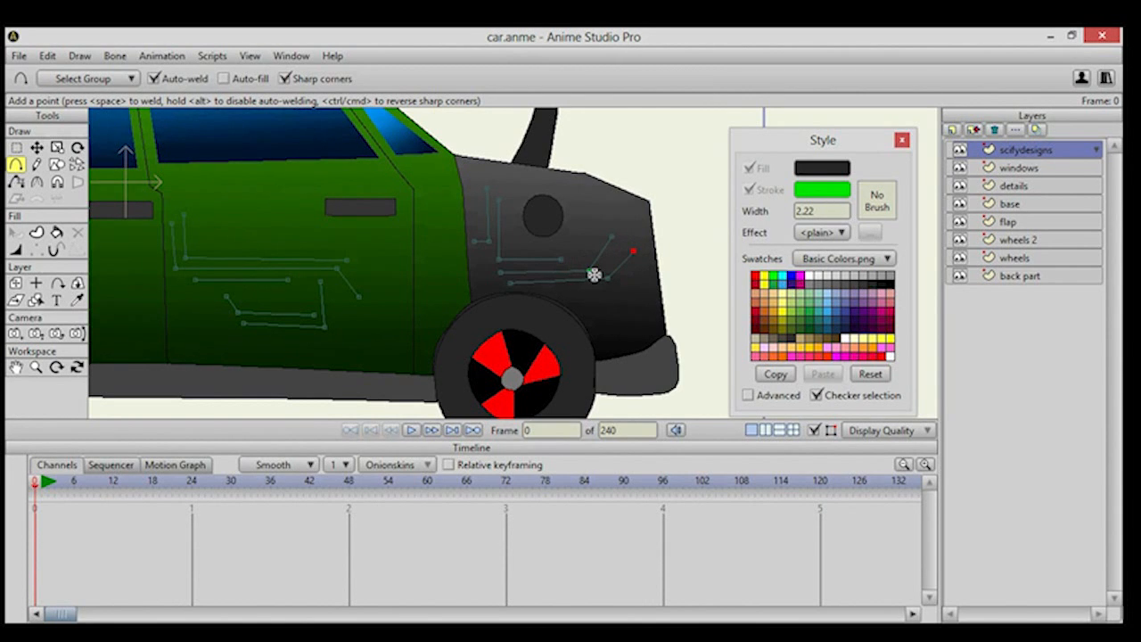
{"action": "left_click", "coordinate": [36, 148]}
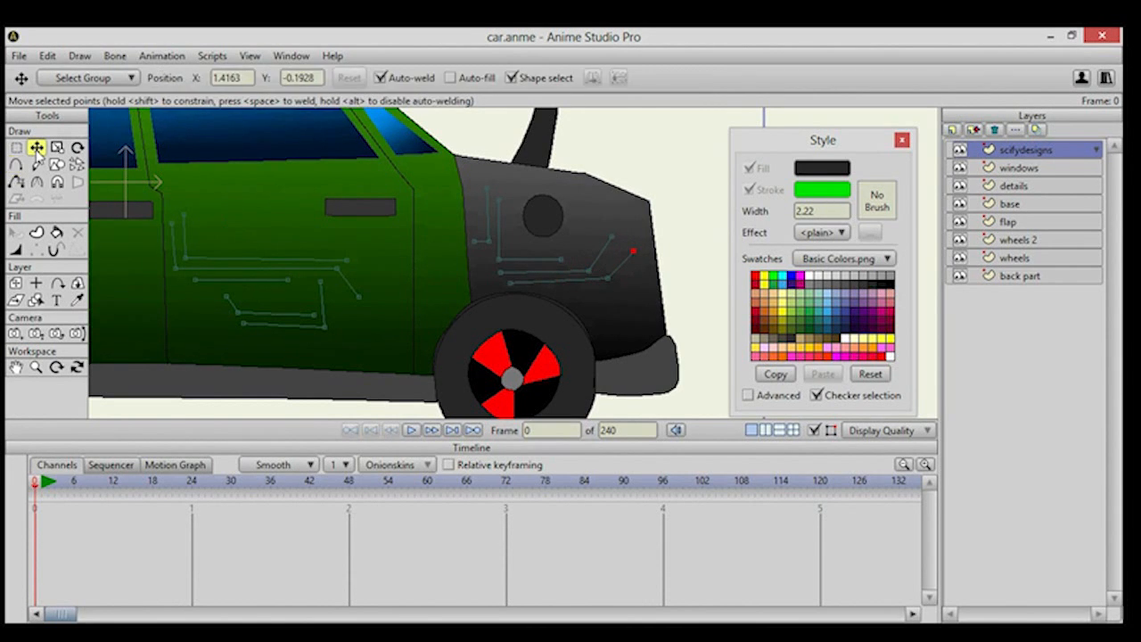
{"action": "left_click_drag", "start_coordinate": [543, 282], "coordinate": [524, 261]}
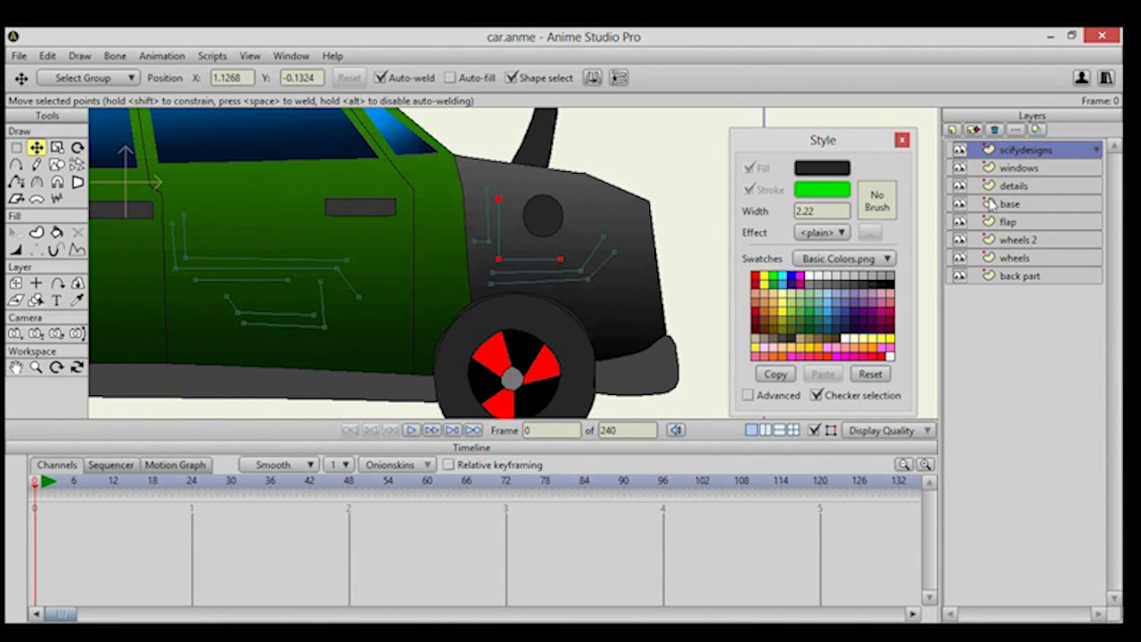
Draw angular, bent circuit-style lines on the front fender above and behind the front wheel.
{"action": "left_click_drag", "start_coordinate": [599, 268], "coordinate": [684, 256]}
{"action": "scroll", "coordinate": [339, 273], "scroll_direction": "down", "scroll_amount": 1}
{"action": "left_click_drag", "start_coordinate": [343, 274], "coordinate": [478, 276]}
{"action": "left_click", "coordinate": [16, 166]}
{"action": "left_click_drag", "start_coordinate": [236, 250], "coordinate": [341, 250]}
{"action": "mouse_move", "coordinate": [131, 247]}
{"action": "left_mouse_down"}
{"action": "mouse_move", "coordinate": [143, 225]}
{"action": "mouse_move", "coordinate": [236, 197]}
{"action": "mouse_move", "coordinate": [242, 207]}
{"action": "mouse_move", "coordinate": [150, 236]}
{"action": "mouse_move", "coordinate": [184, 268]}
{"action": "mouse_move", "coordinate": [180, 232]}
{"action": "mouse_move", "coordinate": [209, 284]}
{"action": "left_mouse_up"}
{"action": "mouse_move", "coordinate": [175, 241]}
{"action": "left_mouse_down"}
{"action": "mouse_move", "coordinate": [228, 222]}
{"action": "mouse_move", "coordinate": [249, 284]}
{"action": "mouse_move", "coordinate": [224, 307]}
{"action": "left_mouse_up"}
{"action": "left_click_drag", "start_coordinate": [403, 258], "coordinate": [376, 295]}
Apply the bright green stroke at width 8 to the circuit lines on the front and rear doors.
{"action": "left_click", "coordinate": [56, 233]}
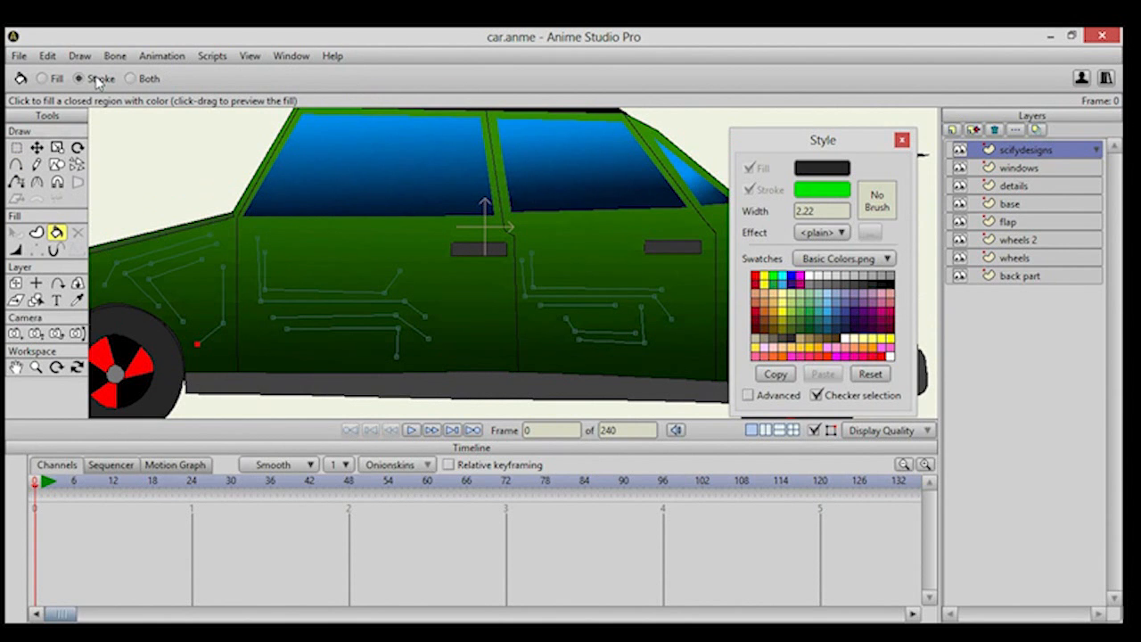
{"action": "left_click", "coordinate": [354, 292]}
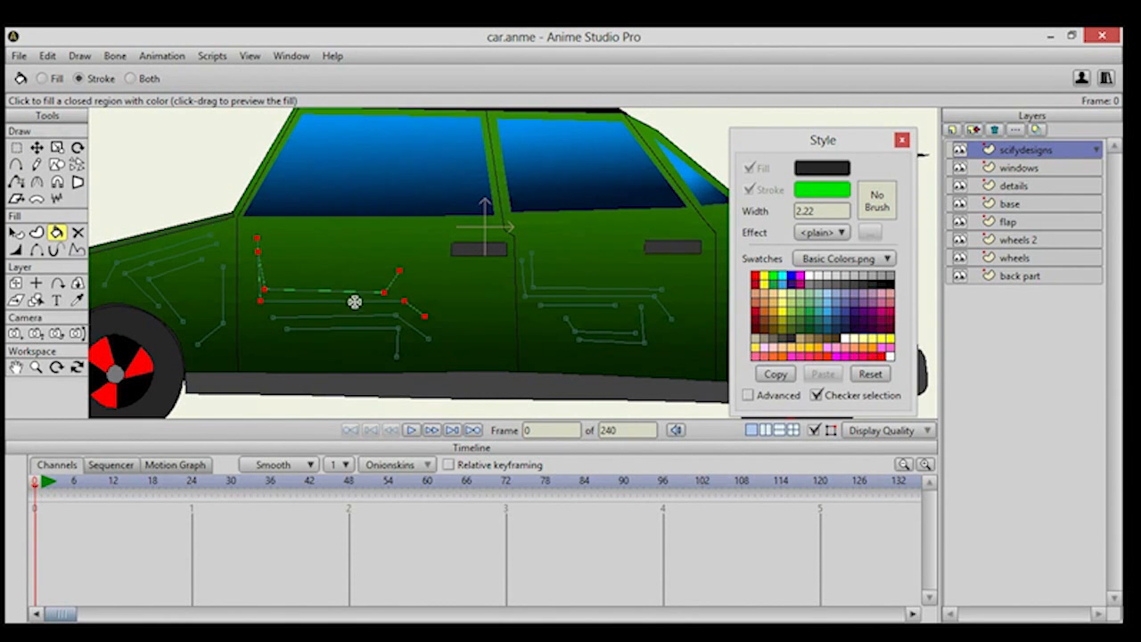
{"action": "left_click", "coordinate": [806, 211]}
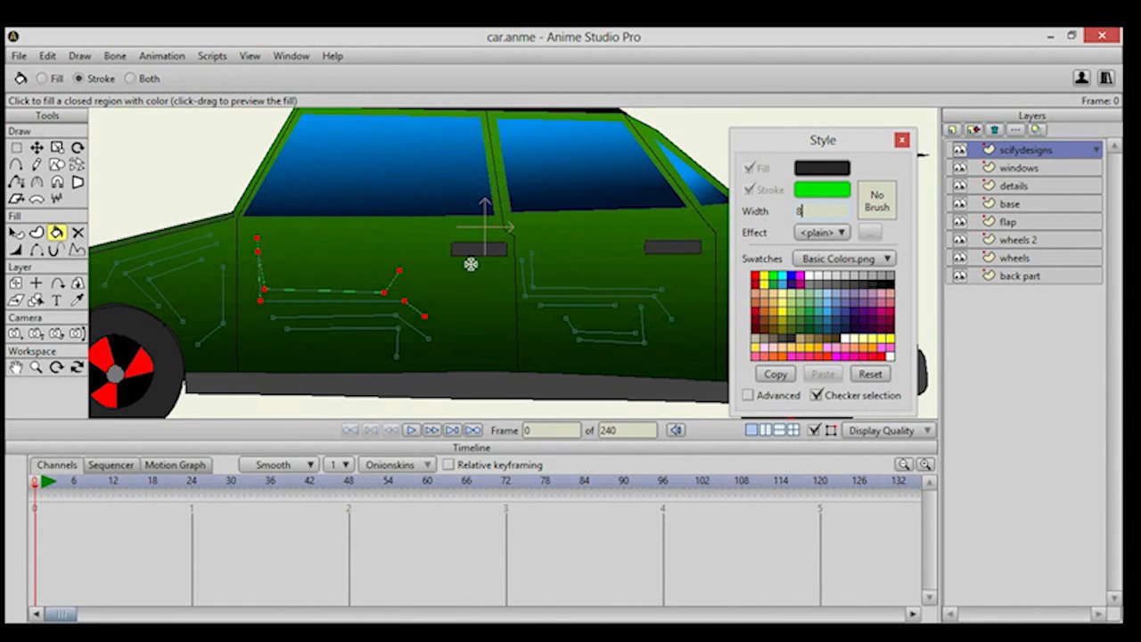
{"action": "left_click", "coordinate": [319, 290]}
{"action": "left_click", "coordinate": [326, 315]}
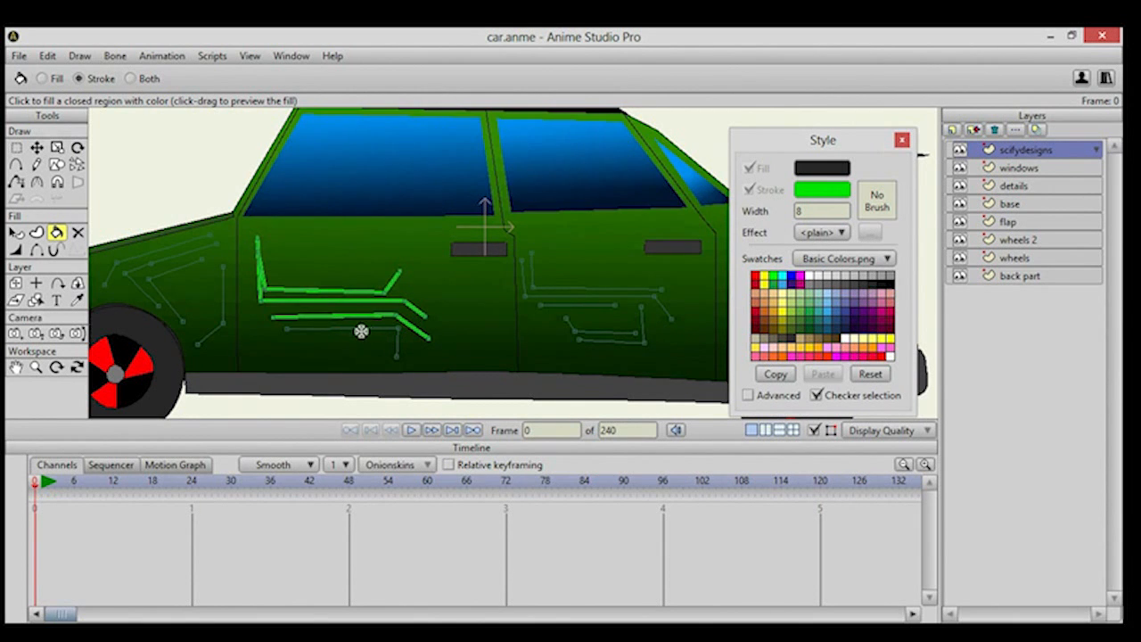
{"action": "left_click", "coordinate": [364, 329]}
{"action": "left_click", "coordinate": [557, 291]}
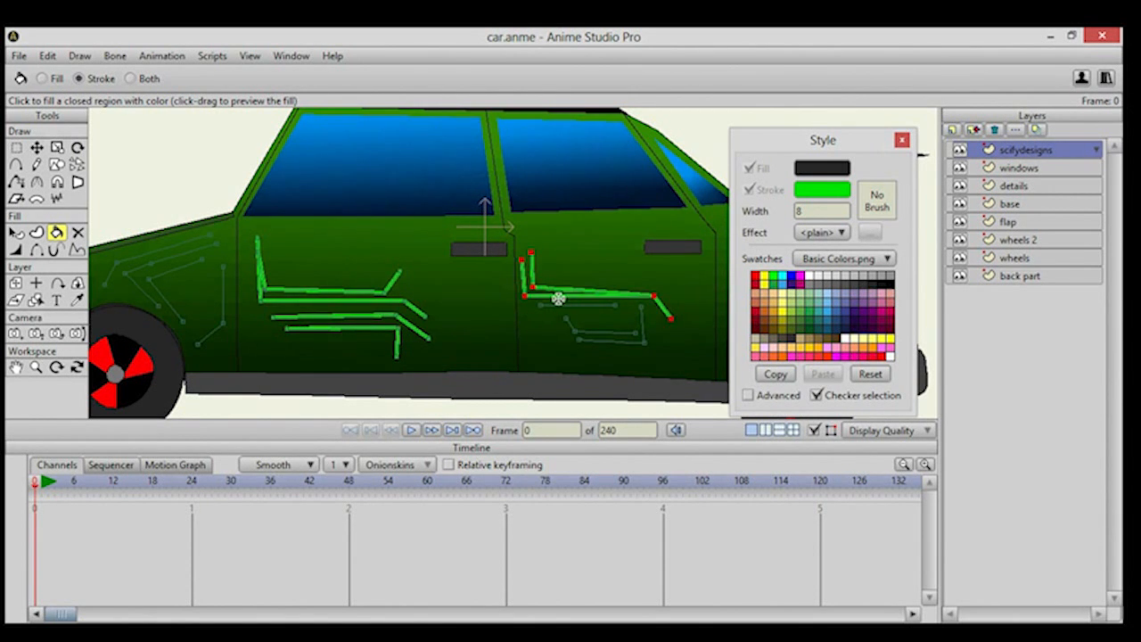
{"action": "left_click", "coordinate": [612, 332]}
Apply the same bright green stroke to the circuit lines on the dark rear panel and the front fender.
{"action": "left_click_drag", "start_coordinate": [571, 324], "coordinate": [385, 302]}
{"action": "left_click", "coordinate": [620, 268]}
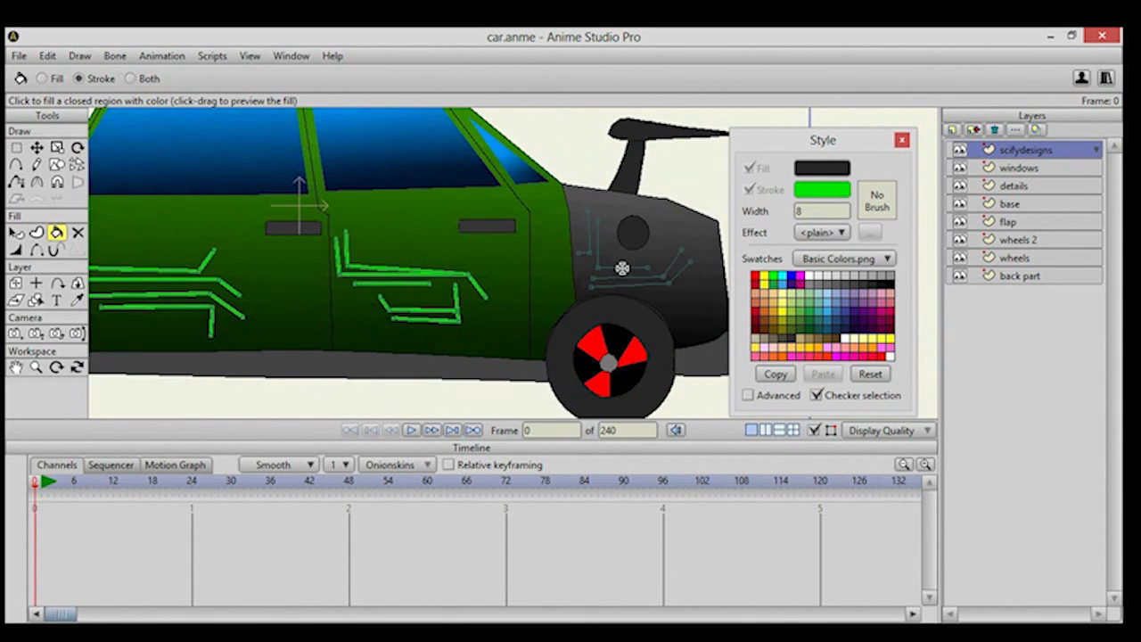
{"action": "left_click", "coordinate": [636, 279]}
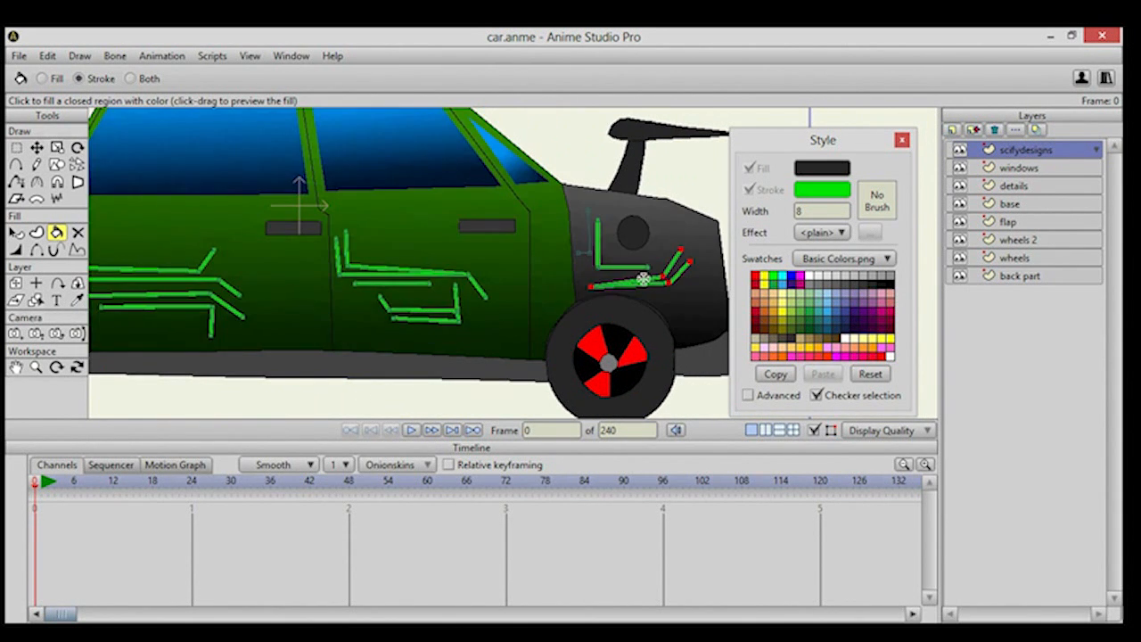
{"action": "left_click_drag", "start_coordinate": [304, 273], "coordinate": [545, 271]}
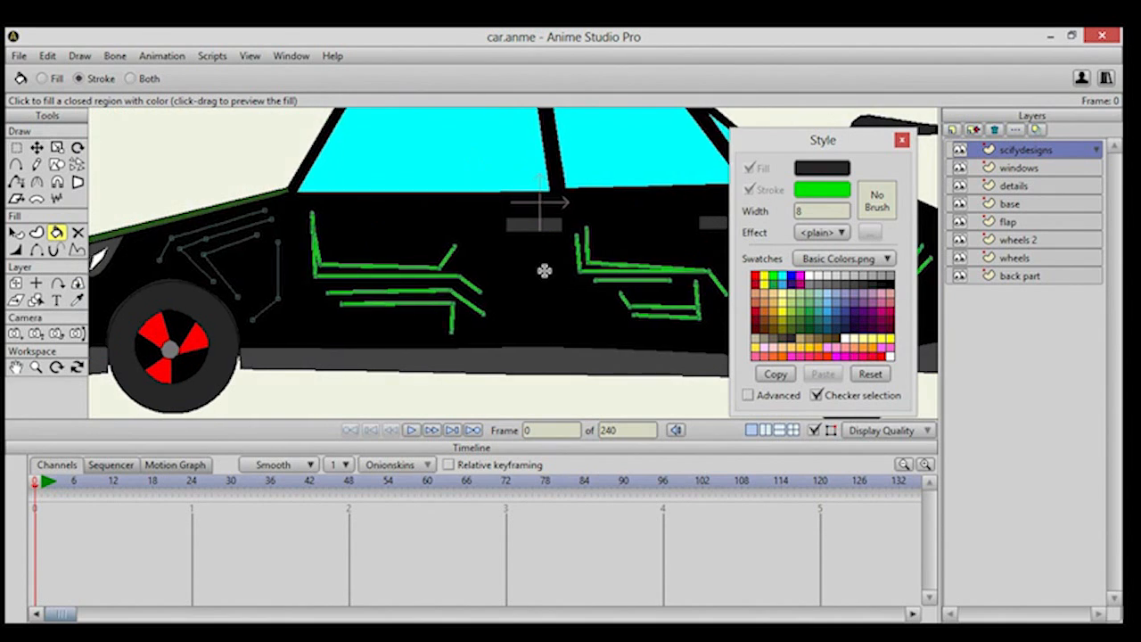
{"action": "left_click", "coordinate": [237, 231]}
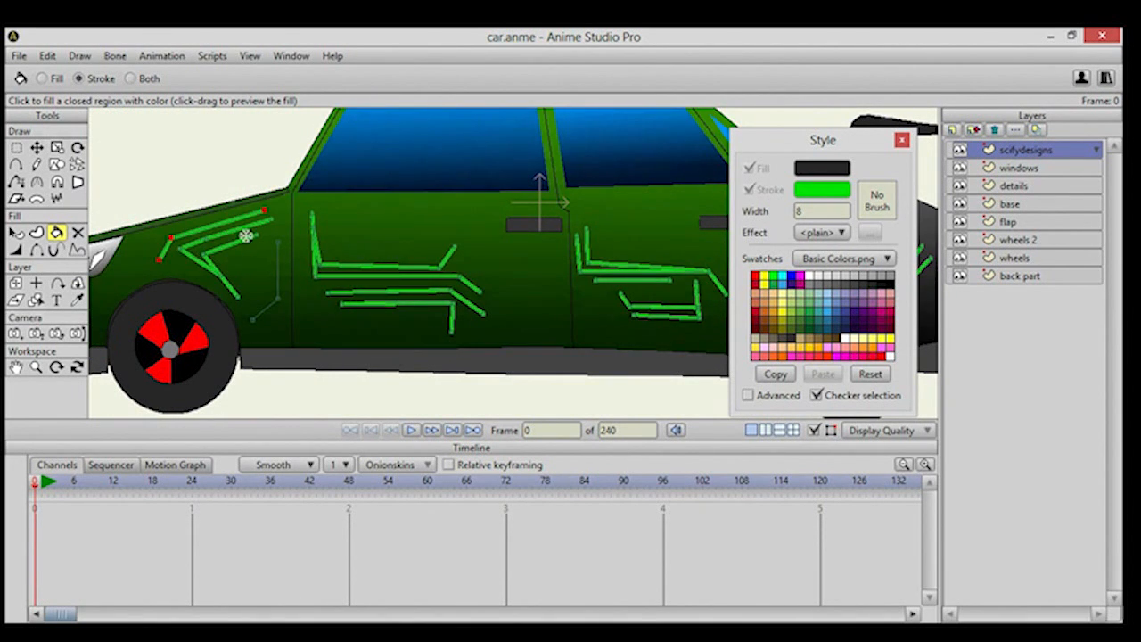
{"action": "left_click", "coordinate": [277, 266]}
Draw a small unfilled green square and three circles at the bent ends of the front door's circuit lines.
{"action": "left_click_drag", "start_coordinate": [370, 285], "coordinate": [333, 306]}
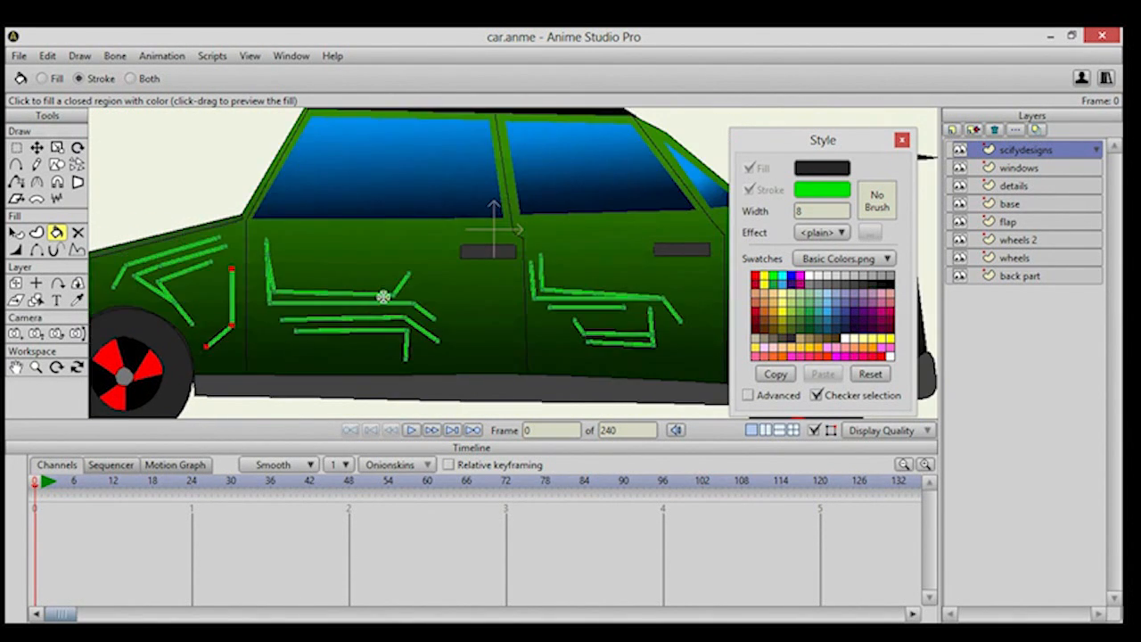
{"action": "scroll", "coordinate": [368, 295], "scroll_direction": "down", "scroll_amount": 5}
{"action": "left_click", "coordinate": [56, 164]}
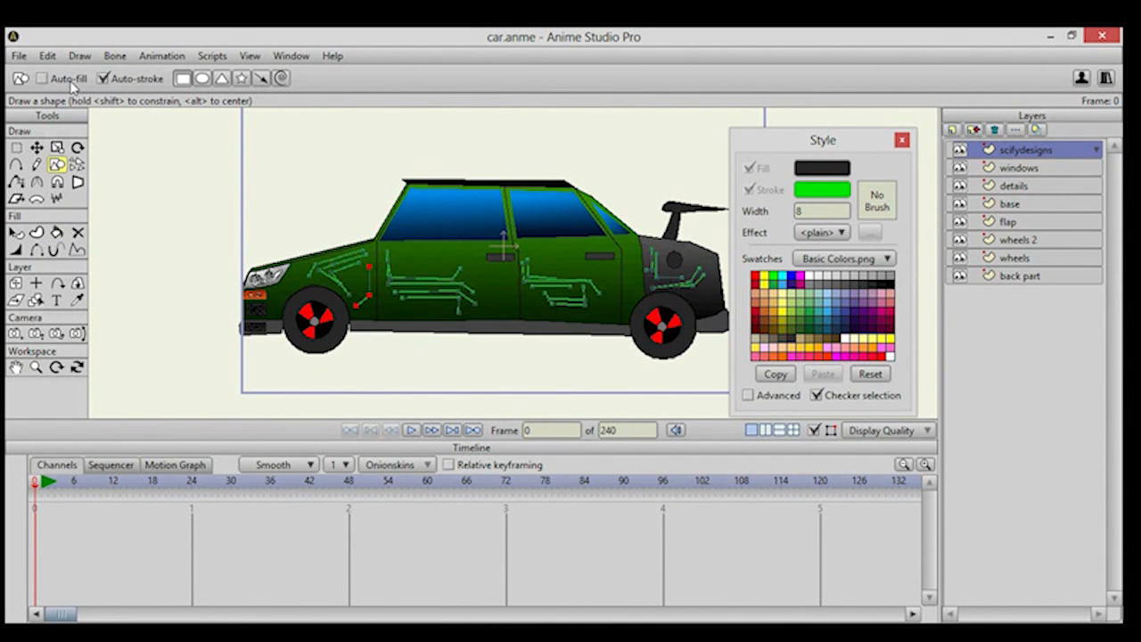
{"action": "scroll", "coordinate": [301, 306], "scroll_direction": "up", "scroll_amount": 8}
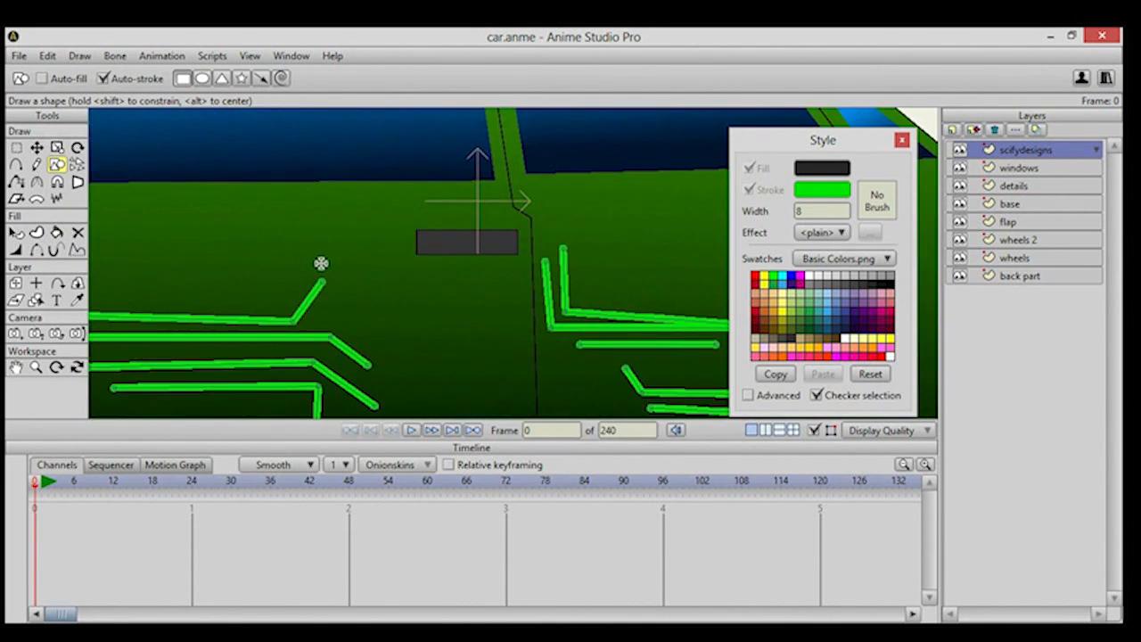
{"action": "left_click_drag", "start_coordinate": [318, 262], "coordinate": [340, 286]}
{"action": "left_click", "coordinate": [201, 79]}
{"action": "mouse_move", "coordinate": [371, 357]}
{"action": "left_mouse_down"}
{"action": "mouse_move", "coordinate": [394, 379]}
{"action": "mouse_move", "coordinate": [364, 232]}
{"action": "left_mouse_up"}
{"action": "left_click_drag", "start_coordinate": [286, 320], "coordinate": [307, 340]}
{"action": "left_click_drag", "start_coordinate": [348, 282], "coordinate": [370, 305]}
{"action": "mouse_move", "coordinate": [374, 273]}
{"action": "left_mouse_down"}
{"action": "mouse_move", "coordinate": [258, 308]}
{"action": "mouse_move", "coordinate": [225, 332]}
{"action": "left_mouse_up"}
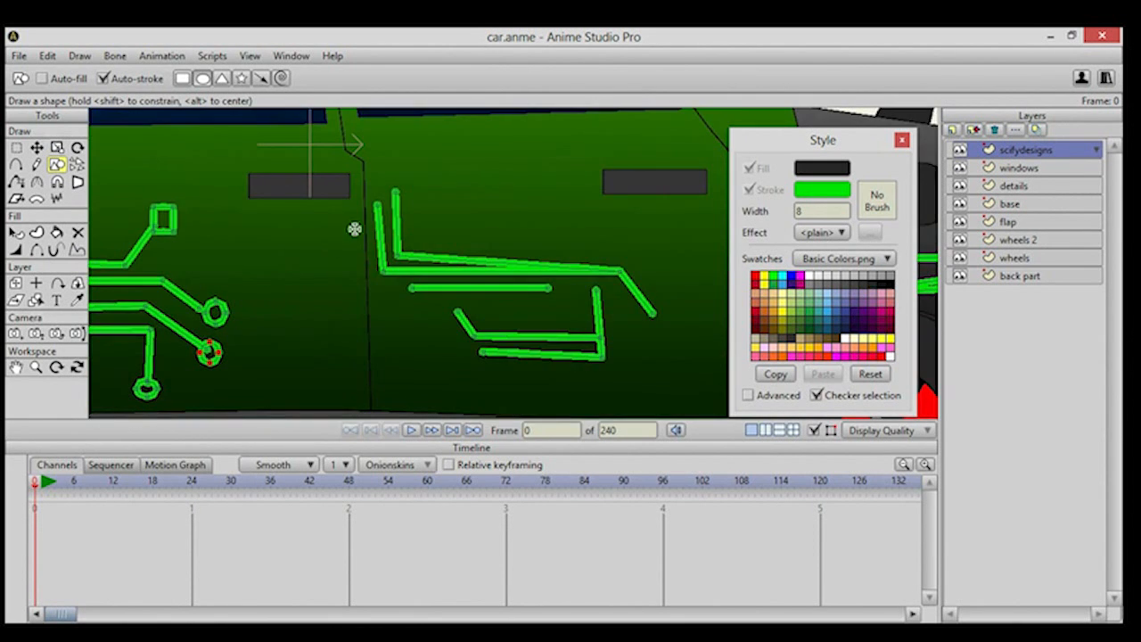
Draw small unfilled green circles at the ends of the circuit lines on the rear door and dark rear panel.
{"action": "left_click_drag", "start_coordinate": [384, 183], "coordinate": [407, 196]}
{"action": "left_click_drag", "start_coordinate": [547, 279], "coordinate": [565, 303]}
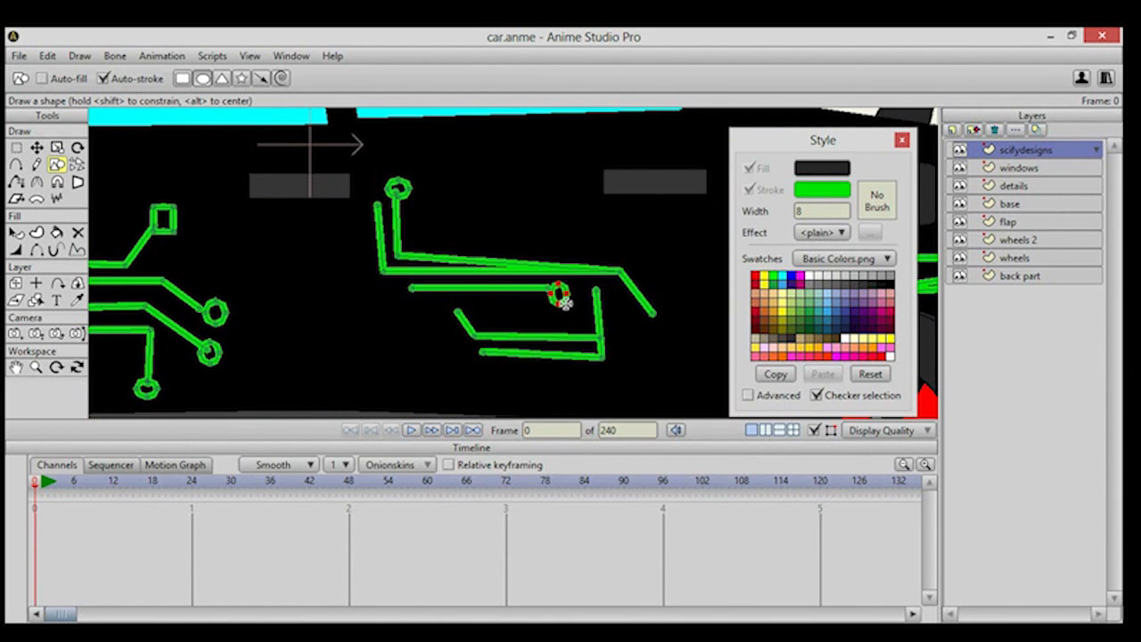
{"action": "left_click_drag", "start_coordinate": [445, 298], "coordinate": [463, 315]}
{"action": "left_click_drag", "start_coordinate": [489, 268], "coordinate": [257, 258]}
{"action": "left_click_drag", "start_coordinate": [448, 150], "coordinate": [468, 171]}
{"action": "left_click_drag", "start_coordinate": [619, 224], "coordinate": [631, 234]}
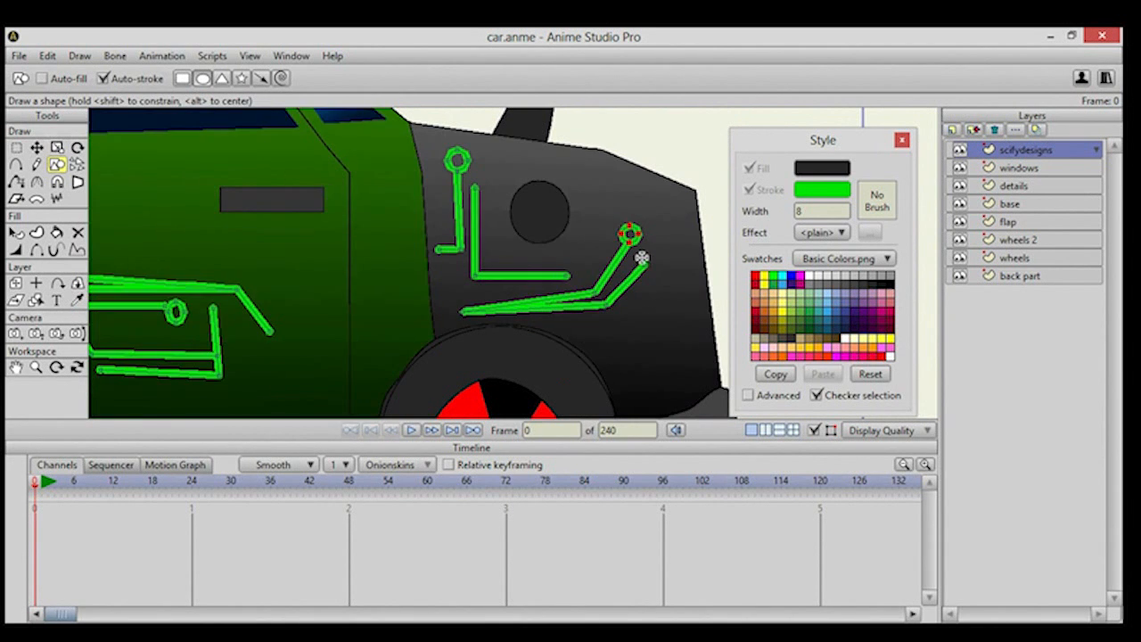
{"action": "left_click_drag", "start_coordinate": [642, 258], "coordinate": [654, 270]}
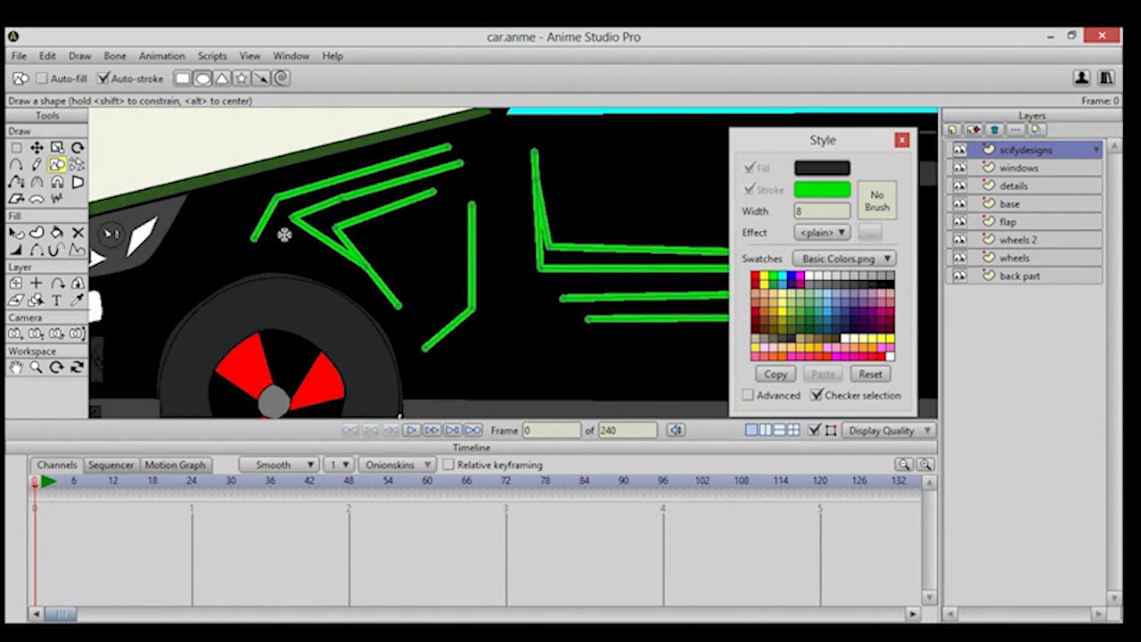
Draw small unfilled green circles at the ends of the circuit lines on the front fender.
{"action": "left_click_drag", "start_coordinate": [257, 234], "coordinate": [276, 254]}
{"action": "mouse_move", "coordinate": [470, 156]}
{"action": "left_mouse_down"}
{"action": "mouse_move", "coordinate": [486, 170]}
{"action": "mouse_move", "coordinate": [465, 198]}
{"action": "left_mouse_up"}
{"action": "left_click_drag", "start_coordinate": [433, 338], "coordinate": [444, 349]}
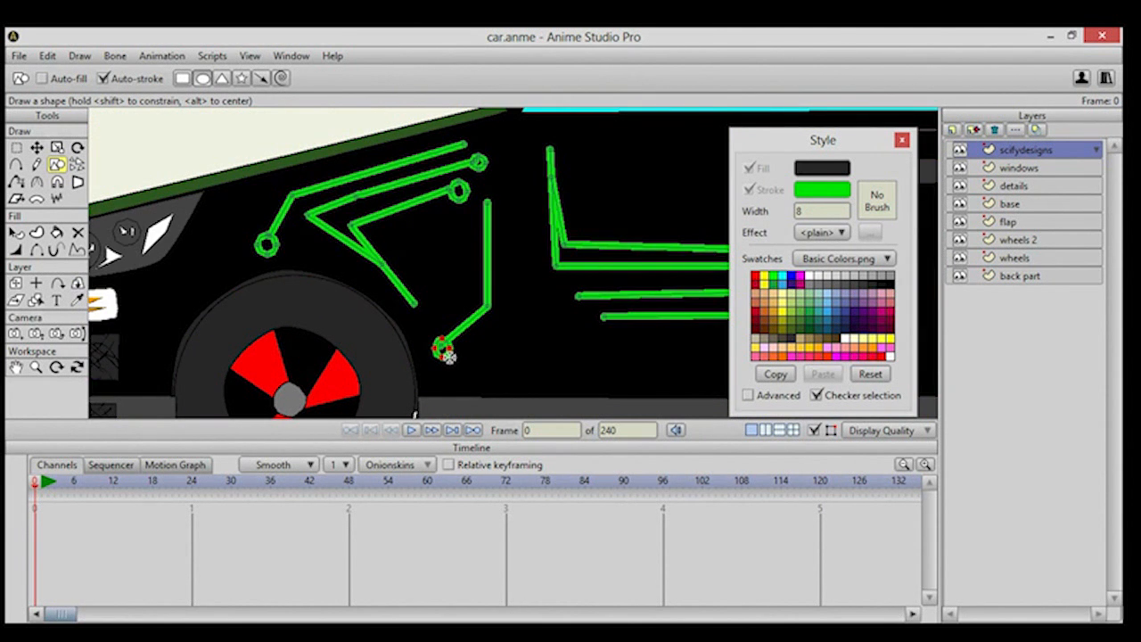
Render a preview of the whole car to examine the circuit designs, and close it.
{"action": "left_click_drag", "start_coordinate": [429, 234], "coordinate": [297, 253]}
{"action": "left_click_drag", "start_coordinate": [476, 243], "coordinate": [292, 257]}
{"action": "scroll", "coordinate": [323, 268], "scroll_direction": "down", "scroll_amount": 4}
{"action": "scroll", "coordinate": [335, 266], "scroll_direction": "down", "scroll_amount": 2}
{"action": "left_click", "coordinate": [18, 57]}
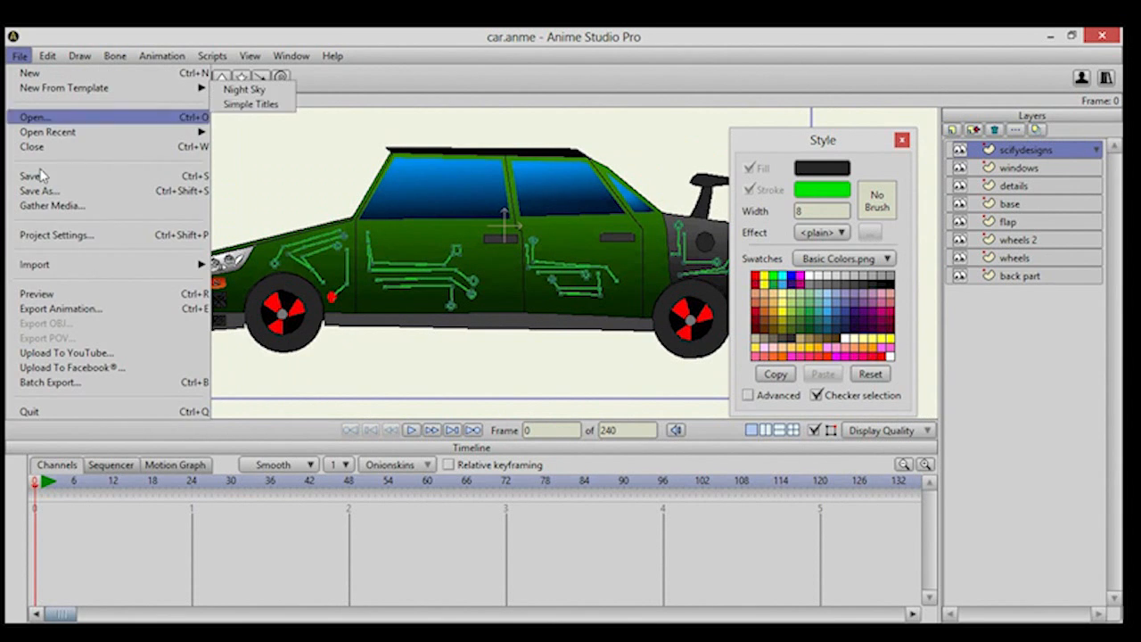
{"action": "left_click", "coordinate": [197, 303]}
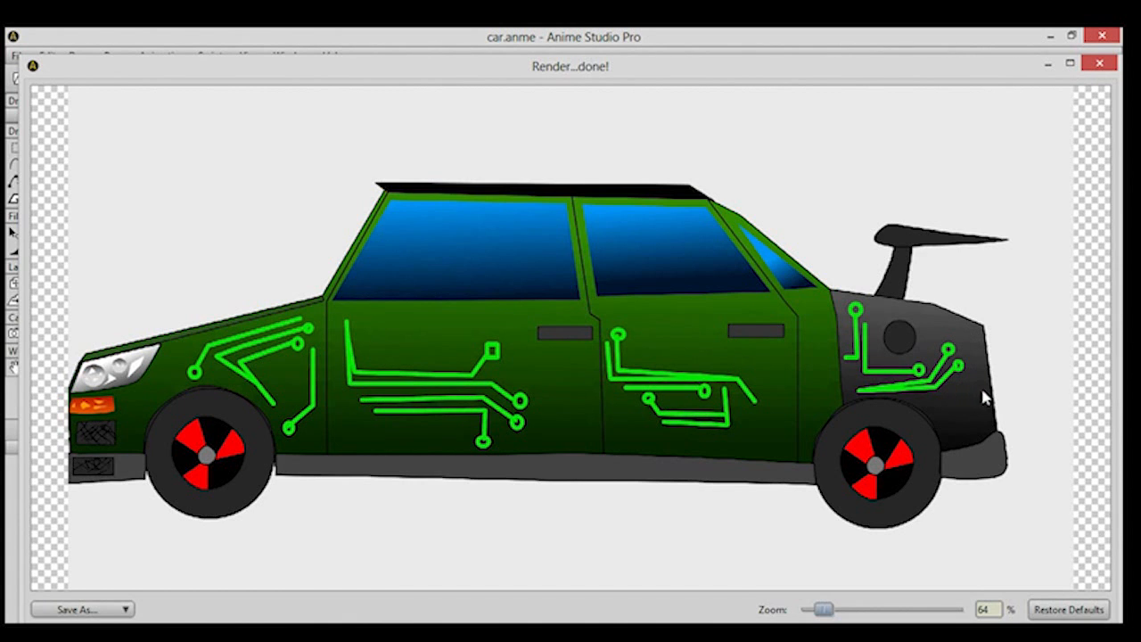
{"action": "left_click", "coordinate": [1099, 66]}
On the details layer, draw a closed, slanted four-sided outline along the rear edge of the dark rear panel.
{"action": "left_click_drag", "start_coordinate": [776, 154], "coordinate": [803, 227]}
{"action": "left_click_drag", "start_coordinate": [627, 255], "coordinate": [472, 255]}
{"action": "scroll", "coordinate": [612, 259], "scroll_direction": "down", "scroll_amount": 2}
{"action": "scroll", "coordinate": [612, 259], "scroll_direction": "up", "scroll_amount": 6}
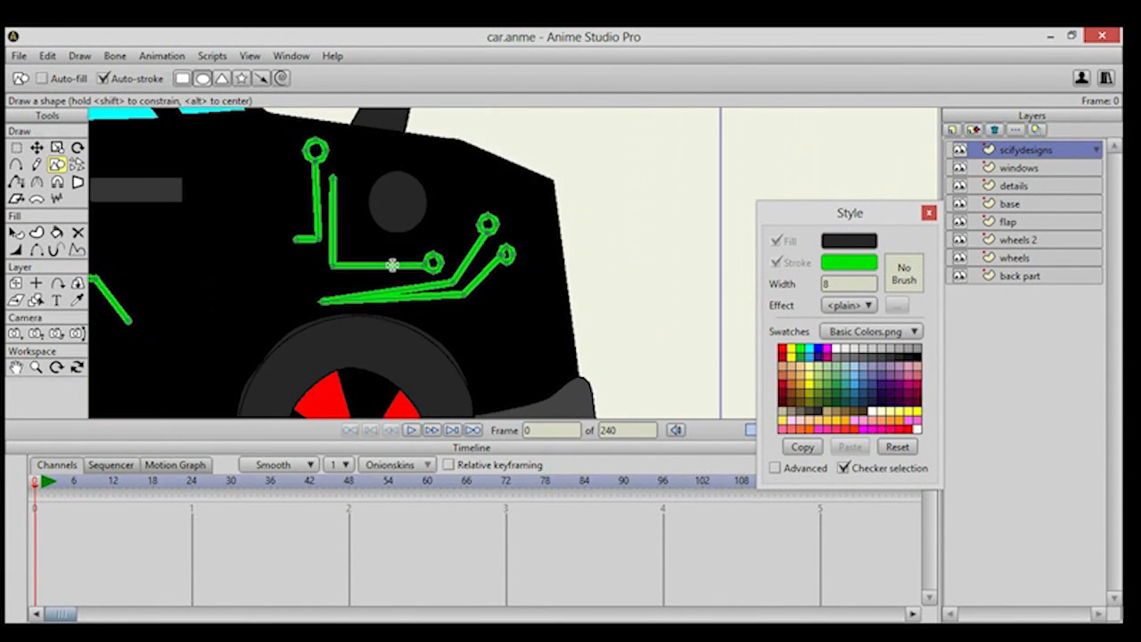
{"action": "left_click", "coordinate": [1055, 188]}
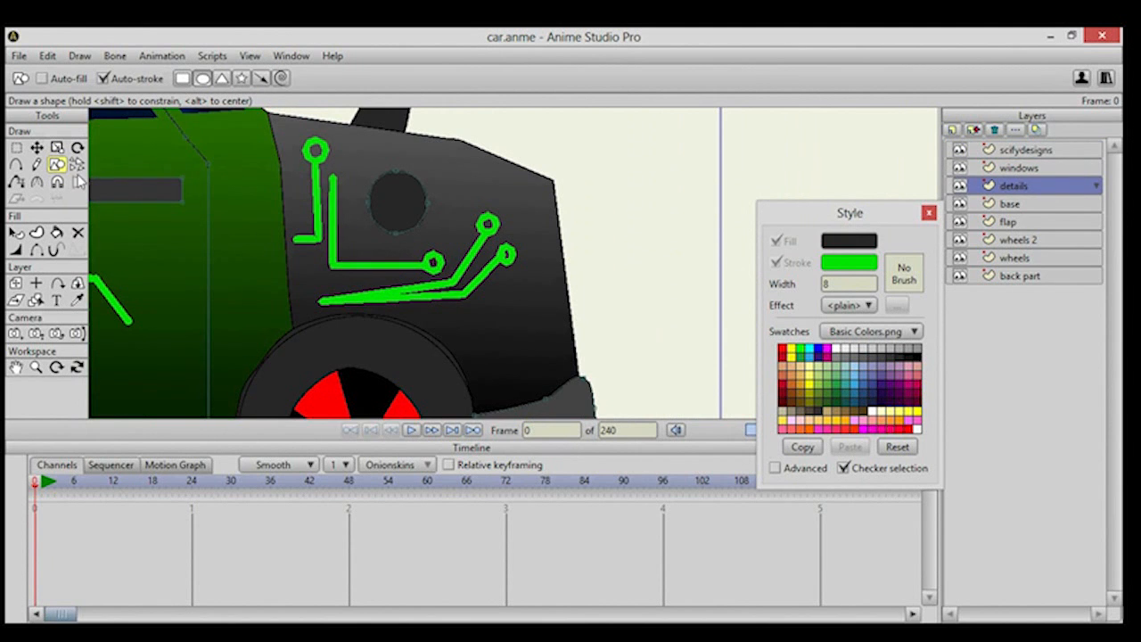
{"action": "left_click", "coordinate": [16, 165]}
{"action": "scroll", "coordinate": [383, 199], "scroll_direction": "up", "scroll_amount": 2}
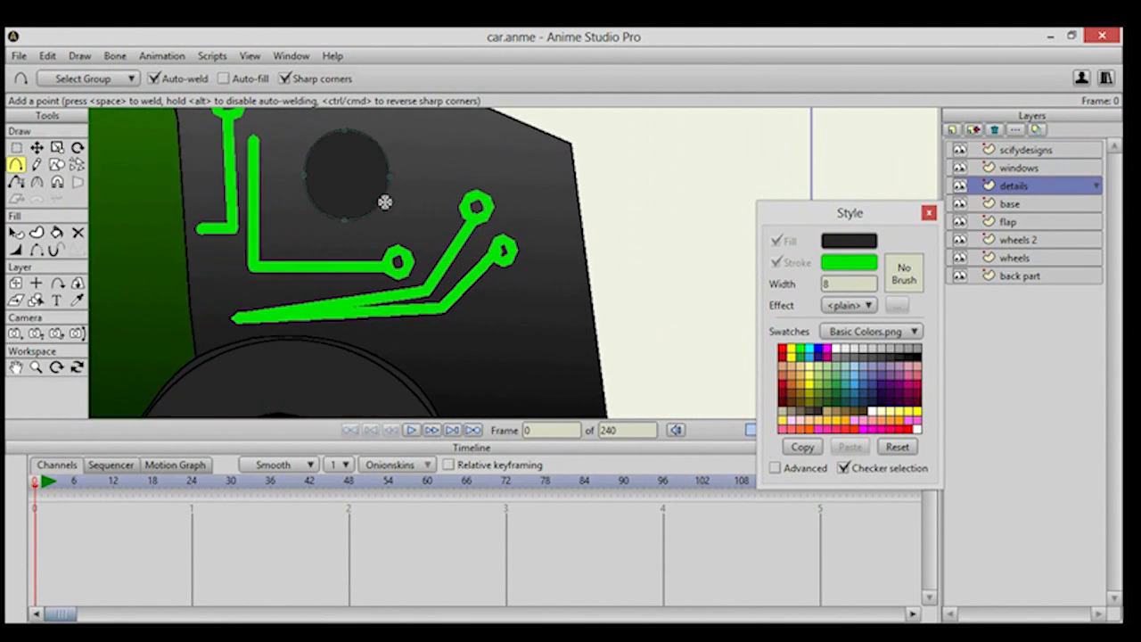
{"action": "left_click_drag", "start_coordinate": [511, 168], "coordinate": [432, 161]}
{"action": "left_click", "coordinate": [446, 207]}
{"action": "left_click_drag", "start_coordinate": [453, 220], "coordinate": [529, 334]}
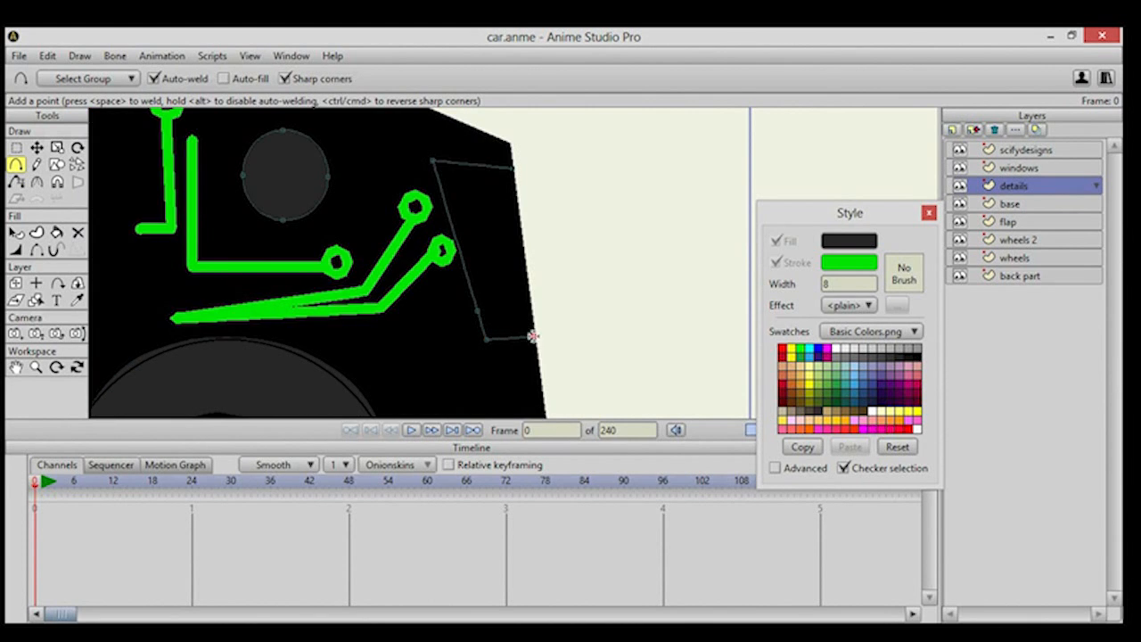
{"action": "left_click", "coordinate": [512, 169]}
{"action": "left_click_drag", "start_coordinate": [520, 178], "coordinate": [538, 337]}
Adjust the curvature at the outer upper and lower corners of the new rear edge outline.
{"action": "left_click", "coordinate": [37, 182]}
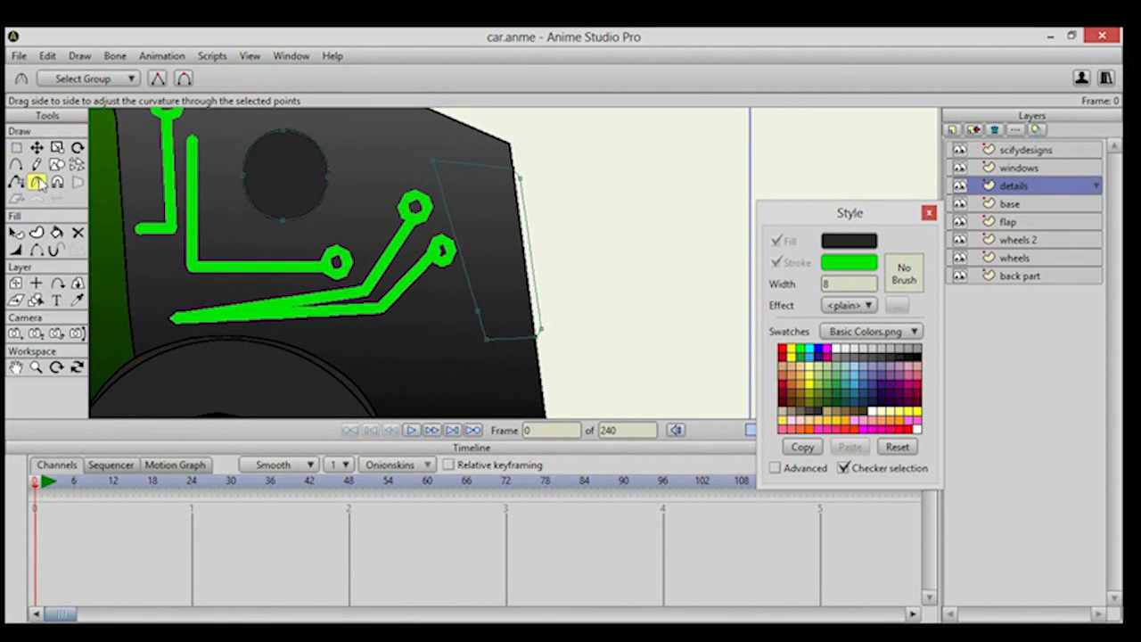
{"action": "left_click_drag", "start_coordinate": [512, 169], "coordinate": [535, 188]}
{"action": "left_click_drag", "start_coordinate": [537, 342], "coordinate": [539, 342]}
Draw a smaller four-sided outline directly below the first one, reaching down towards the rear bumper.
{"action": "left_click_drag", "start_coordinate": [599, 400], "coordinate": [568, 318]}
{"action": "left_click", "coordinate": [16, 165]}
{"action": "left_click_drag", "start_coordinate": [456, 257], "coordinate": [510, 250]}
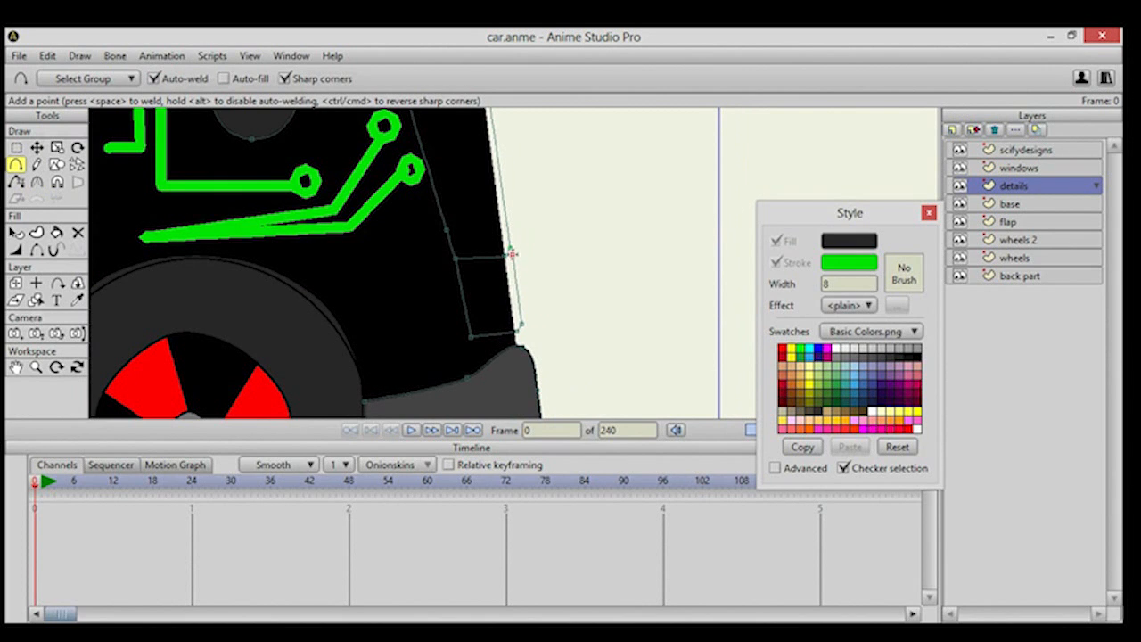
{"action": "left_click_drag", "start_coordinate": [506, 254], "coordinate": [545, 353]}
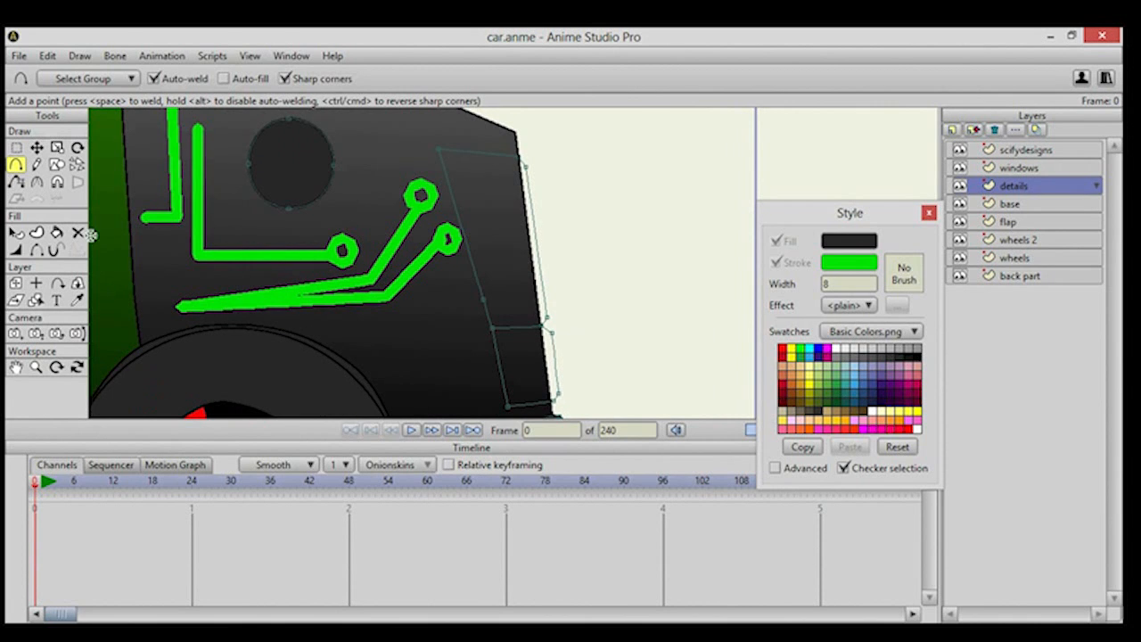
Fill the upper rear edge outline with red and give it a near-black (0A0A0A) stroke of width 1.
{"action": "left_click", "coordinate": [56, 232]}
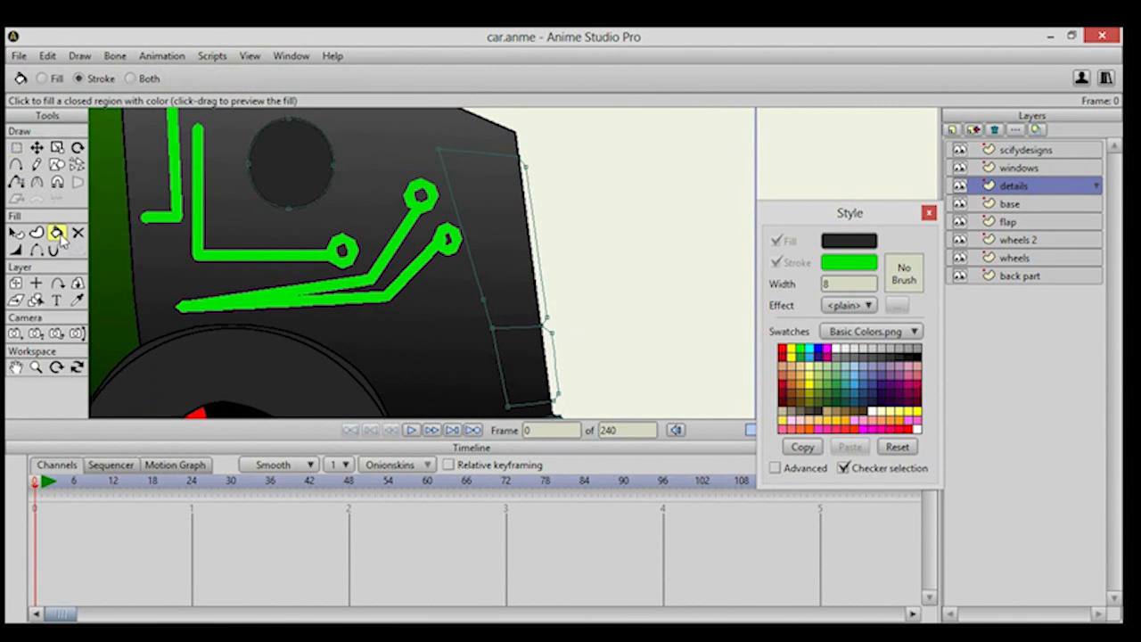
{"action": "left_click", "coordinate": [783, 352]}
{"action": "mouse_move", "coordinate": [497, 259]}
{"action": "left_mouse_down"}
{"action": "mouse_move", "coordinate": [491, 241]}
{"action": "mouse_move", "coordinate": [496, 249]}
{"action": "left_mouse_up"}
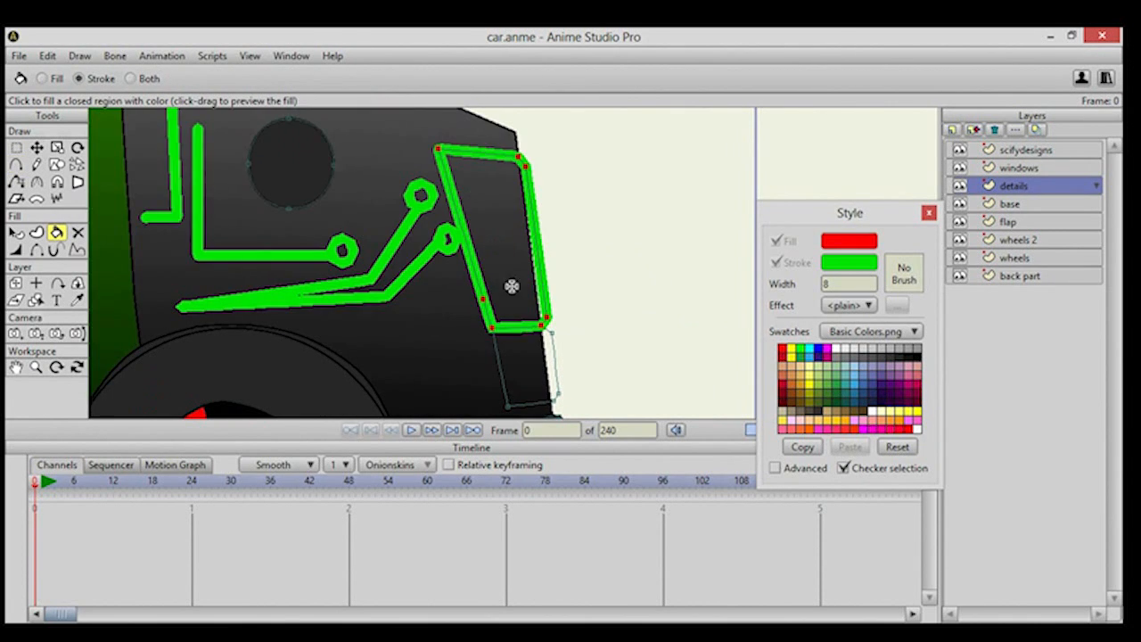
{"action": "left_click", "coordinate": [863, 264]}
{"action": "left_click", "coordinate": [670, 460]}
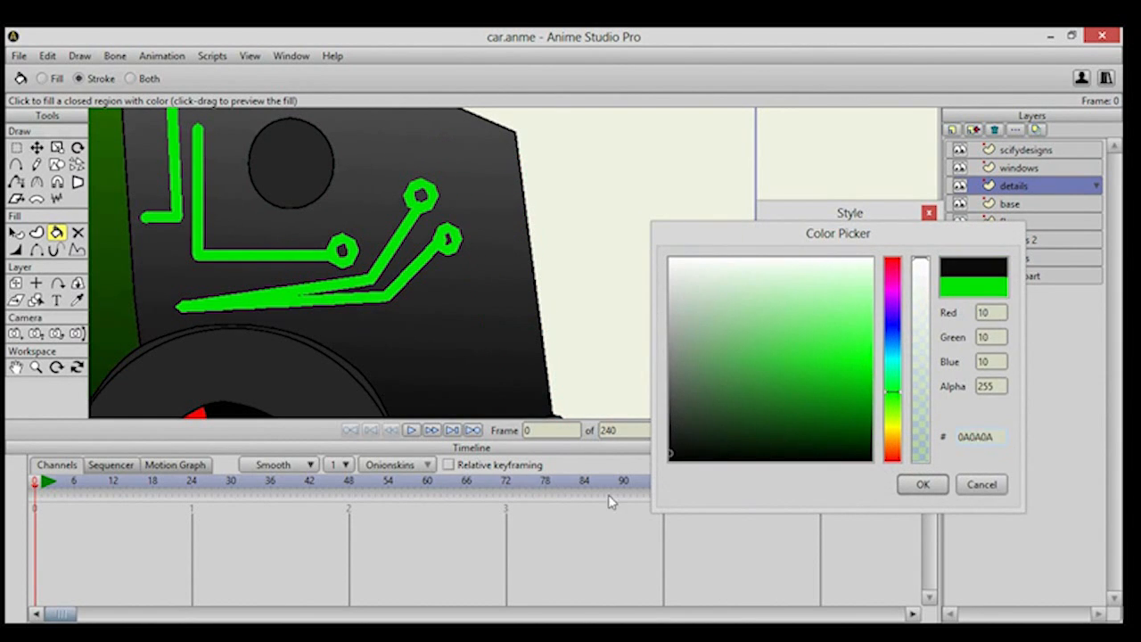
{"action": "left_click", "coordinate": [927, 487]}
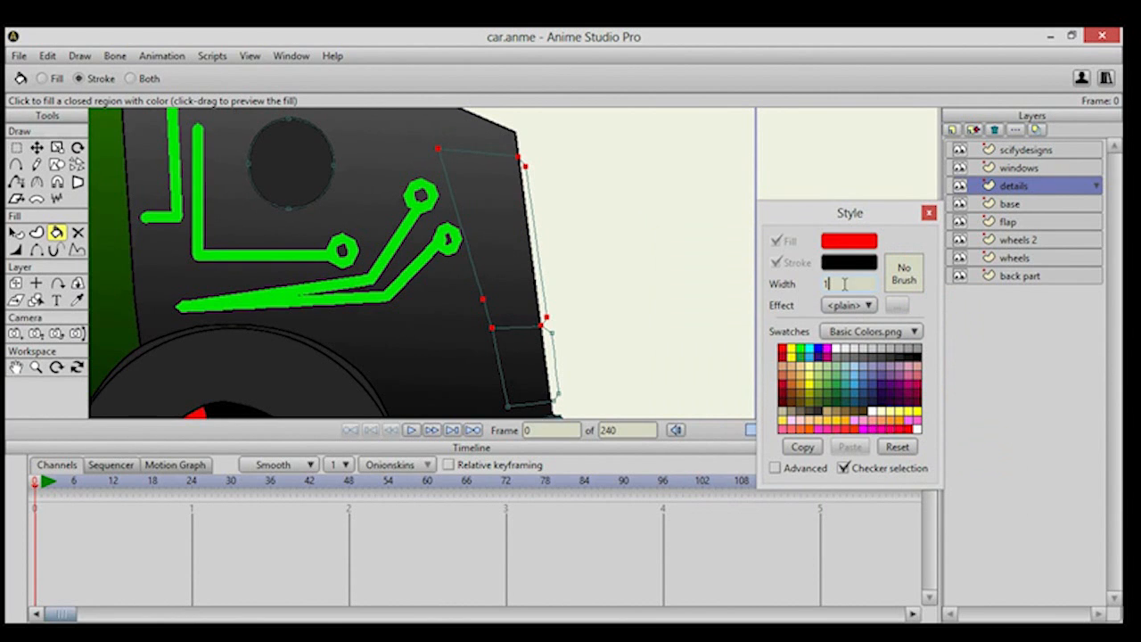
{"action": "left_click", "coordinate": [141, 80]}
{"action": "left_click", "coordinate": [486, 207]}
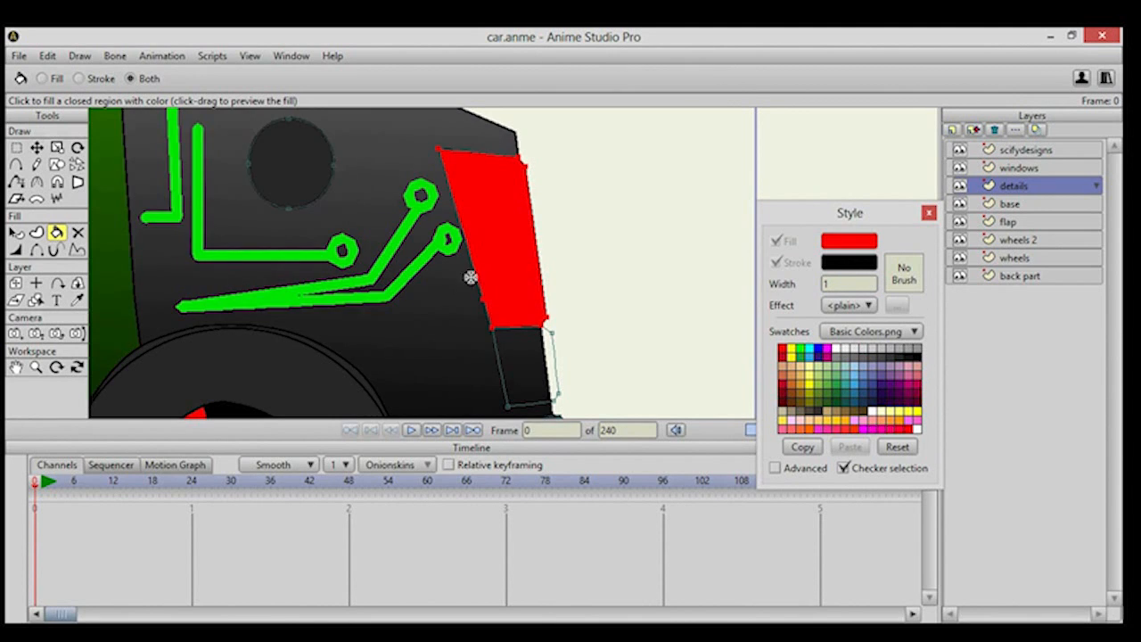
Choose a linear Gradient effect for the smaller outline and set the gradient's black end to medium grey.
{"action": "left_click_drag", "start_coordinate": [484, 360], "coordinate": [443, 298]}
{"action": "left_click", "coordinate": [443, 297]}
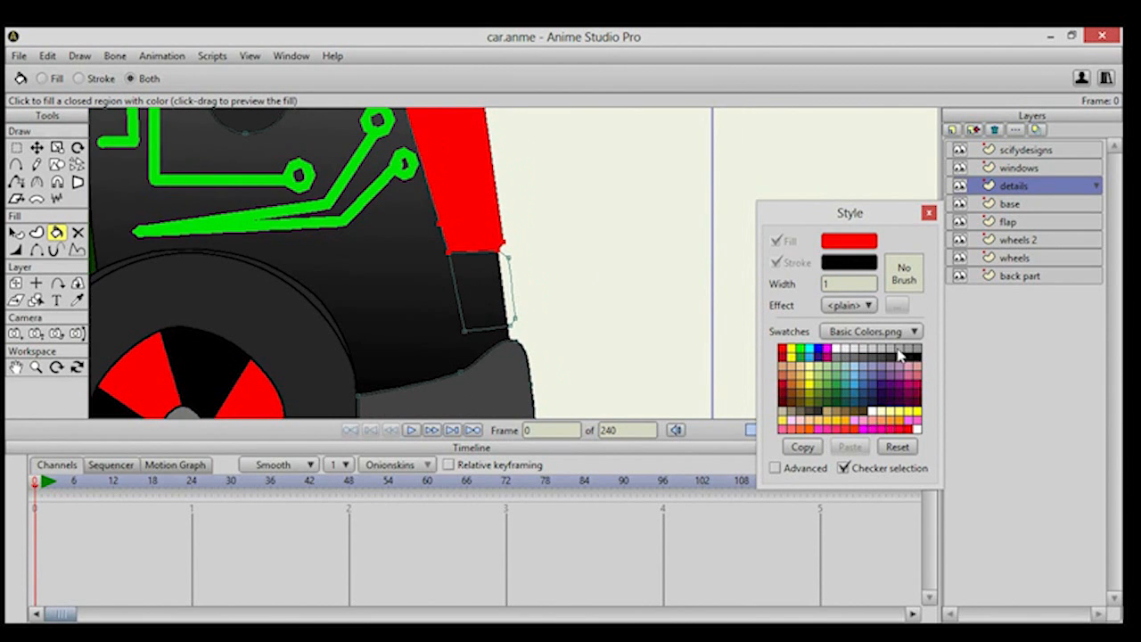
{"action": "left_click", "coordinate": [865, 307]}
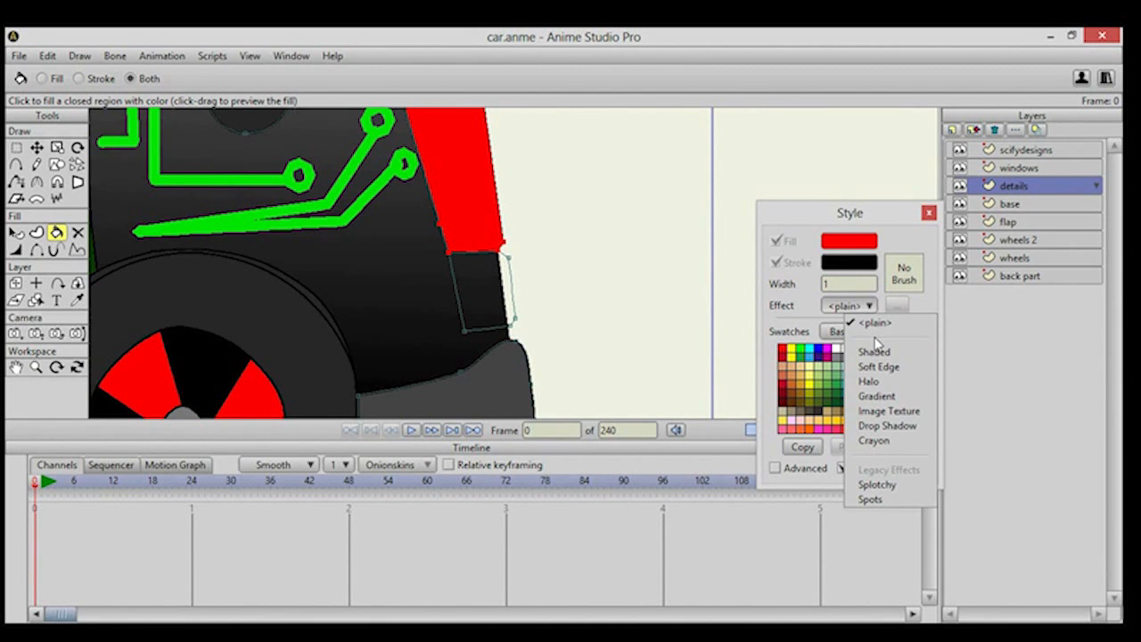
{"action": "left_click", "coordinate": [877, 395]}
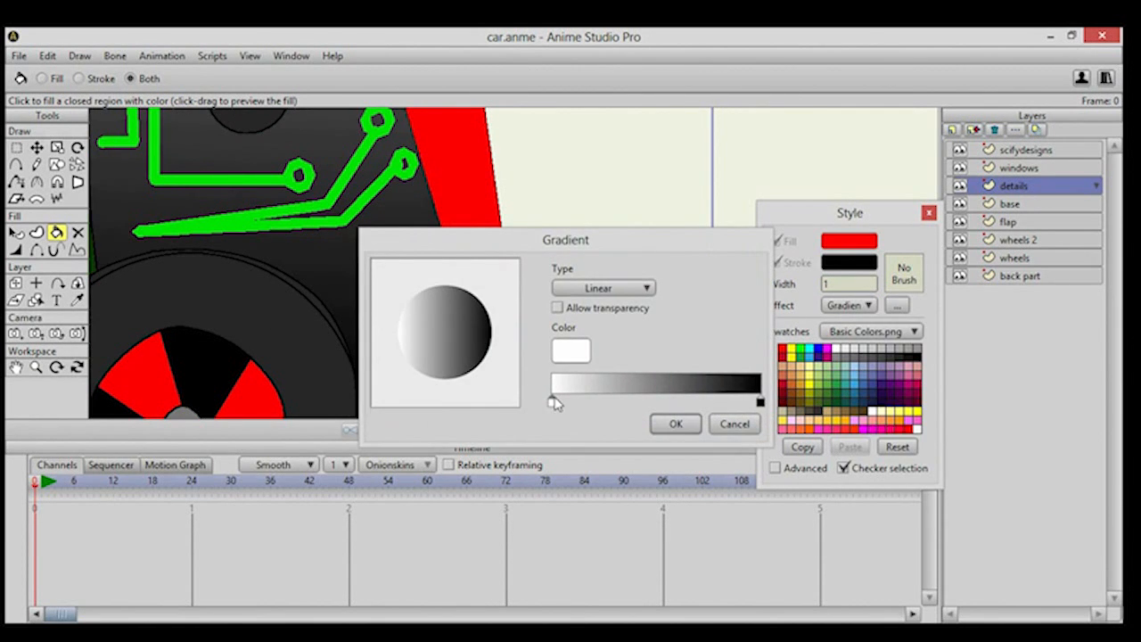
{"action": "left_click", "coordinate": [761, 404]}
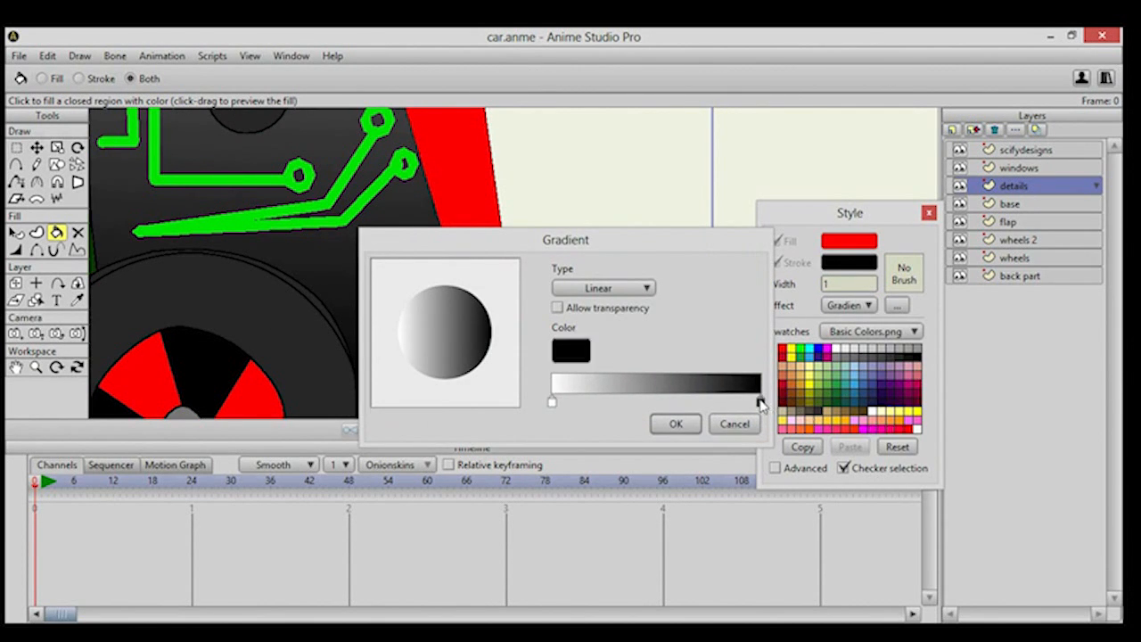
{"action": "left_click", "coordinate": [567, 355]}
{"action": "left_click_drag", "start_coordinate": [761, 374], "coordinate": [616, 365]}
{"action": "left_click", "coordinate": [922, 486]}
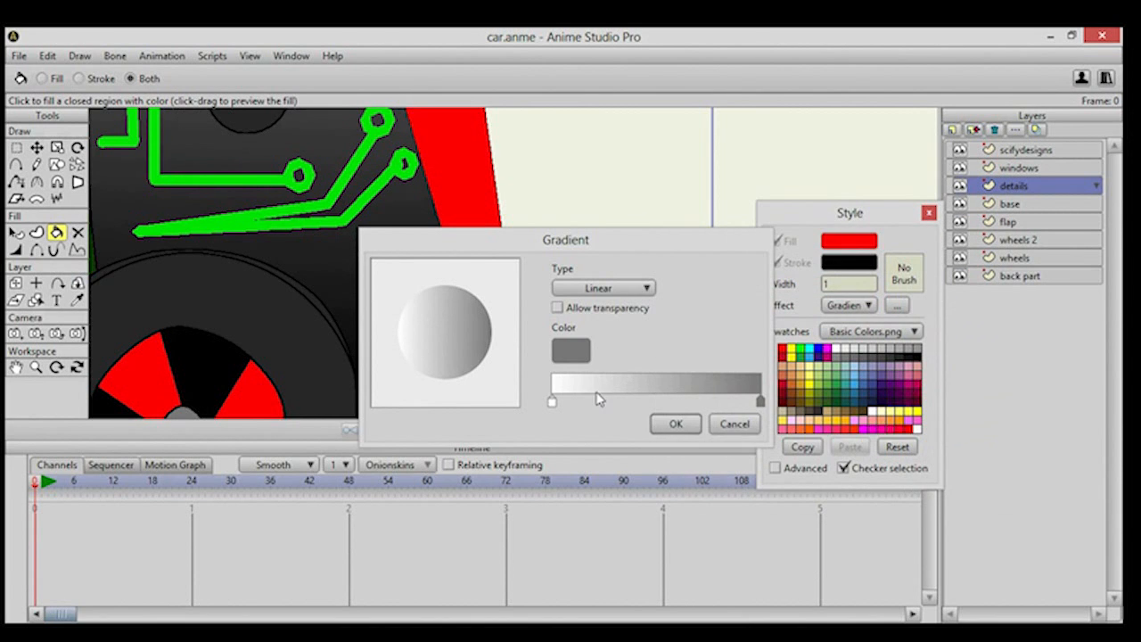
Set the gradient's white end to light grey (187, 187, 187) and fill the smaller lower outline with it.
{"action": "left_click", "coordinate": [551, 403]}
{"action": "left_click", "coordinate": [575, 357]}
{"action": "left_click_drag", "start_coordinate": [678, 393], "coordinate": [604, 320]}
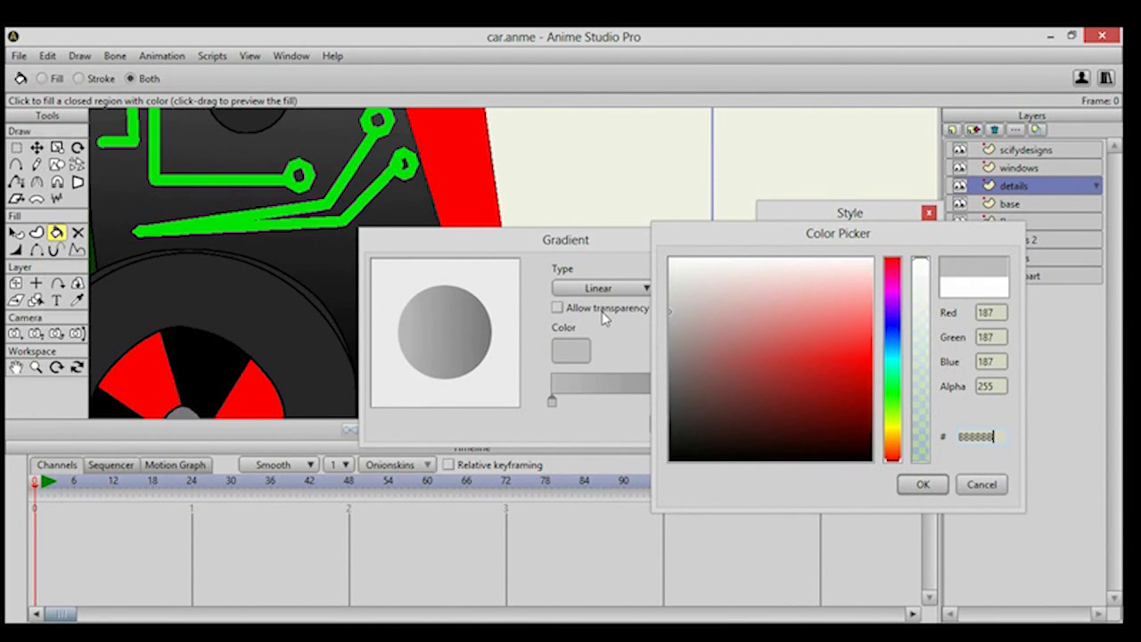
{"action": "left_click", "coordinate": [923, 484]}
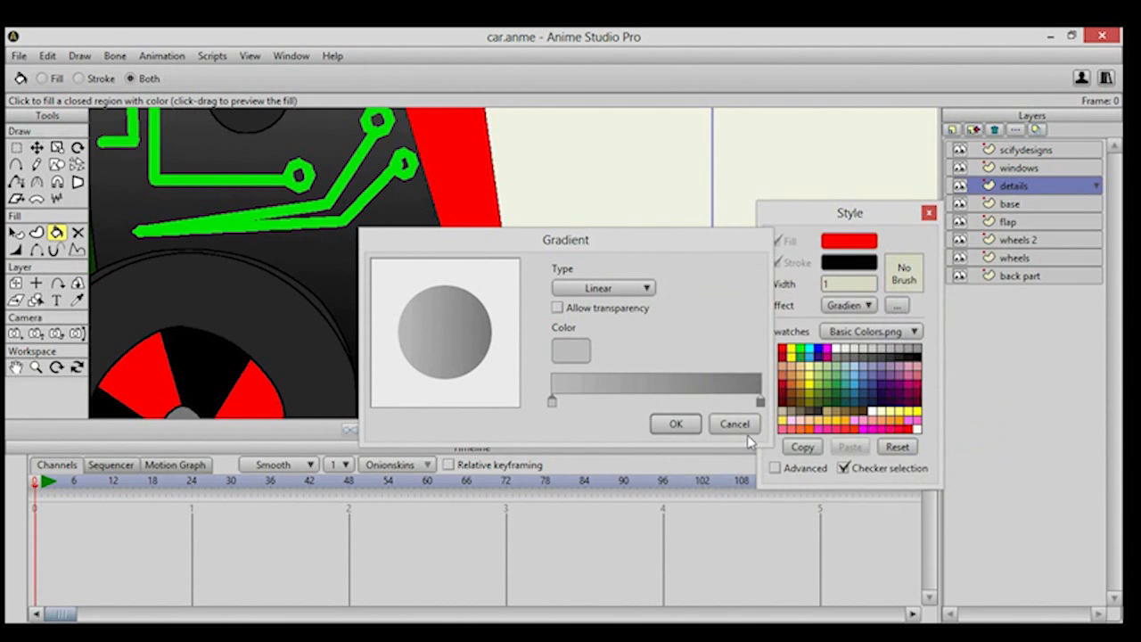
{"action": "left_click", "coordinate": [674, 424]}
{"action": "left_click", "coordinate": [477, 309]}
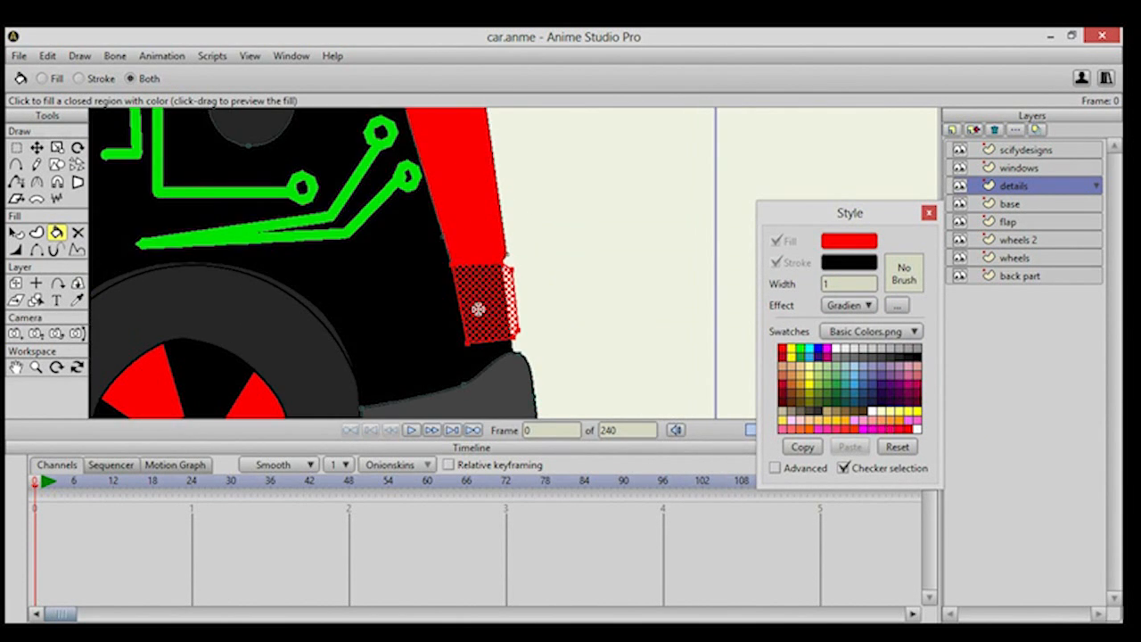
Angle the lower light's gradient diagonally, running from its lower inner corner towards its upper outer area.
{"action": "left_click", "coordinate": [16, 232]}
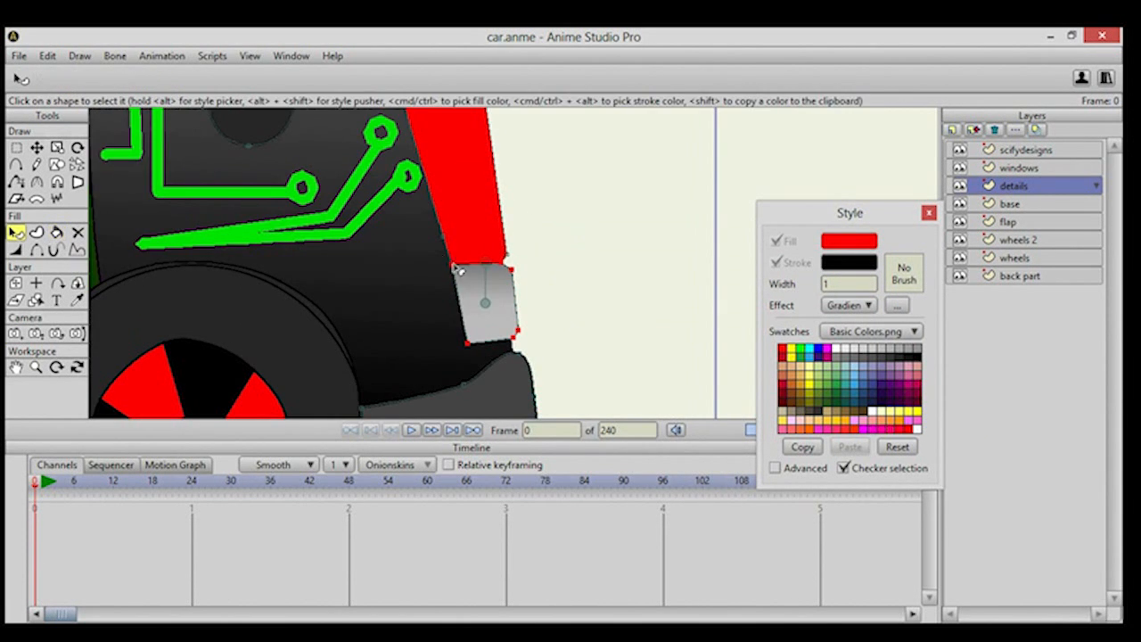
{"action": "left_click_drag", "start_coordinate": [485, 303], "coordinate": [438, 365]}
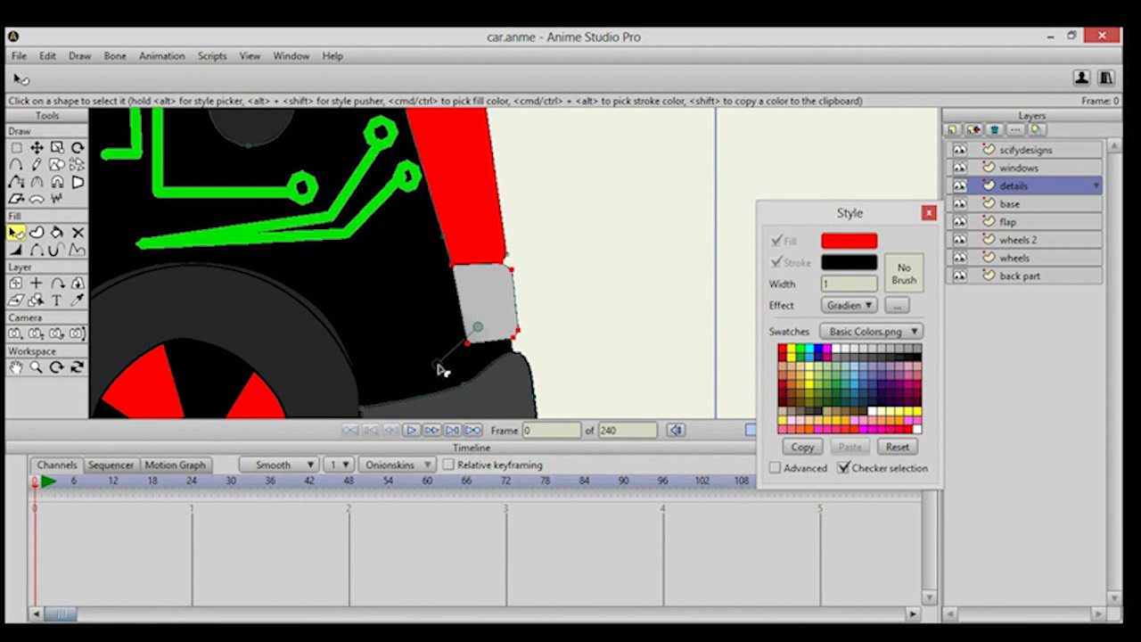
{"action": "left_click", "coordinate": [491, 339]}
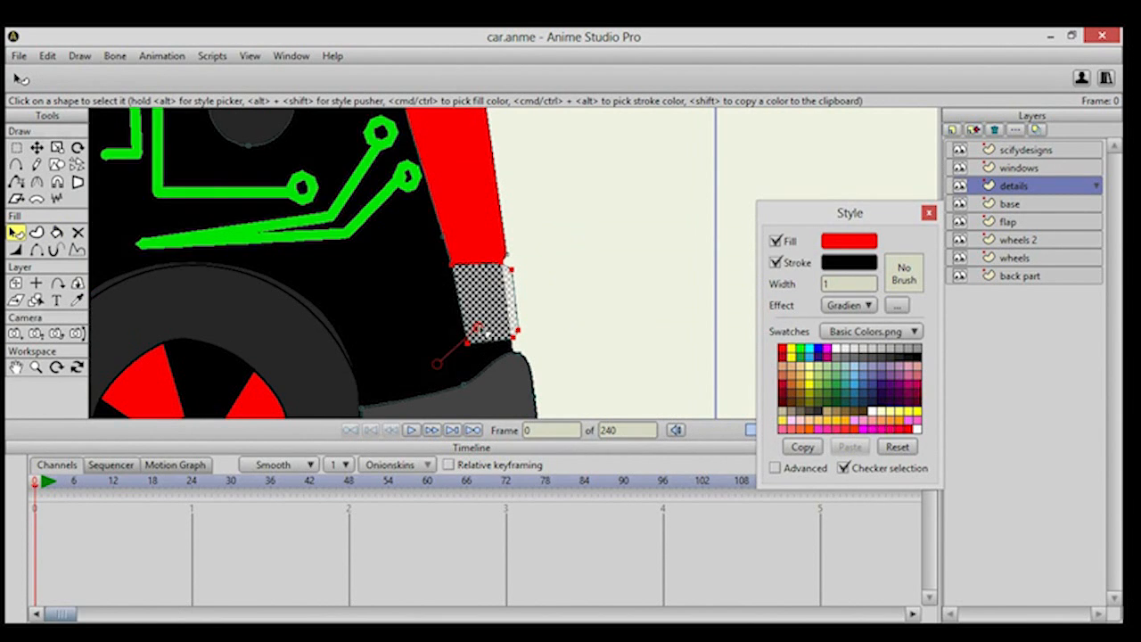
{"action": "left_click", "coordinate": [548, 273]}
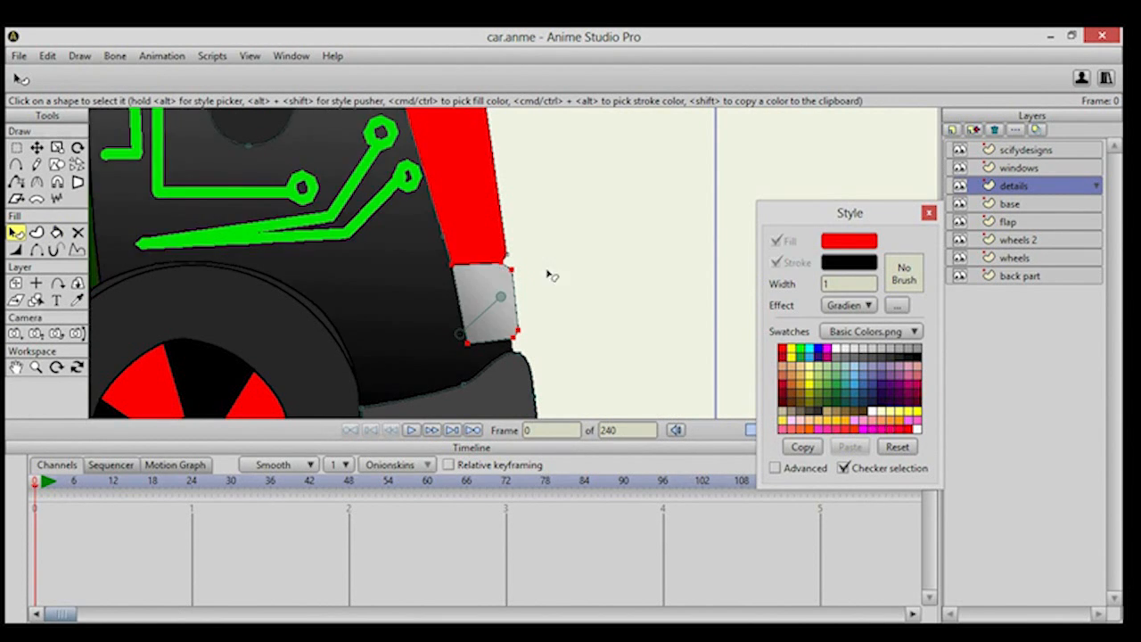
Set up the oval shape to draw with fill only, without a stroke, and choose the orange-red fill EE3F02.
{"action": "left_click", "coordinate": [58, 168]}
{"action": "left_click_drag", "start_coordinate": [505, 176], "coordinate": [453, 246]}
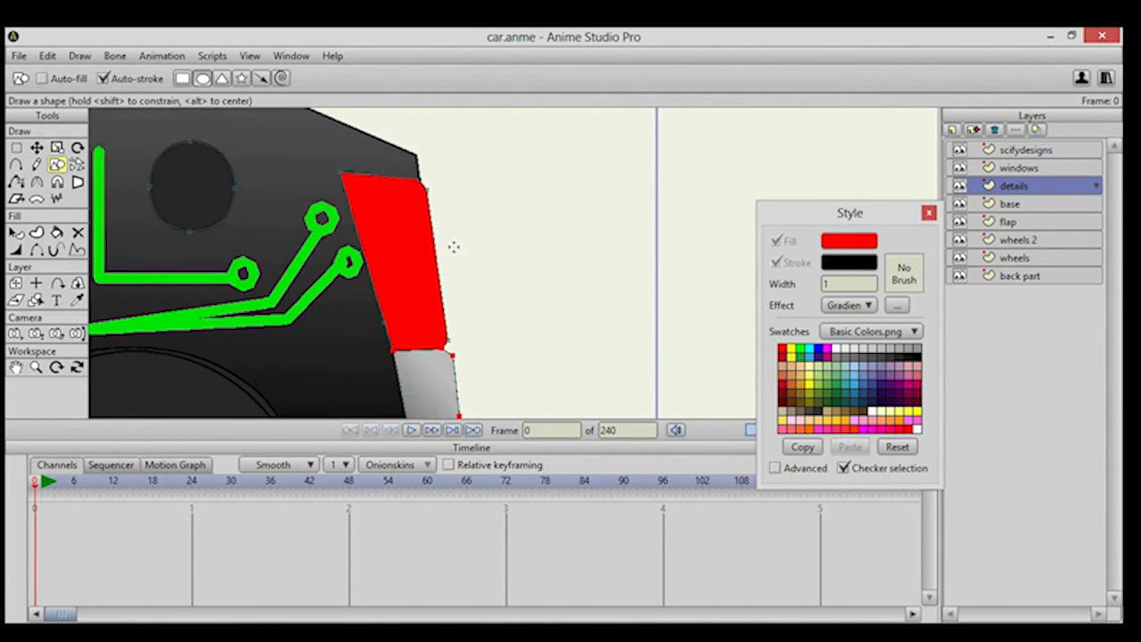
{"action": "left_click", "coordinate": [102, 79]}
{"action": "left_click_drag", "start_coordinate": [447, 306], "coordinate": [454, 212]}
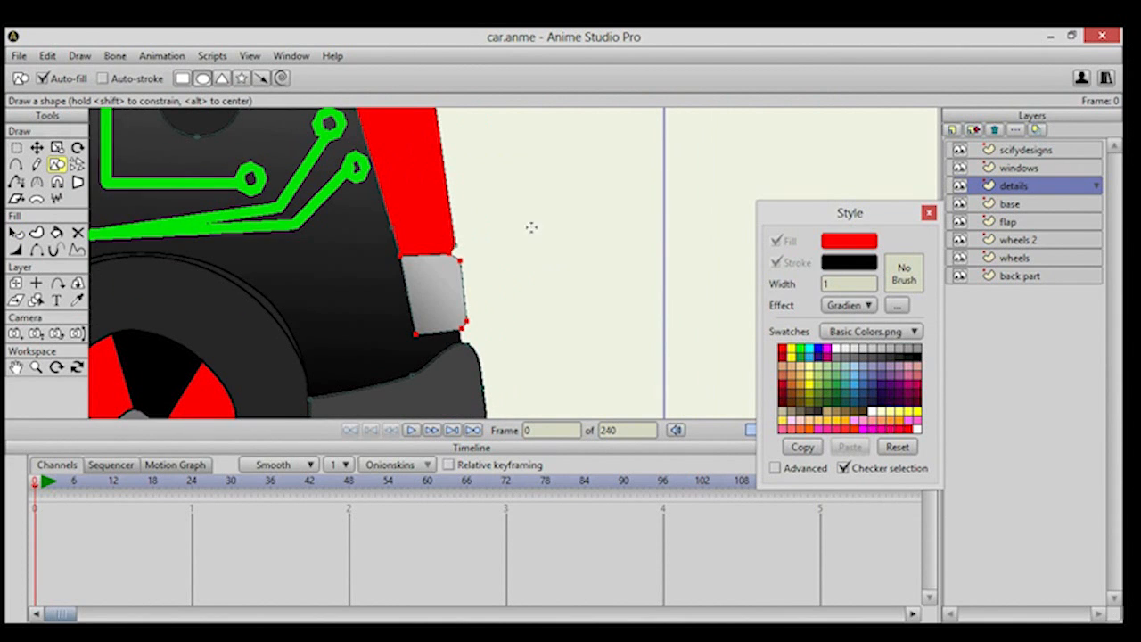
{"action": "left_click", "coordinate": [854, 254]}
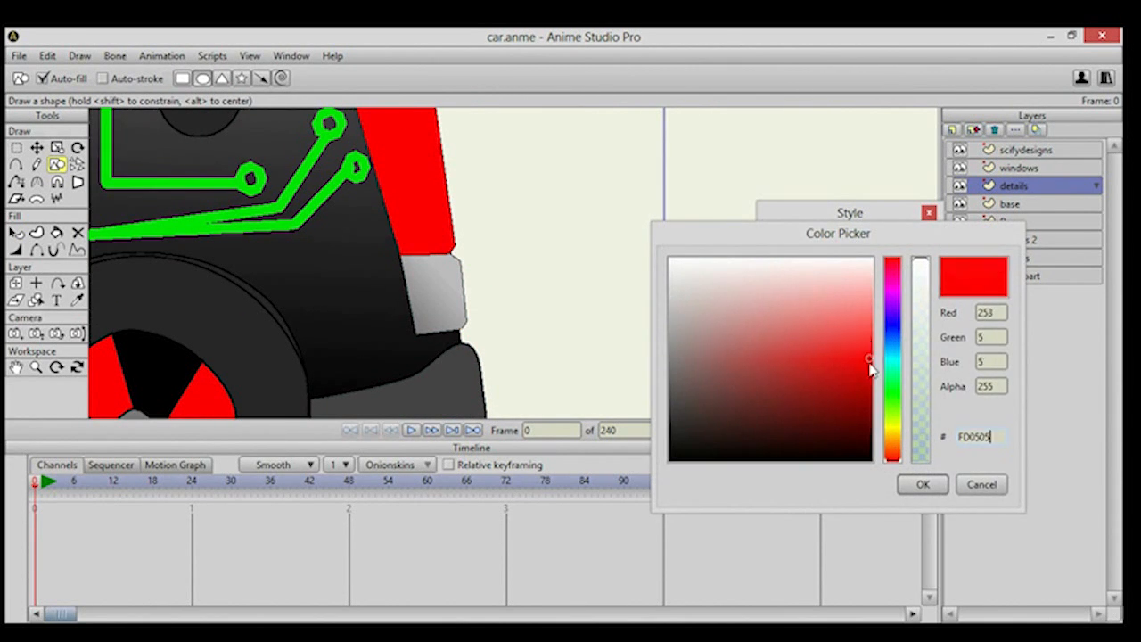
{"action": "left_click_drag", "start_coordinate": [892, 428], "coordinate": [893, 455]}
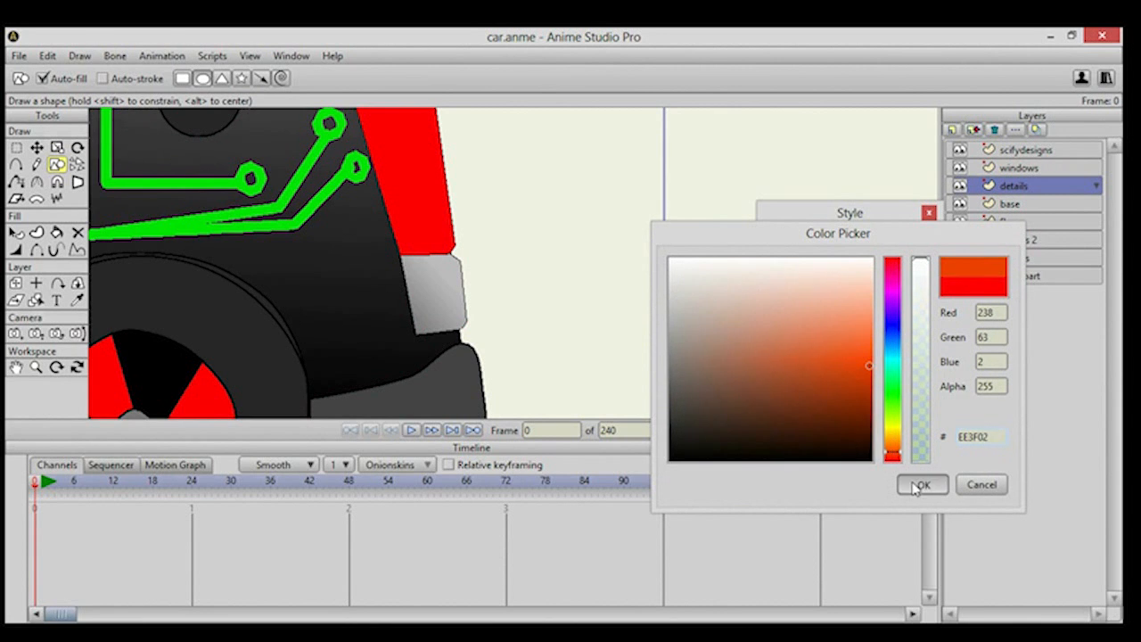
{"action": "left_click", "coordinate": [916, 486]}
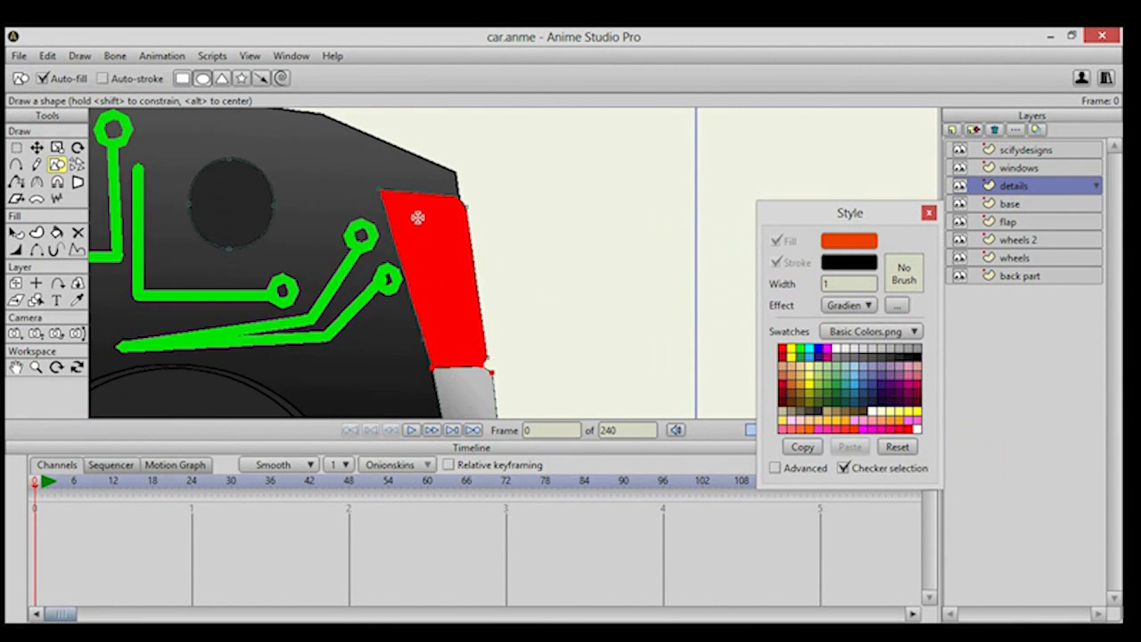
Draw two orange-red circles with the plain effect inside the red rear light, a larger one above a smaller one.
{"action": "left_click_drag", "start_coordinate": [420, 219], "coordinate": [459, 260]}
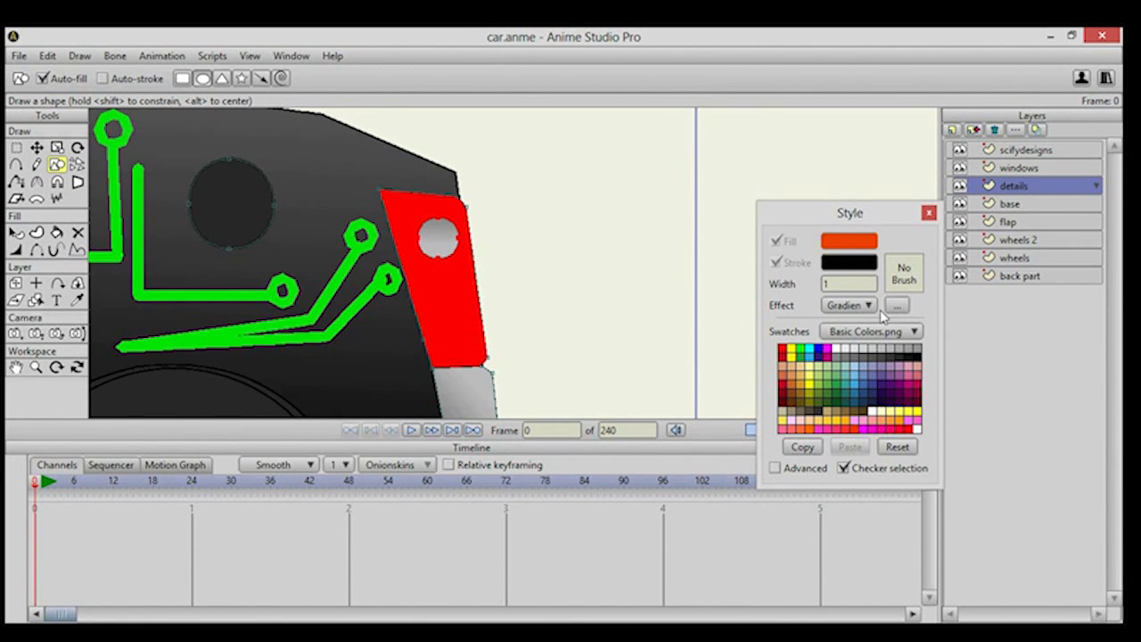
{"action": "left_click", "coordinate": [843, 305]}
{"action": "left_click", "coordinate": [856, 321]}
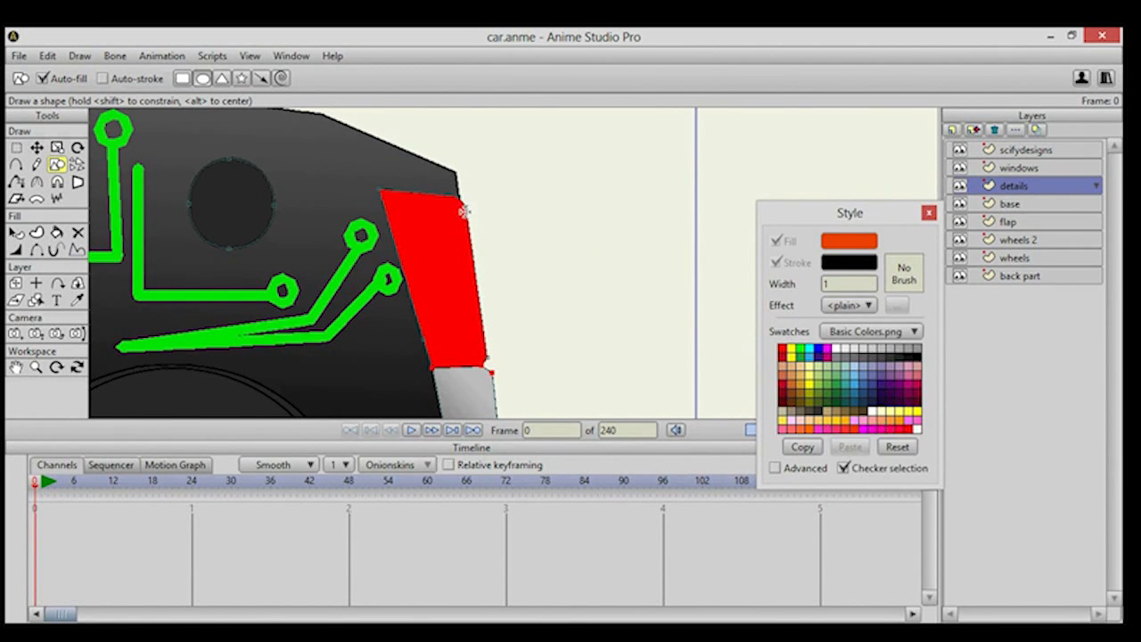
{"action": "mouse_move", "coordinate": [408, 214]}
{"action": "left_mouse_down"}
{"action": "mouse_move", "coordinate": [461, 268]}
{"action": "mouse_move", "coordinate": [427, 173]}
{"action": "mouse_move", "coordinate": [461, 241]}
{"action": "left_mouse_up"}
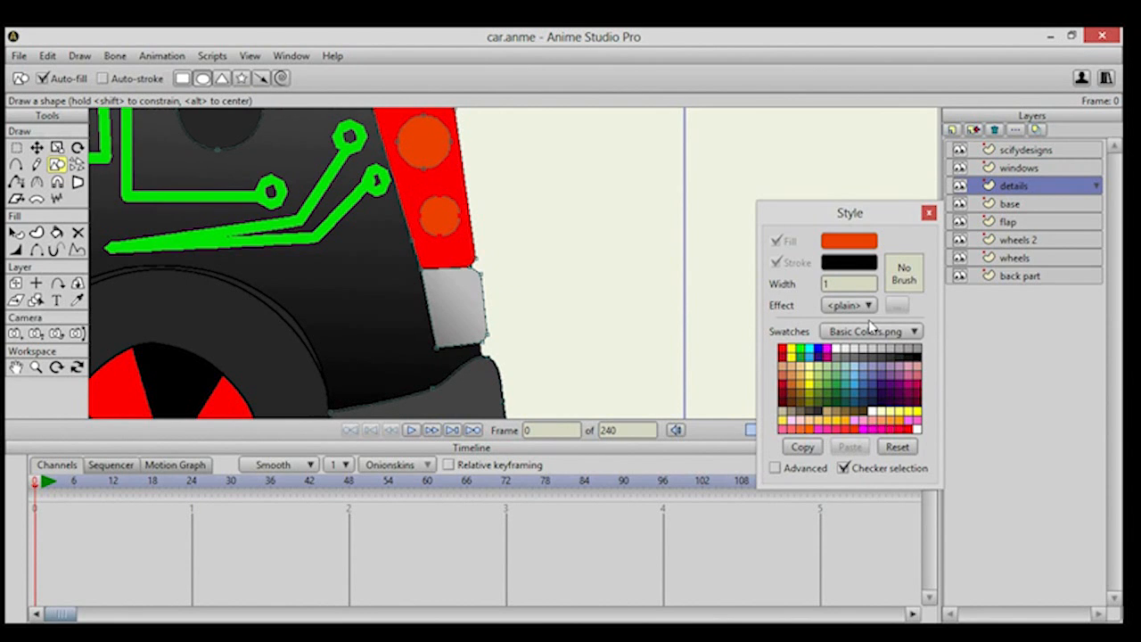
Draw a plain white circle inside the grey lower light and shift it slightly inward to centre it.
{"action": "left_click", "coordinate": [861, 306]}
{"action": "left_click", "coordinate": [858, 240]}
{"action": "left_click", "coordinate": [842, 351]}
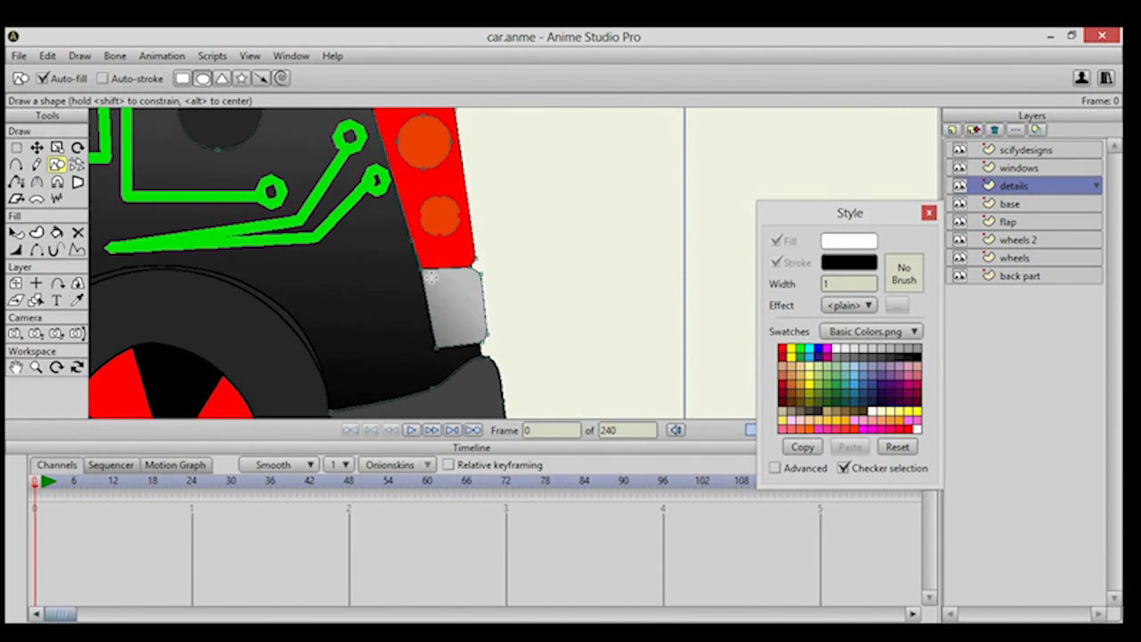
{"action": "left_click_drag", "start_coordinate": [440, 283], "coordinate": [482, 327]}
{"action": "left_click", "coordinate": [36, 147]}
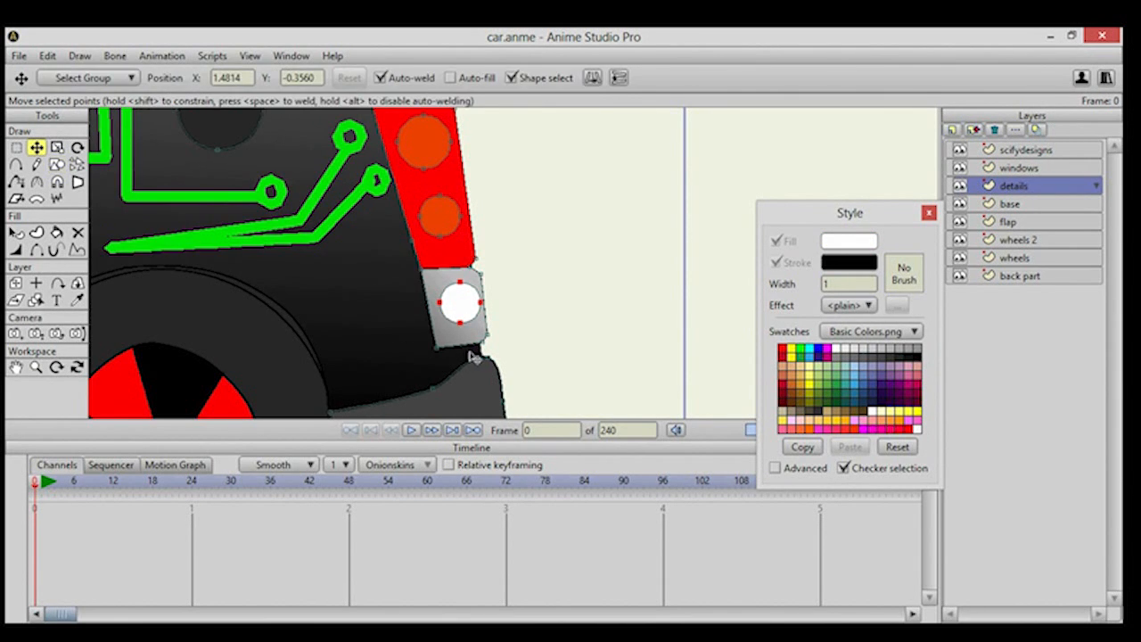
{"action": "left_click", "coordinate": [467, 309]}
{"action": "left_click", "coordinate": [465, 308]}
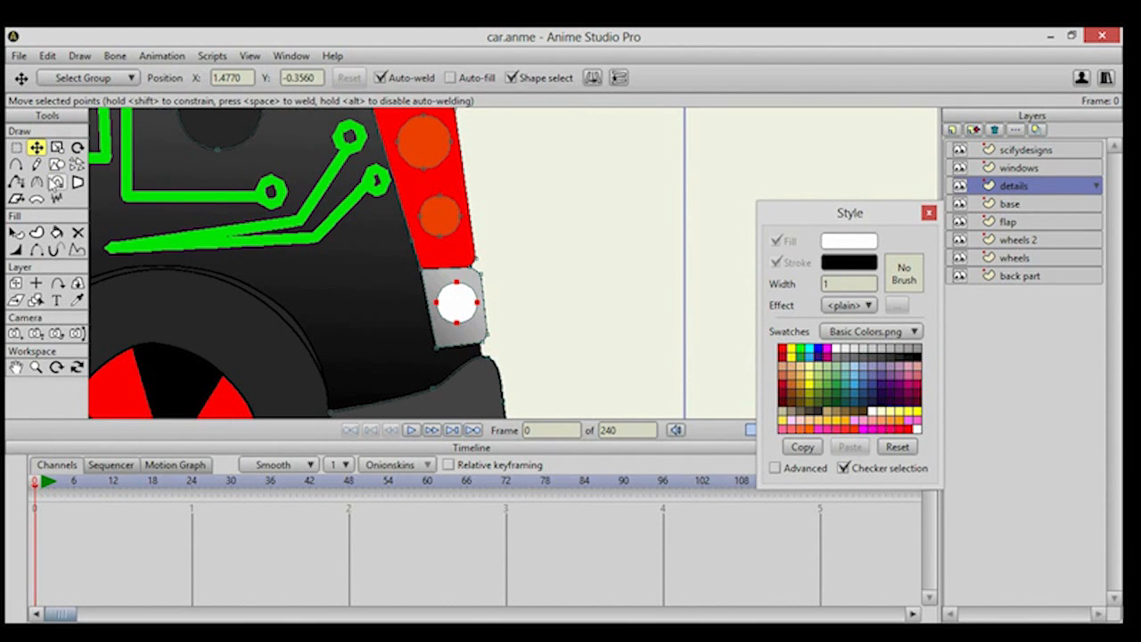
{"action": "left_click", "coordinate": [527, 264]}
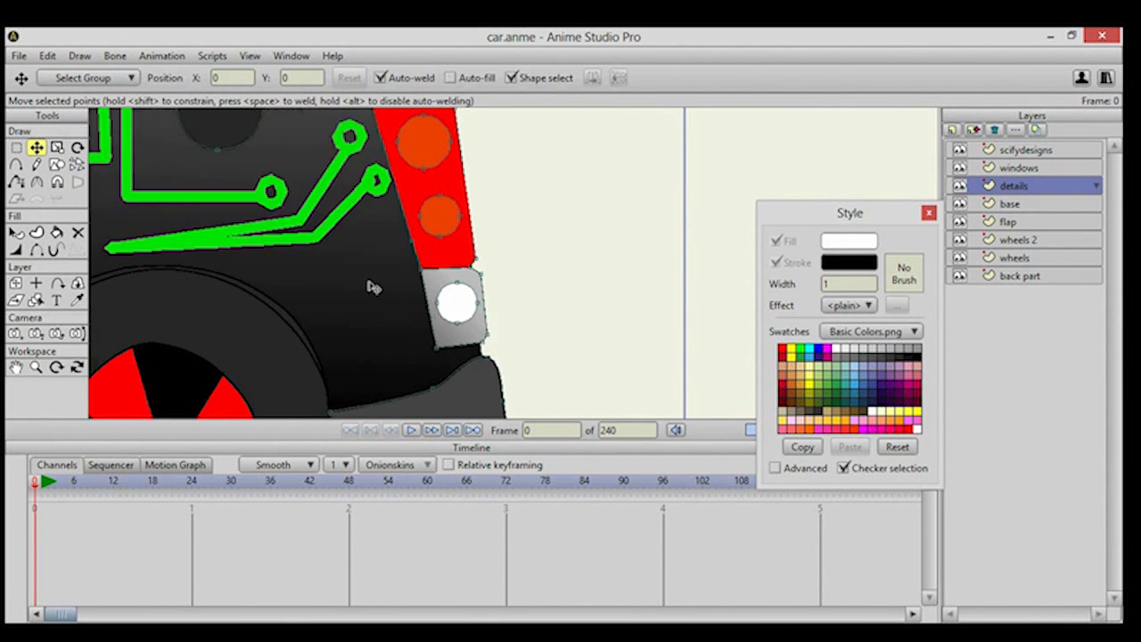
Create a group layer above the scifydesigns layer and name it my car.
{"action": "scroll", "coordinate": [372, 285], "scroll_direction": "down", "scroll_amount": 4}
{"action": "left_click_drag", "start_coordinate": [462, 284], "coordinate": [685, 283]}
{"action": "scroll", "coordinate": [588, 285], "scroll_direction": "down", "scroll_amount": 3}
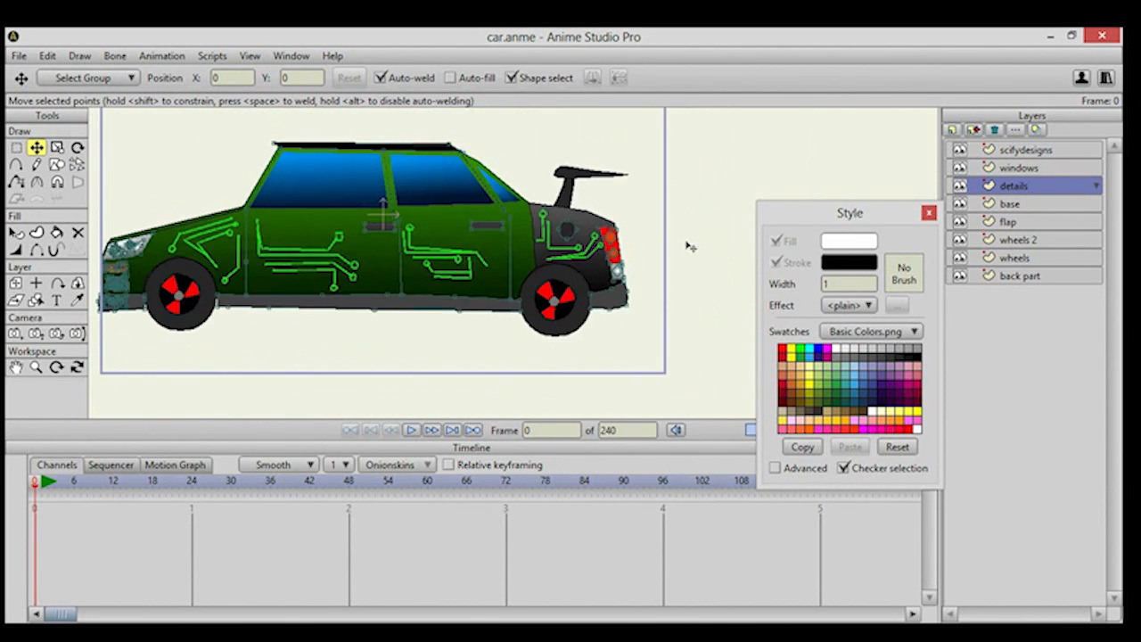
{"action": "left_click", "coordinate": [1021, 151]}
{"action": "left_click_drag", "start_coordinate": [521, 244], "coordinate": [585, 253]}
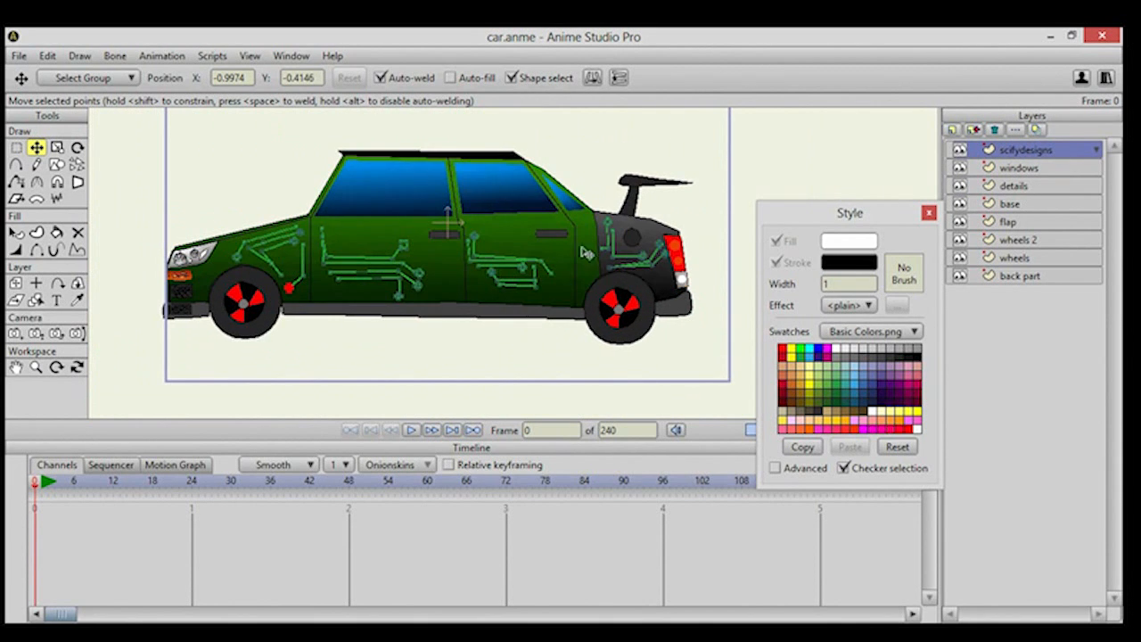
{"action": "left_click", "coordinate": [955, 132]}
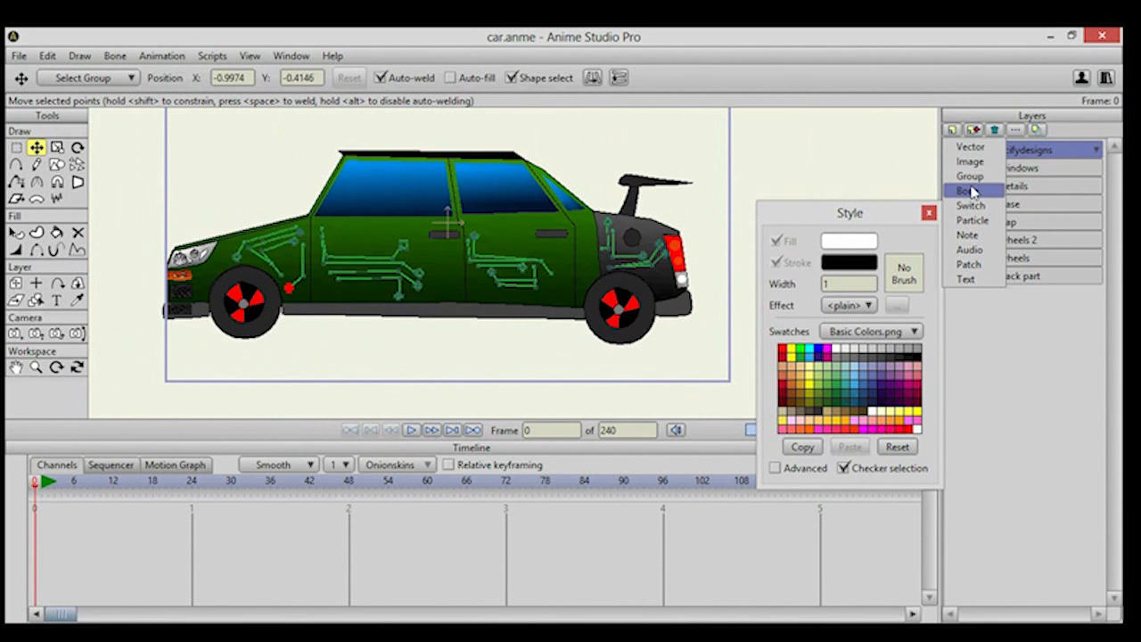
{"action": "left_click", "coordinate": [970, 176]}
{"action": "double_click", "coordinate": [1018, 150]}
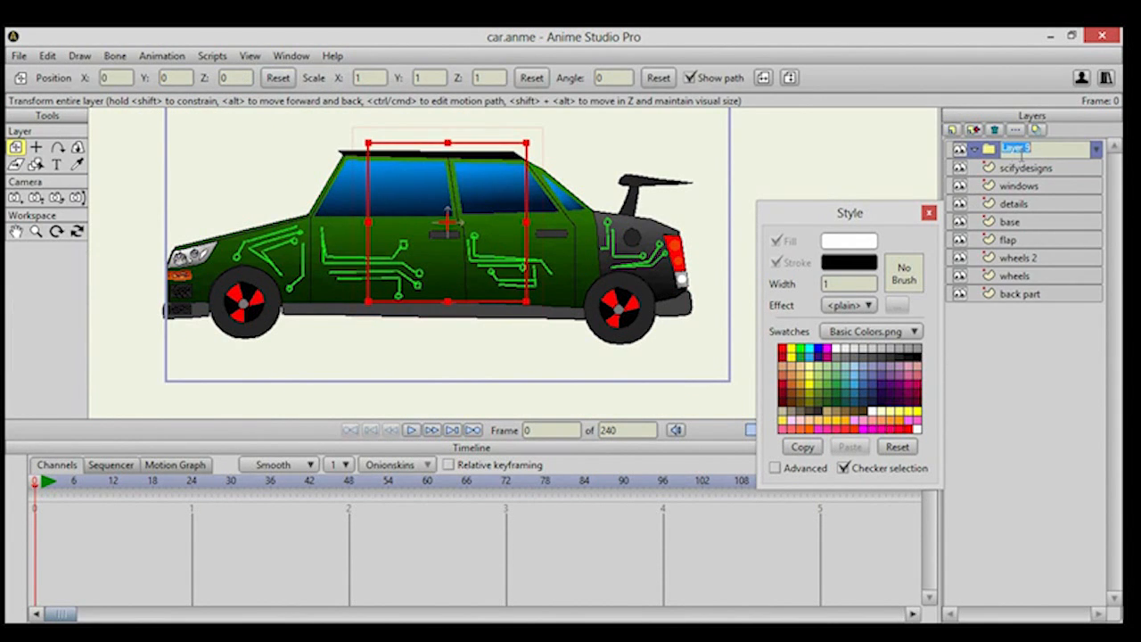
{"action": "type", "text": "m"}
Move all eight layers from scifydesigns down to back part into the my car group and select the group.
{"action": "left_click", "coordinate": [1041, 171]}
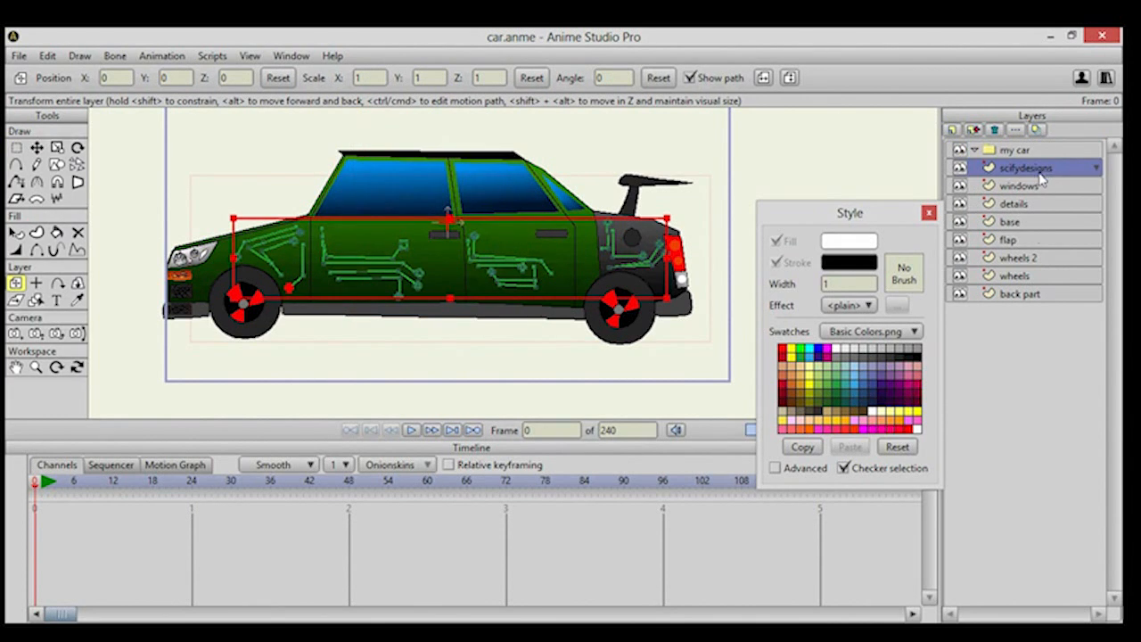
{"action": "left_click", "coordinate": [1020, 295], "text": "shift"}
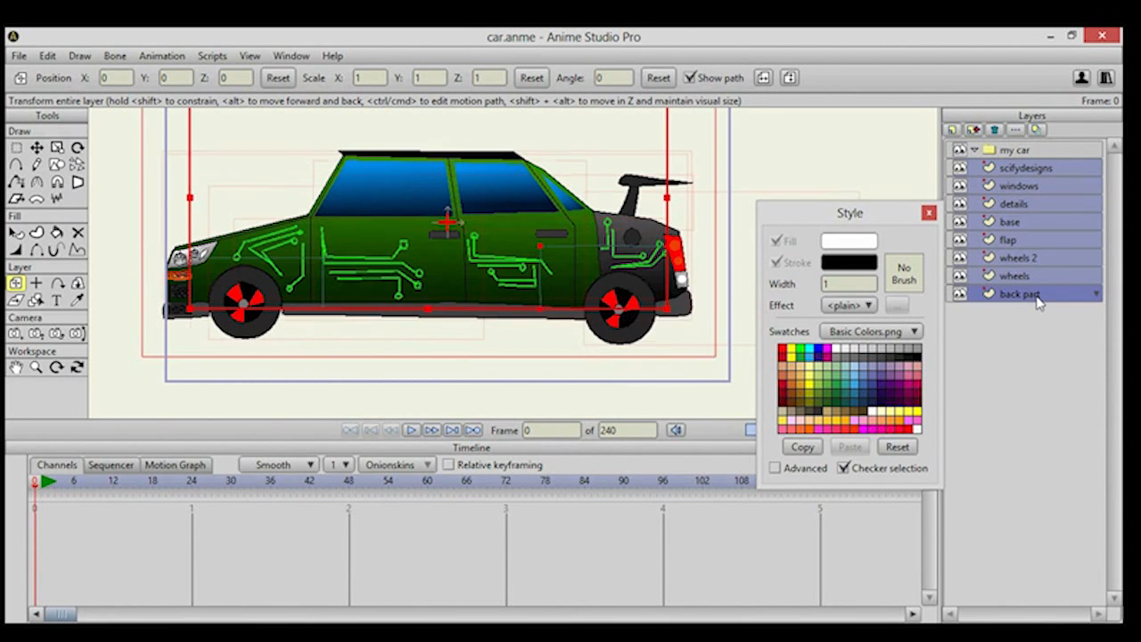
{"action": "left_click", "coordinate": [1025, 176]}
{"action": "left_click_drag", "start_coordinate": [1026, 165], "coordinate": [1027, 162]}
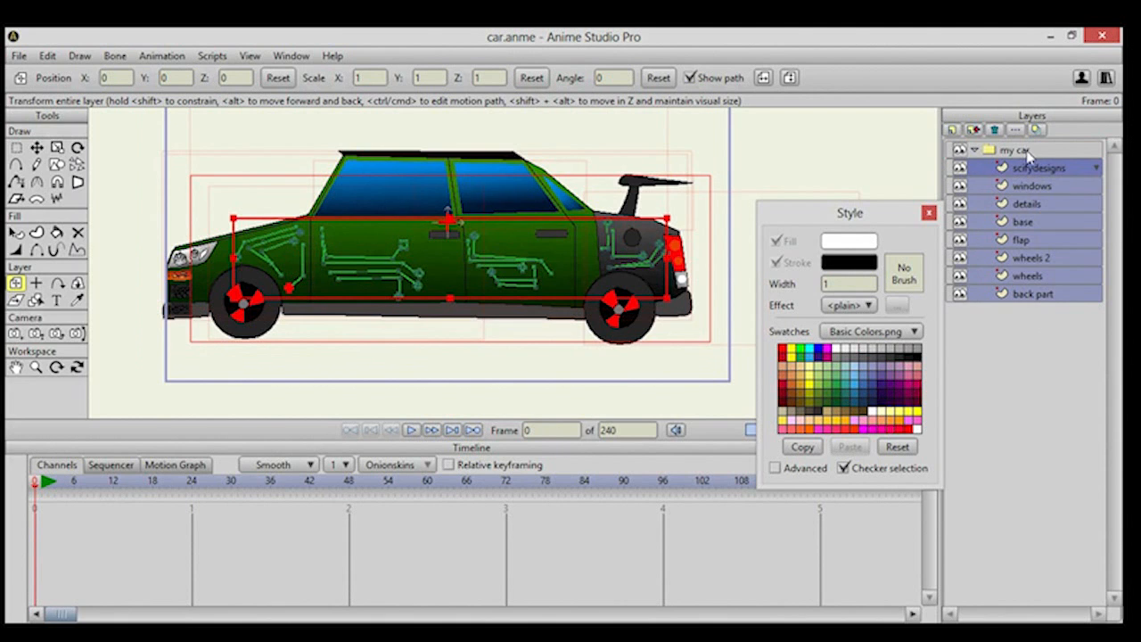
{"action": "left_click", "coordinate": [1026, 151]}
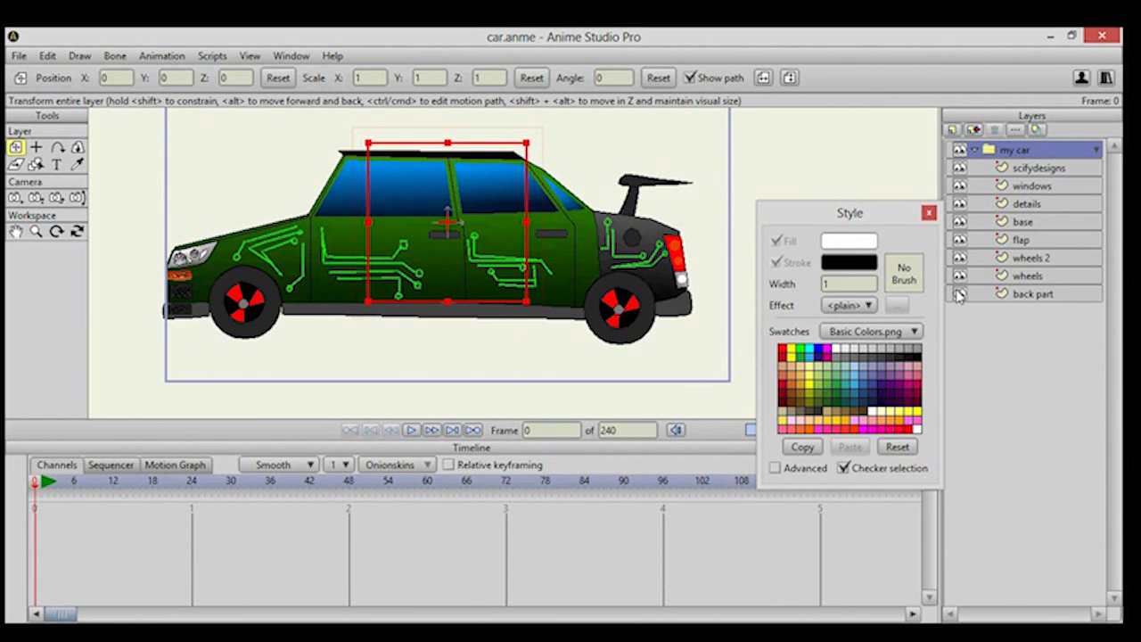
Toggle the my car group's visibility off and on, hide all the layers inside it, and briefly view back part alone.
{"action": "left_click", "coordinate": [961, 151]}
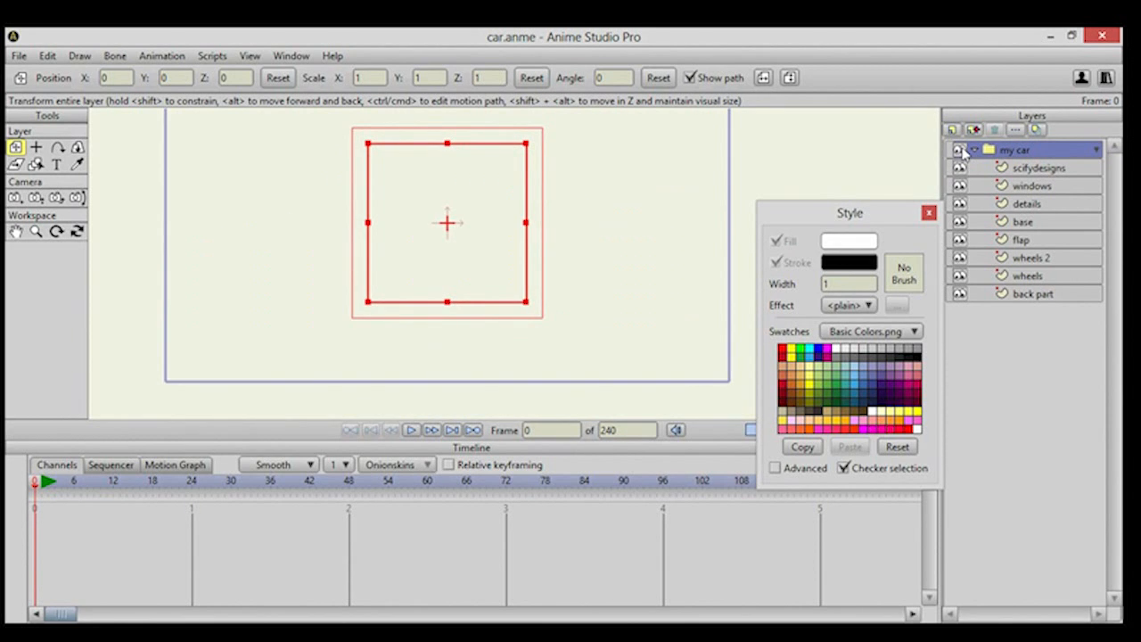
{"action": "left_click", "coordinate": [961, 152]}
{"action": "left_click_drag", "start_coordinate": [960, 296], "coordinate": [960, 170]}
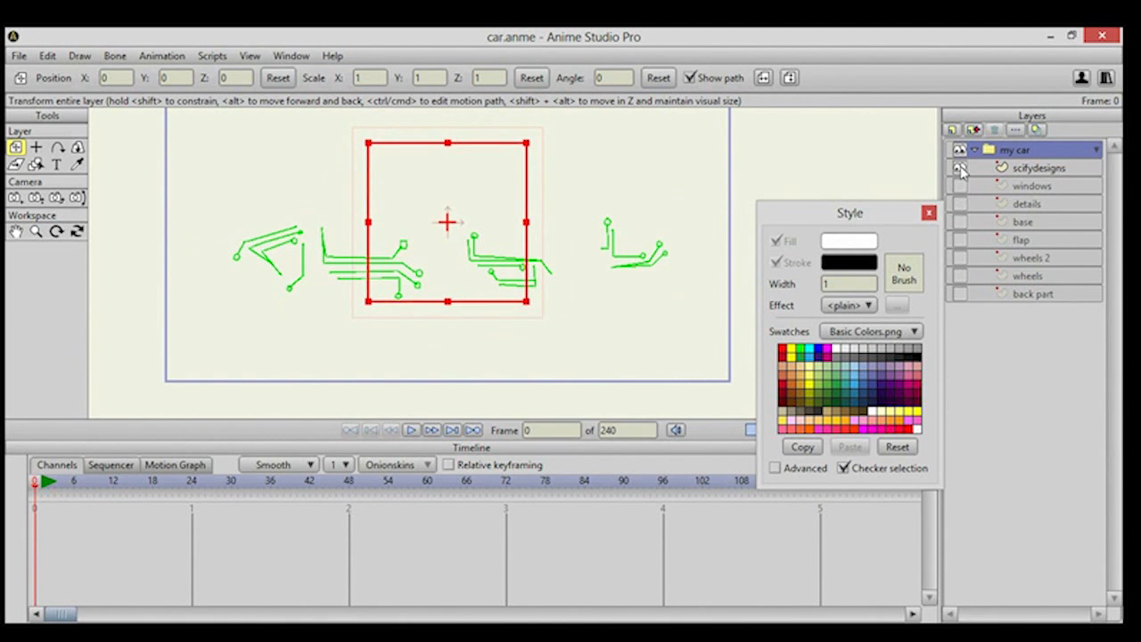
{"action": "left_click", "coordinate": [960, 294]}
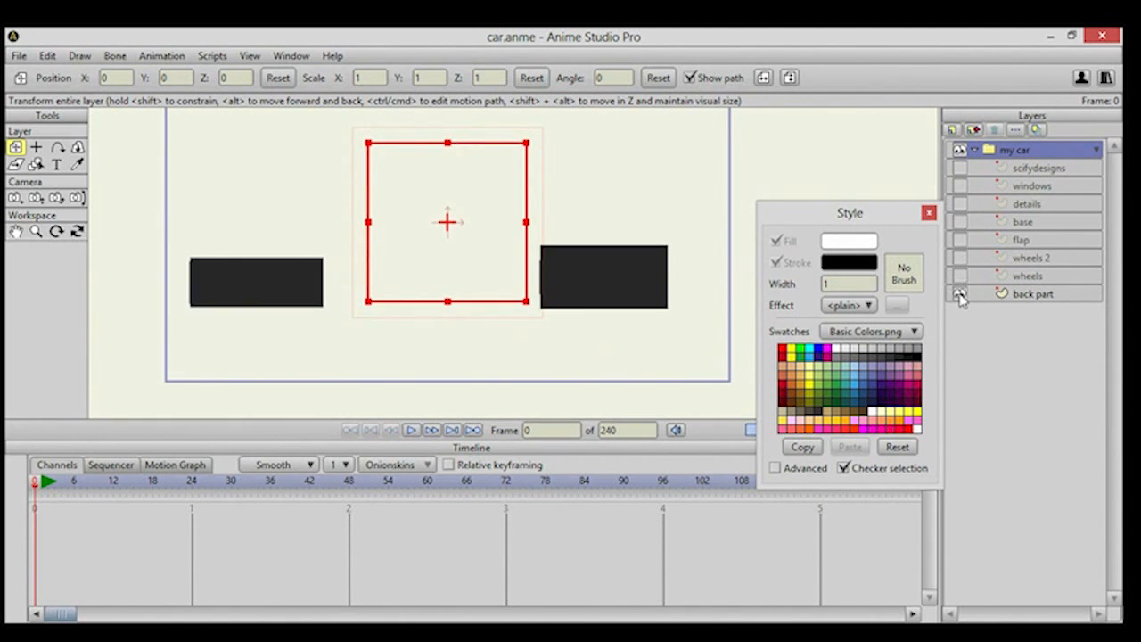
{"action": "left_click", "coordinate": [960, 295]}
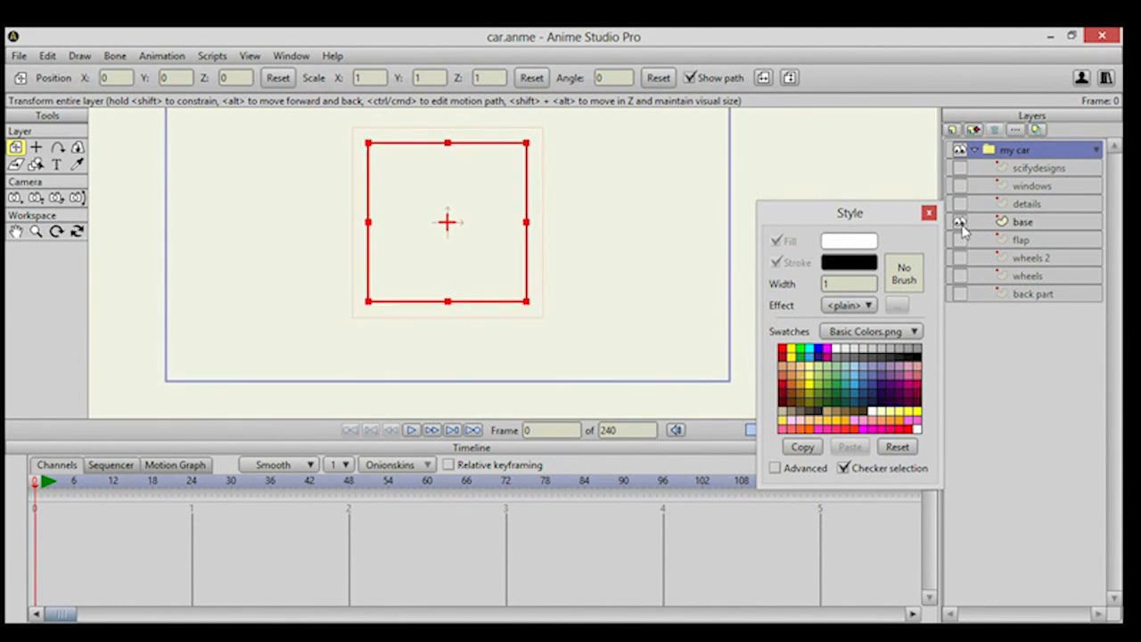
Show the my car layers one by one: base, details, windows, flap, wheels 2, wheels, back part and scifydesigns.
{"action": "left_click", "coordinate": [960, 222]}
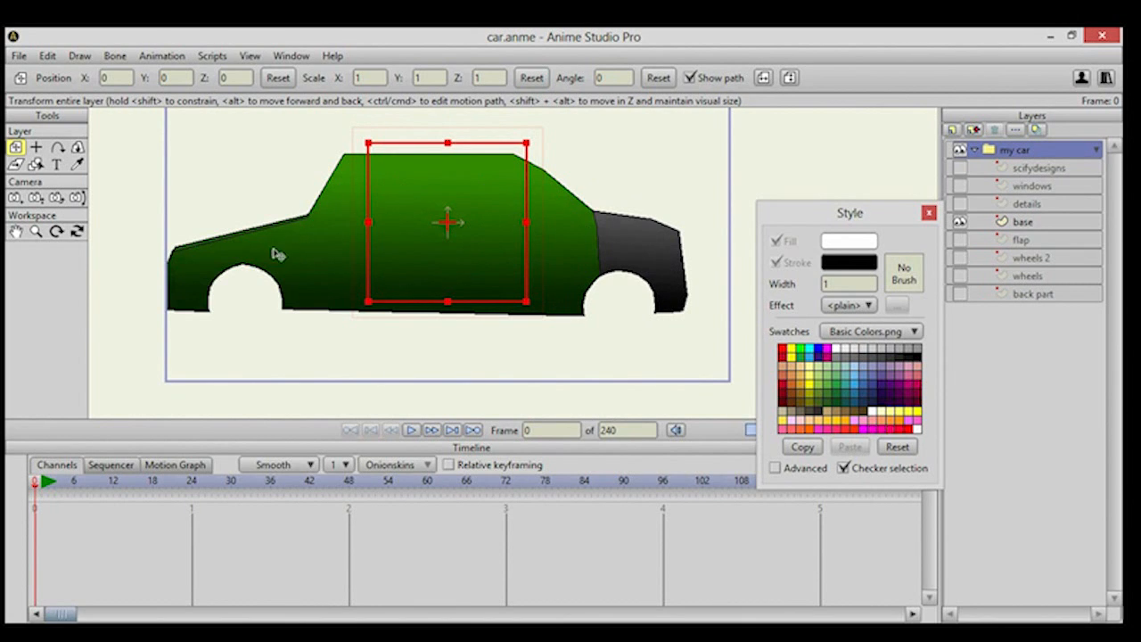
{"action": "left_click", "coordinate": [960, 204]}
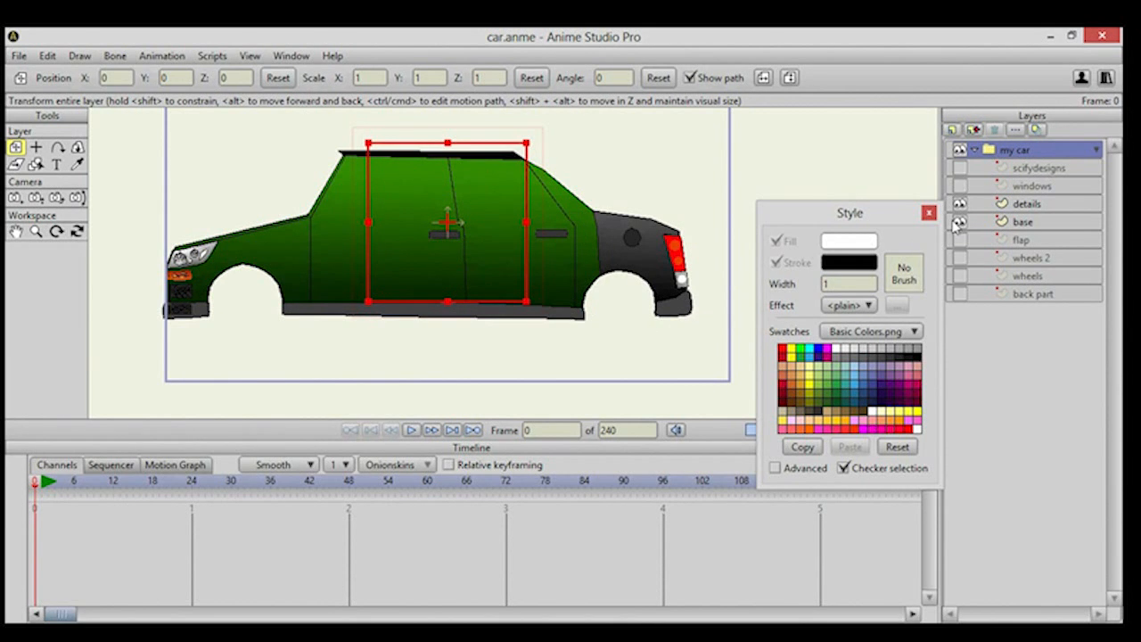
{"action": "left_click", "coordinate": [960, 186]}
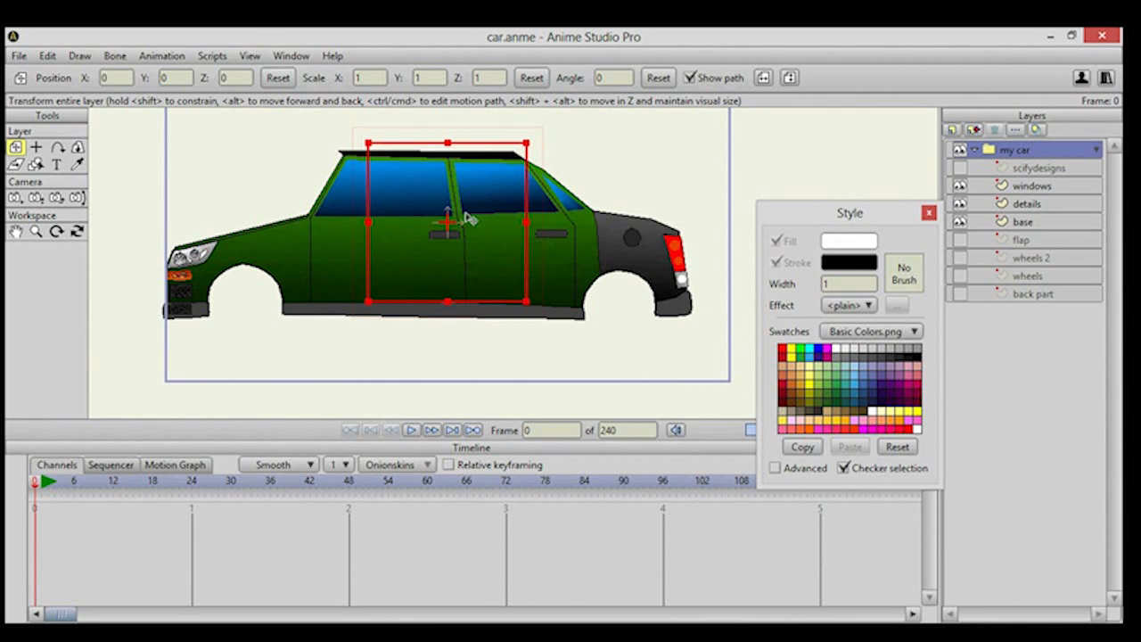
{"action": "left_click", "coordinate": [960, 240]}
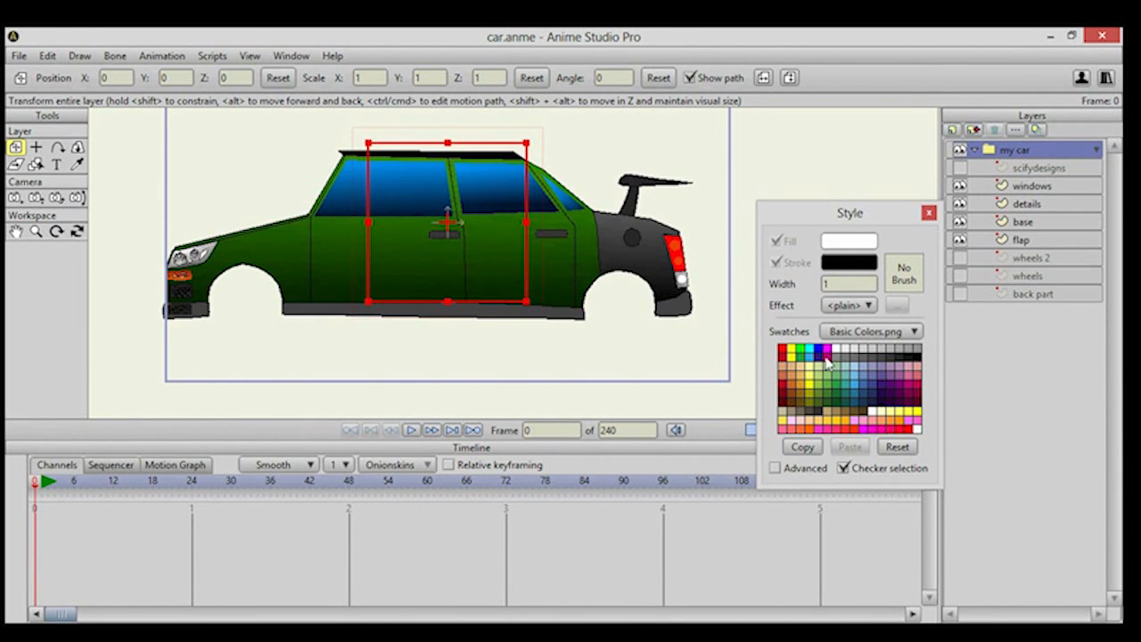
{"action": "left_click", "coordinate": [960, 258]}
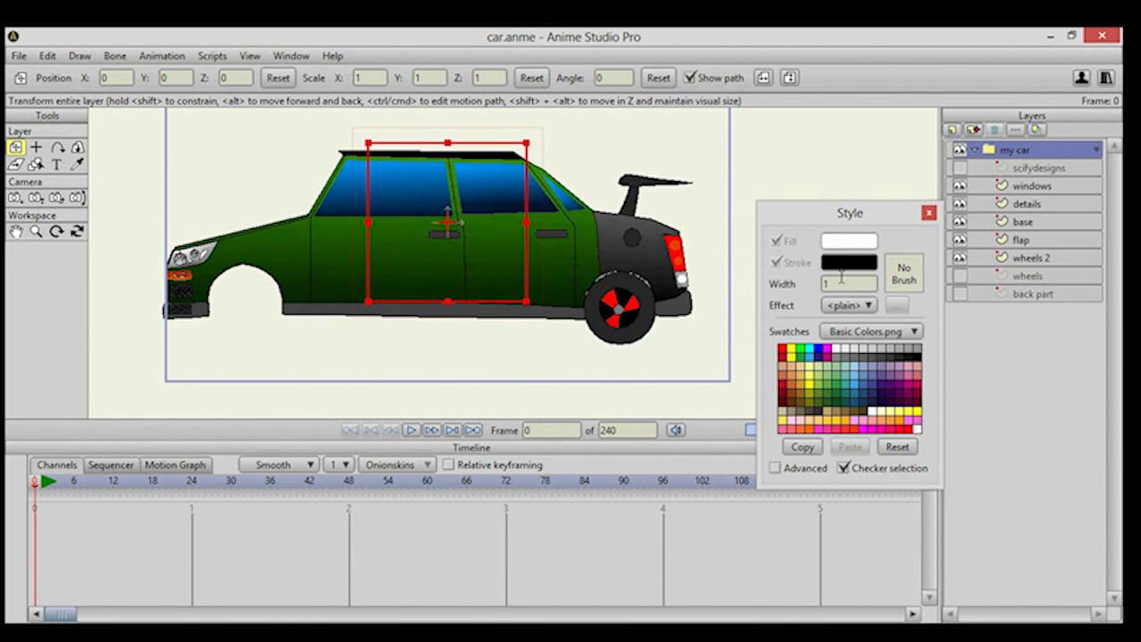
{"action": "left_click", "coordinate": [961, 275]}
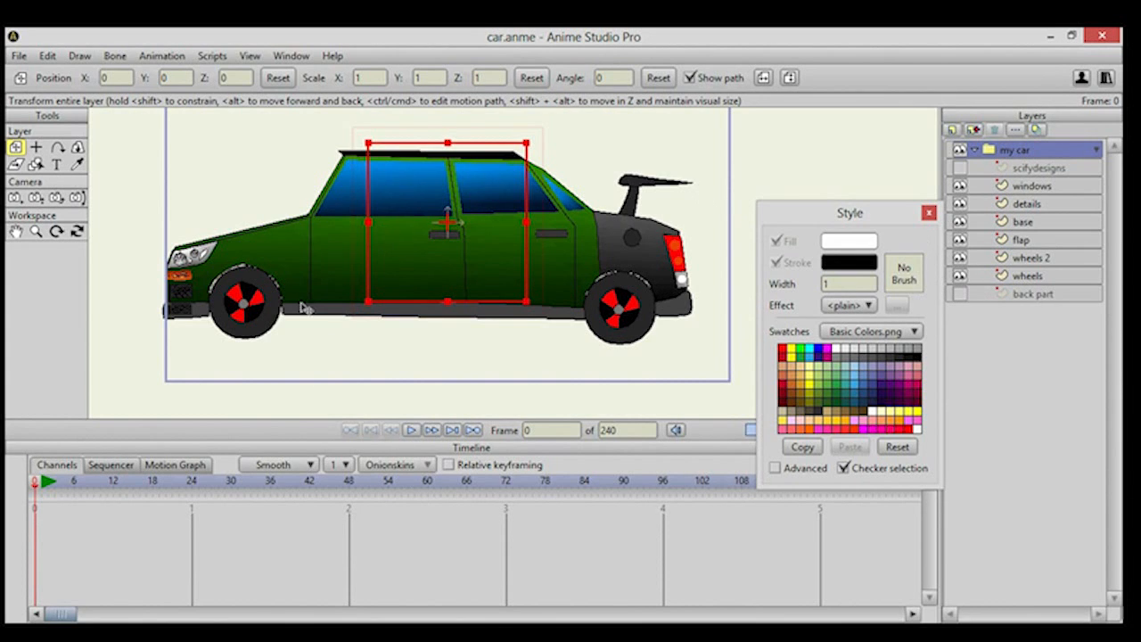
{"action": "left_click", "coordinate": [960, 295]}
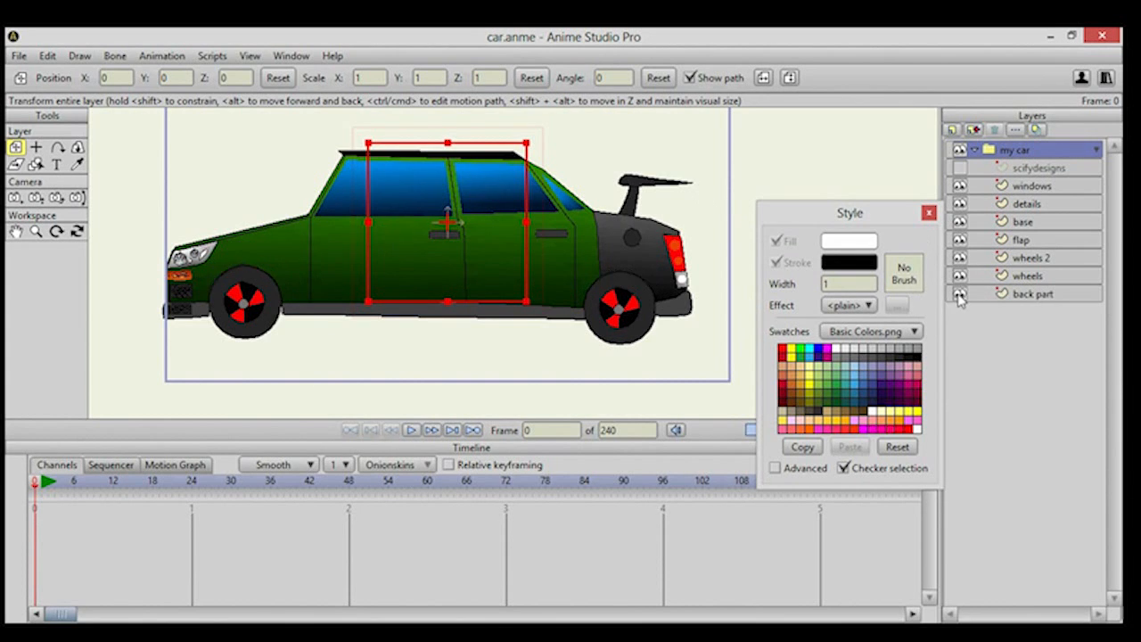
{"action": "left_click", "coordinate": [960, 168]}
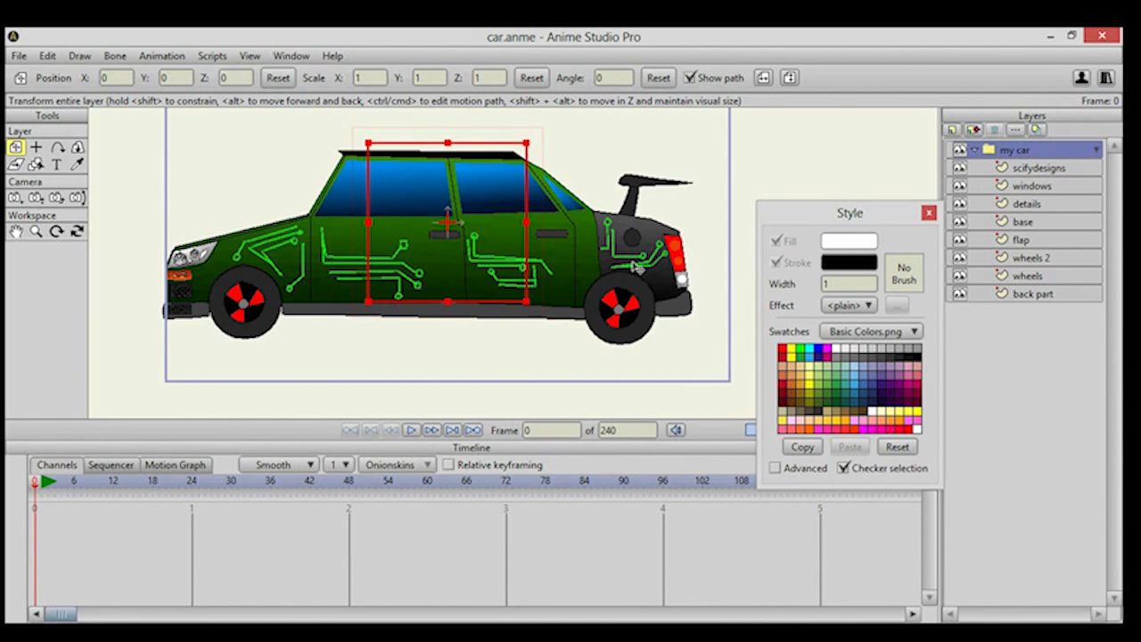
{"action": "mouse_move", "coordinate": [637, 280]}
{"action": "left_mouse_down"}
{"action": "mouse_move", "coordinate": [644, 253]}
{"action": "mouse_move", "coordinate": [643, 288]}
{"action": "left_mouse_up"}
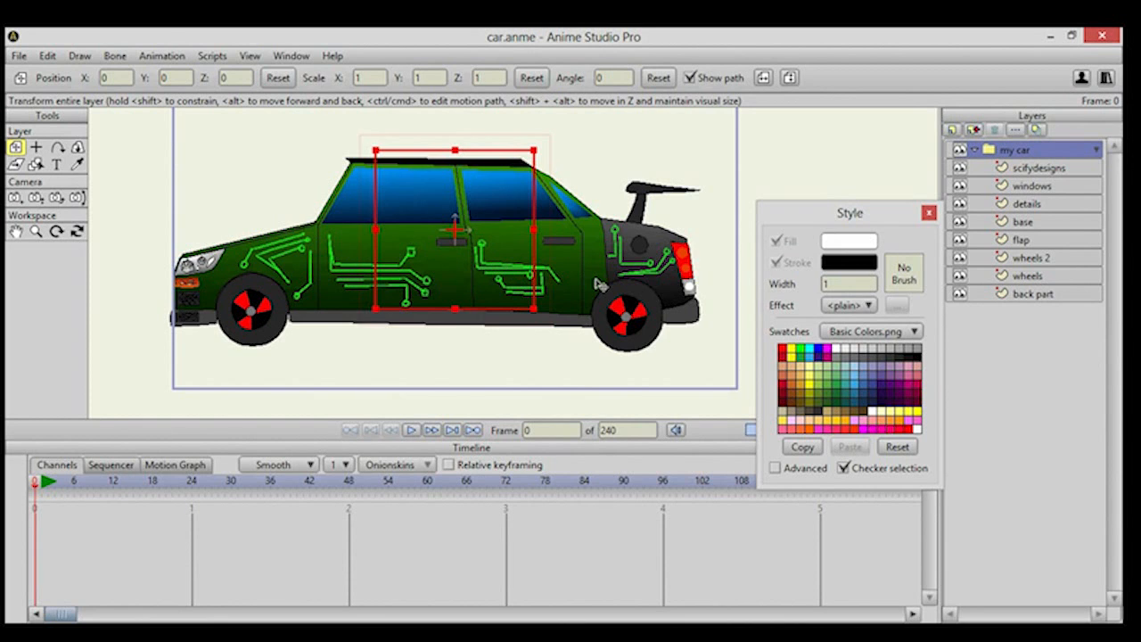
{"action": "left_click", "coordinate": [972, 632]}
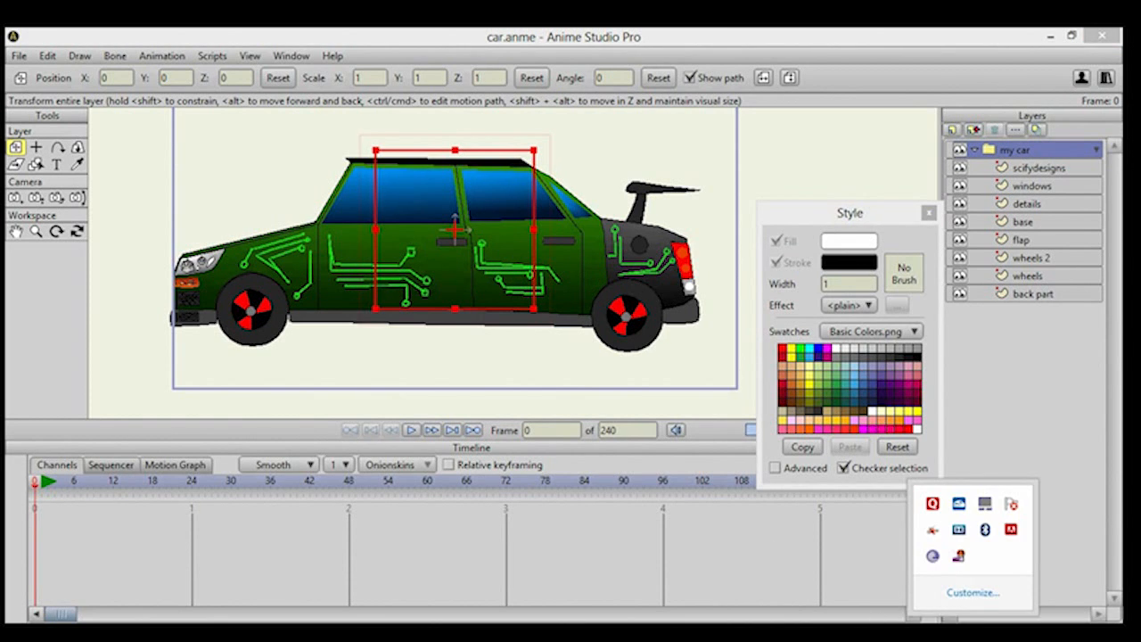
{"action": "right_click", "coordinate": [960, 562]}
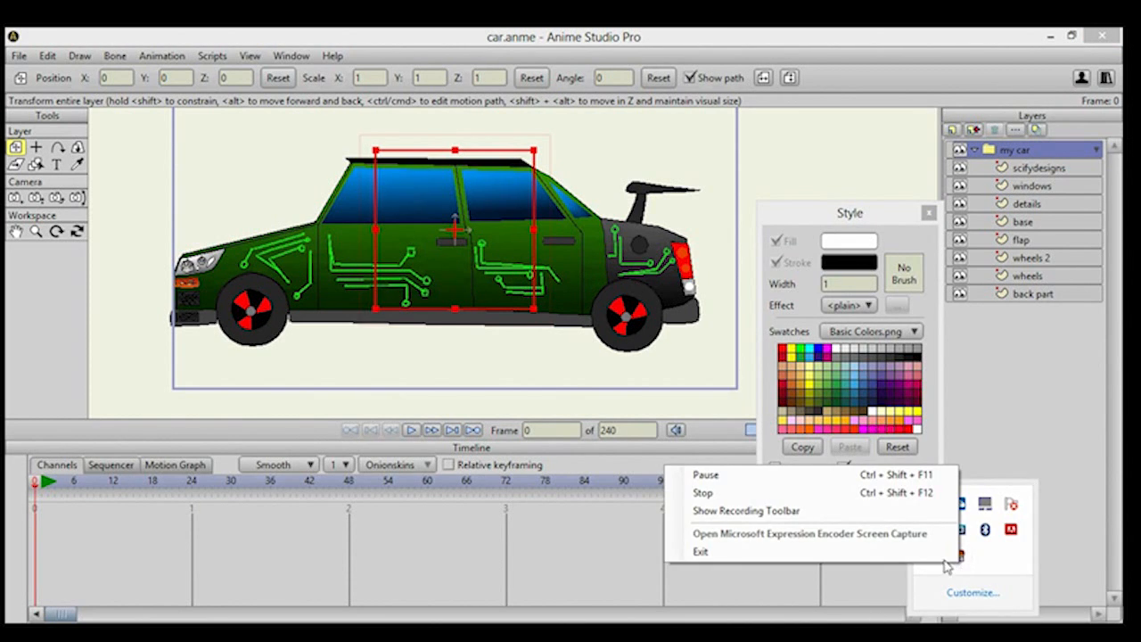
{"action": "left_click", "coordinate": [718, 492]}
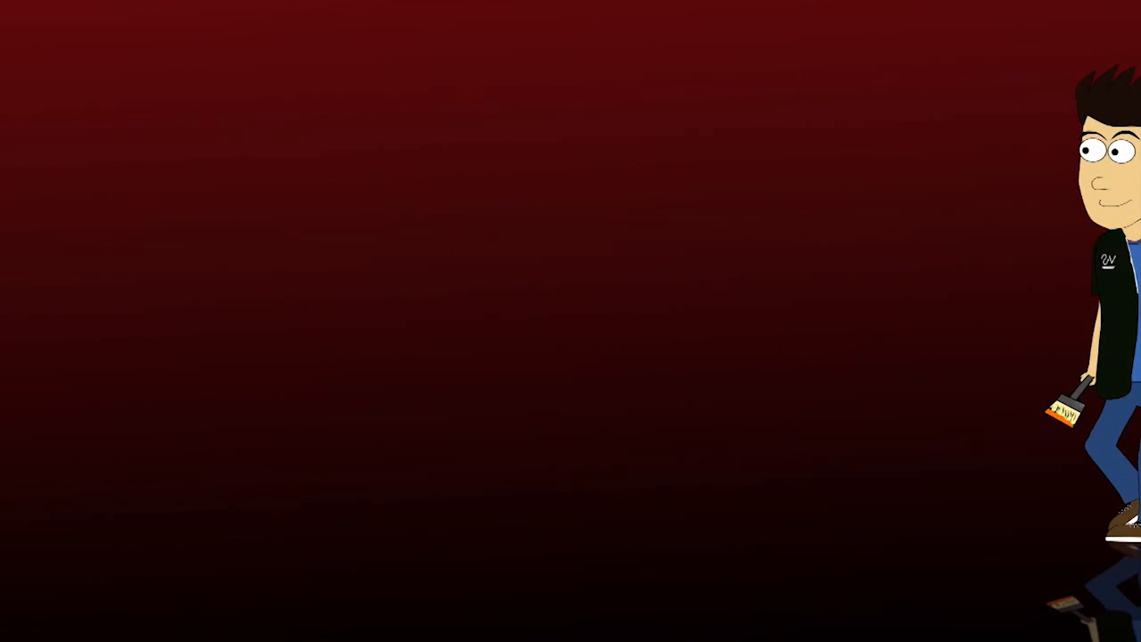